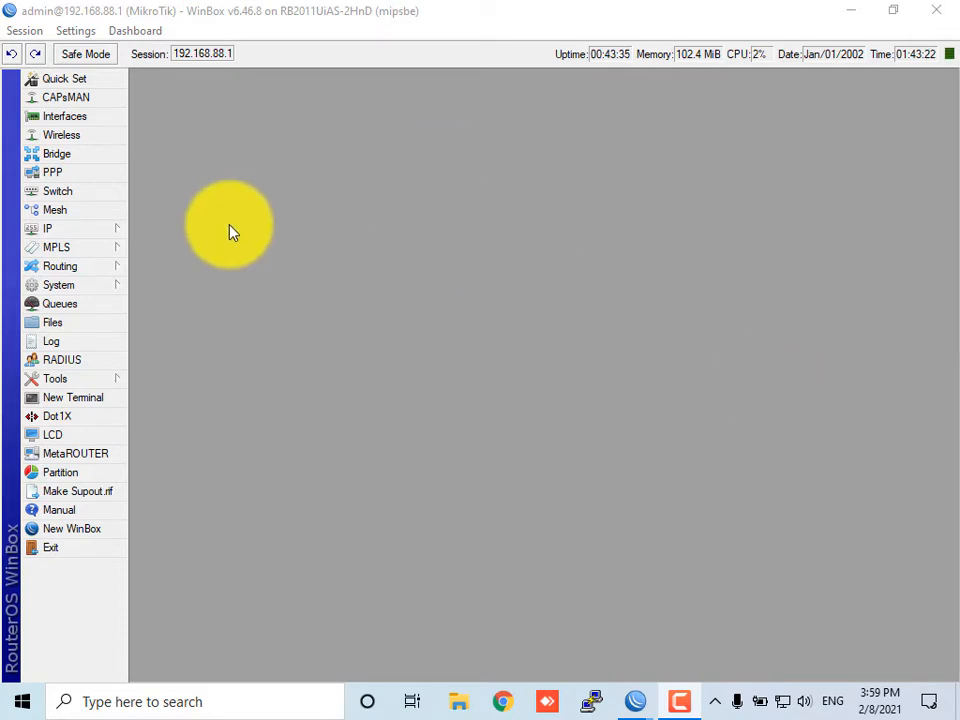
Open the installed packages list to review package versions, then close it along with the queue list
left_click(105, 302)
mouse_move(101, 290)
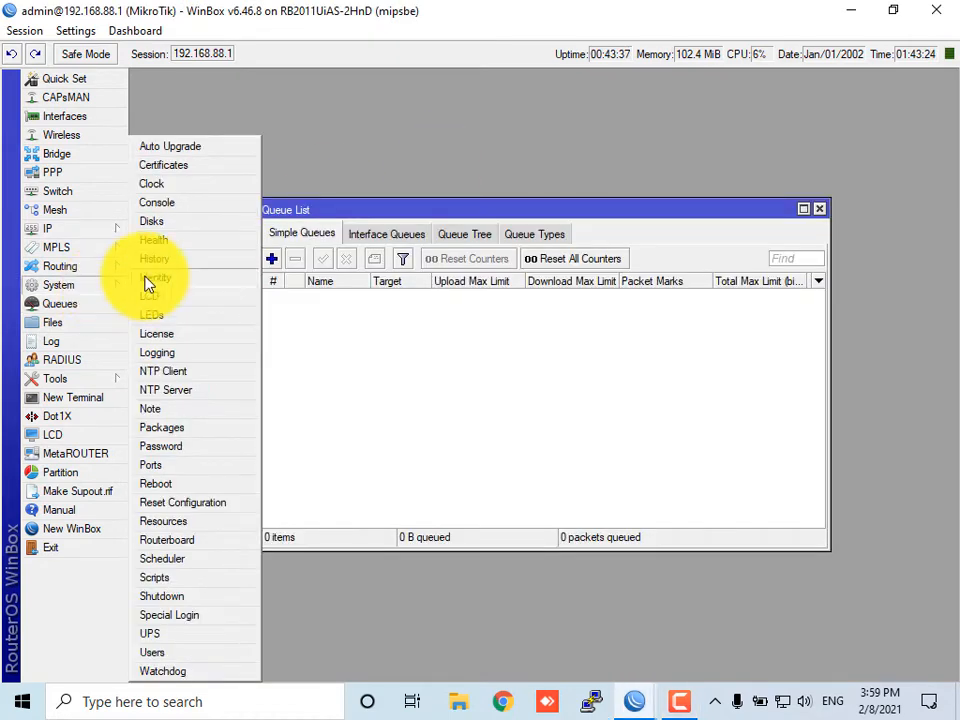
left_click(181, 432)
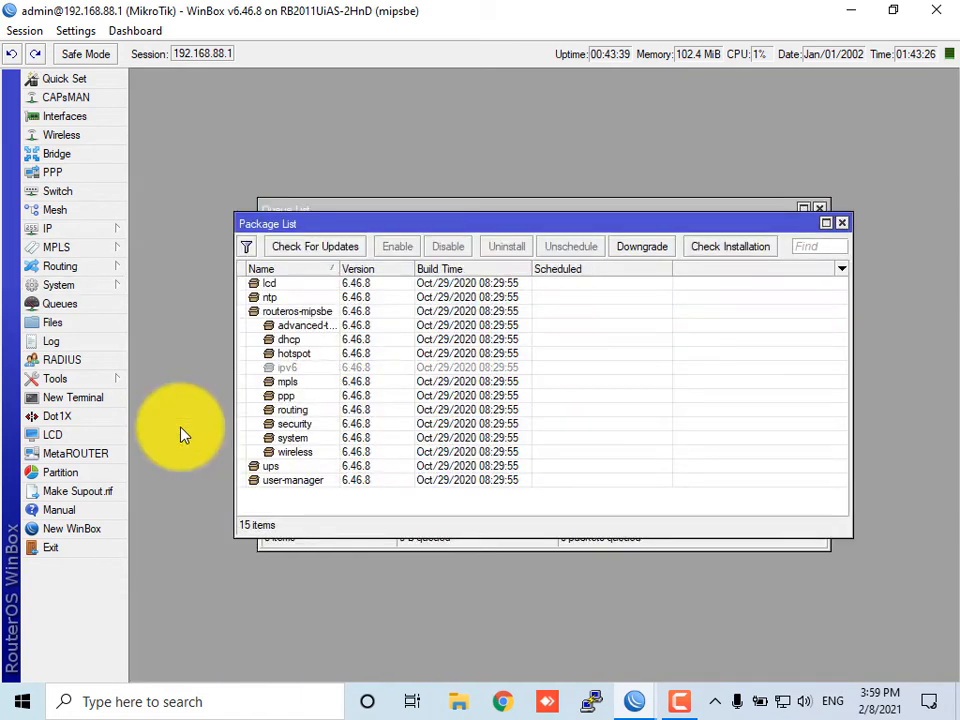
left_click(278, 285)
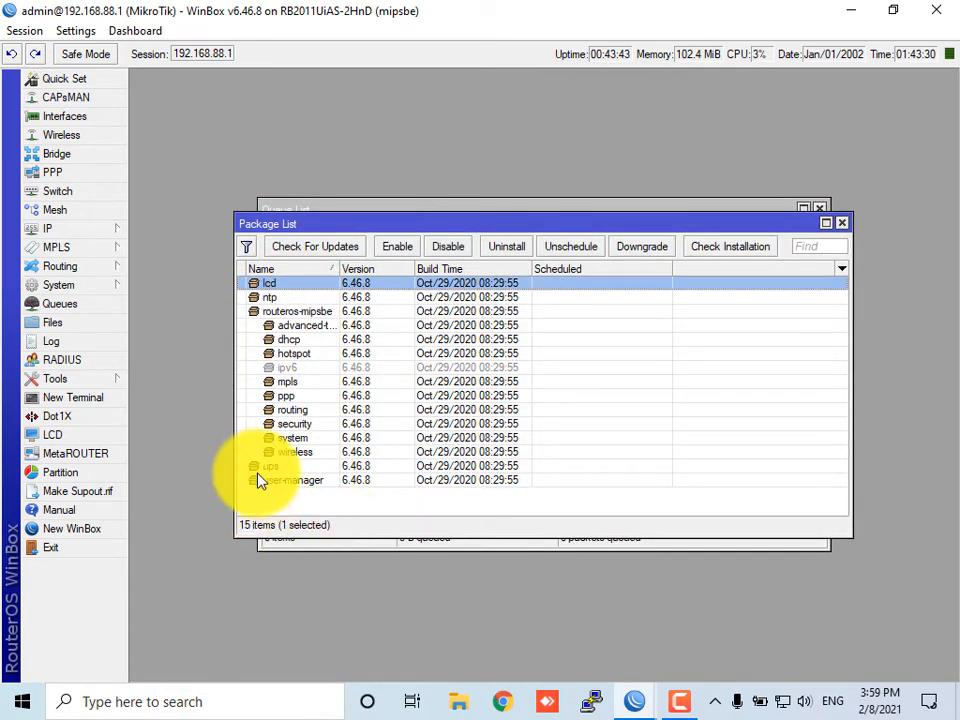
left_click(285, 299)
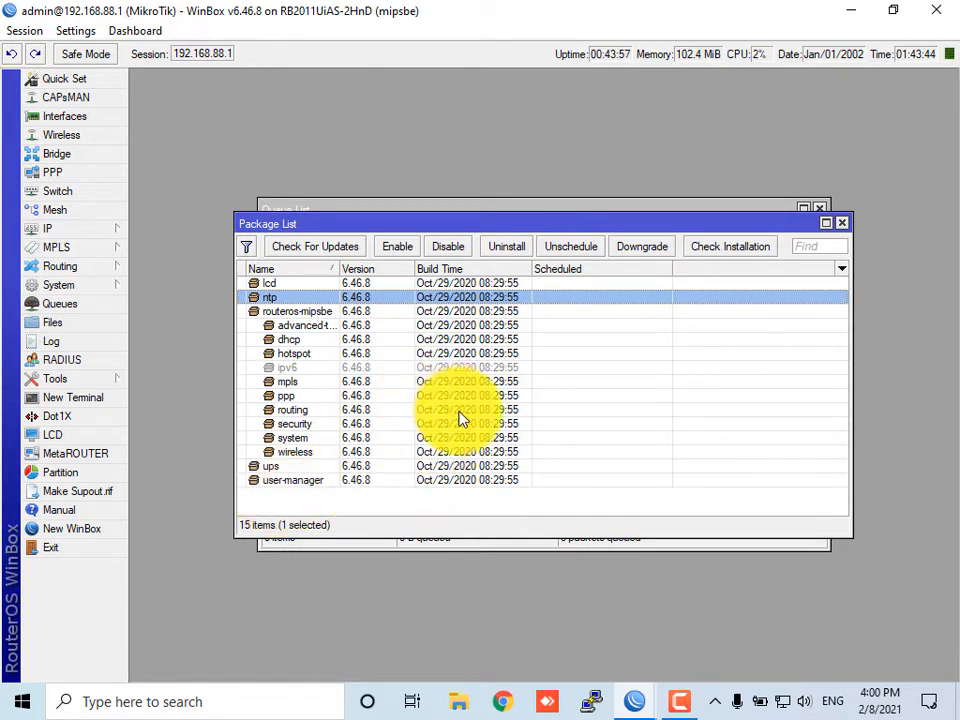
left_click(842, 222)
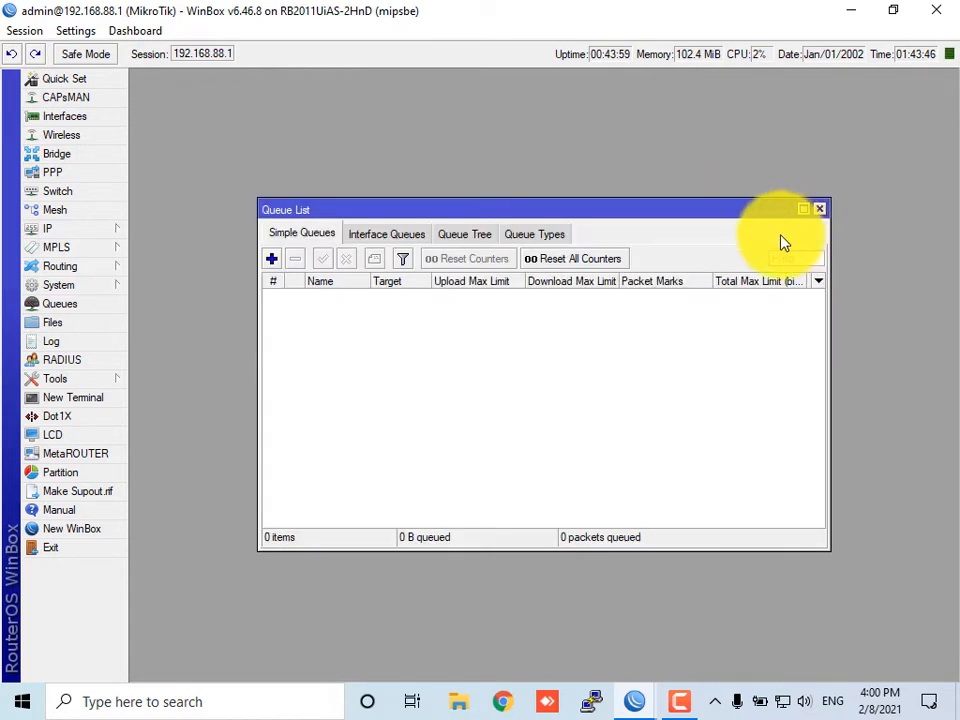
left_click(820, 210)
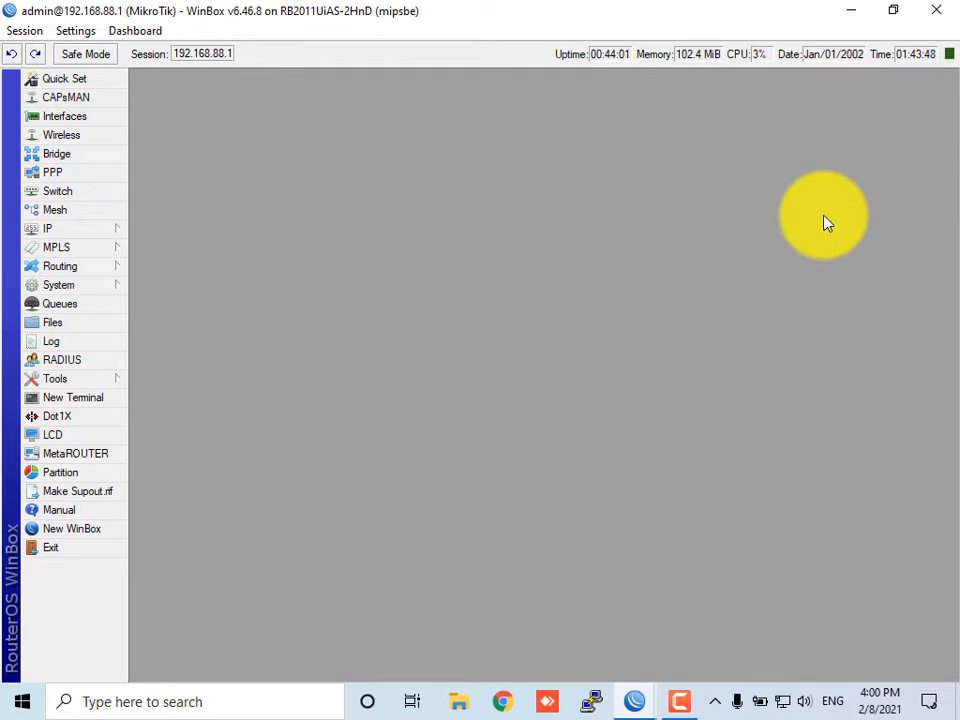
Open System Resources and check the router's architecture name and RouterOS version
left_click(85, 292)
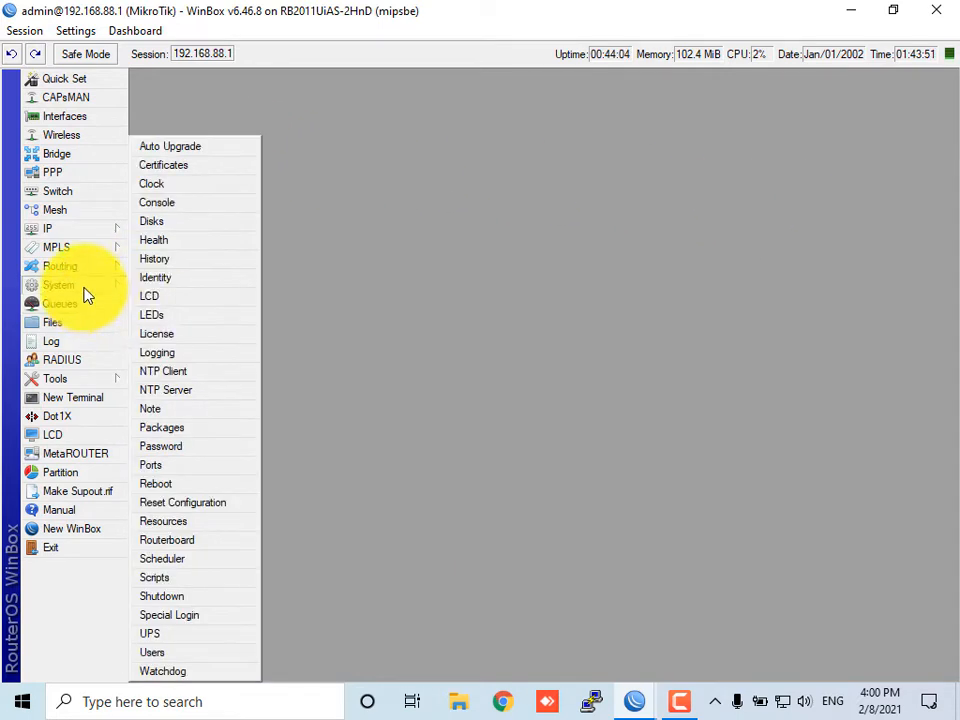
left_click(187, 530)
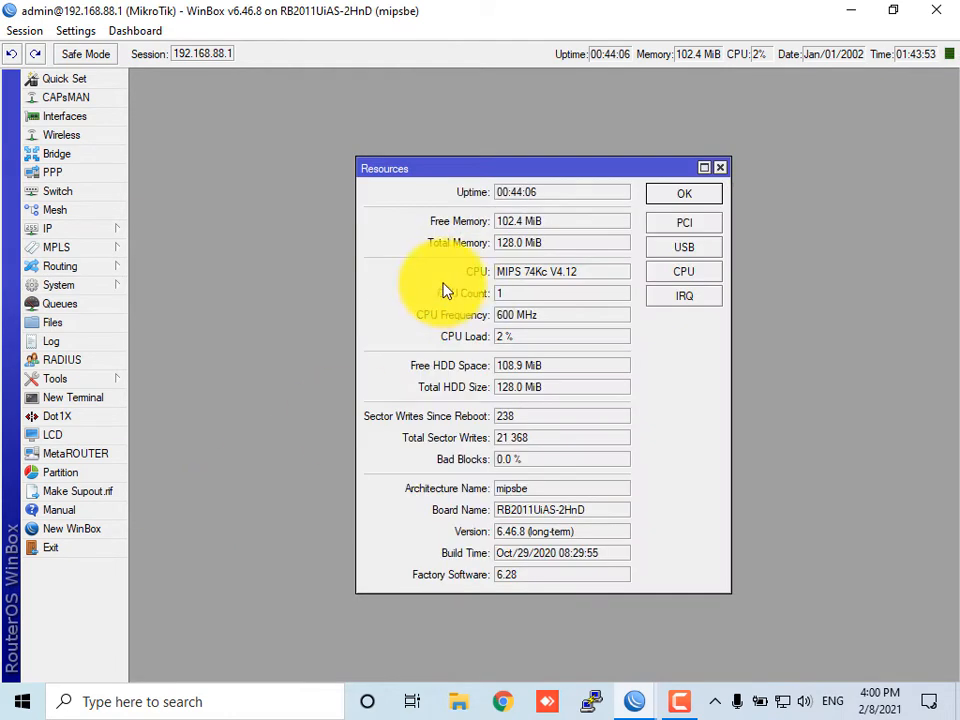
double_click(503, 490)
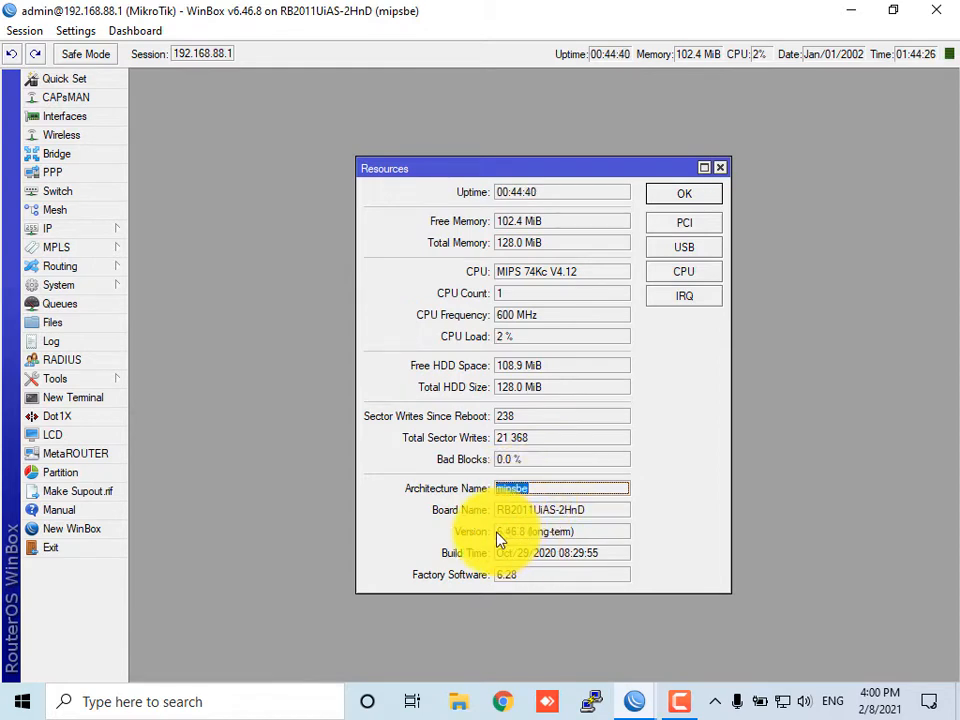
left_click_drag(499, 536, 530, 540)
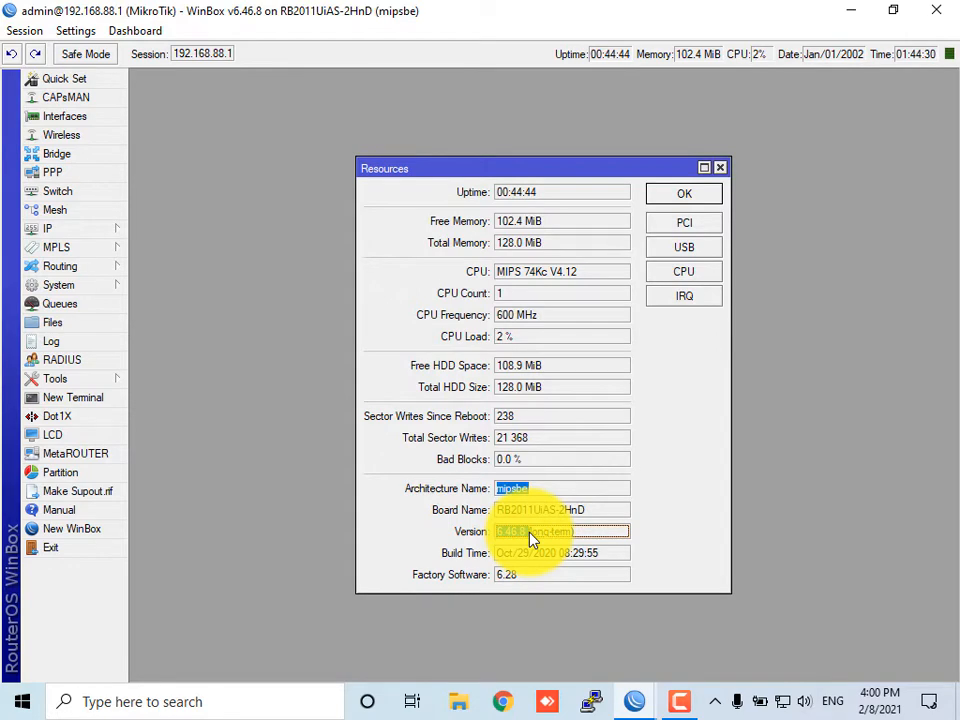
Try to connect the computer to the eduroam Wi-Fi network
left_click(788, 704)
left_click(814, 246)
left_click(900, 322)
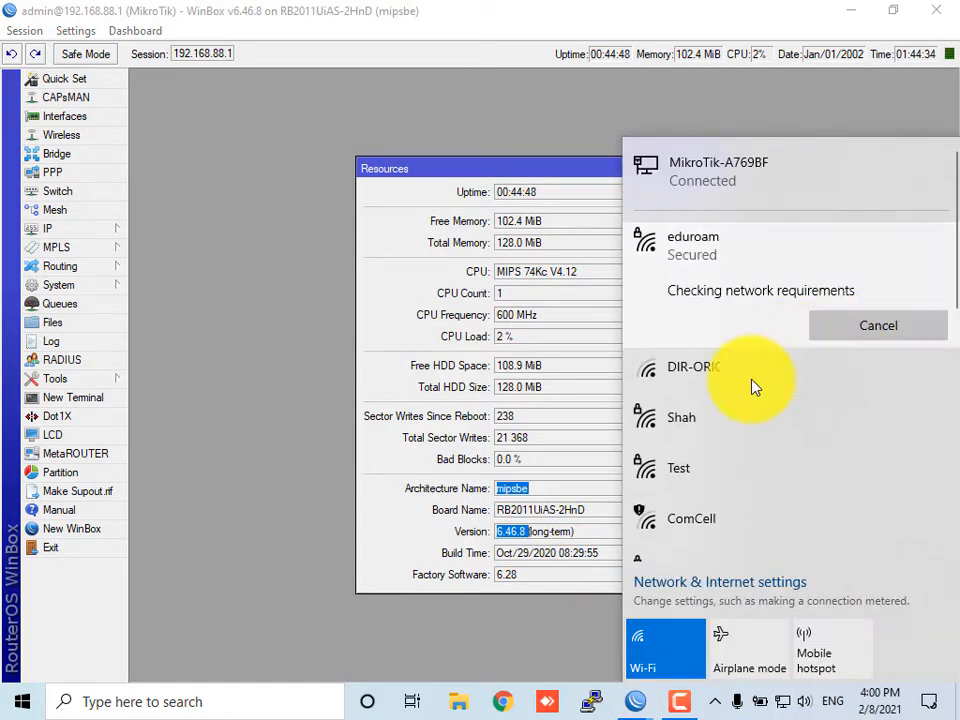
key("Escape")
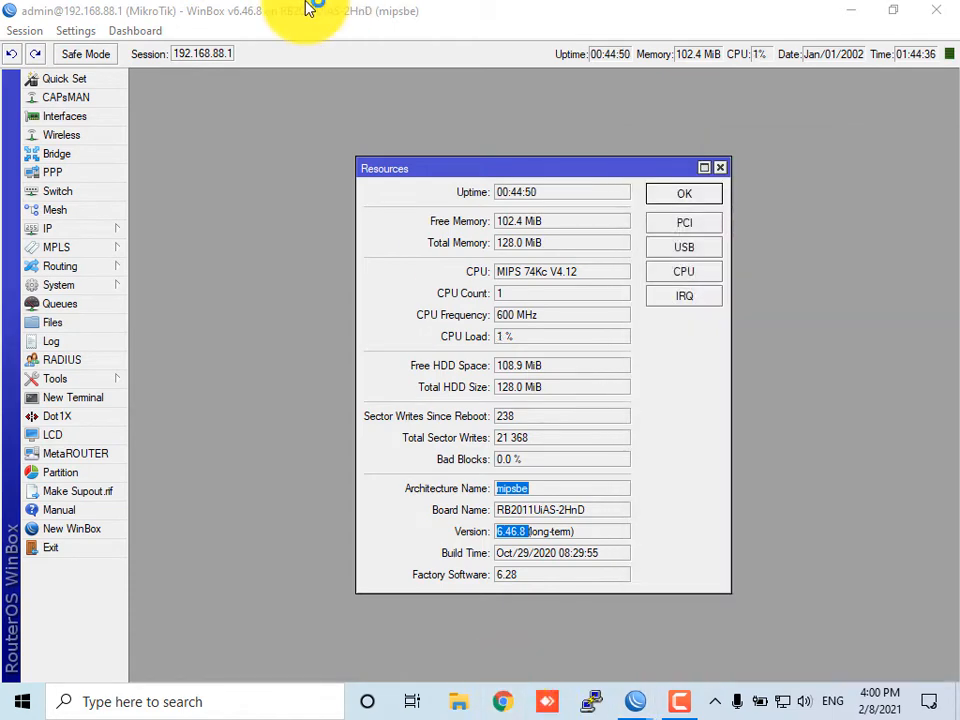
Switch to the browser and go to mikrotik.com
type("mi")
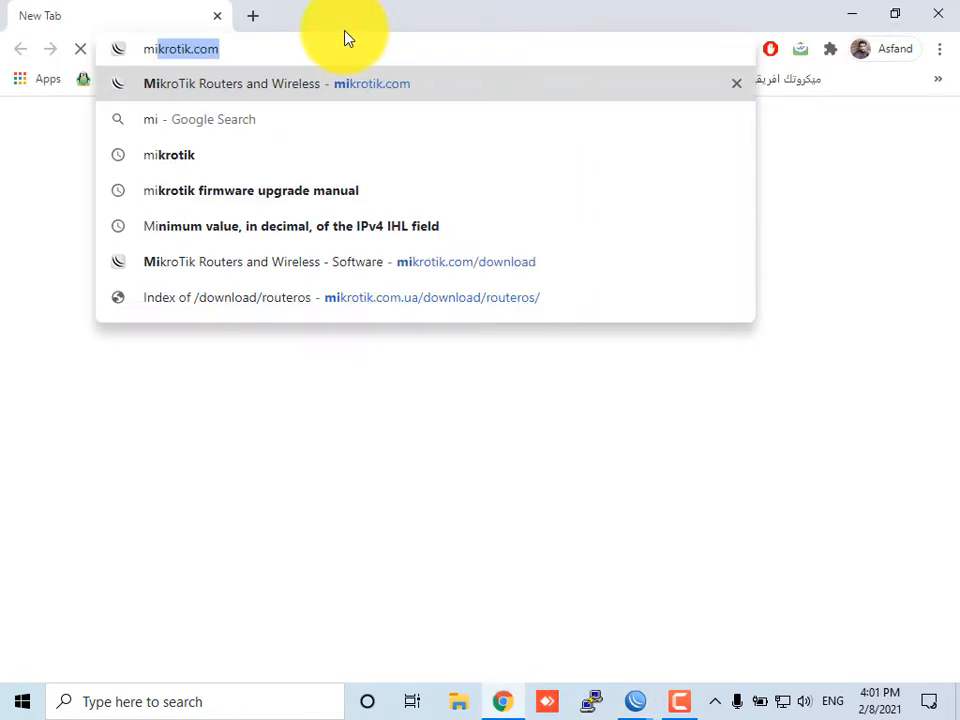
type("kroti")
key("Return")
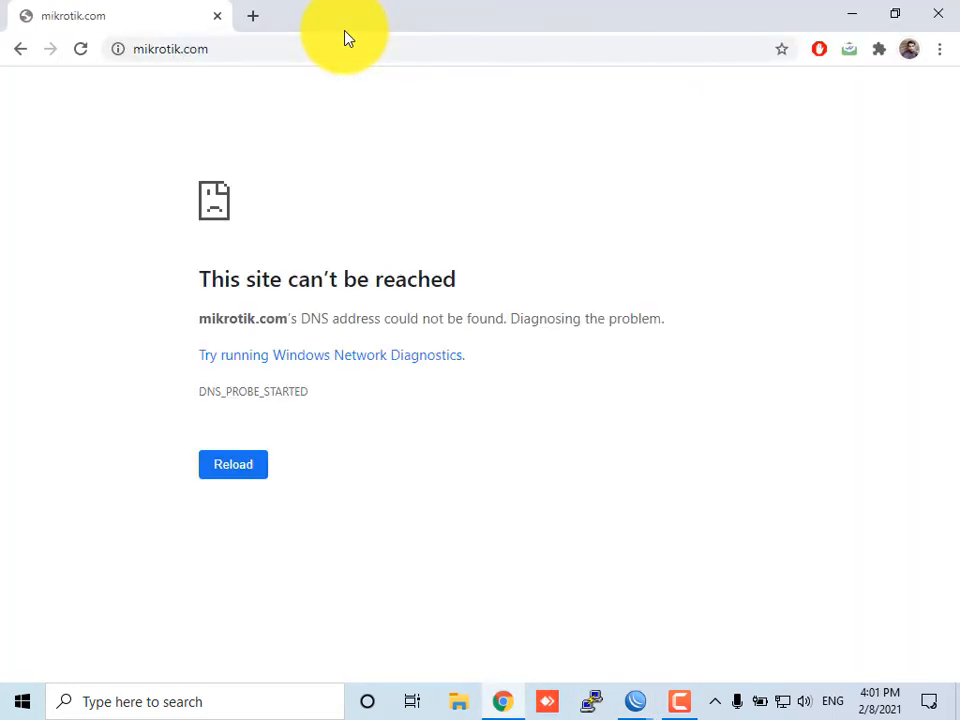
Enable connecting automatically for the eduroam Wi-Fi network
left_click(781, 700)
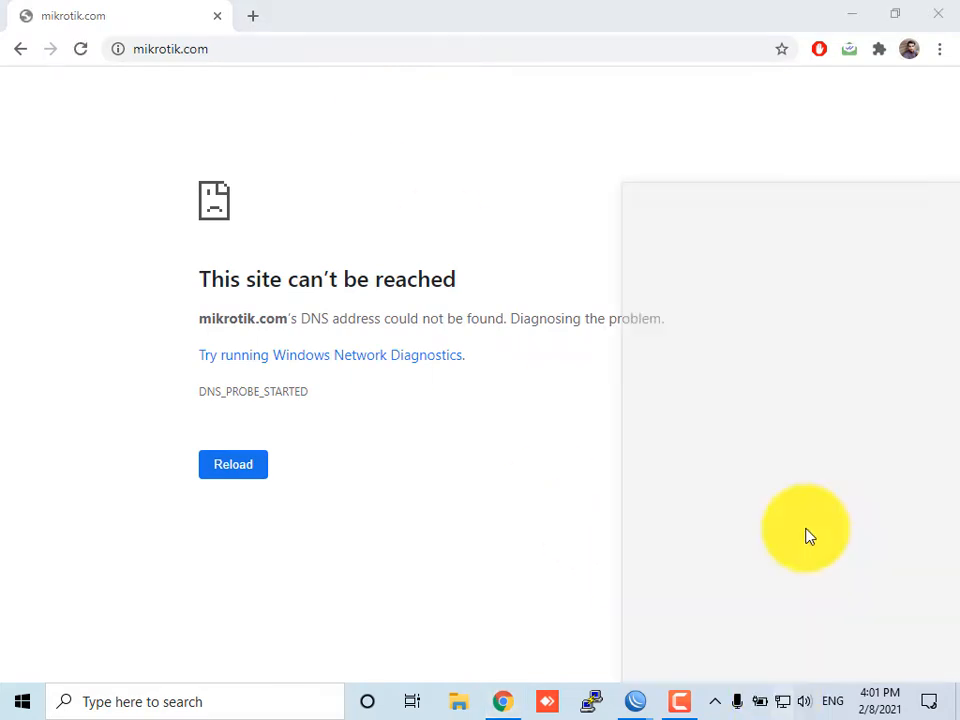
left_click(799, 251)
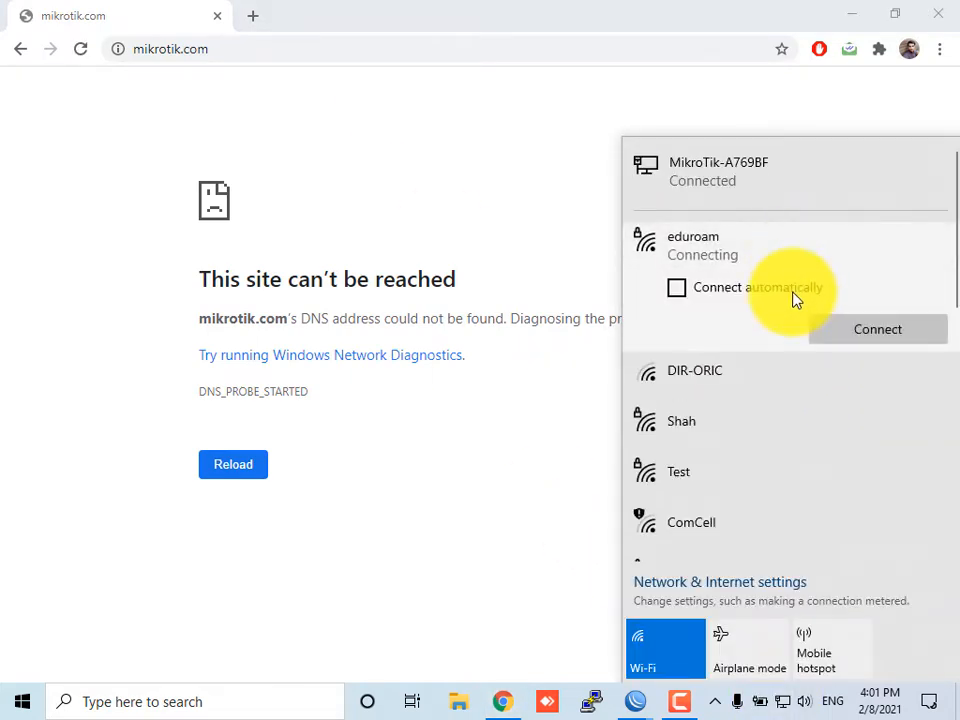
left_click(793, 292)
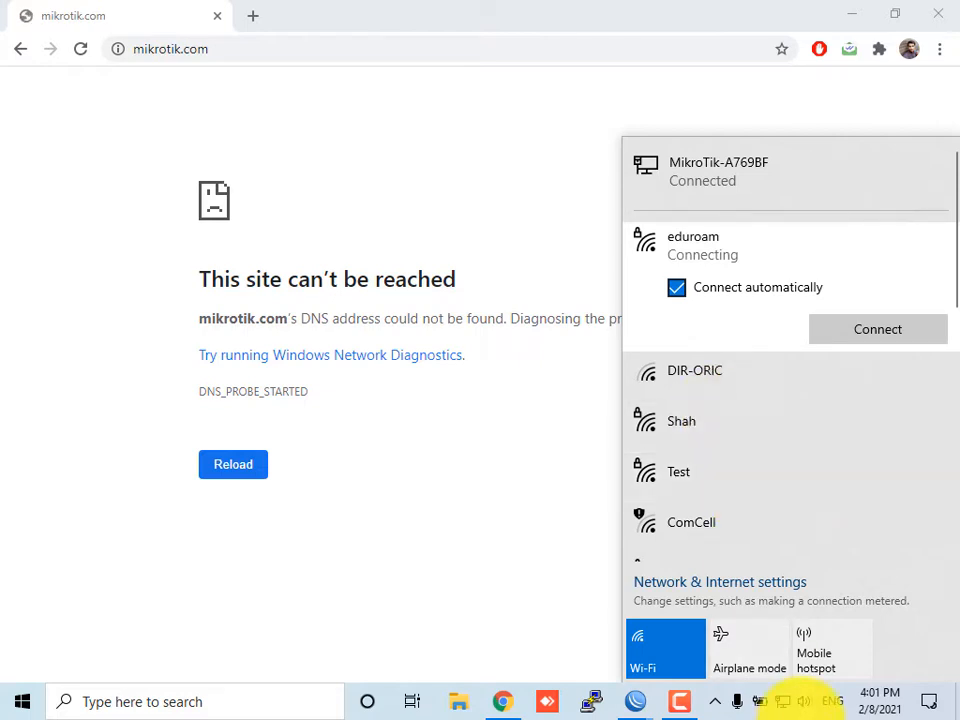
left_click(782, 702)
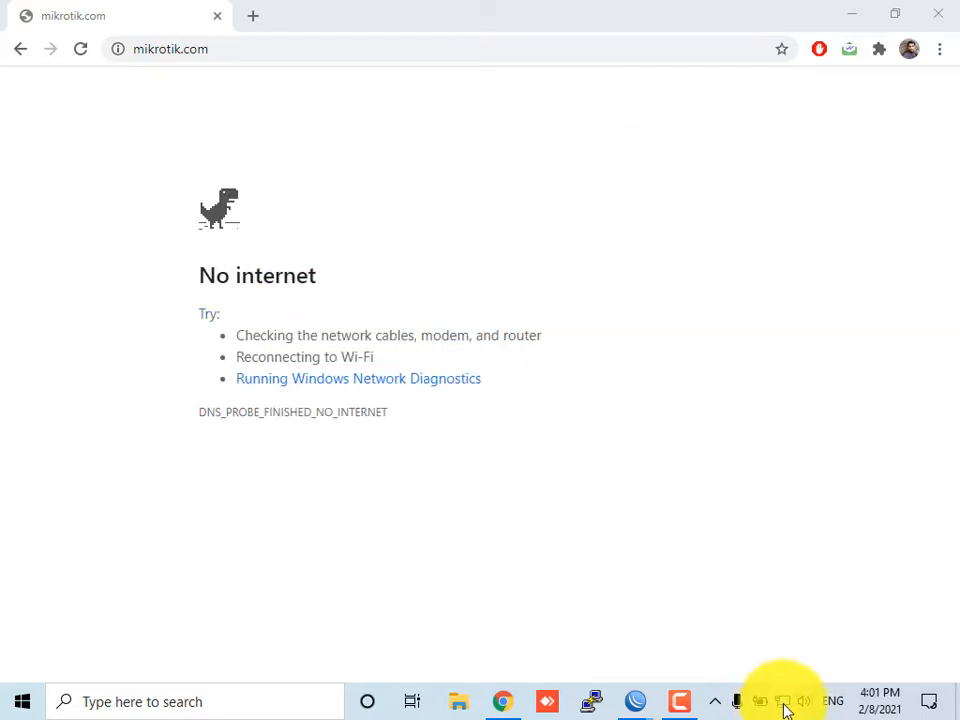
Connect the computer to the eduroam Wi-Fi network
left_click(782, 702)
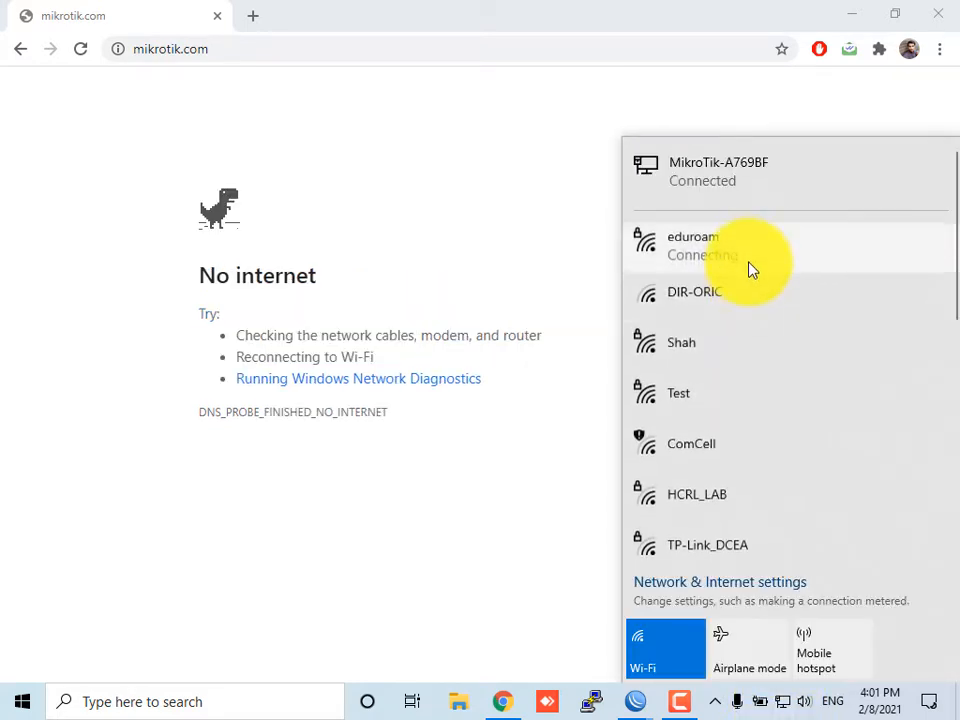
left_click(752, 268)
left_click(882, 338)
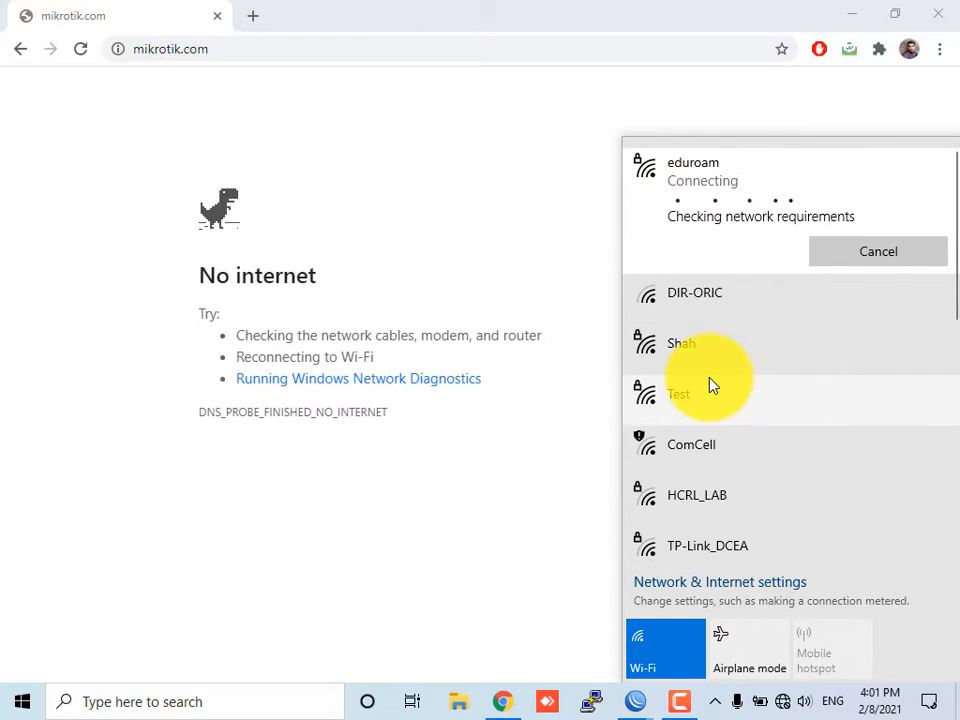
left_click(688, 703)
left_click(869, 625)
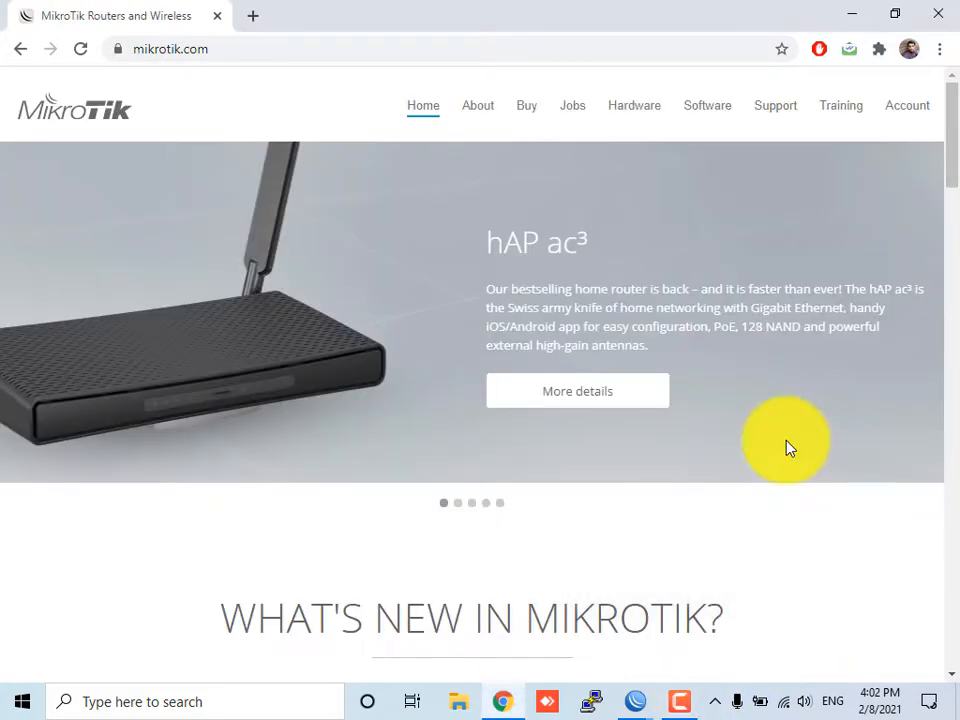
Open the Software downloads page on the MikroTik website
left_click(725, 106)
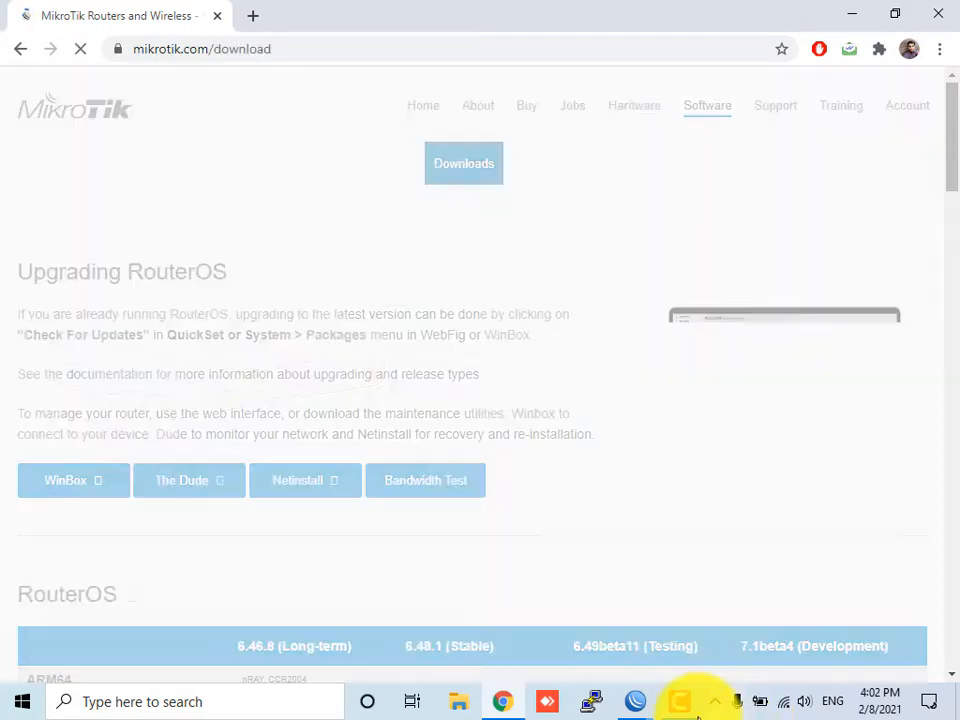
left_click(680, 702)
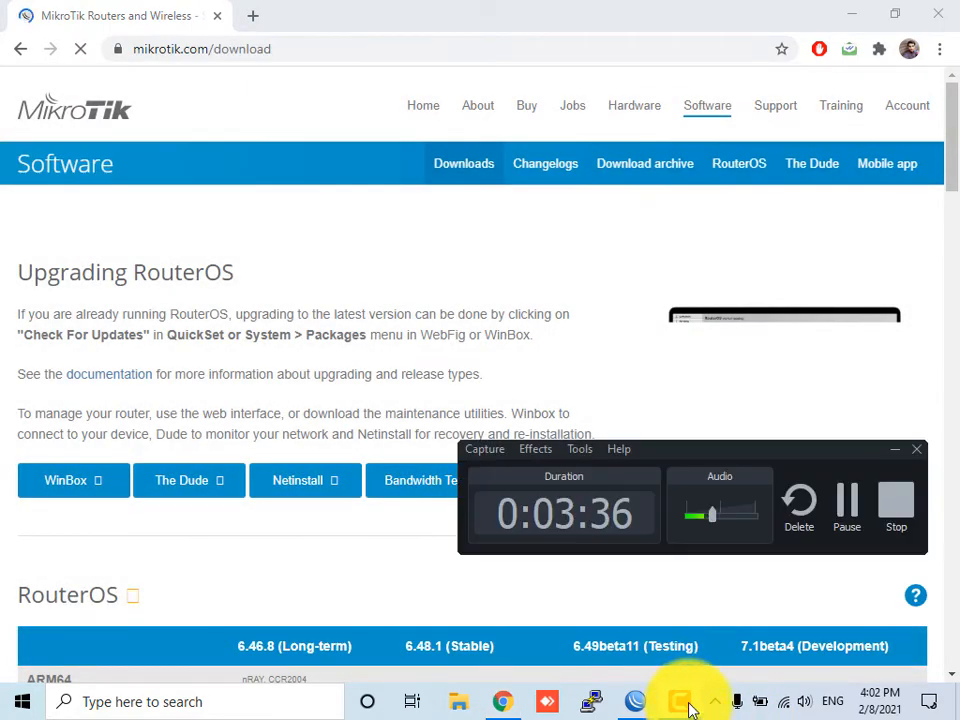
left_click(888, 457)
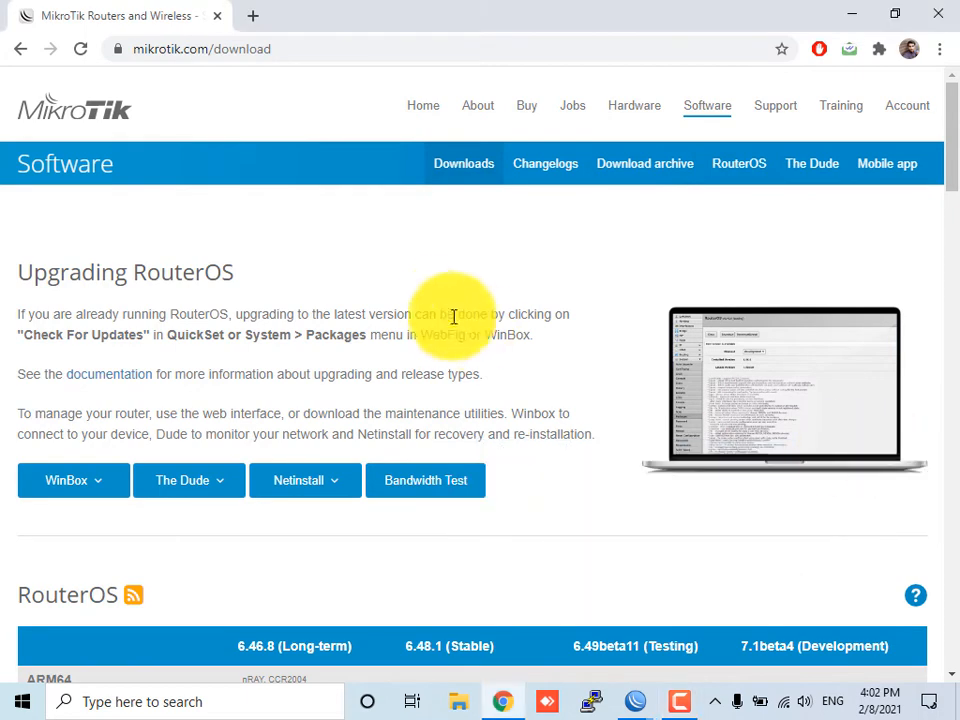
Download the MIPSBE Extra packages for RouterOS 6.46.8 (Long-term) from the RouterOS table
scroll(458, 281, "down", 5)
scroll(124, 298, "up", 2)
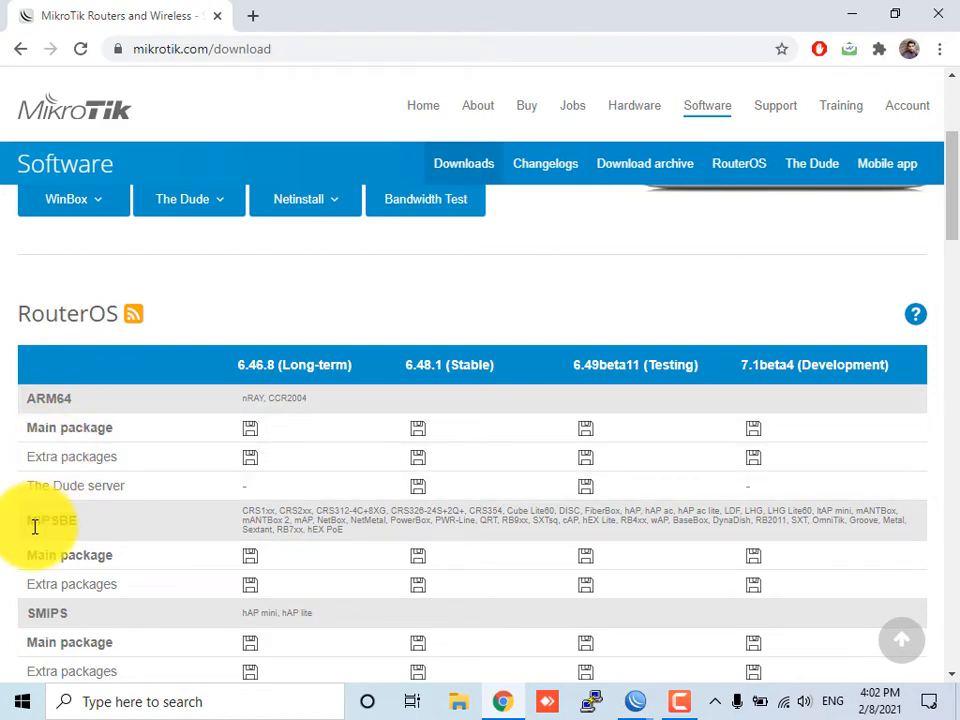
scroll(38, 525, "down", 2)
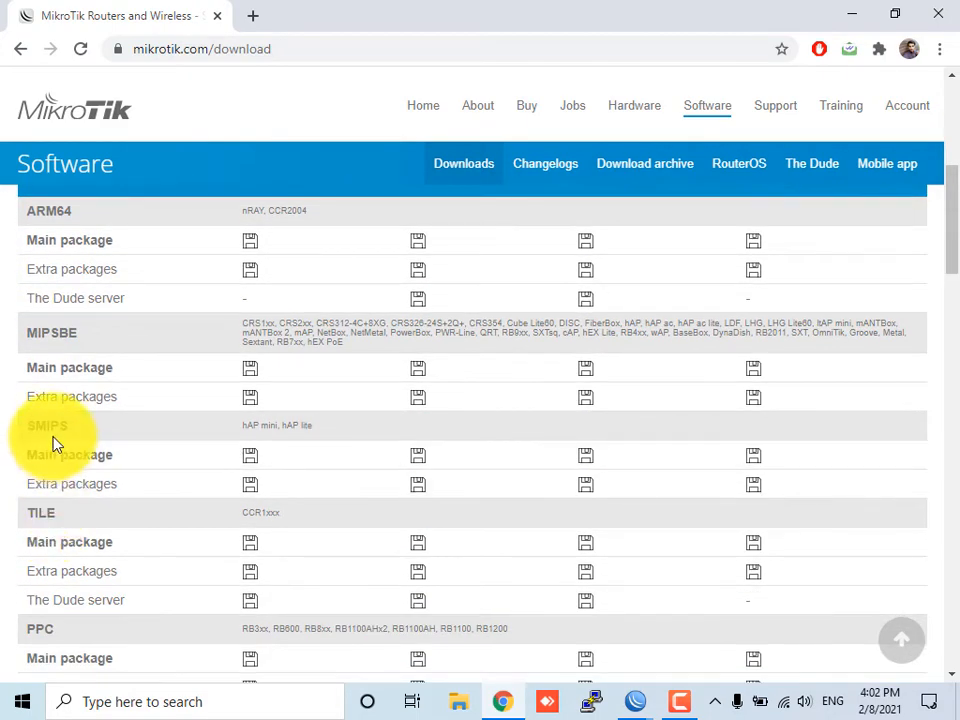
scroll(85, 522, "down", 3)
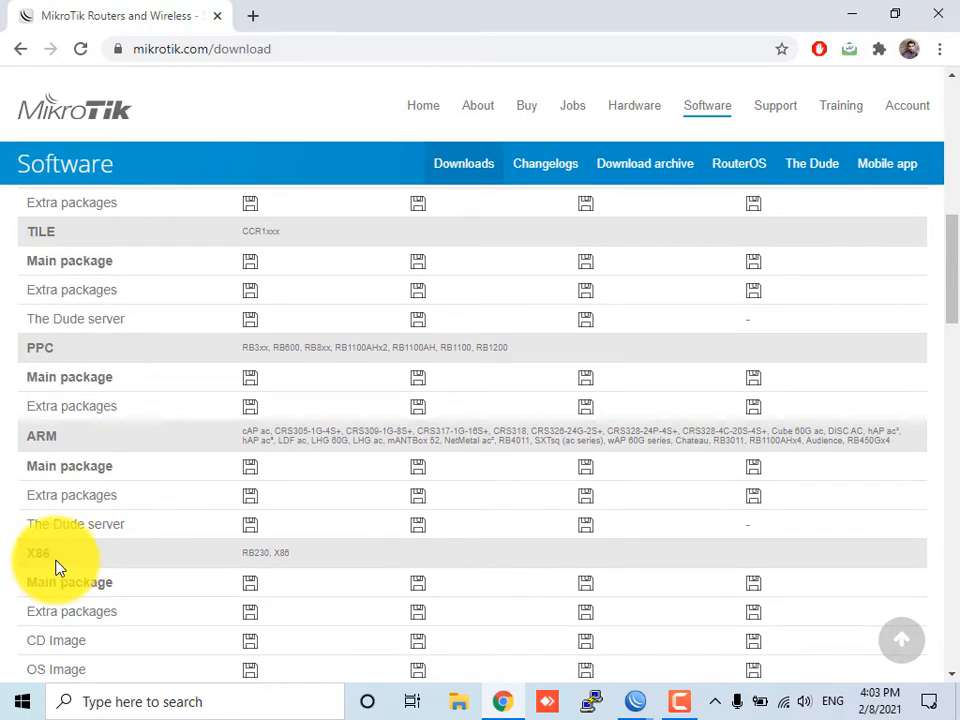
scroll(57, 567, "up", 4)
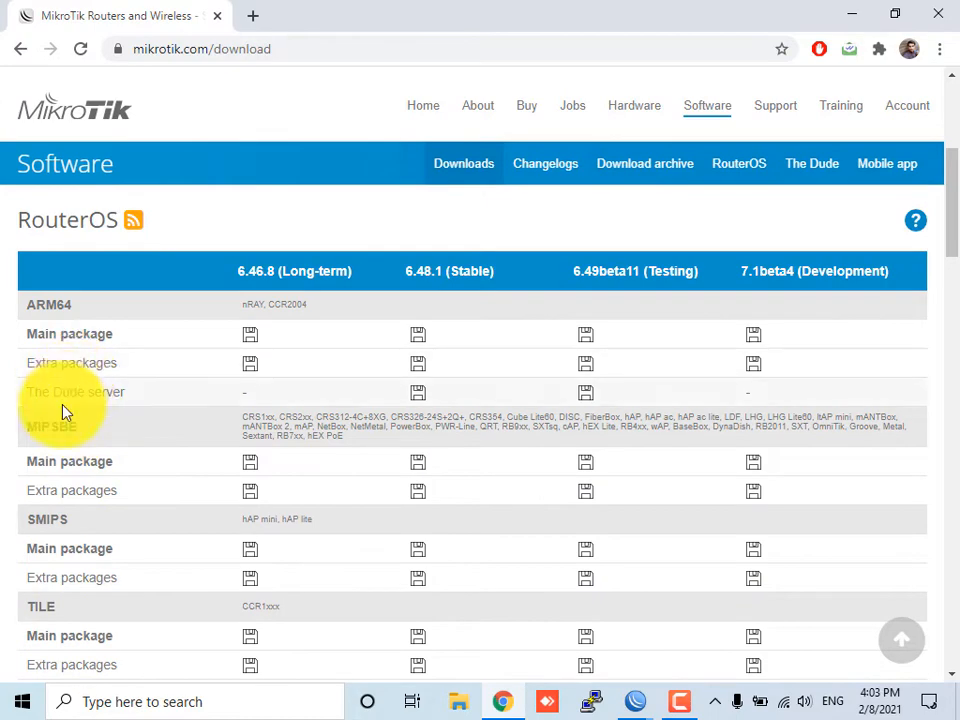
scroll(62, 410, "down", 4)
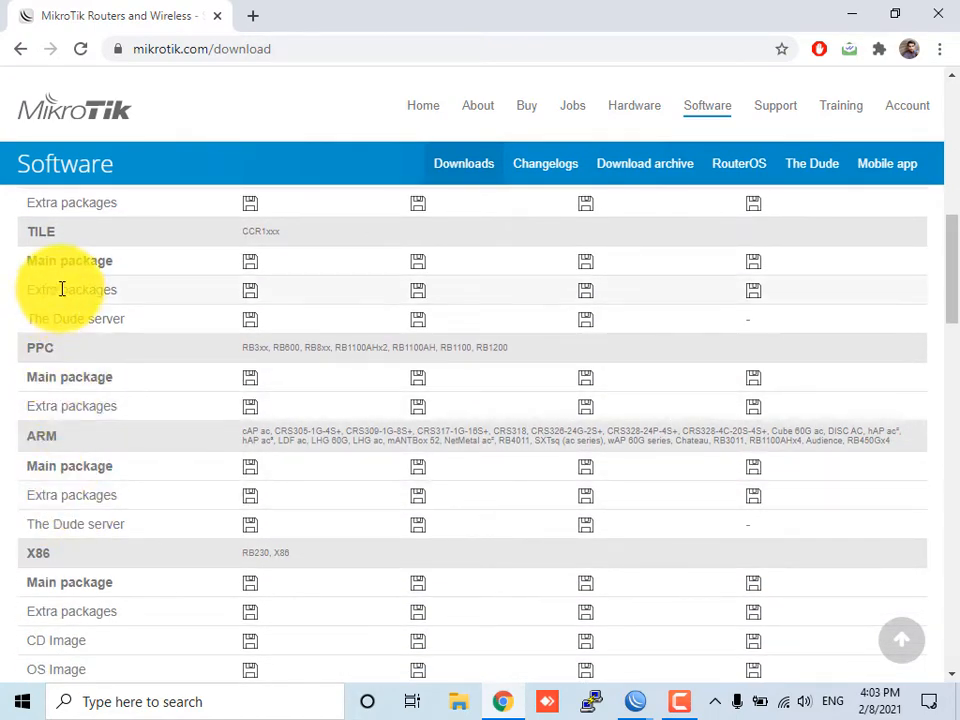
scroll(101, 311, "up", 2)
scroll(101, 315, "down", 1)
scroll(94, 336, "up", 2)
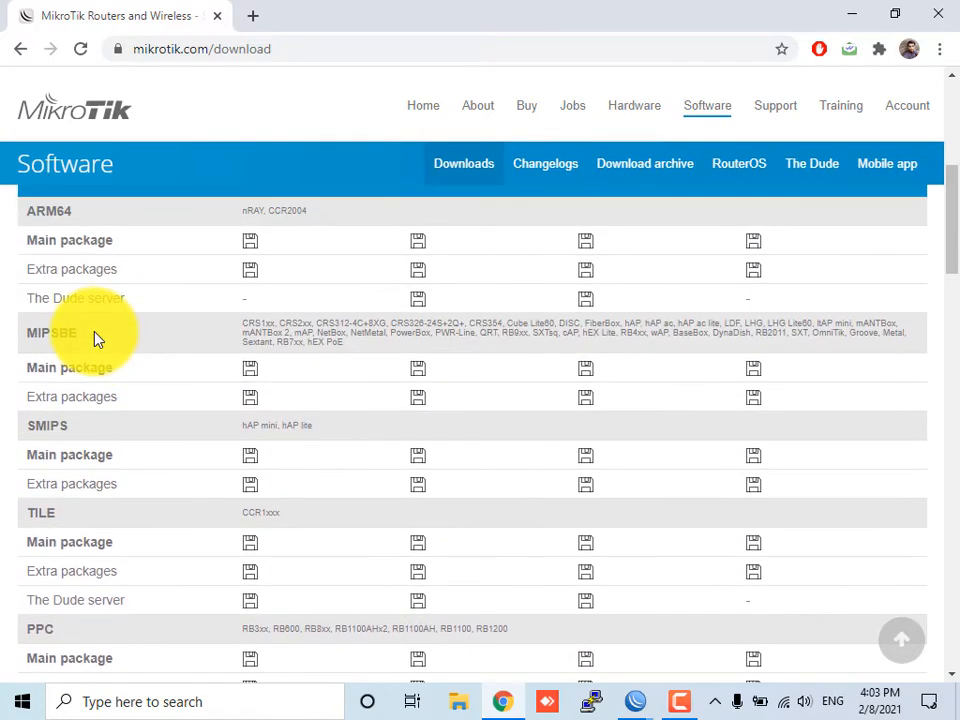
scroll(97, 340, "up", 1)
scroll(107, 392, "up", 1)
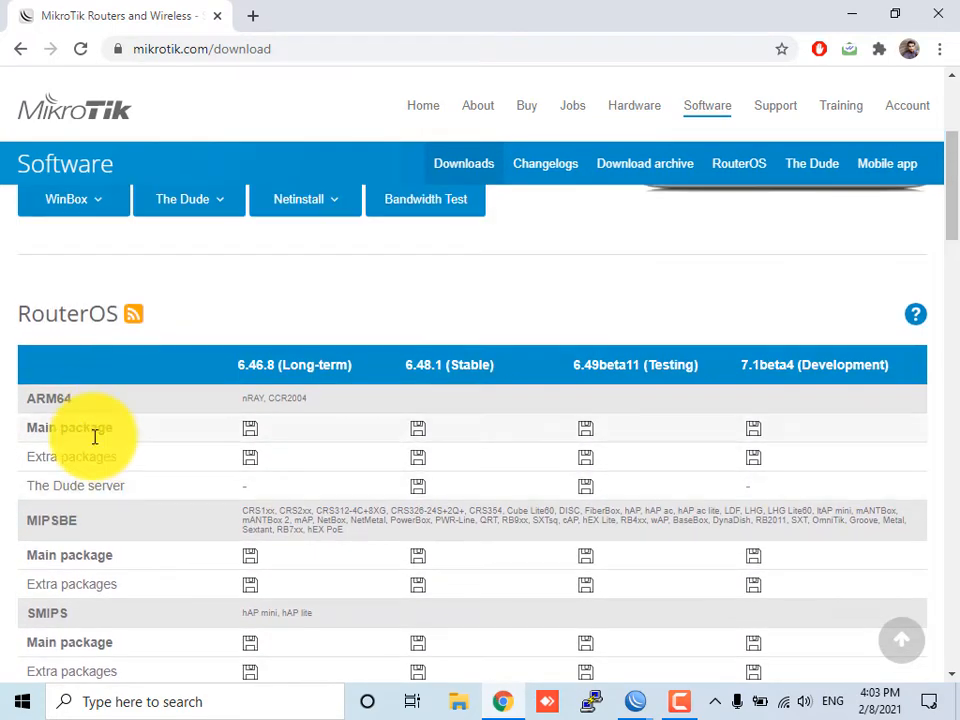
scroll(94, 444, "down", 2)
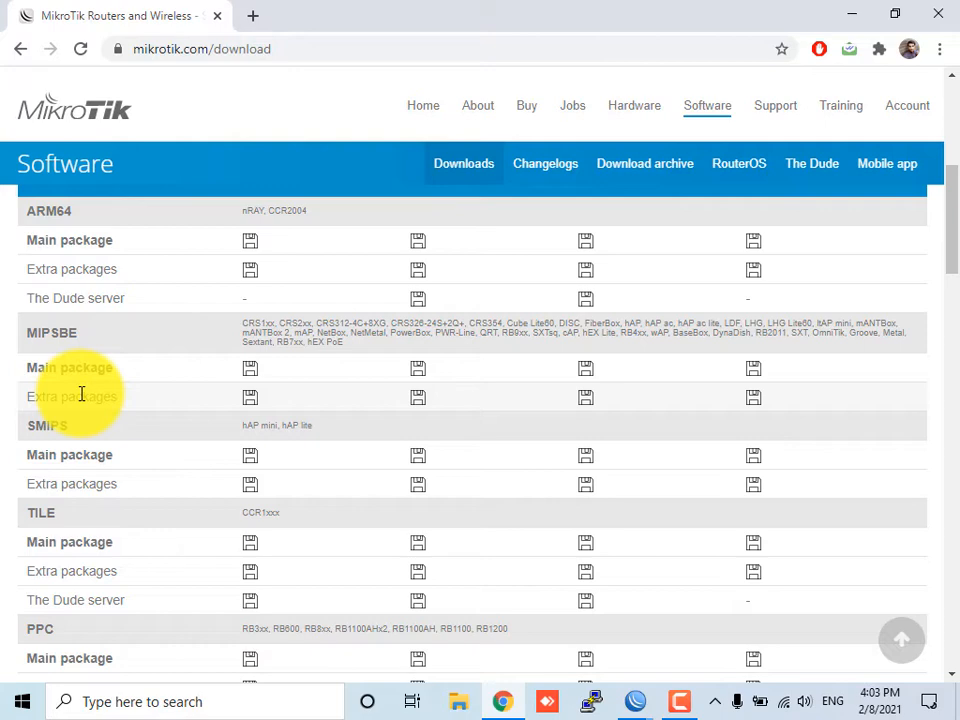
scroll(253, 411, "up", 3)
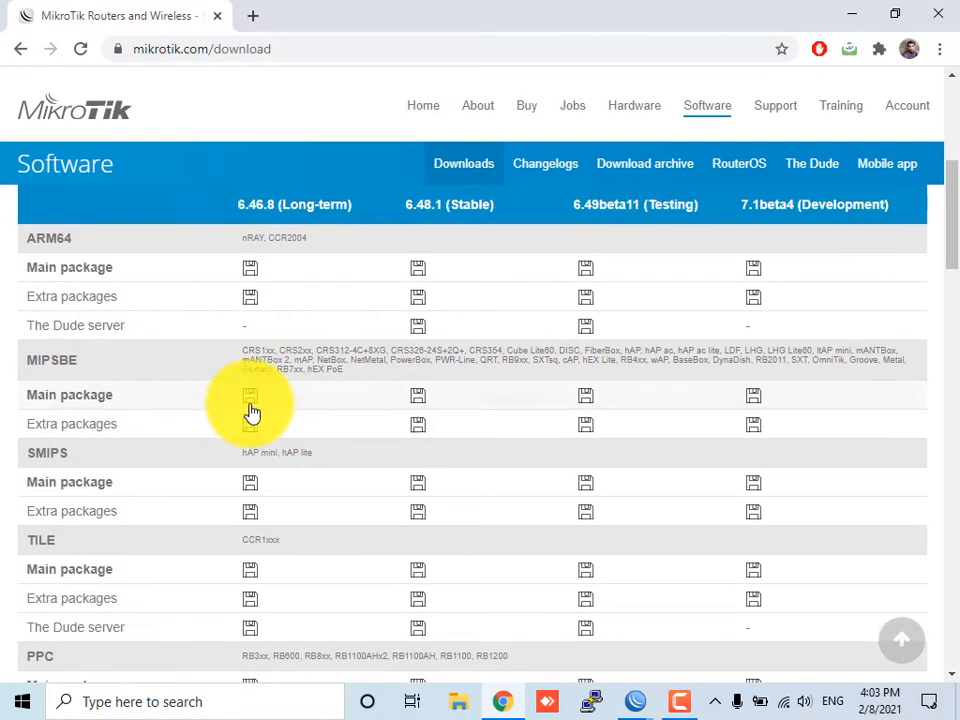
scroll(256, 470, "down", 3)
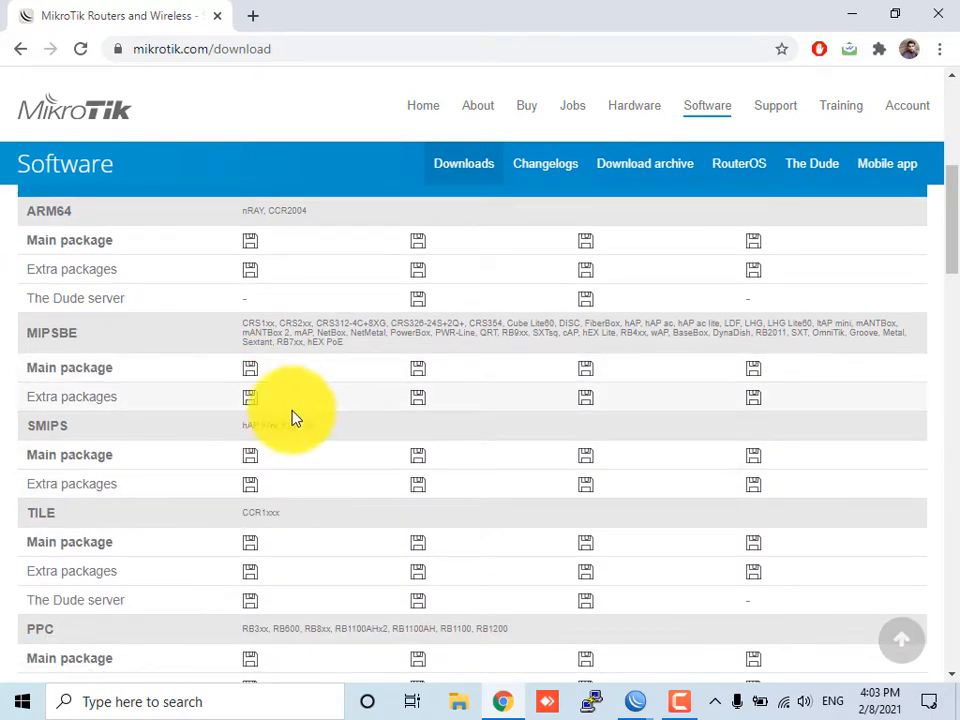
left_click(250, 405)
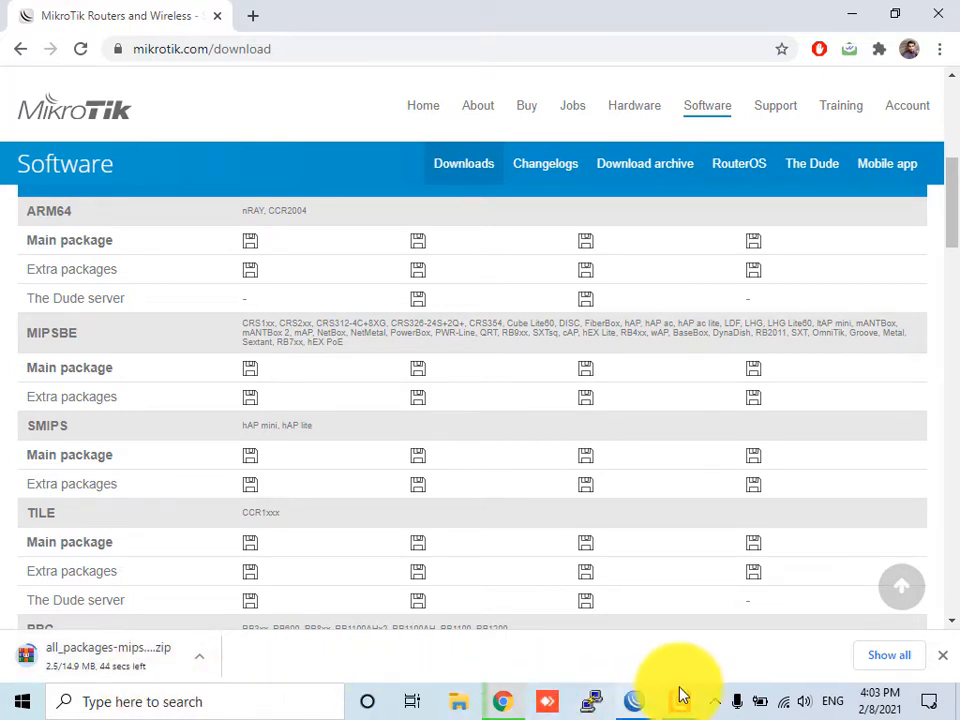
Open the browser's downloads list and check the Wi-Fi connection status
left_click(888, 657)
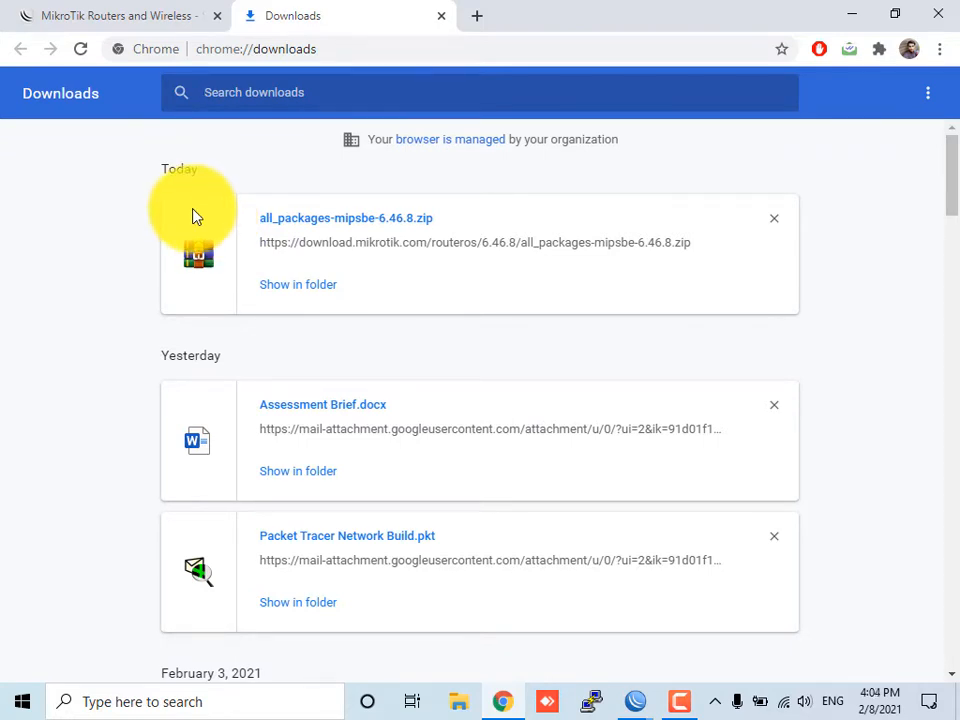
left_click(785, 703)
left_click(786, 704)
left_click(786, 704)
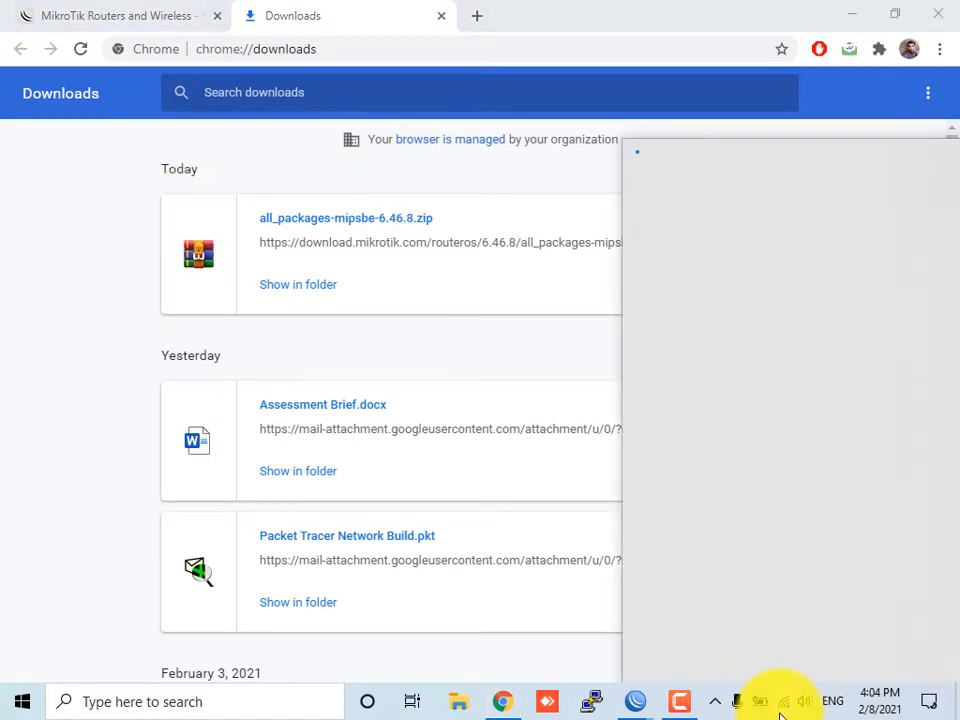
left_click(672, 640)
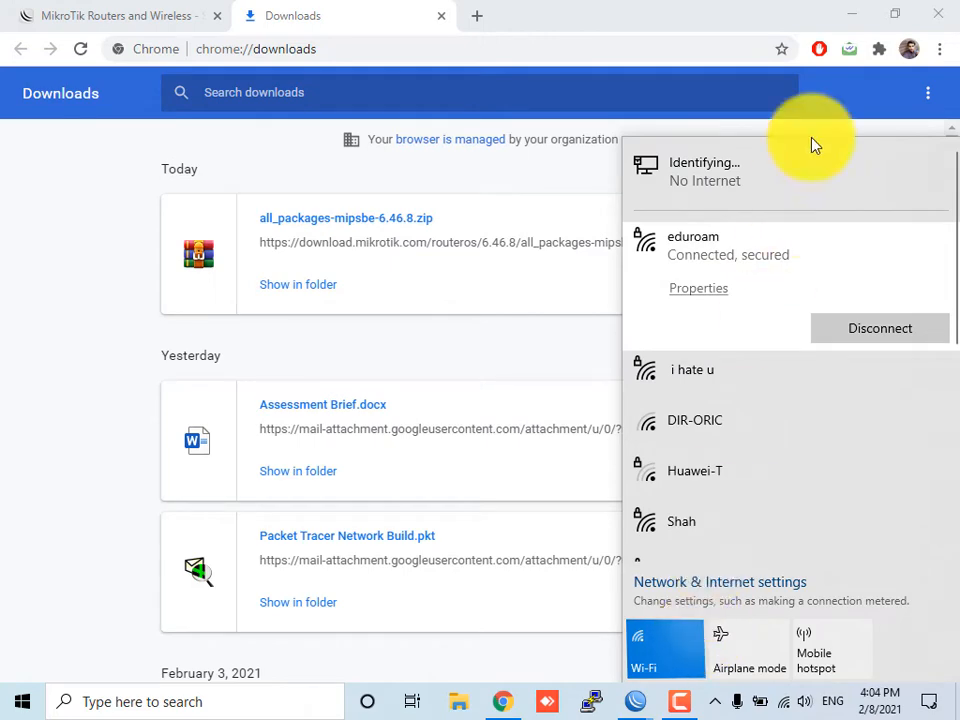
left_click(302, 222)
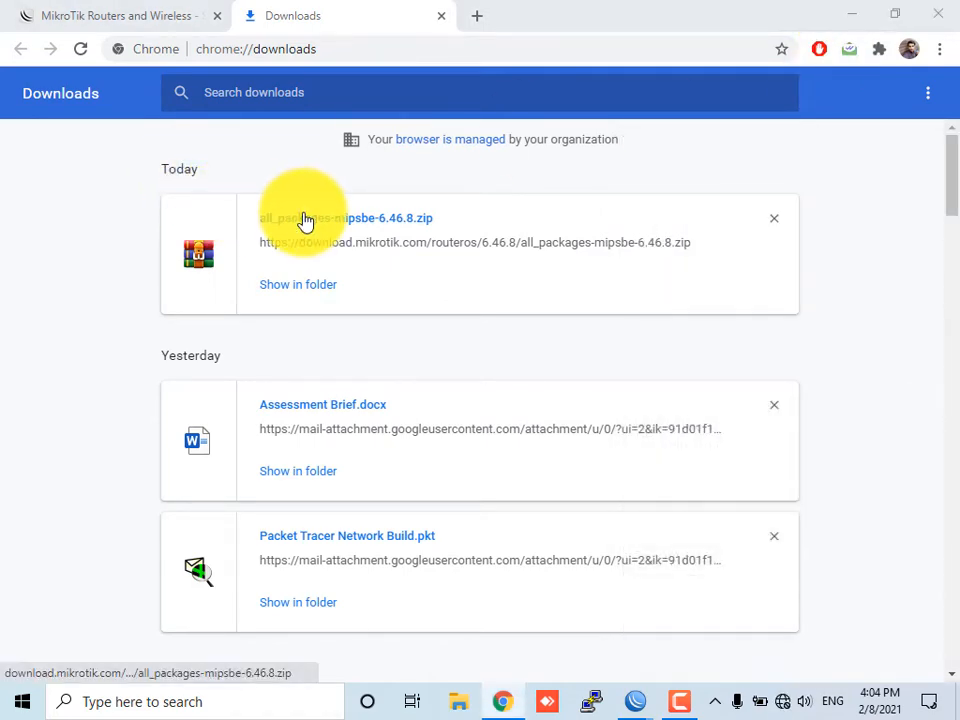
Open the downloaded all_packages-mipsbe-6.46.8.zip archive and dismiss the licence prompt
left_click(305, 221)
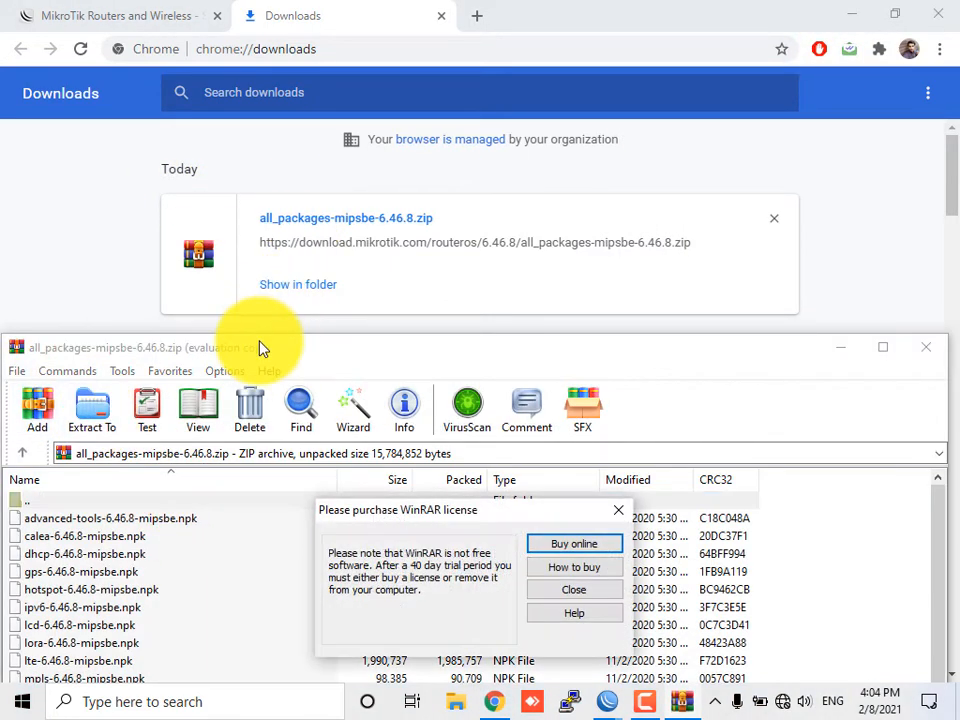
left_click(556, 589)
left_click_drag(171, 352, 195, 160)
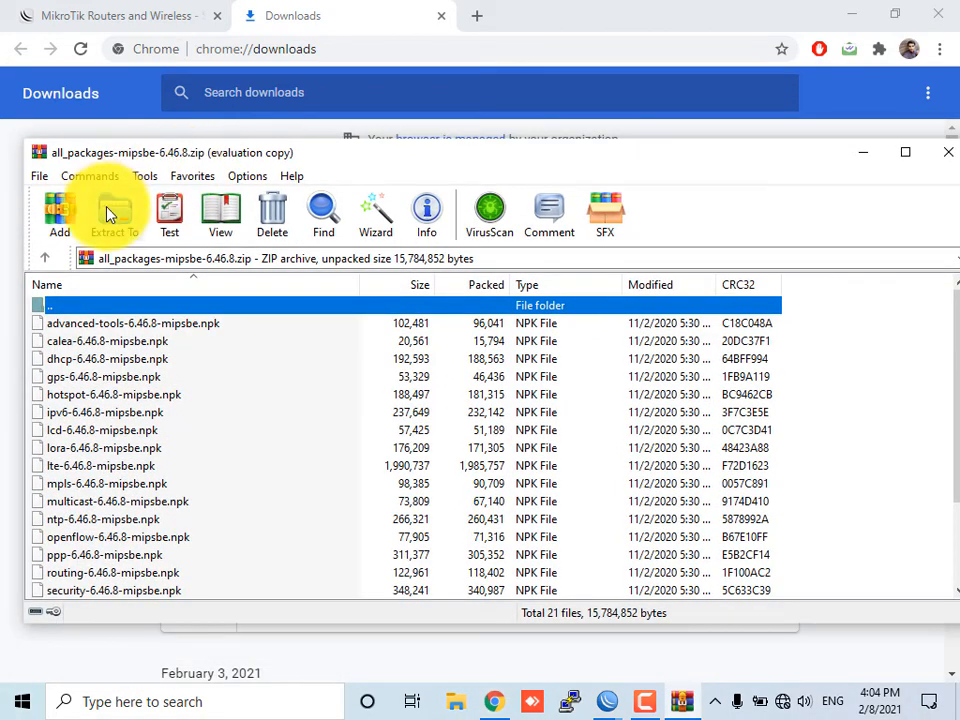
Extract the archive into a new Desktop folder named 646.8
left_click(112, 212)
left_click(540, 281)
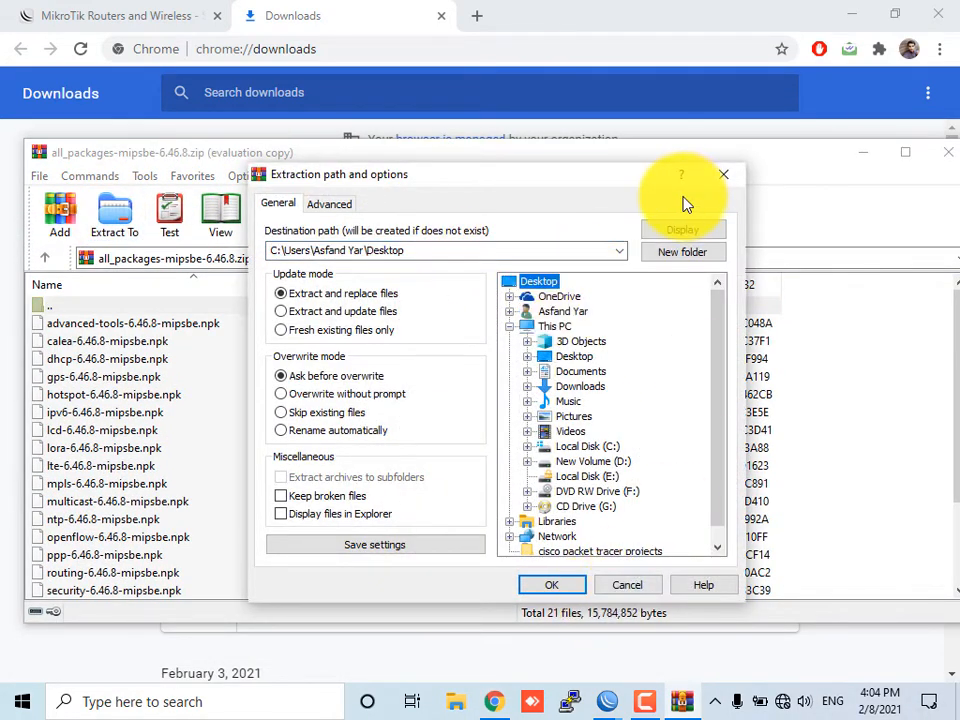
left_click(675, 254)
type("6")
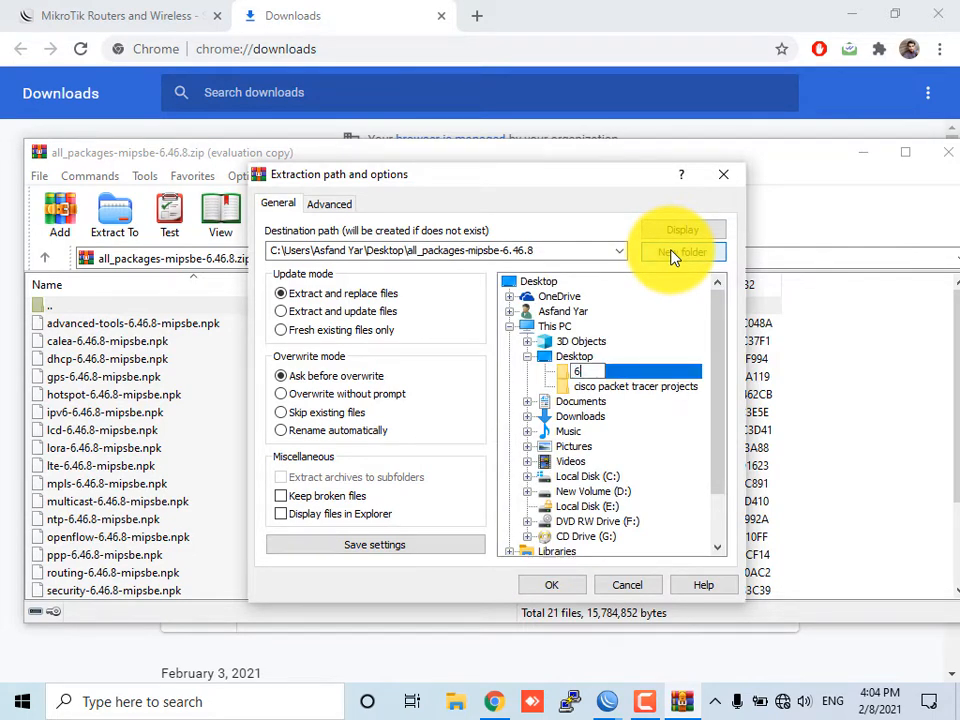
type("46.8")
key("Return")
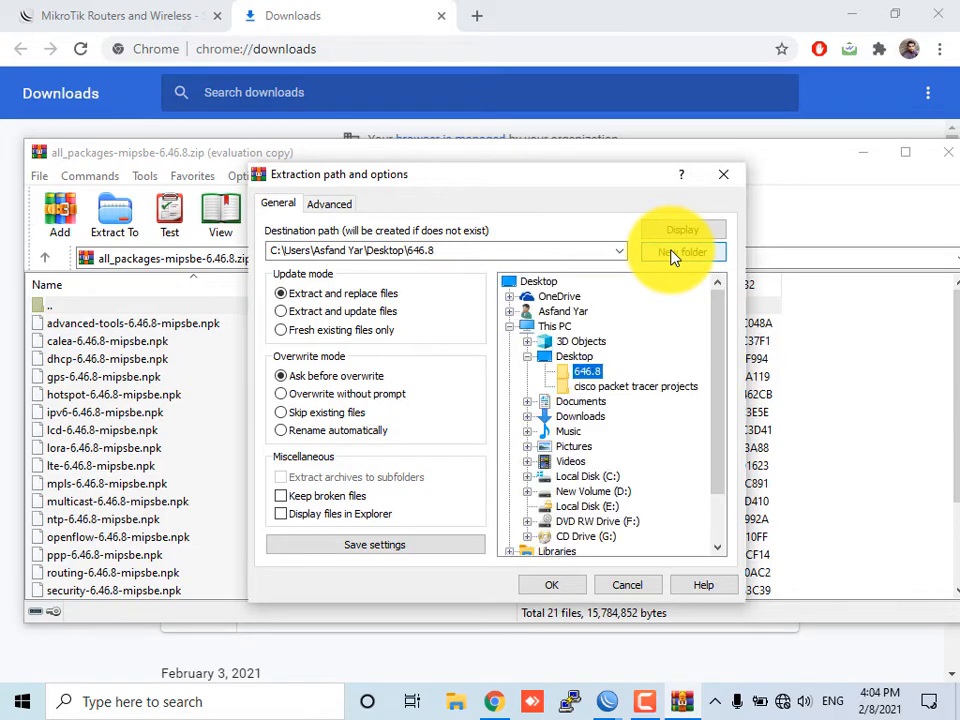
left_click(553, 585)
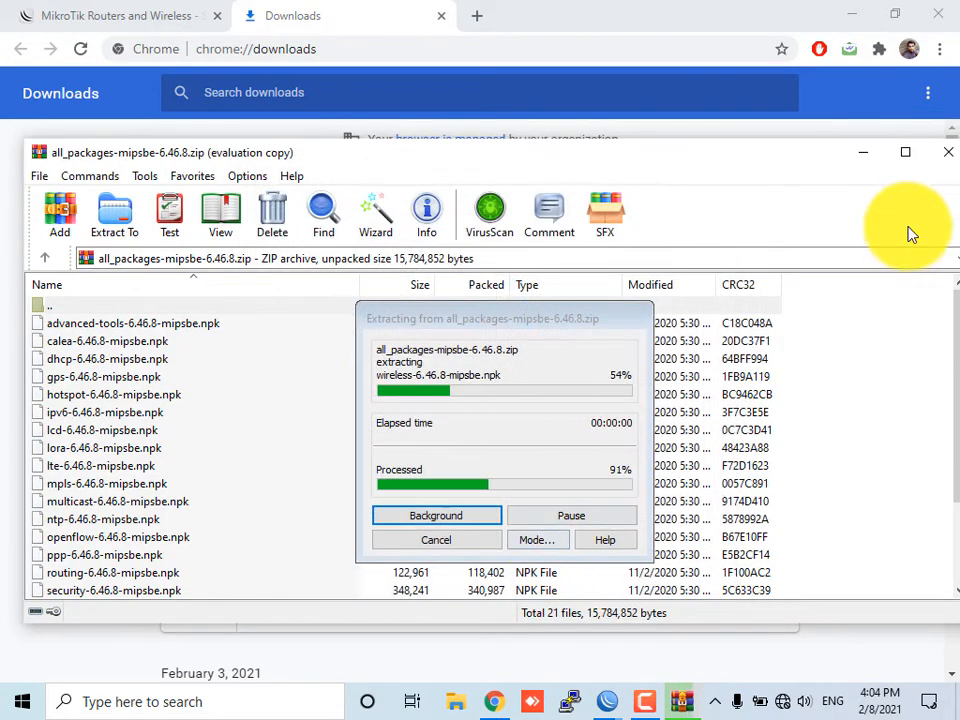
Close the archive and reconnect WinBox to the router at 192.168.88.1
left_click(946, 151)
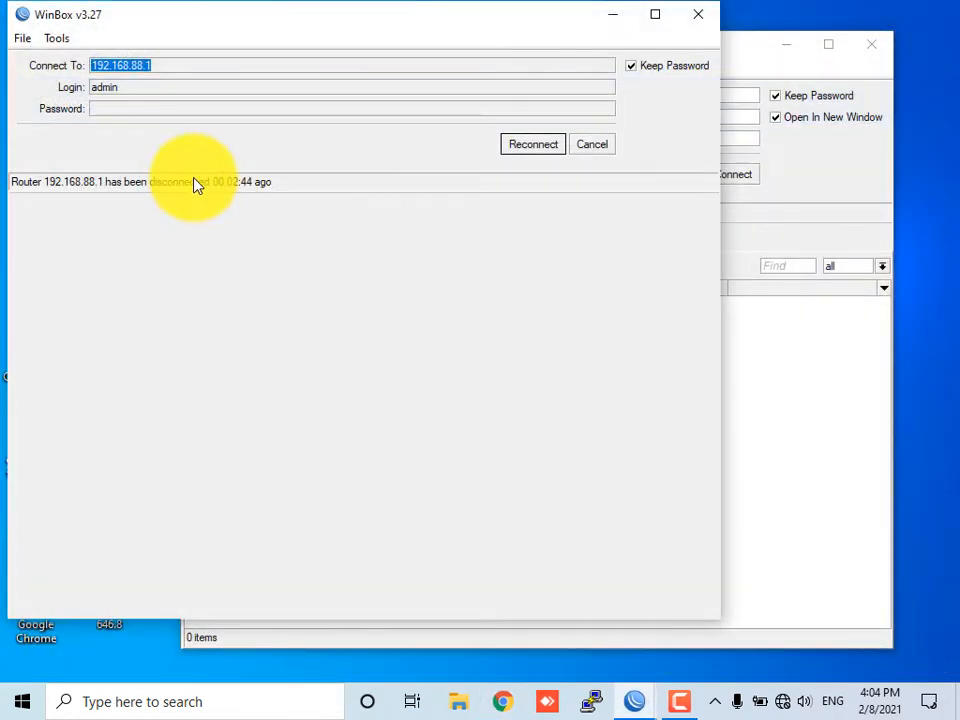
left_click(546, 139)
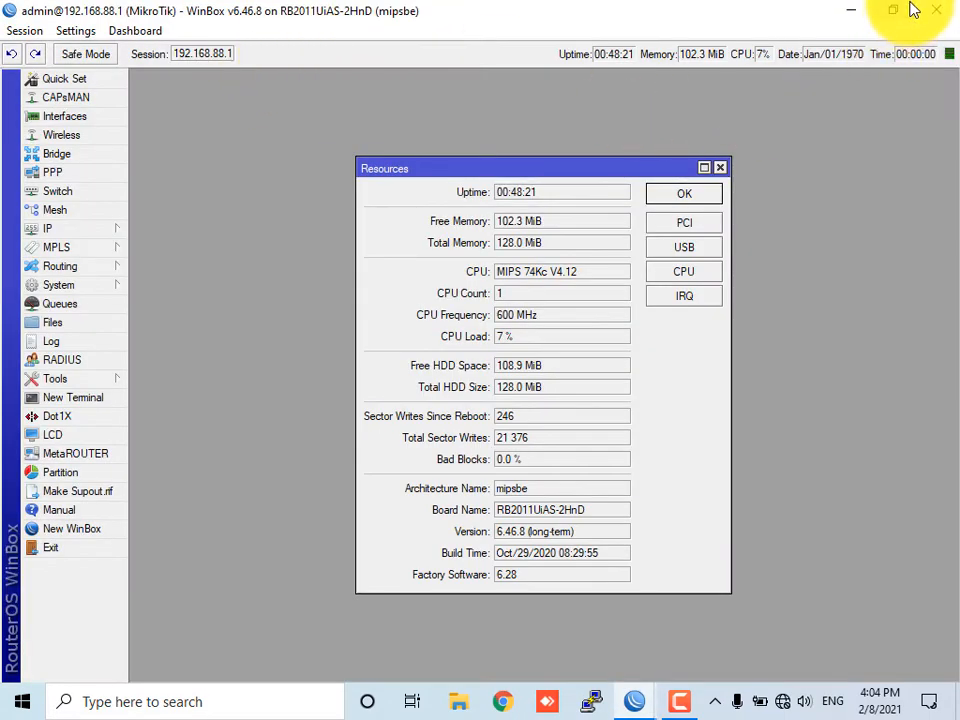
left_click(719, 168)
Open the extracted 646.8 folder from the desktop and dismiss the BitLocker prompt
left_click(851, 10)
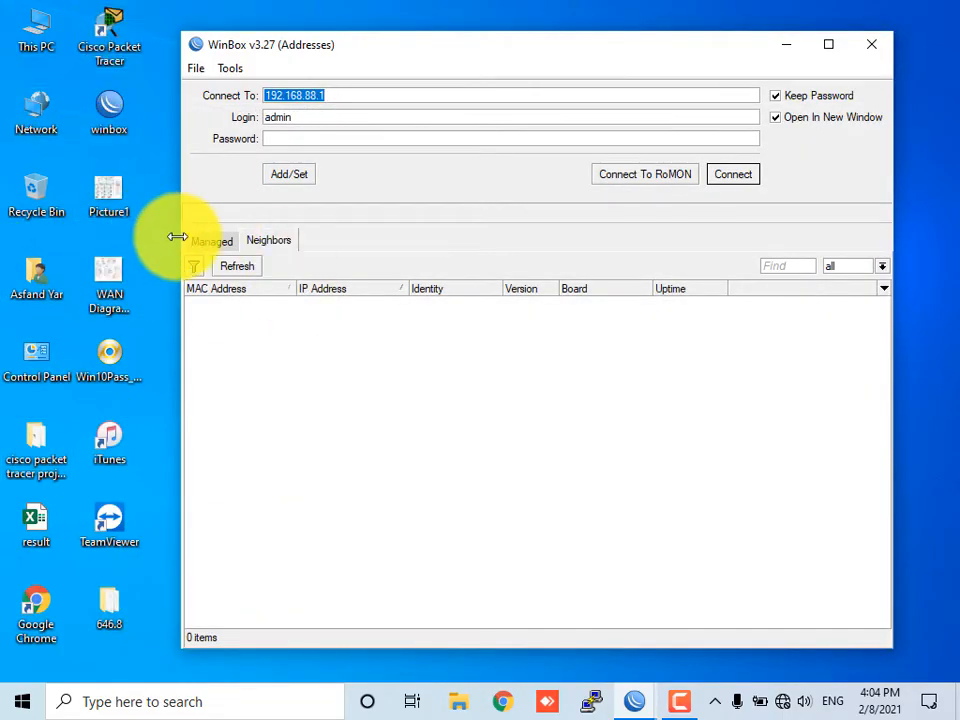
left_click(88, 613)
double_click(110, 600)
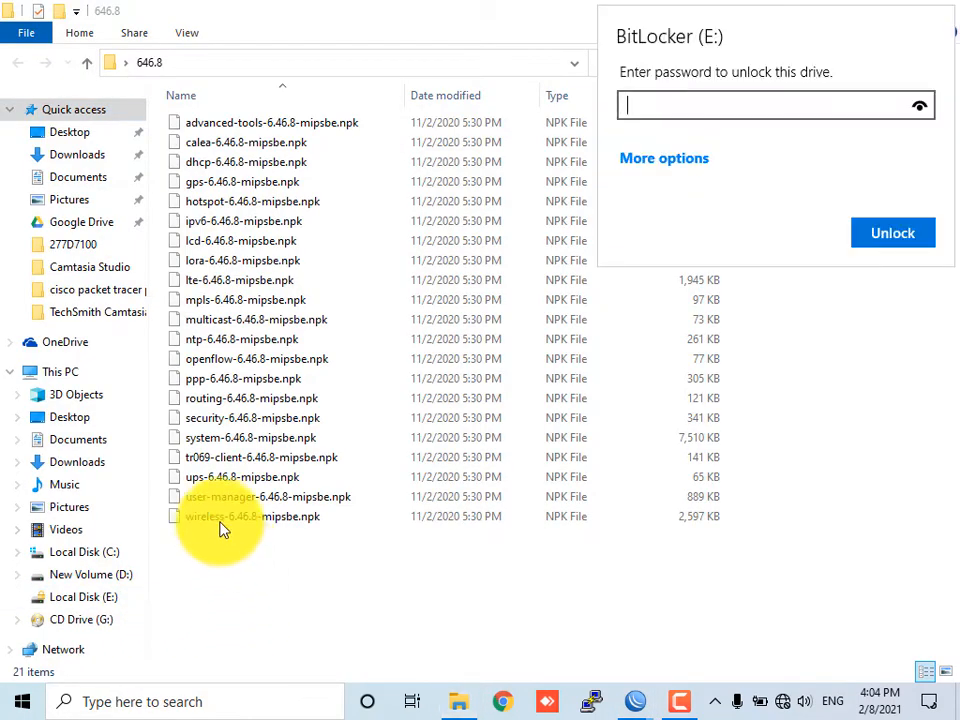
left_click(900, 229)
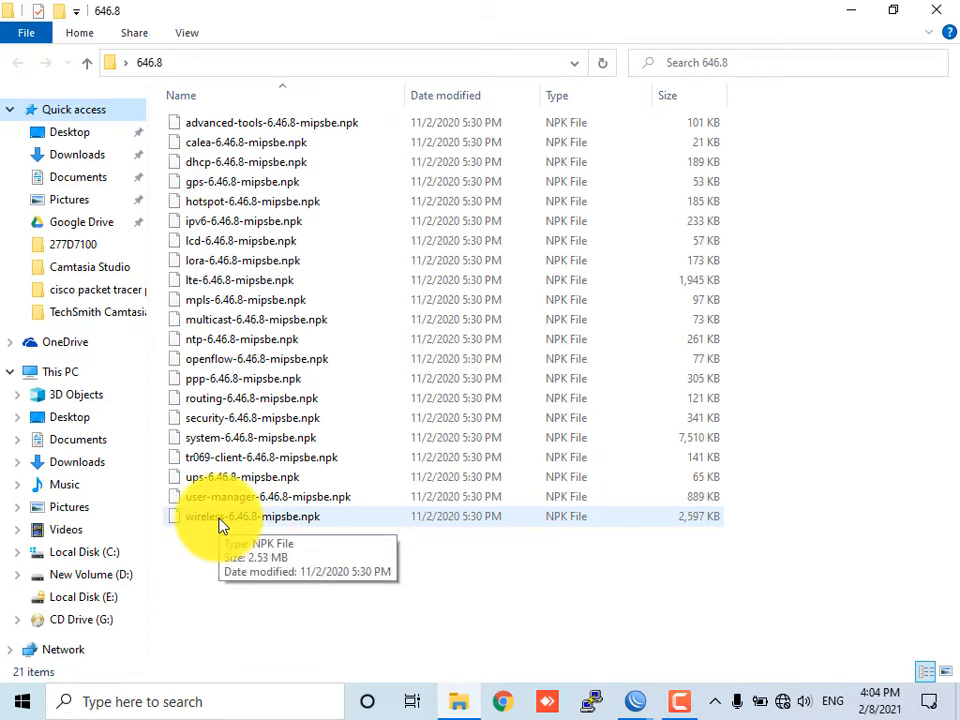
Upload the routing, openflow and ntp 6.46.8 mipsbe packages to the router's File List
left_click(221, 406)
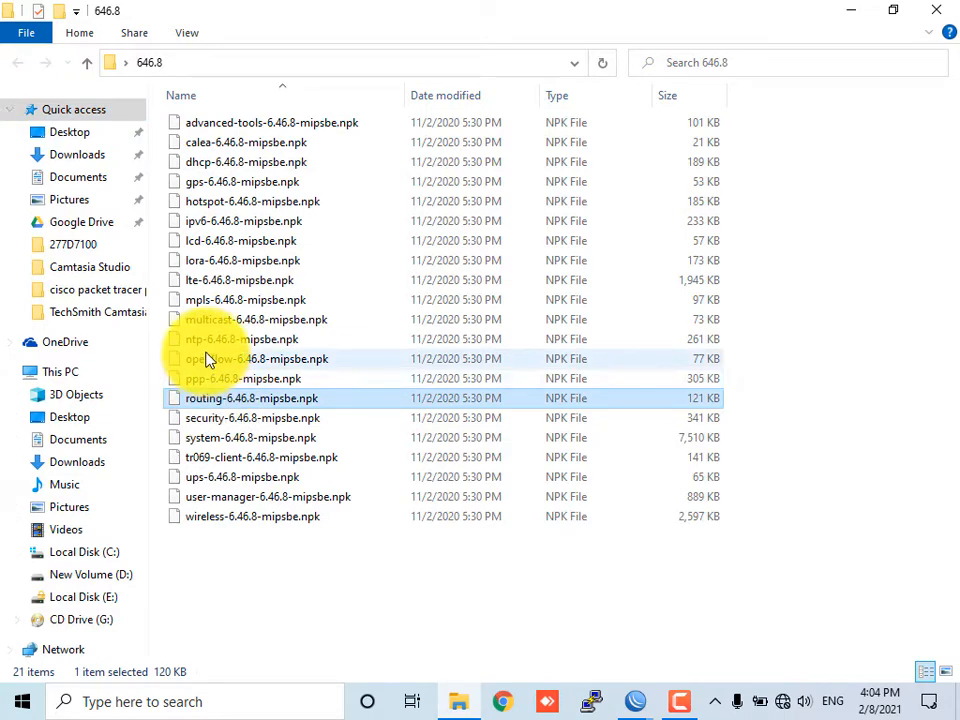
left_click(208, 358, "ctrl")
left_click(206, 341, "ctrl")
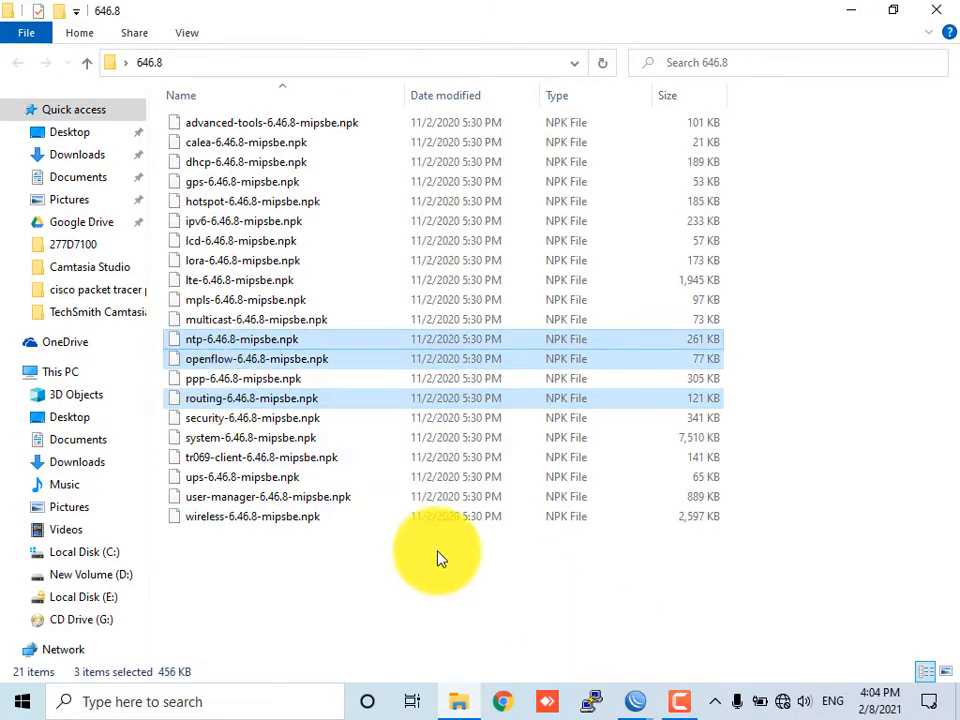
left_click_drag(182, 347, 587, 347)
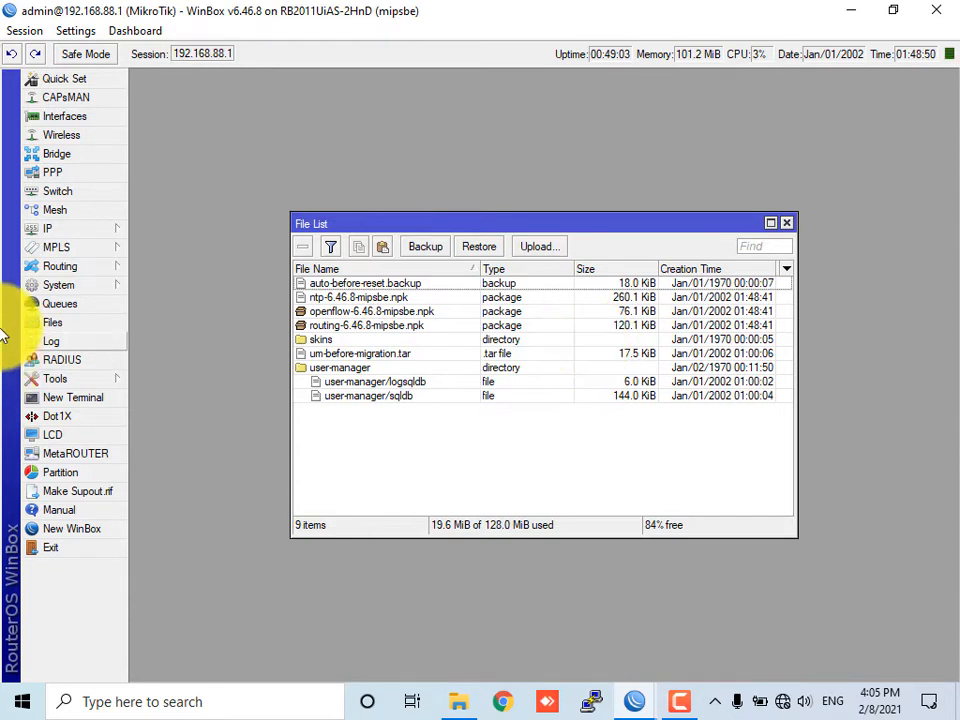
Reboot the router from the System menu, confirming the reboot
left_click(60, 285)
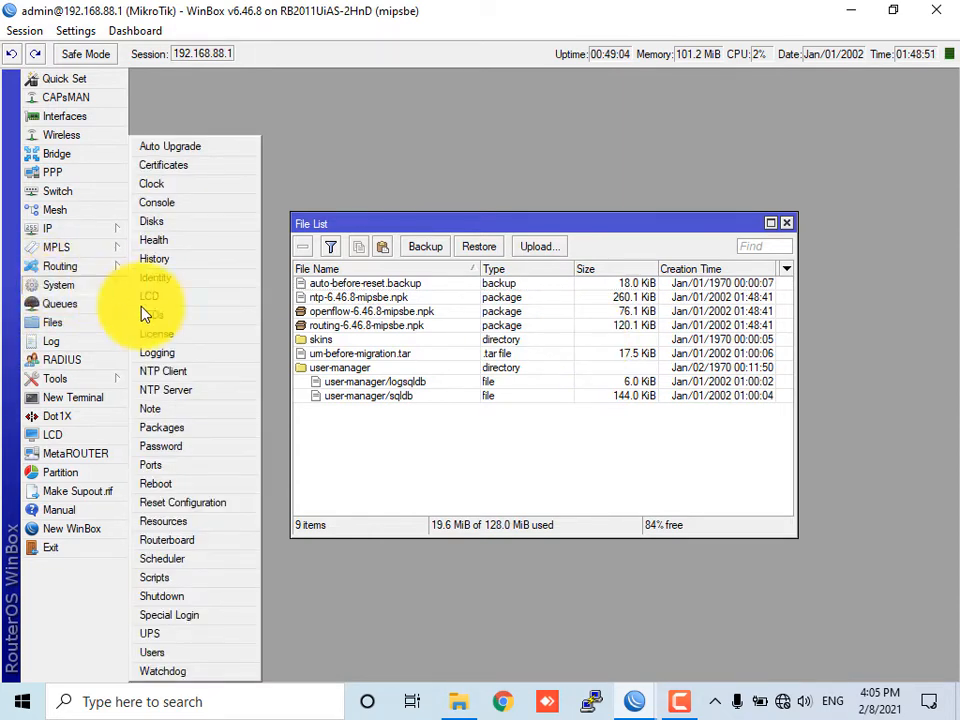
left_click(190, 483)
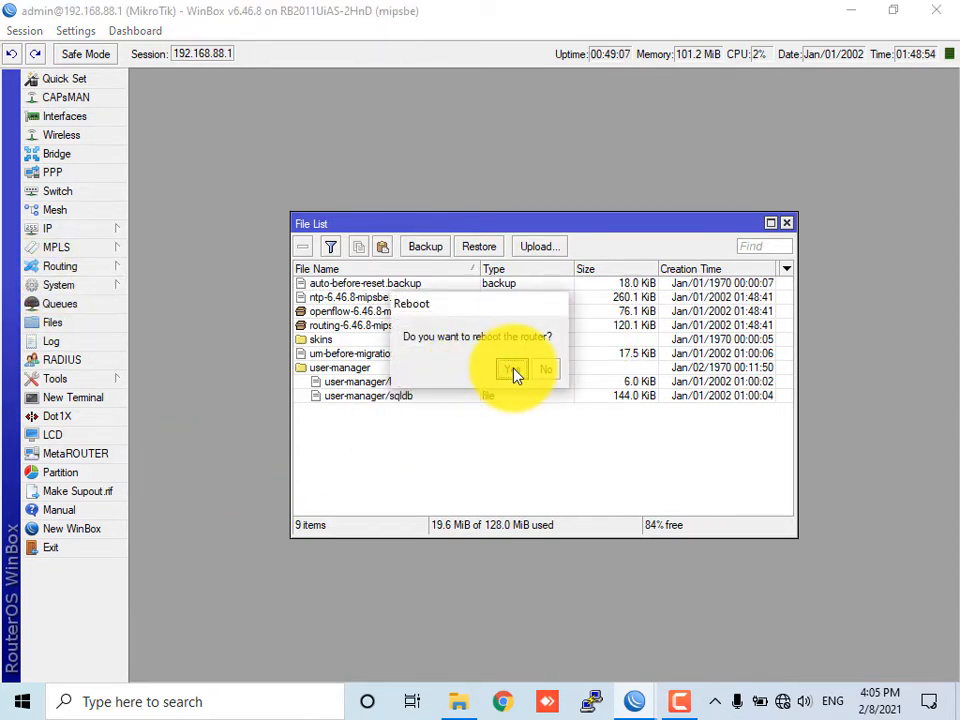
left_click(512, 370)
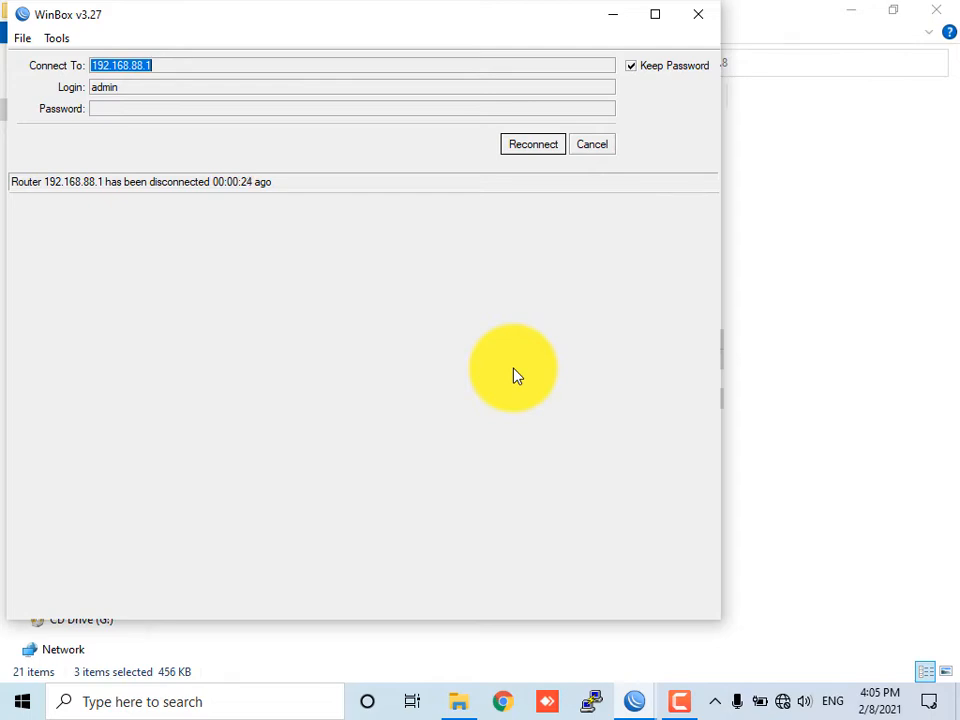
Minimize the open windows and launch Paint from Windows search
left_click(612, 15)
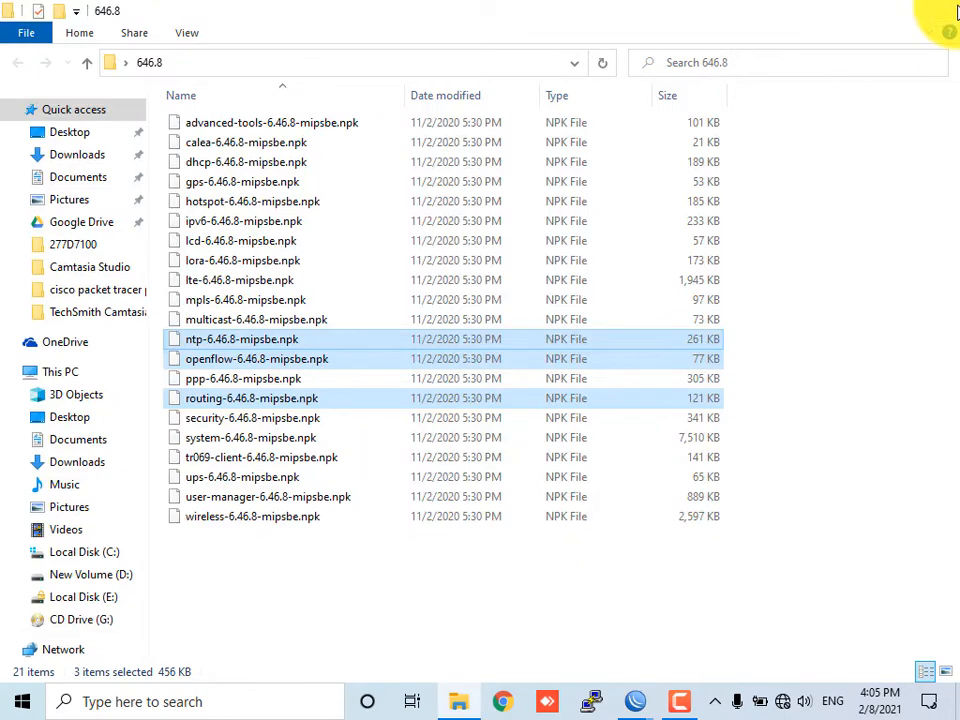
left_click(851, 12)
left_click(789, 46)
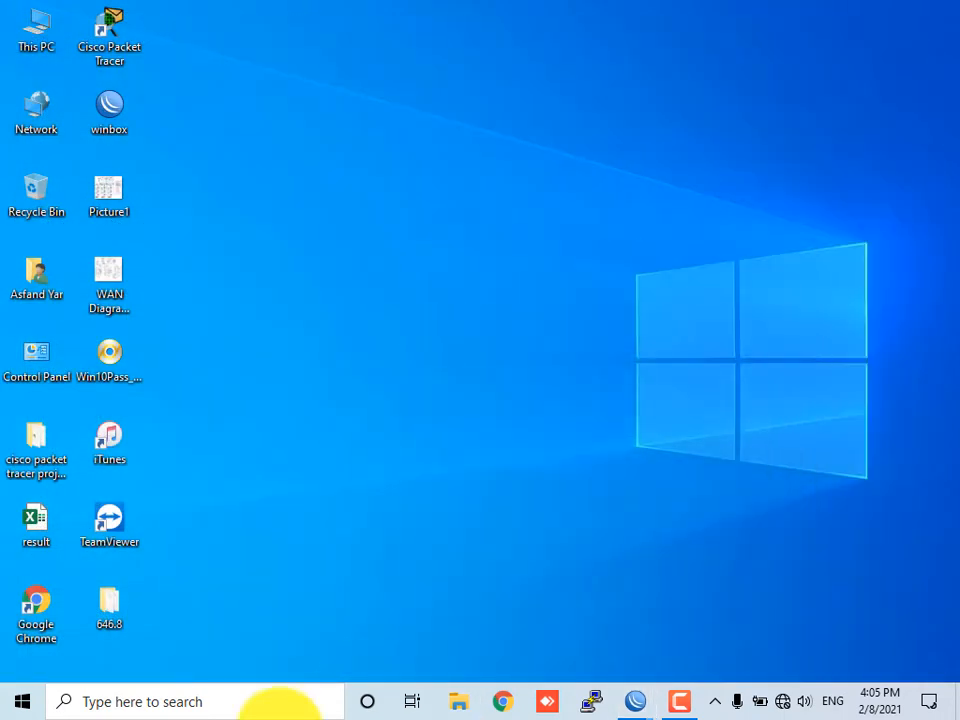
left_click(214, 712)
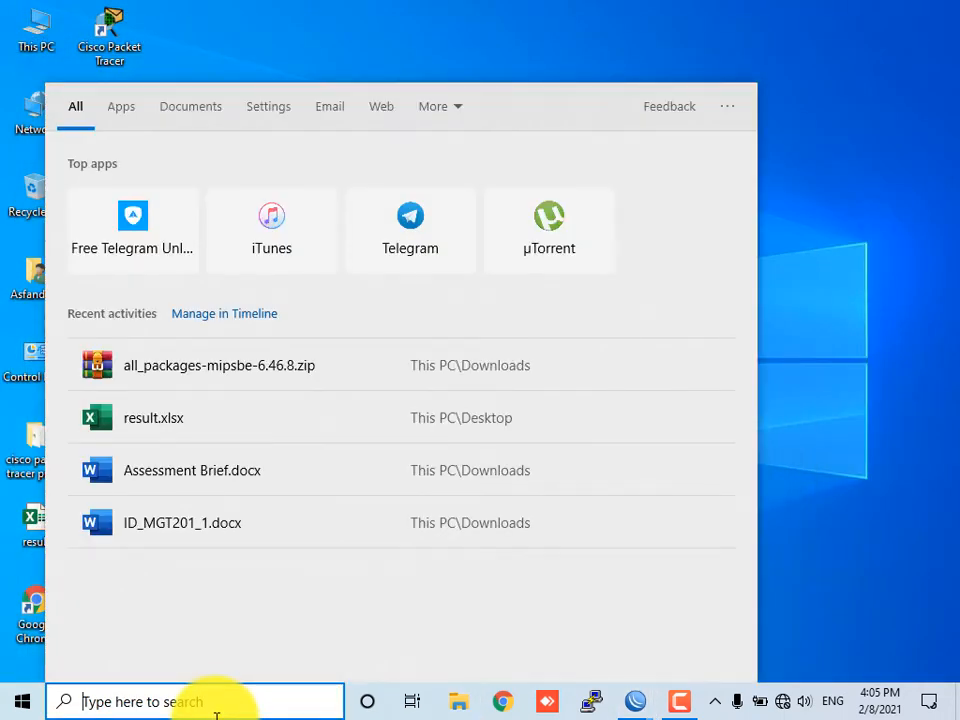
type("paint")
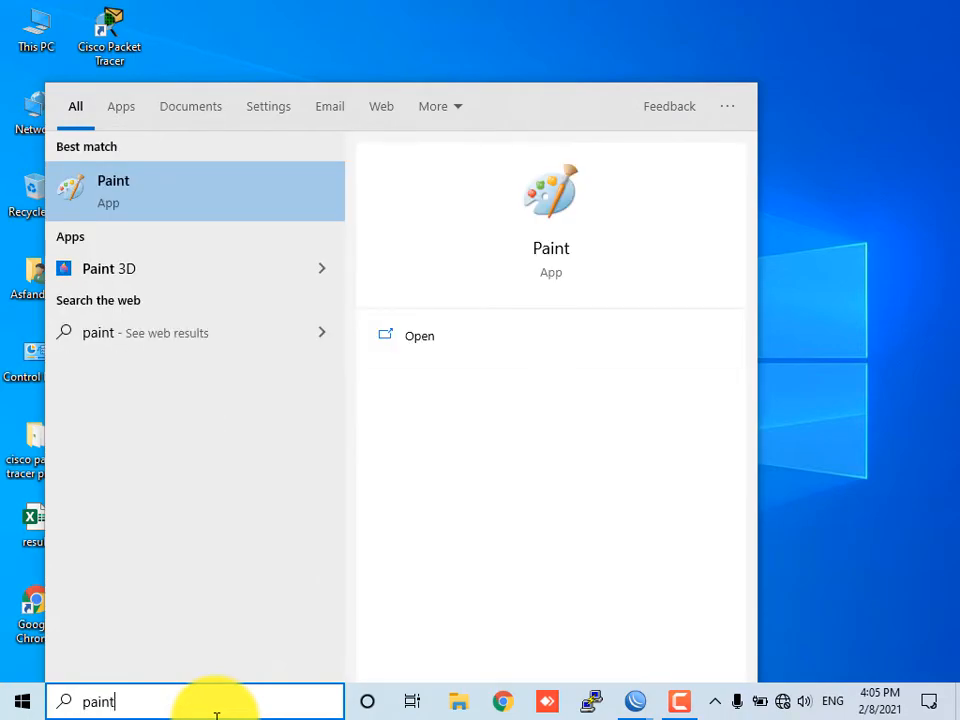
key("Return")
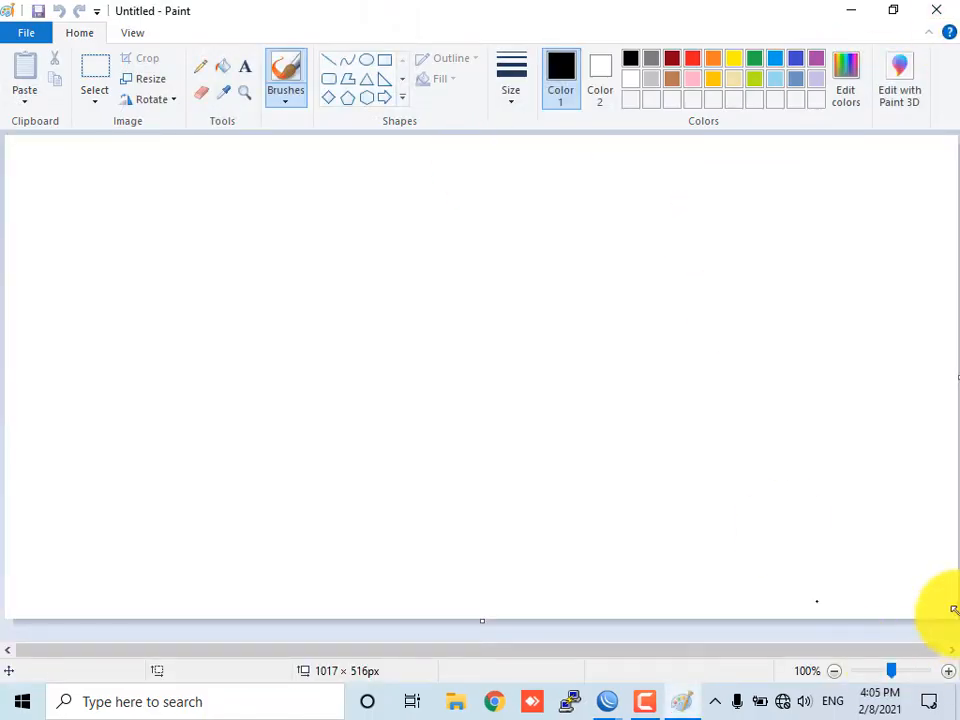
Enlarge the canvas and select the Pencil tool with the thickest line size
left_click_drag(948, 619, 951, 651)
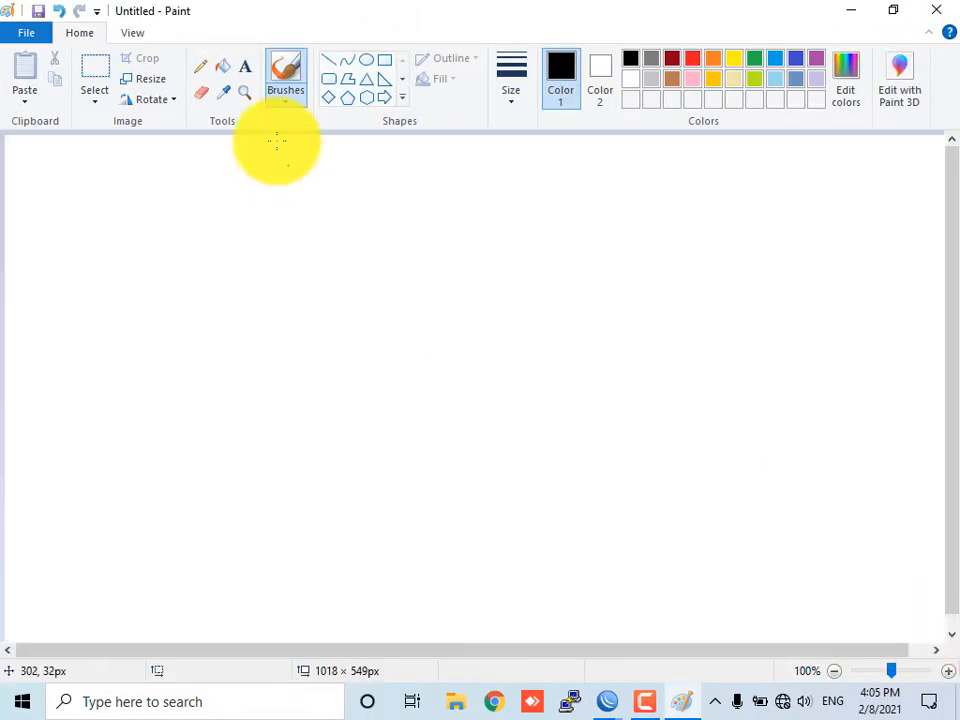
left_click(200, 66)
left_click(511, 80)
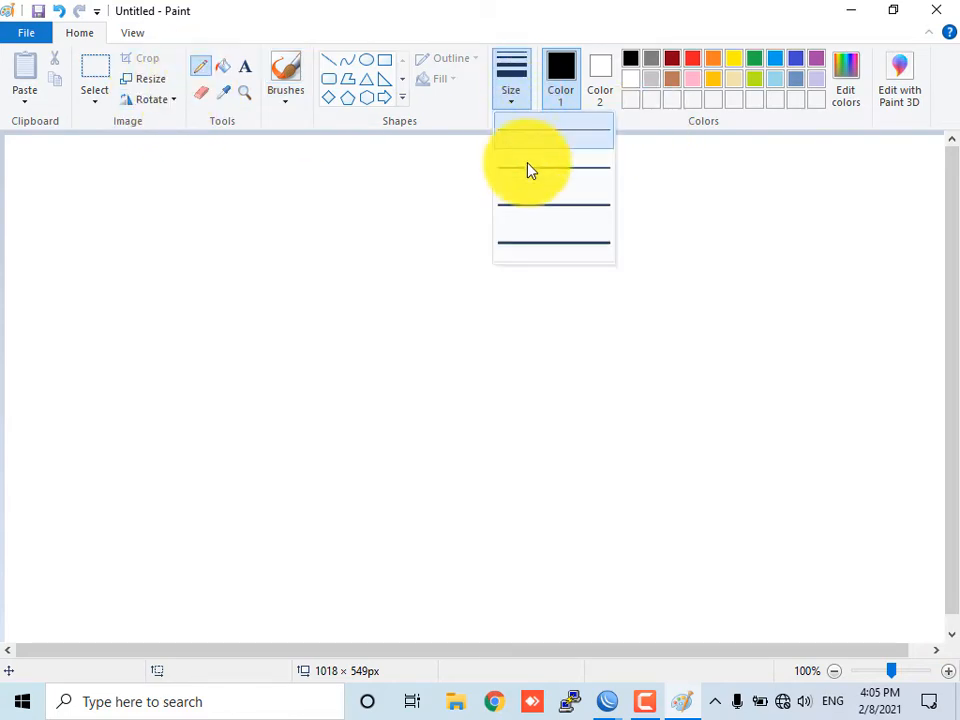
left_click(535, 243)
Sketch a router node circle labeled "Pt" with an "Ho" label beside it and a first leg below
mouse_move(221, 228)
left_mouse_down()
mouse_move(266, 208)
mouse_move(264, 275)
mouse_move(216, 224)
left_mouse_up()
mouse_move(250, 228)
left_mouse_down()
mouse_move(254, 221)
mouse_move(276, 250)
mouse_move(290, 230)
mouse_move(313, 254)
mouse_move(354, 236)
mouse_move(342, 238)
left_mouse_up()
left_click_drag(250, 279, 183, 405)
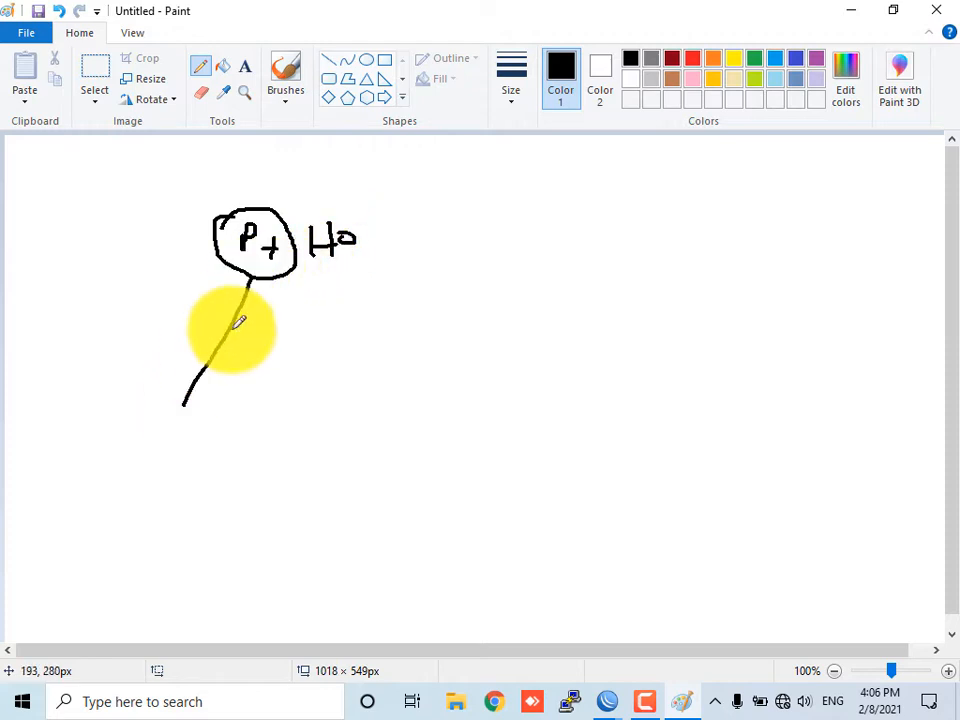
Draw two more legs from the router node and number the three leg ends 1, 2 and 3
left_click_drag(281, 279, 297, 428)
left_click_drag(339, 352, 357, 426)
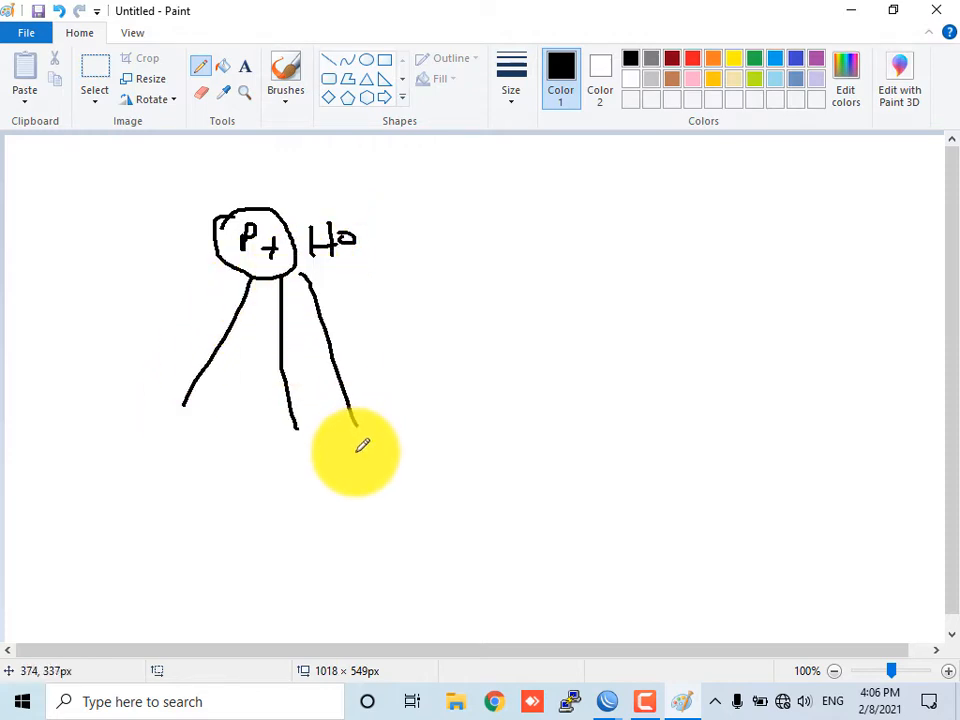
left_click_drag(185, 404, 201, 404)
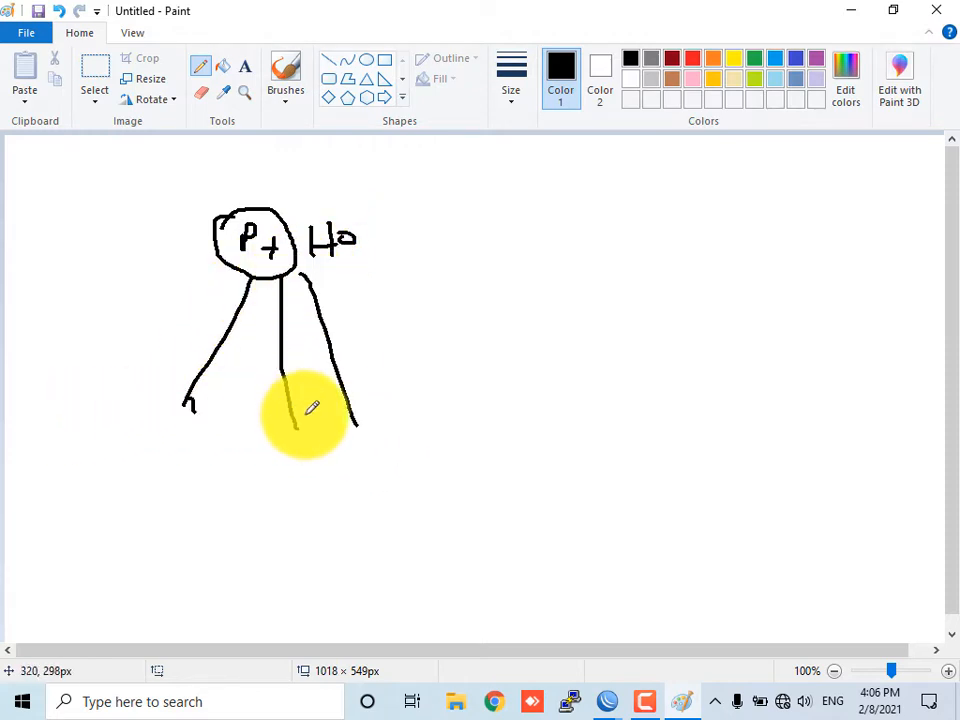
left_click_drag(305, 418, 323, 431)
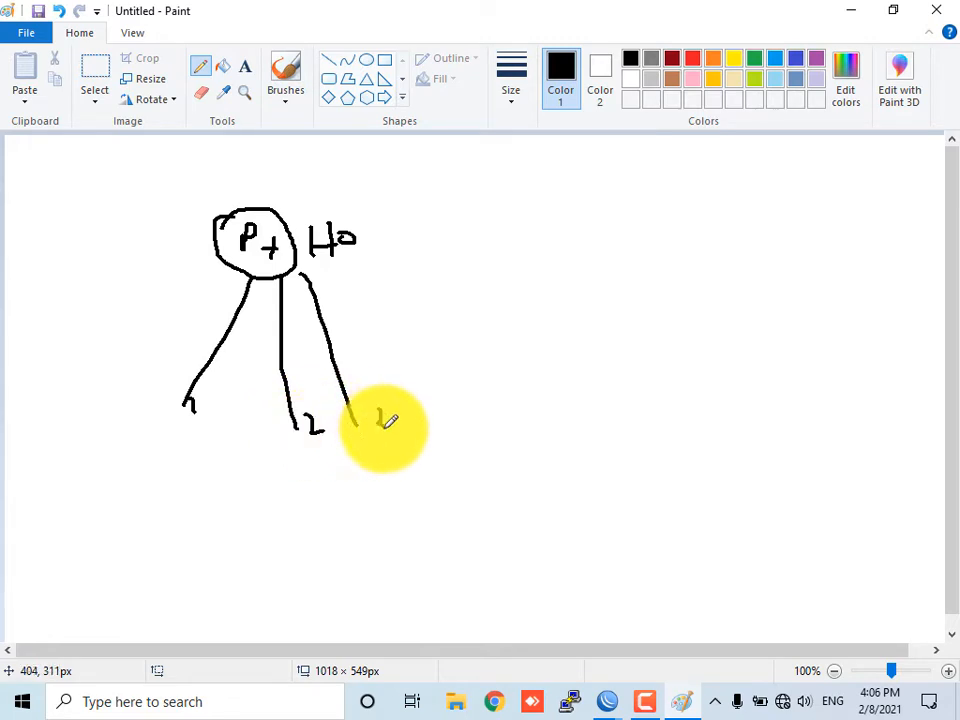
left_click_drag(377, 410, 379, 428)
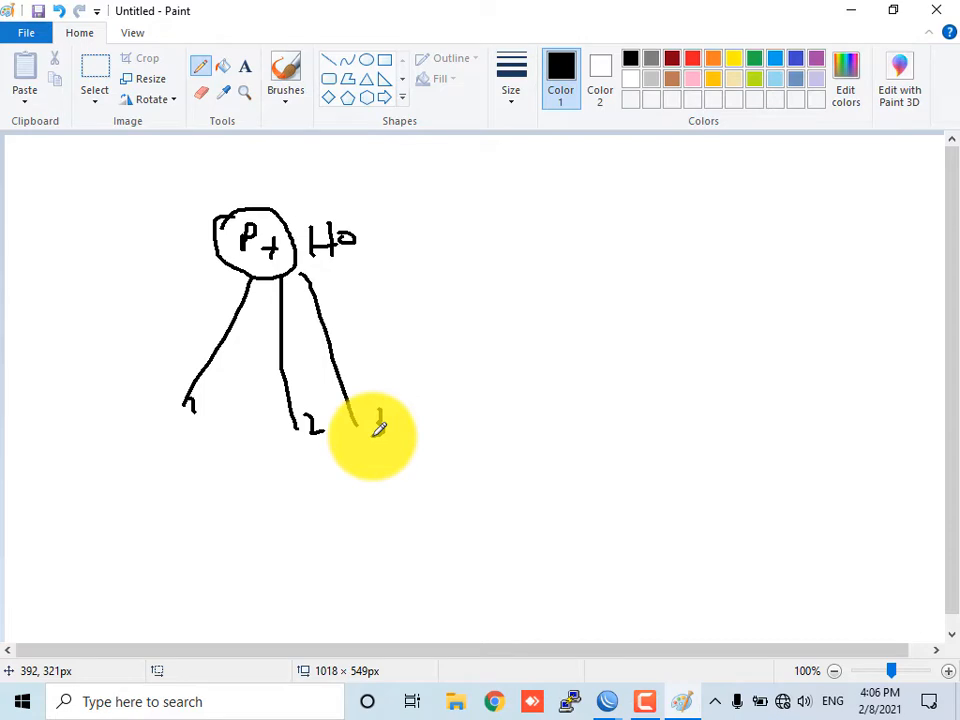
left_click_drag(379, 428, 373, 435)
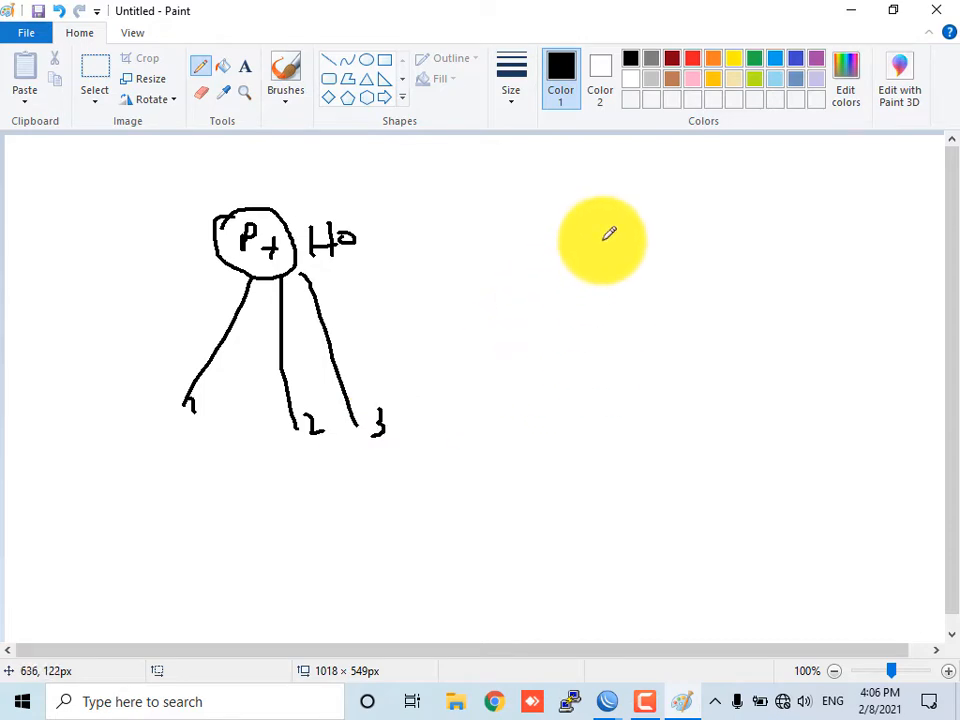
Draw a second node labeled "M" to the right and connect it to the router node with a line
mouse_move(600, 222)
left_mouse_down()
mouse_move(645, 263)
mouse_move(632, 240)
mouse_move(664, 246)
left_mouse_up()
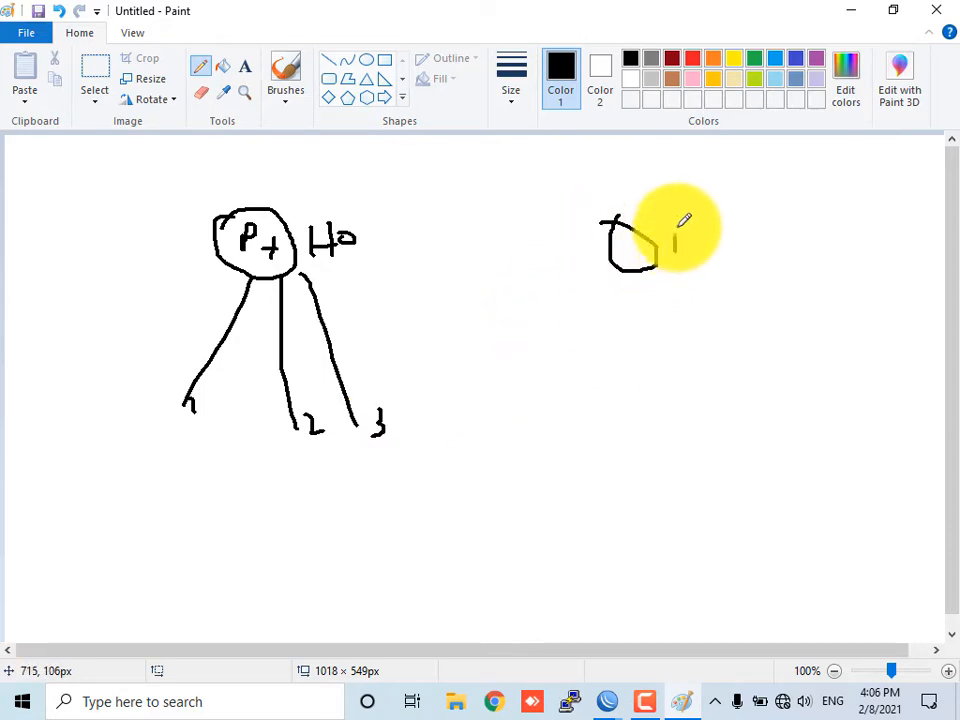
left_click_drag(712, 215, 720, 248)
left_click_drag(610, 255, 305, 234)
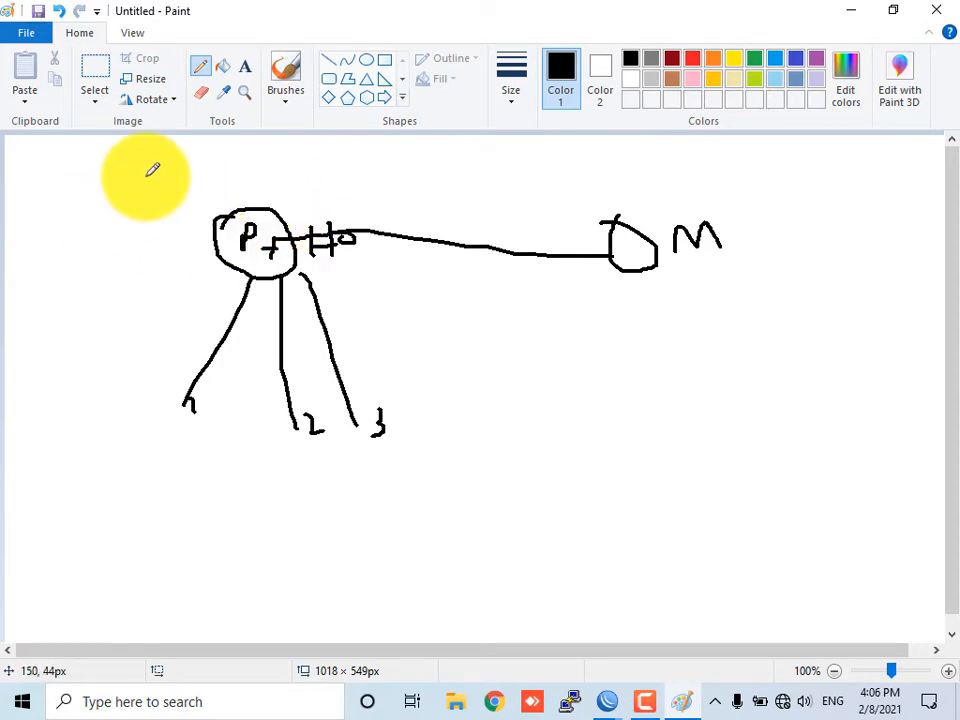
Write the labels "PPP", "n" and "1x2G" around the top of the router node
mouse_move(147, 205)
left_mouse_down()
mouse_move(167, 154)
mouse_move(180, 171)
mouse_move(212, 152)
mouse_move(203, 178)
left_mouse_up()
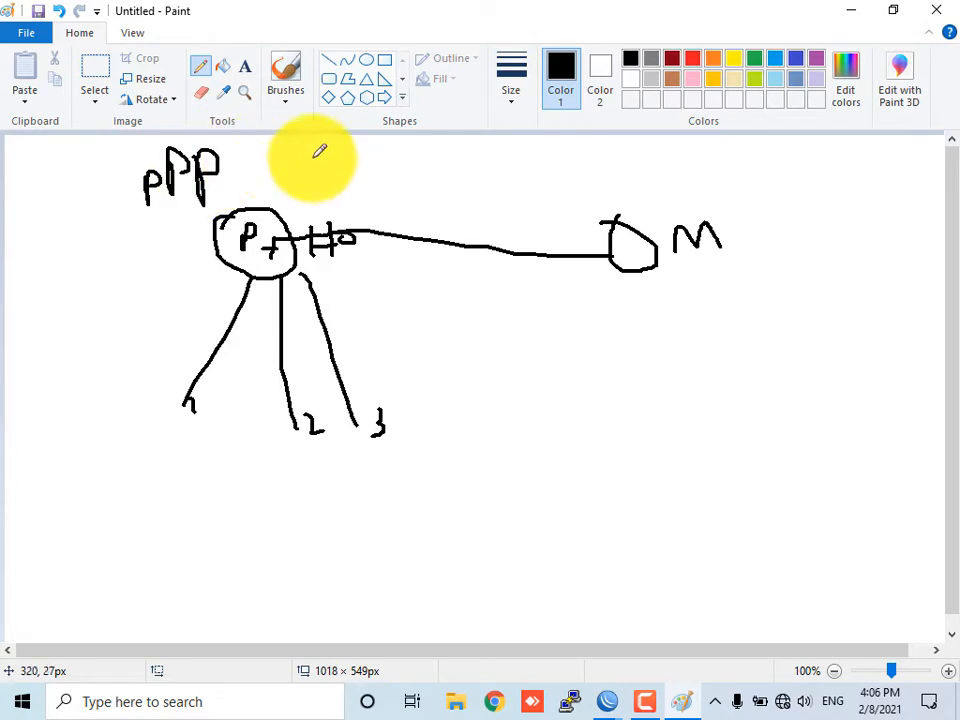
mouse_move(289, 153)
left_mouse_down()
mouse_move(288, 178)
mouse_move(305, 164)
mouse_move(318, 170)
left_mouse_up()
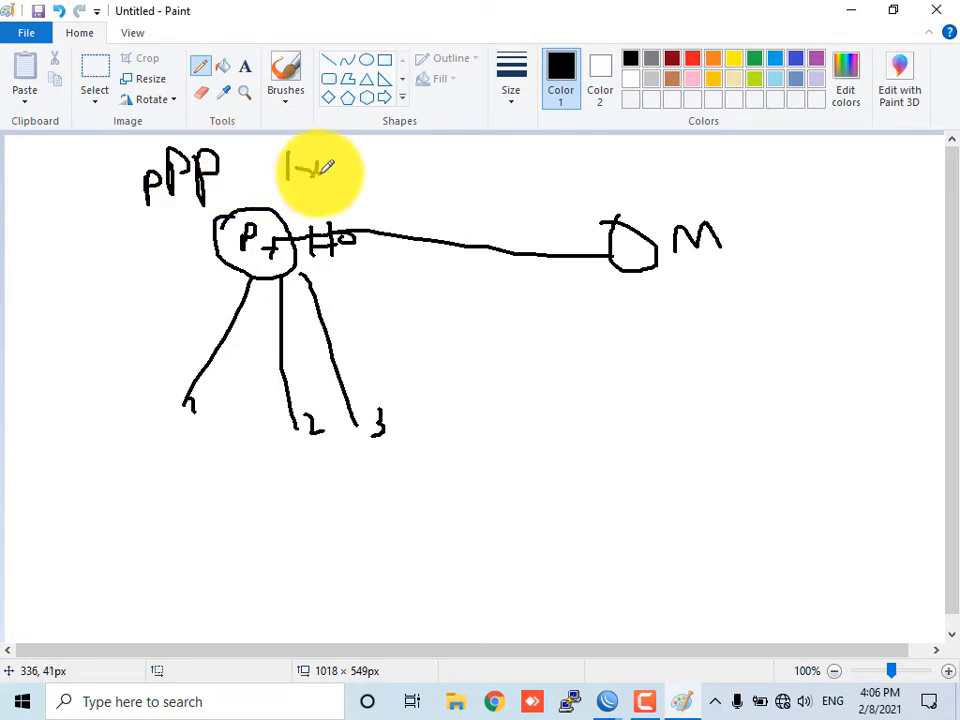
left_click_drag(111, 227, 133, 237)
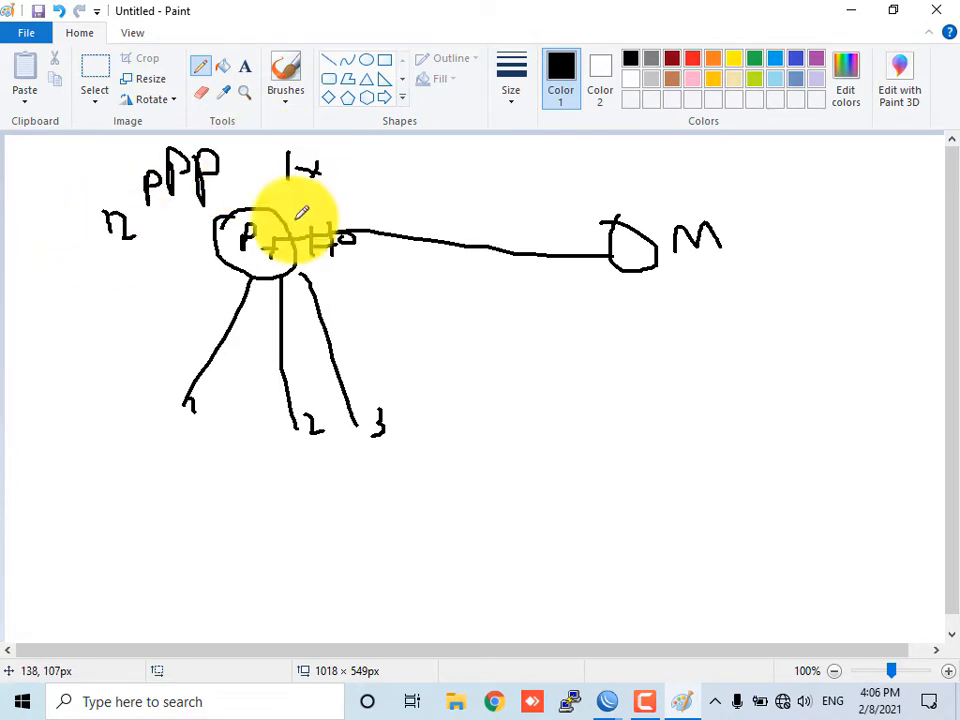
mouse_move(331, 165)
left_mouse_down()
mouse_move(338, 181)
mouse_move(376, 158)
mouse_move(378, 166)
left_mouse_up()
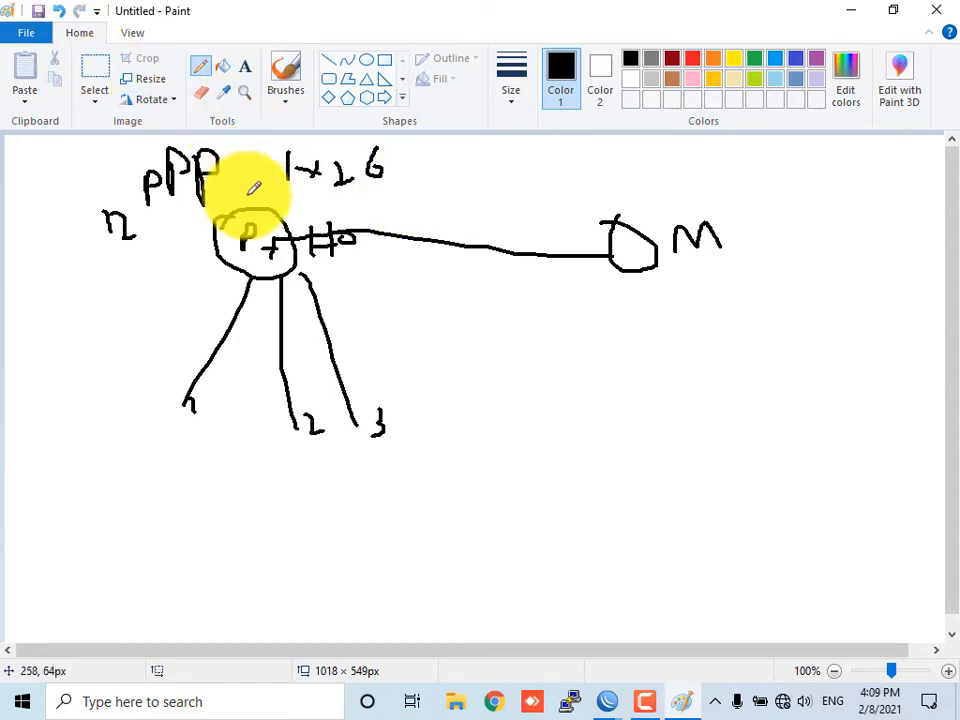
Start a new canvas without saving and draw a node labeled "M" with a branch labeled "LAN"
key("ctrl+n")
left_click(541, 352)
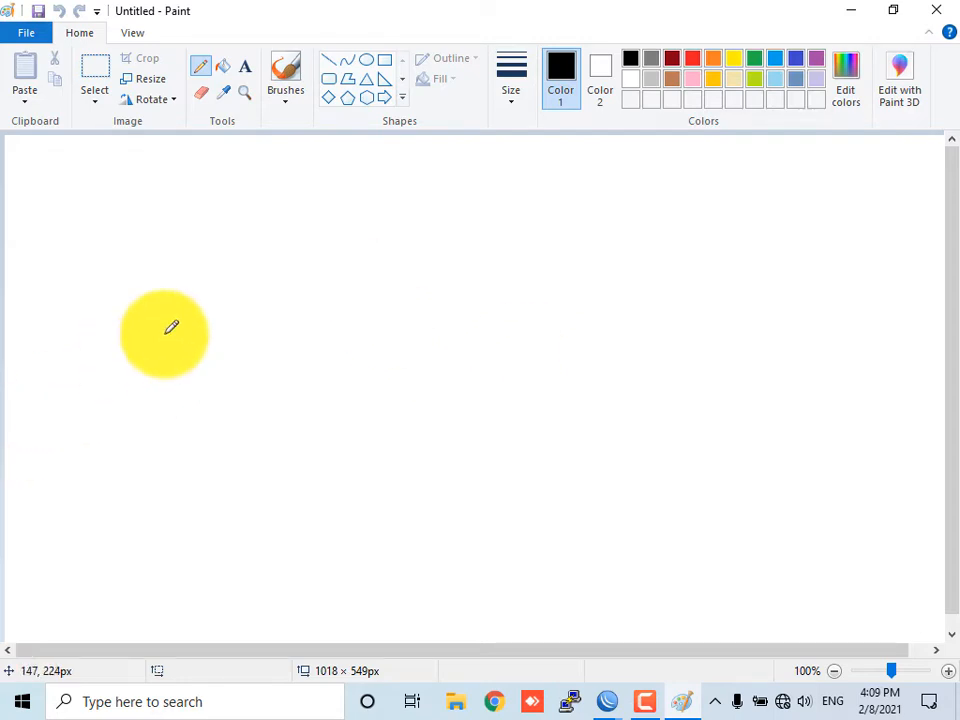
mouse_move(228, 256)
left_mouse_down()
mouse_move(262, 222)
mouse_move(223, 339)
mouse_move(231, 221)
mouse_move(222, 323)
mouse_move(231, 283)
mouse_move(255, 321)
mouse_move(240, 450)
left_mouse_up()
mouse_move(270, 396)
left_mouse_down()
mouse_move(302, 426)
mouse_move(318, 402)
mouse_move(357, 436)
left_mouse_up()
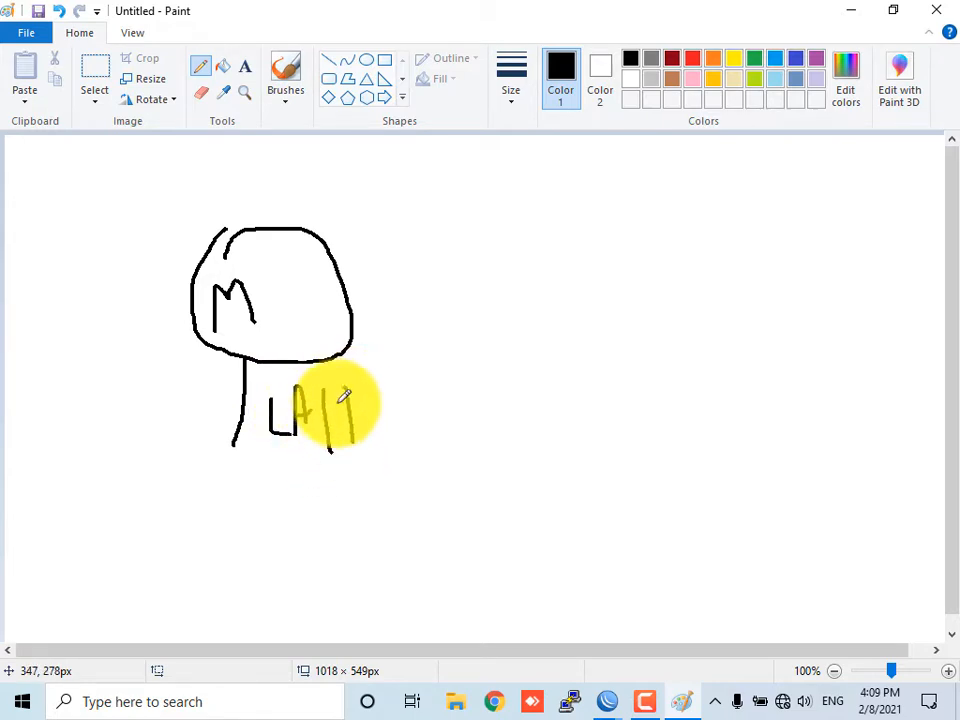
left_click_drag(342, 391, 364, 455)
Draw a line from the M node to the right and label it "WAN"
mouse_move(355, 323)
left_mouse_down()
mouse_move(440, 330)
mouse_move(489, 288)
mouse_move(490, 330)
mouse_move(508, 300)
mouse_move(522, 312)
left_mouse_up()
mouse_move(546, 260)
left_mouse_down()
mouse_move(543, 318)
mouse_move(564, 318)
left_mouse_up()
left_click_drag(547, 266, 562, 344)
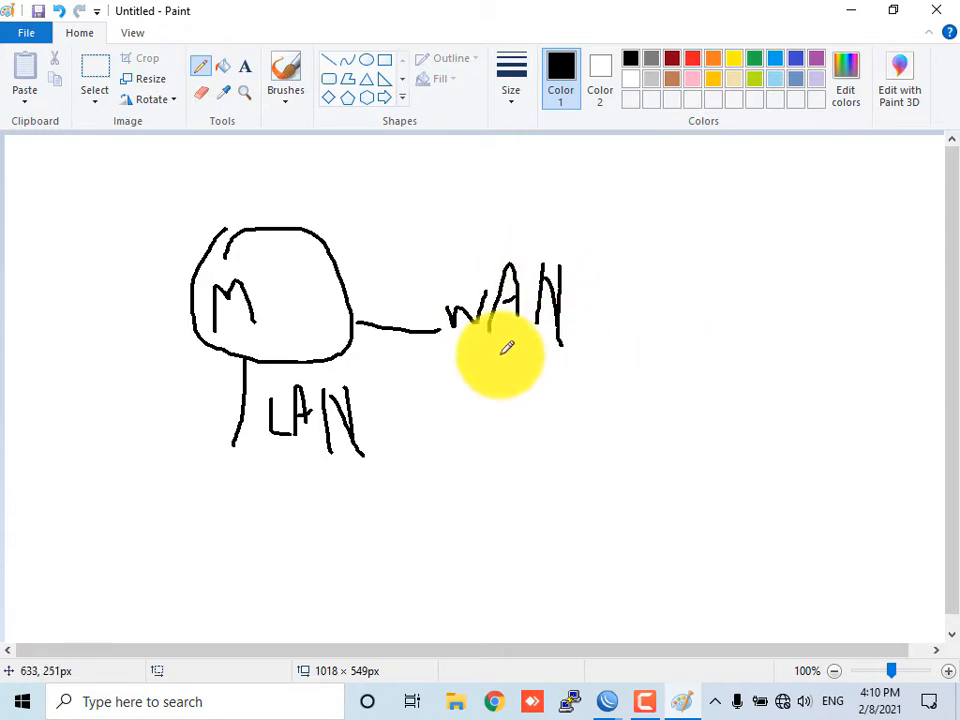
Enclose the diagram in a large outline and write "KAP" inside on the right
mouse_move(358, 168)
left_mouse_down()
mouse_move(154, 336)
mouse_move(763, 225)
mouse_move(364, 161)
left_mouse_up()
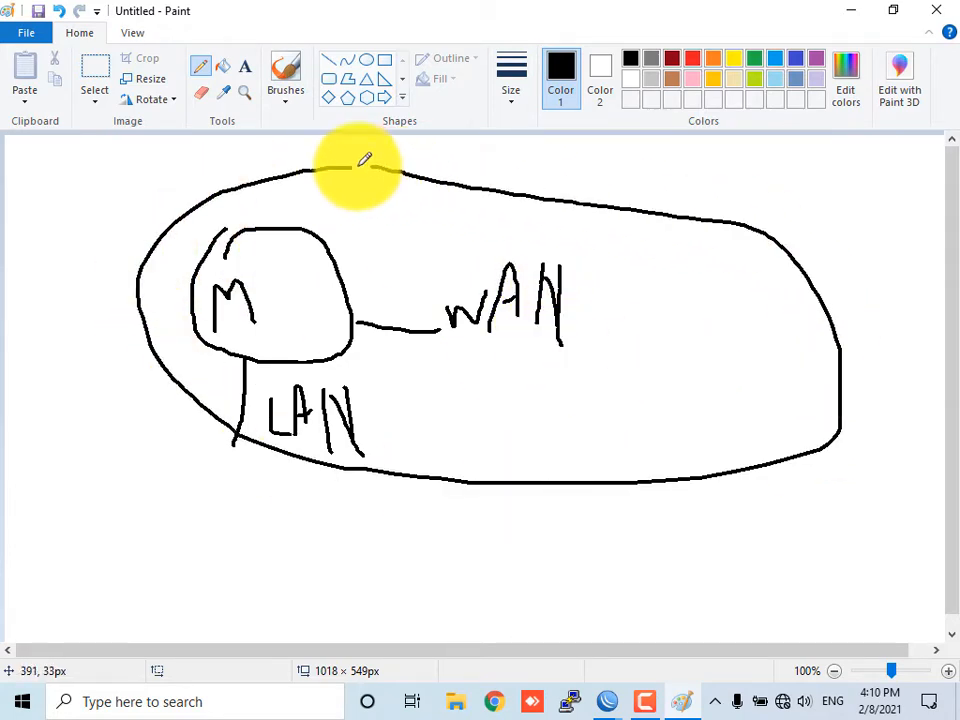
mouse_move(657, 298)
left_mouse_down()
mouse_move(655, 340)
mouse_move(703, 313)
left_mouse_up()
mouse_move(706, 260)
left_mouse_down()
mouse_move(701, 310)
mouse_move(726, 282)
mouse_move(710, 258)
left_mouse_up()
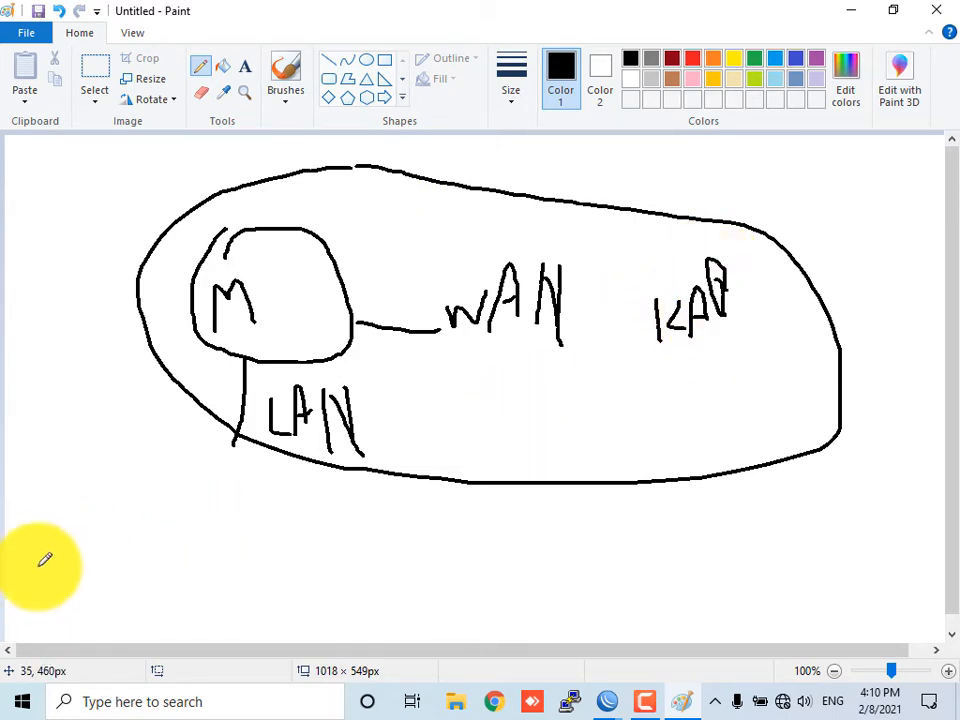
Sketch a small separate node below the outline with a tick mark above it
mouse_move(38, 560)
left_mouse_down()
mouse_move(94, 611)
mouse_move(55, 552)
left_mouse_up()
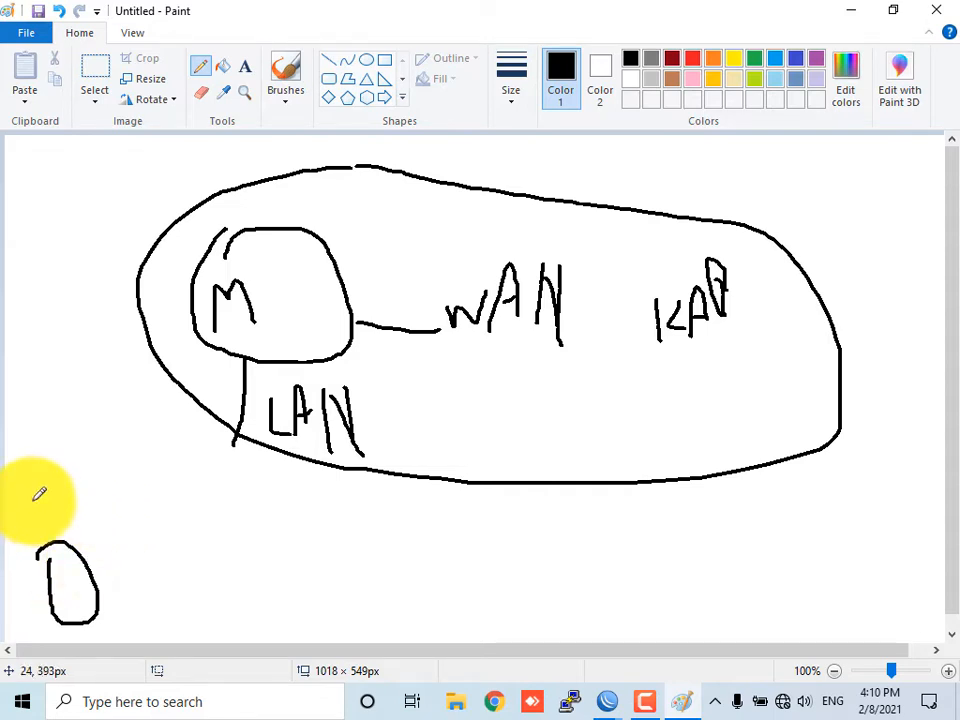
left_click_drag(28, 517, 47, 512)
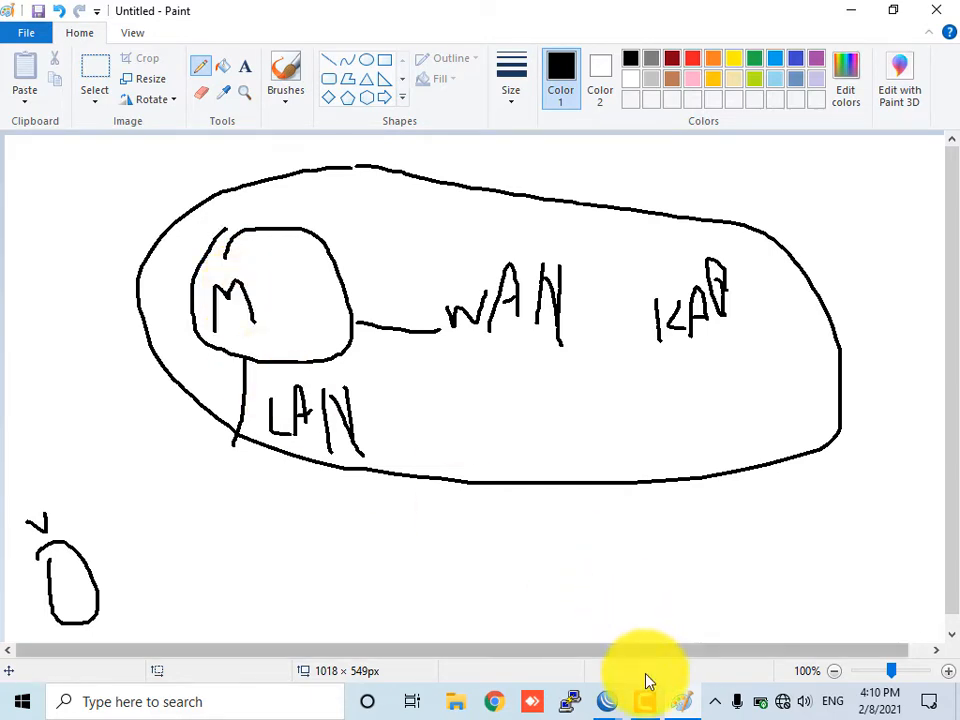
left_click(644, 703)
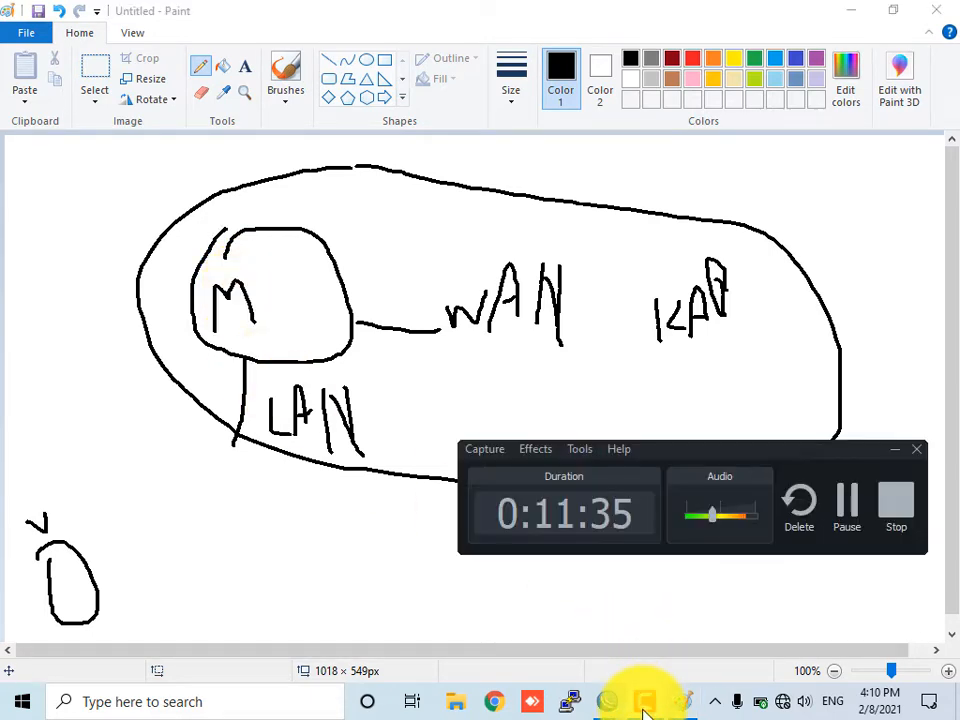
left_click(849, 505)
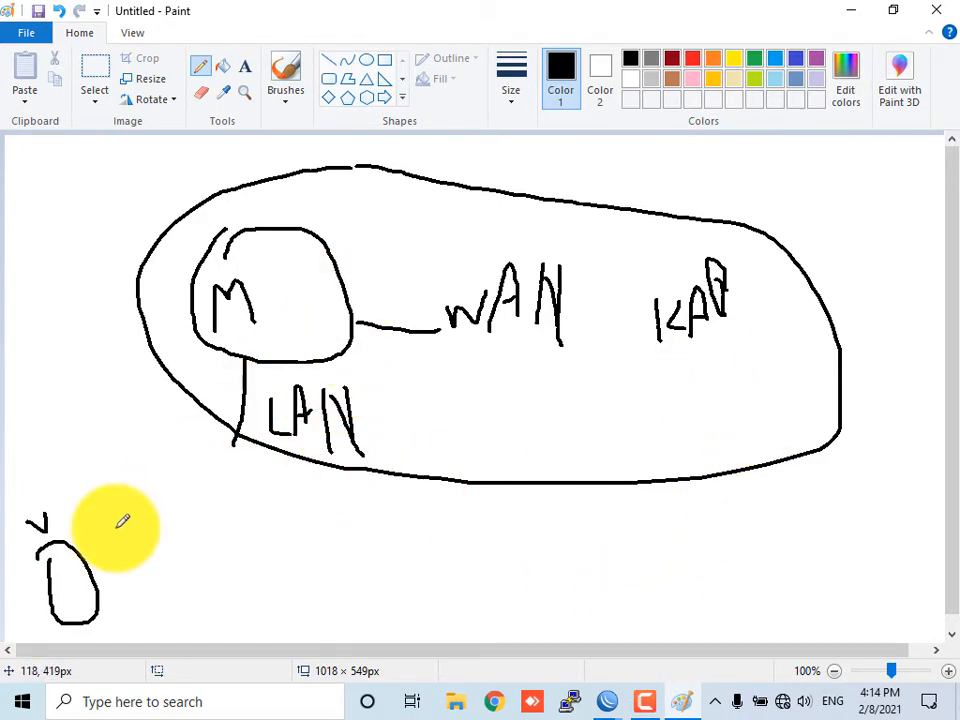
Connect the M node to a small circle near the LAN label and mark it with a "v"
mouse_move(350, 348)
left_mouse_down()
mouse_move(439, 439)
mouse_move(424, 435)
mouse_move(436, 432)
left_mouse_up()
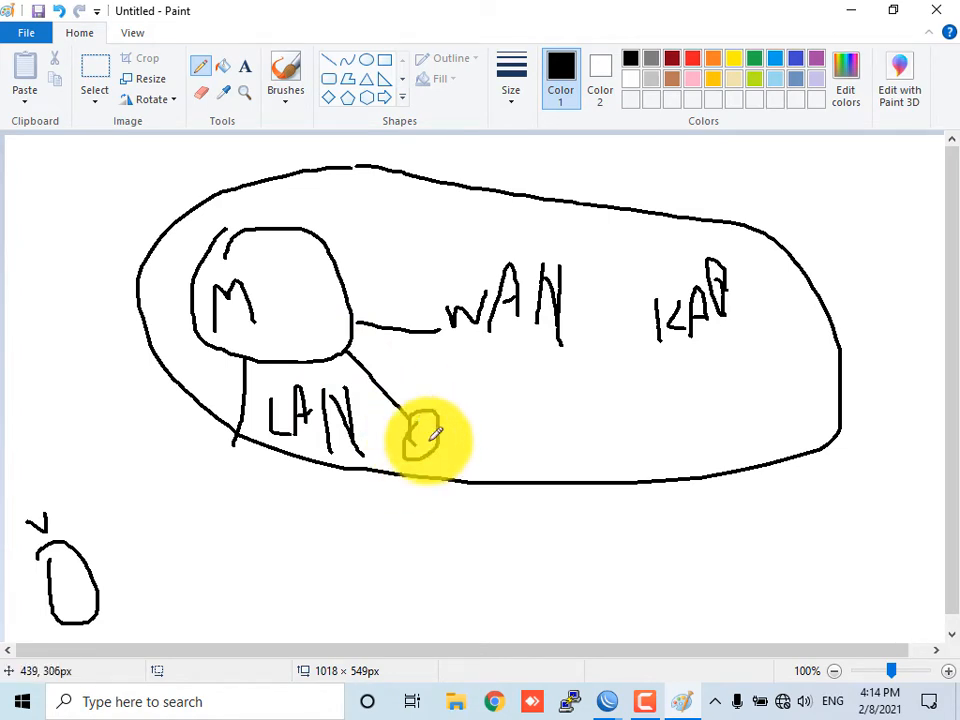
left_click(644, 705)
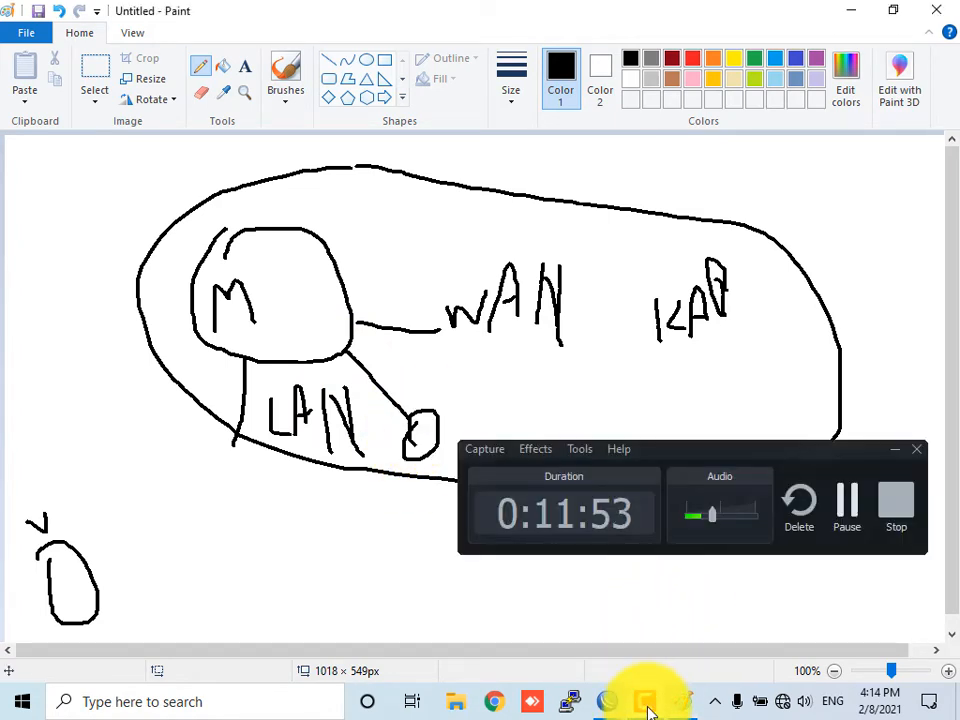
left_click(646, 705)
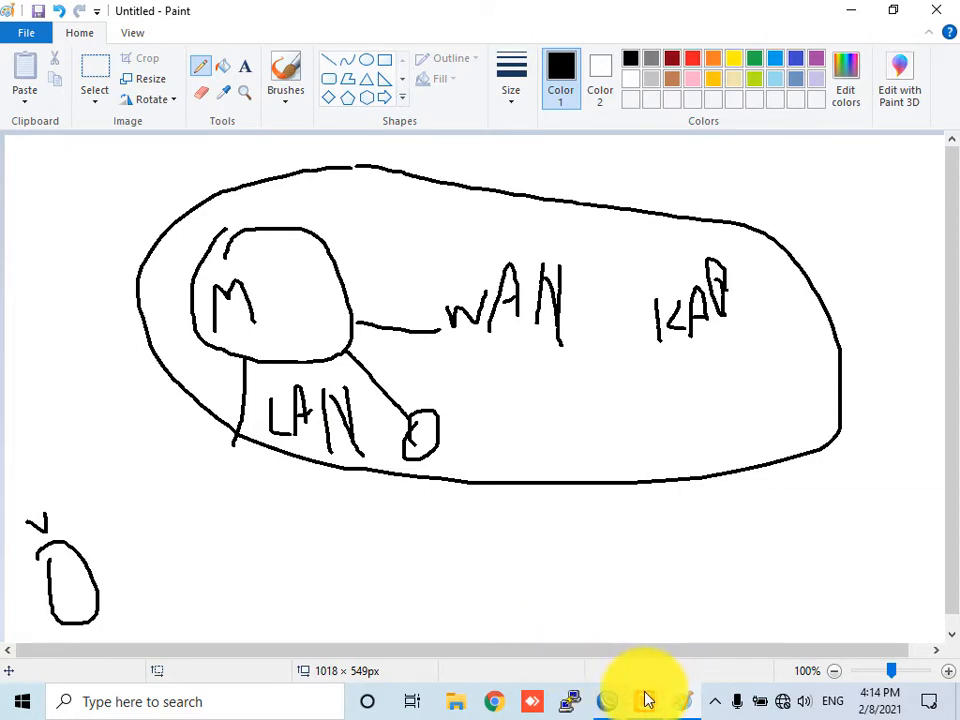
left_click(646, 699)
left_click(646, 699)
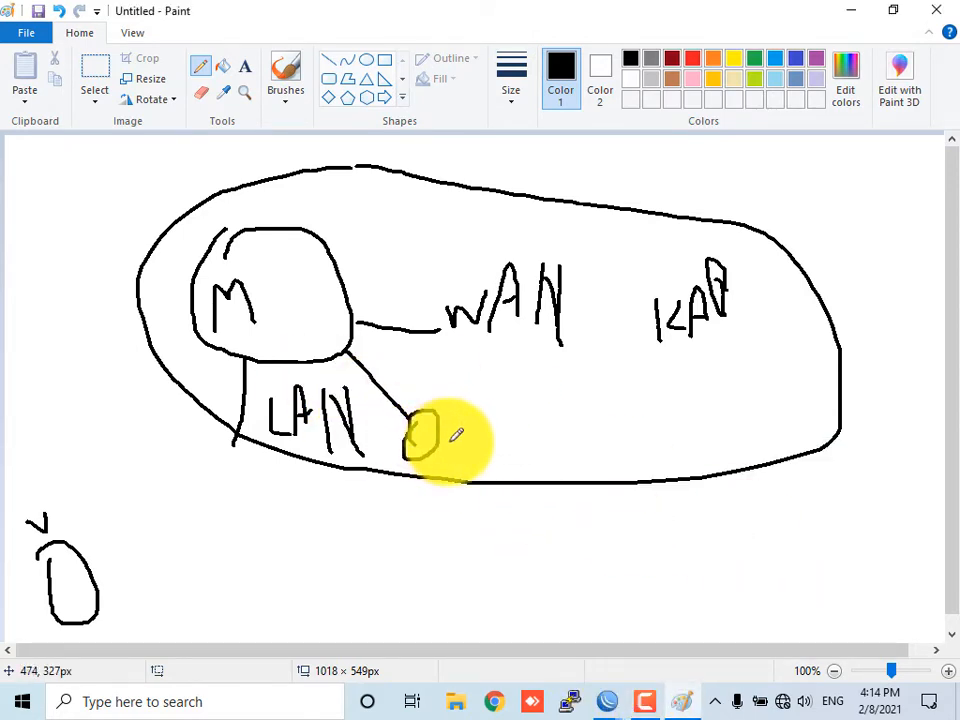
left_click_drag(448, 441, 461, 458)
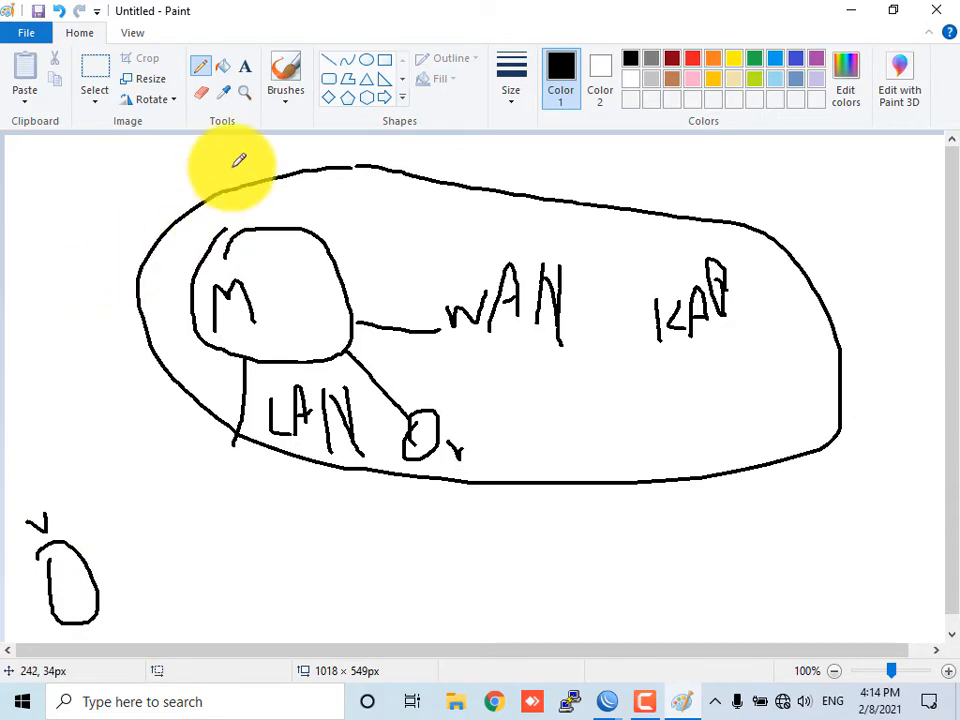
Start a new canvas without saving, then draw a circle node with a line to the right labeled "W"
key("ctrl+n")
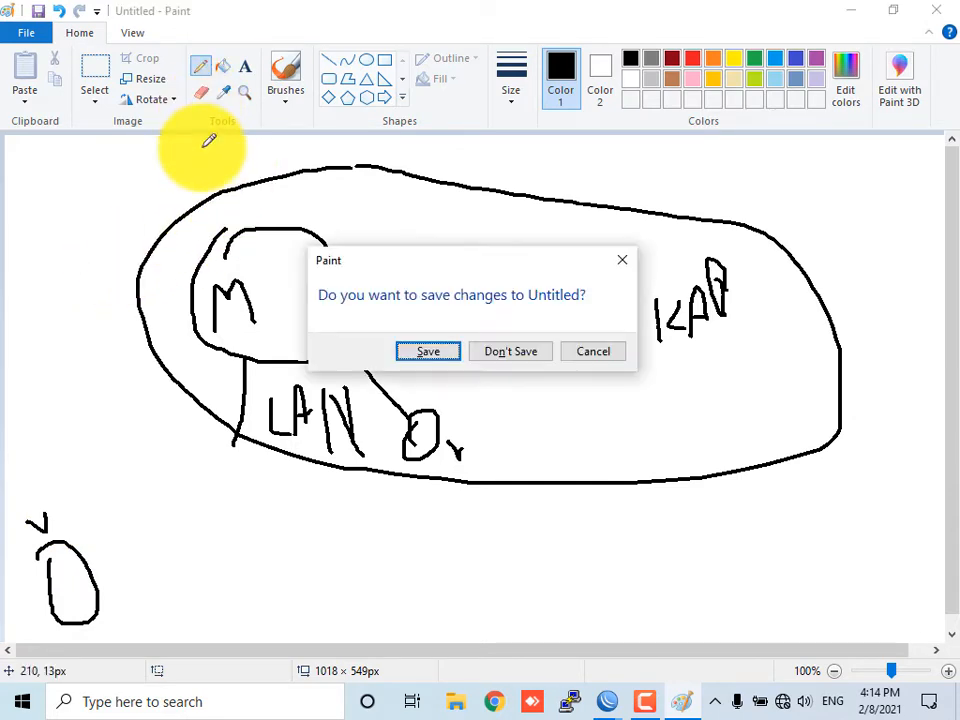
left_click(515, 352)
mouse_move(326, 298)
left_mouse_down()
mouse_move(405, 234)
mouse_move(336, 281)
mouse_move(366, 276)
left_mouse_up()
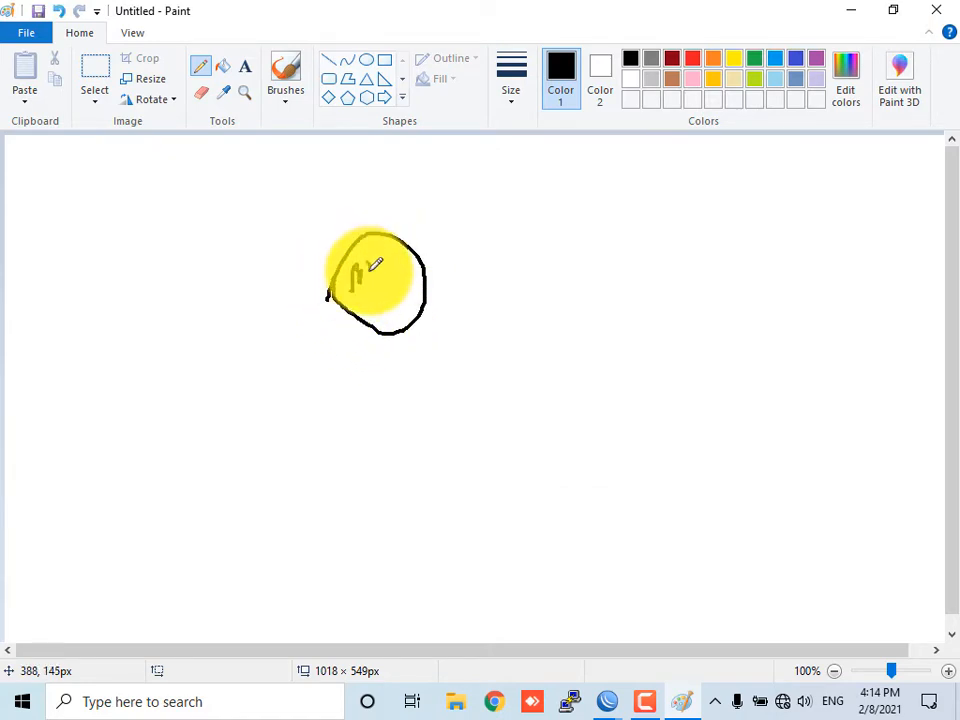
left_click_drag(426, 263, 578, 253)
left_click_drag(500, 250, 533, 236)
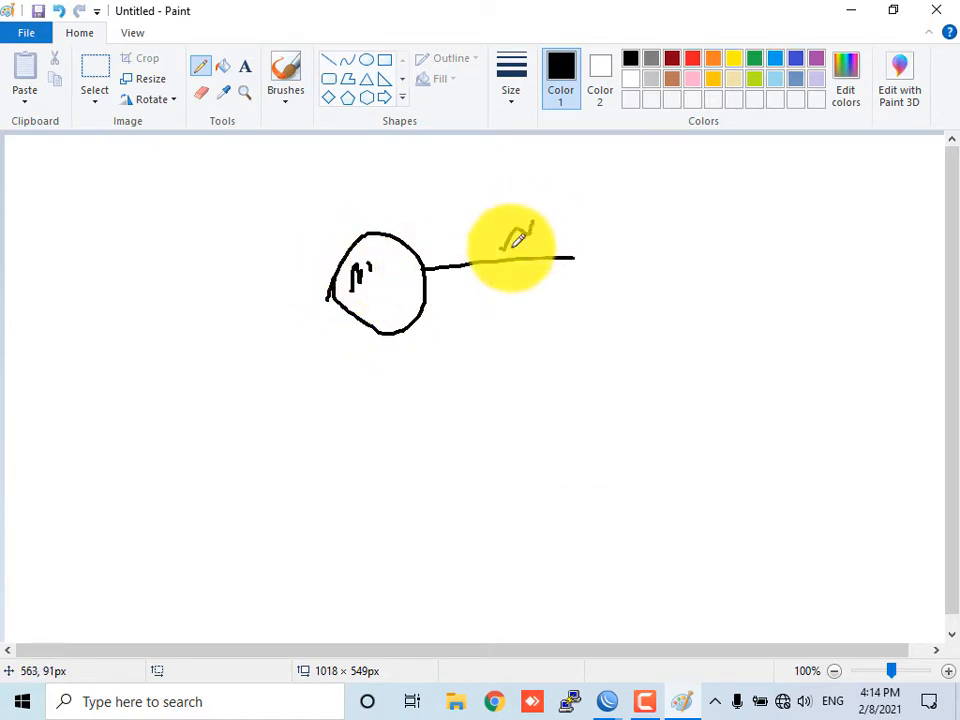
Draw a leg below the node labeled "L" and a small port circle on its right side
left_click_drag(378, 336, 364, 418)
left_click_drag(388, 378, 383, 418)
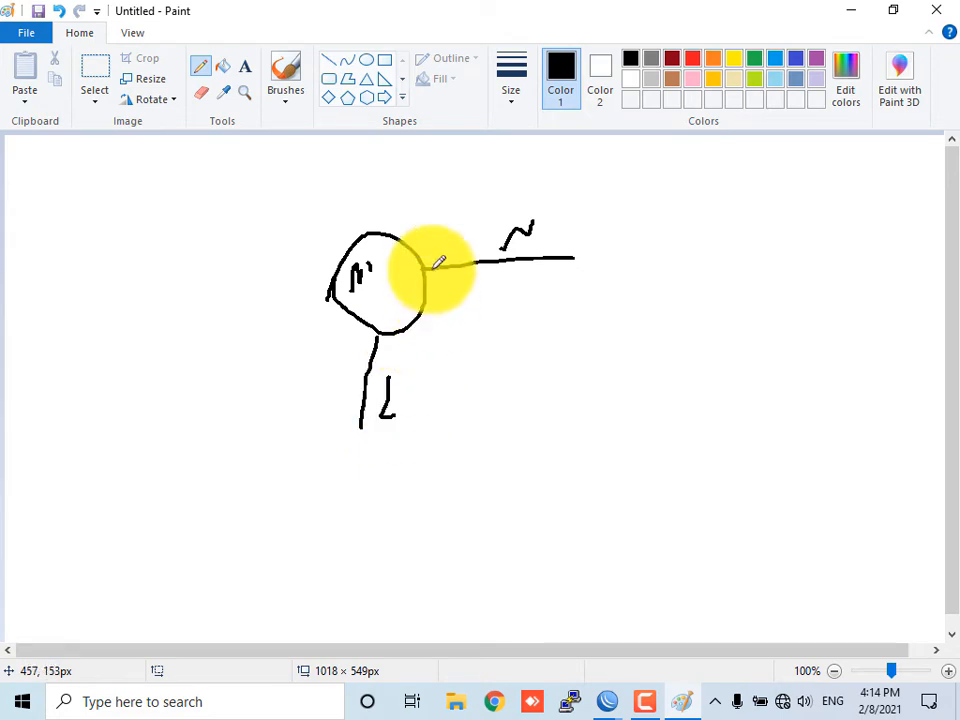
left_click_drag(437, 283, 430, 292)
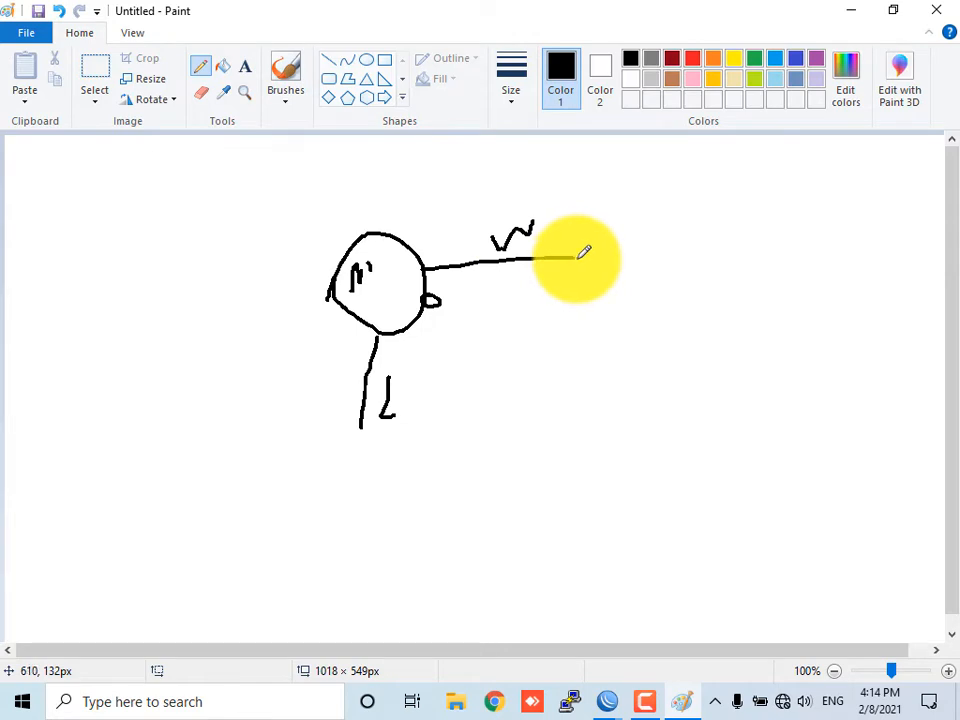
Draw an endpoint labeled "v", run a second line from the port toward it, and label the node "M"
mouse_move(626, 229)
left_mouse_down()
mouse_move(606, 240)
mouse_move(652, 228)
left_mouse_up()
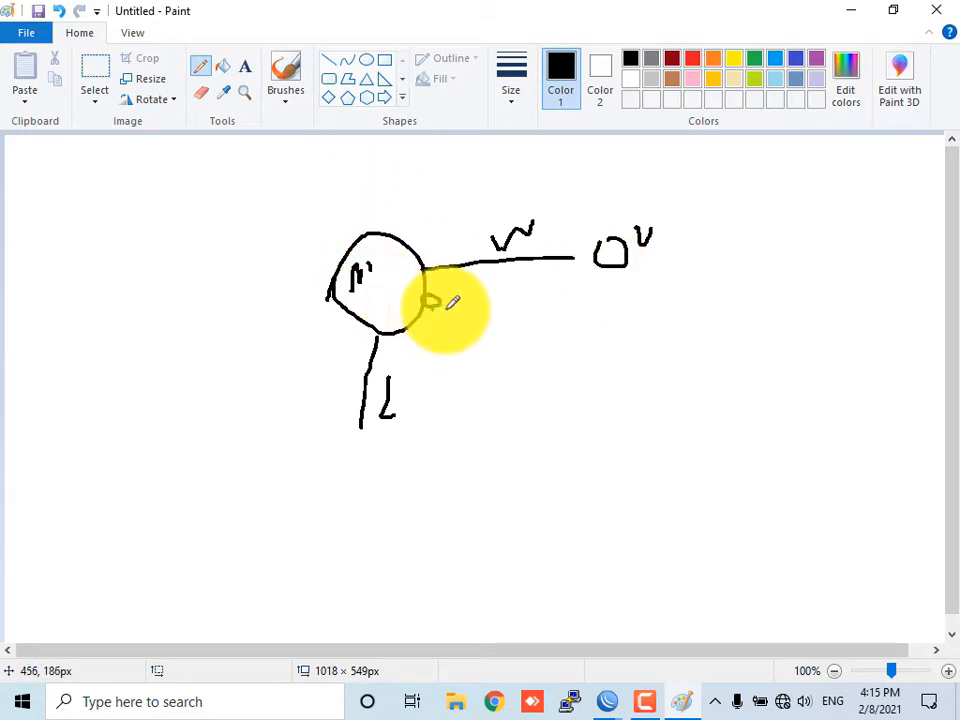
left_click_drag(447, 309, 592, 283)
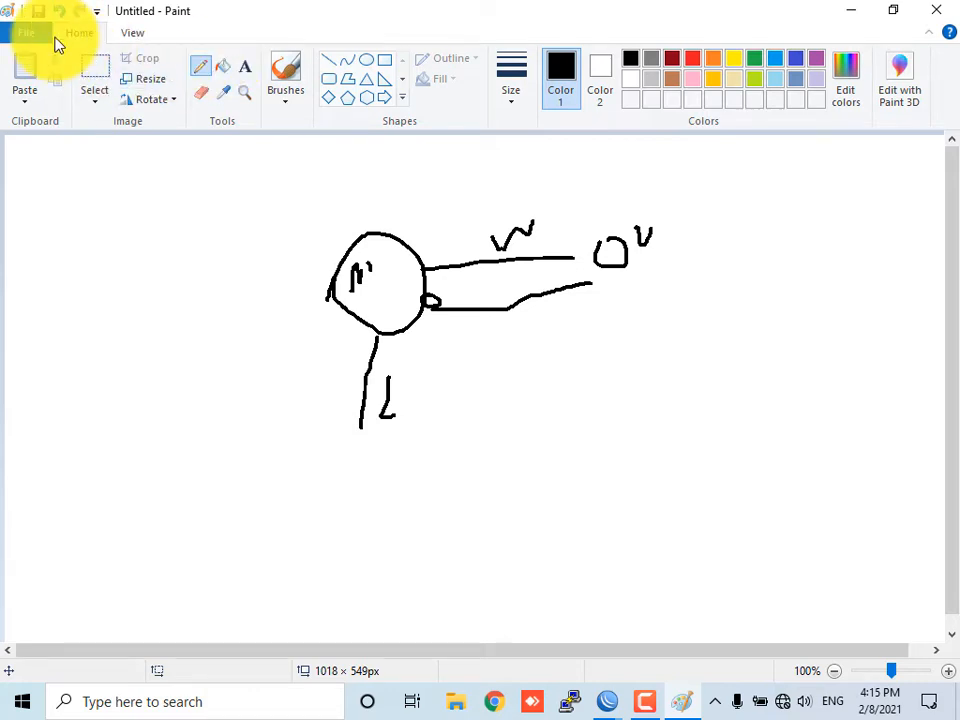
mouse_move(357, 230)
left_mouse_down()
mouse_move(358, 207)
mouse_move(387, 216)
left_mouse_up()
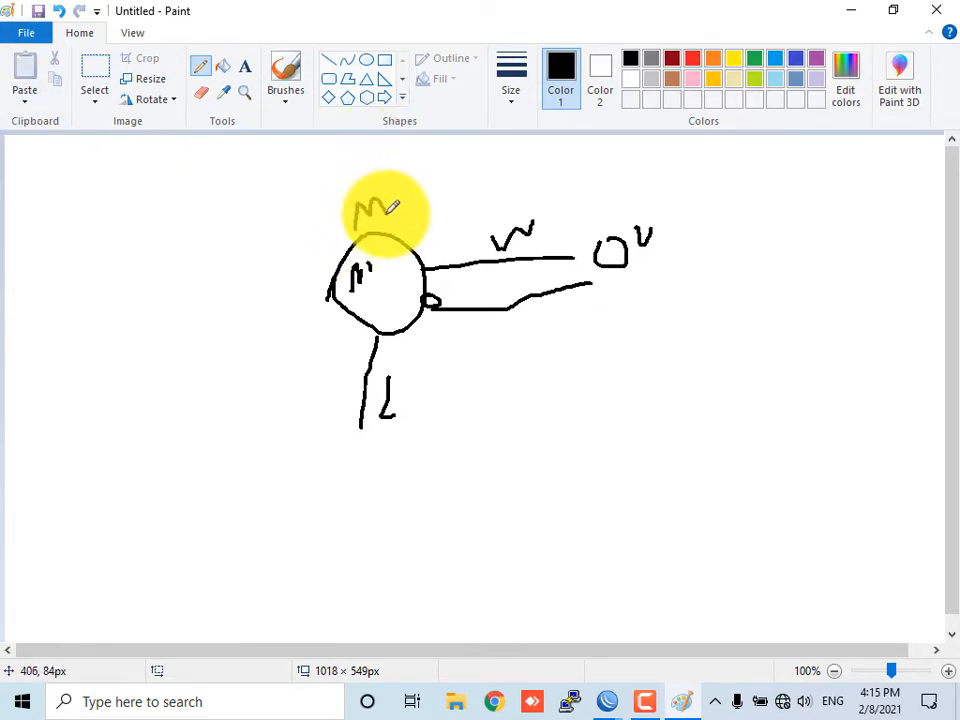
Switch to the WinBox window and open the System Packages list, selecting the user-manager package
left_click(610, 701)
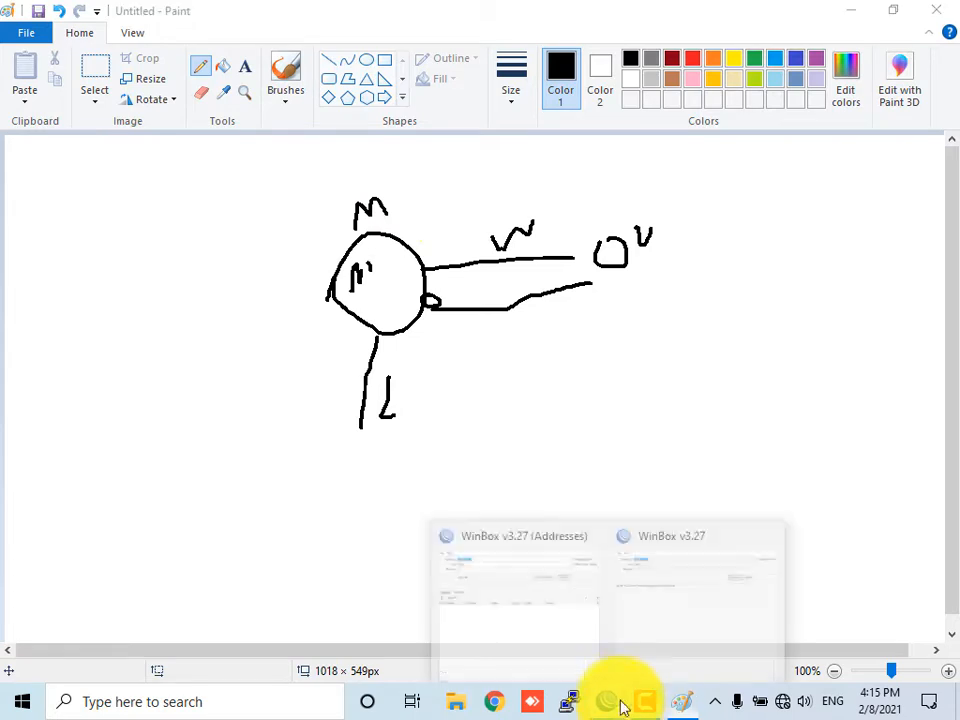
left_click(674, 631)
left_click(525, 146)
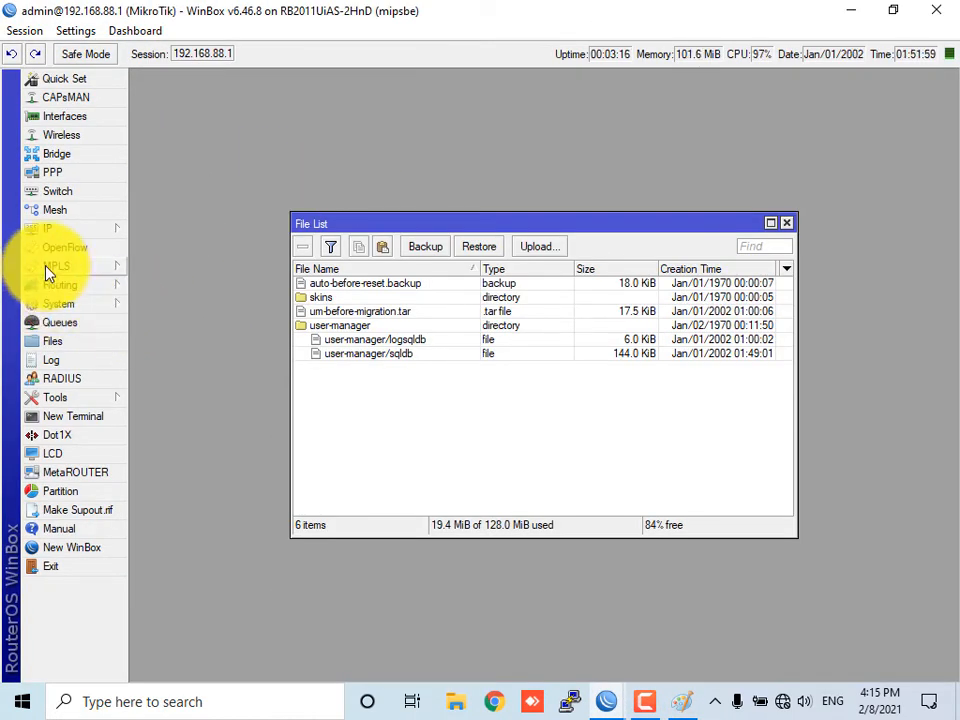
left_click(62, 303)
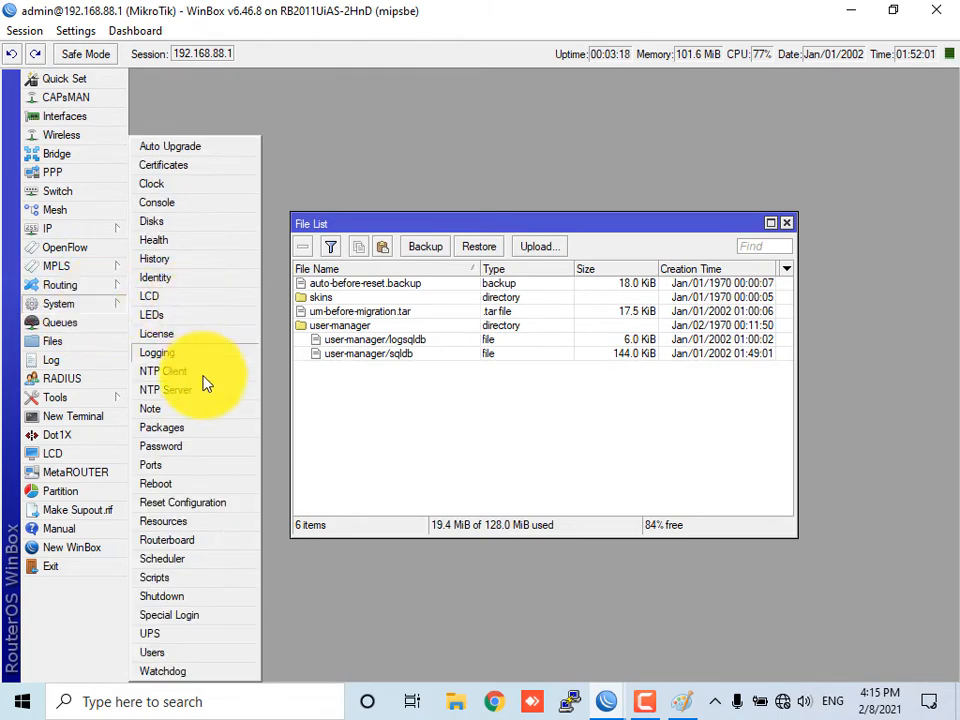
left_click(168, 427)
left_click(310, 494)
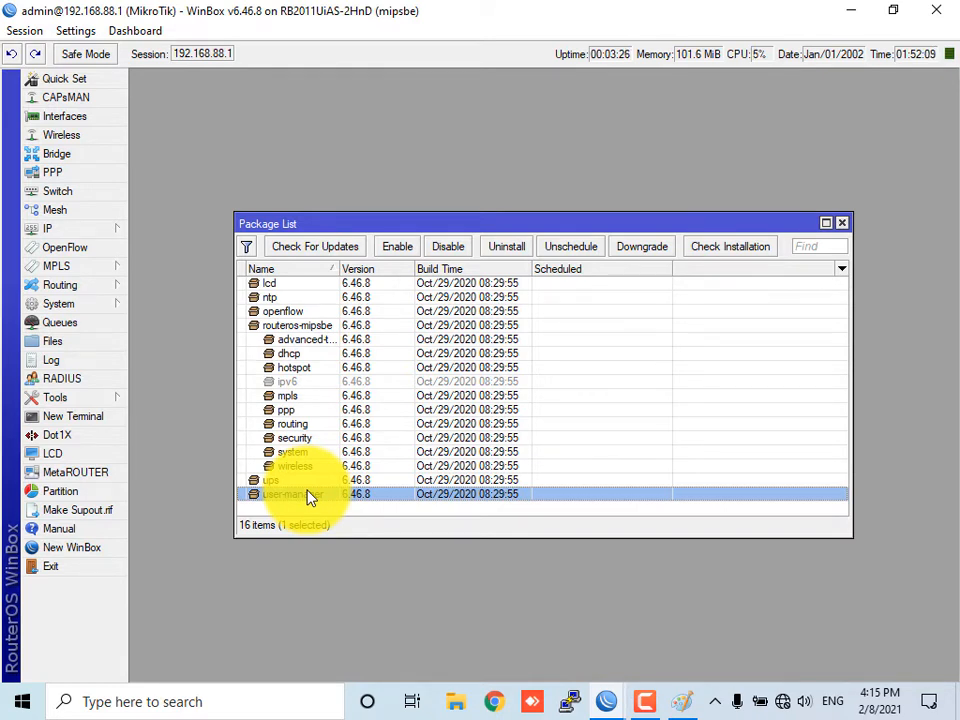
Open the IP address list and select the router's bridge address entry
left_click(111, 229)
left_click(157, 266)
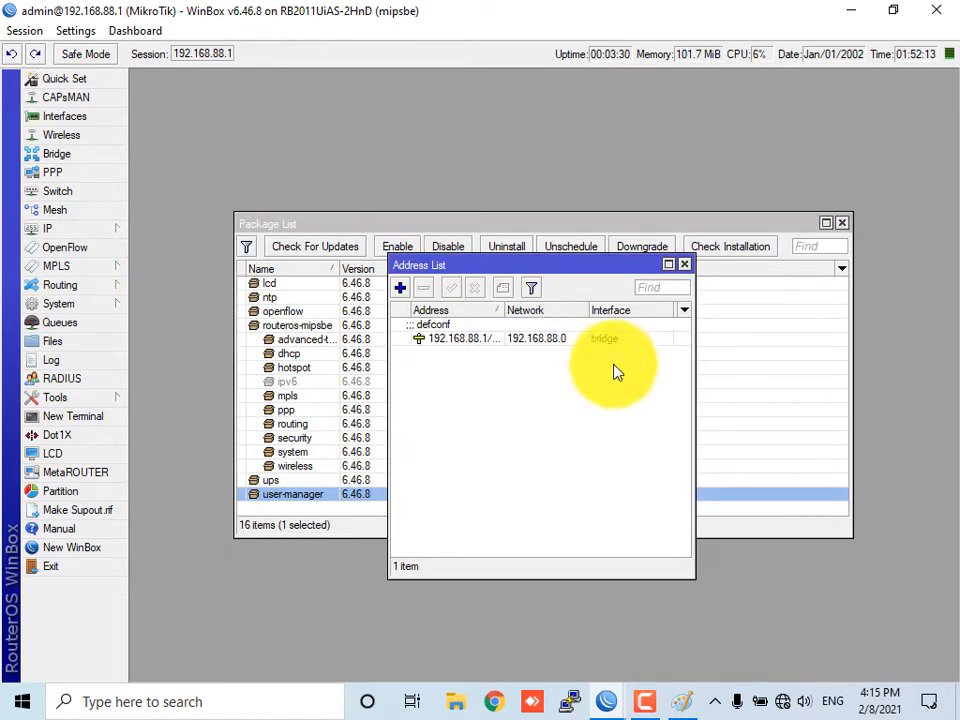
left_click(492, 340)
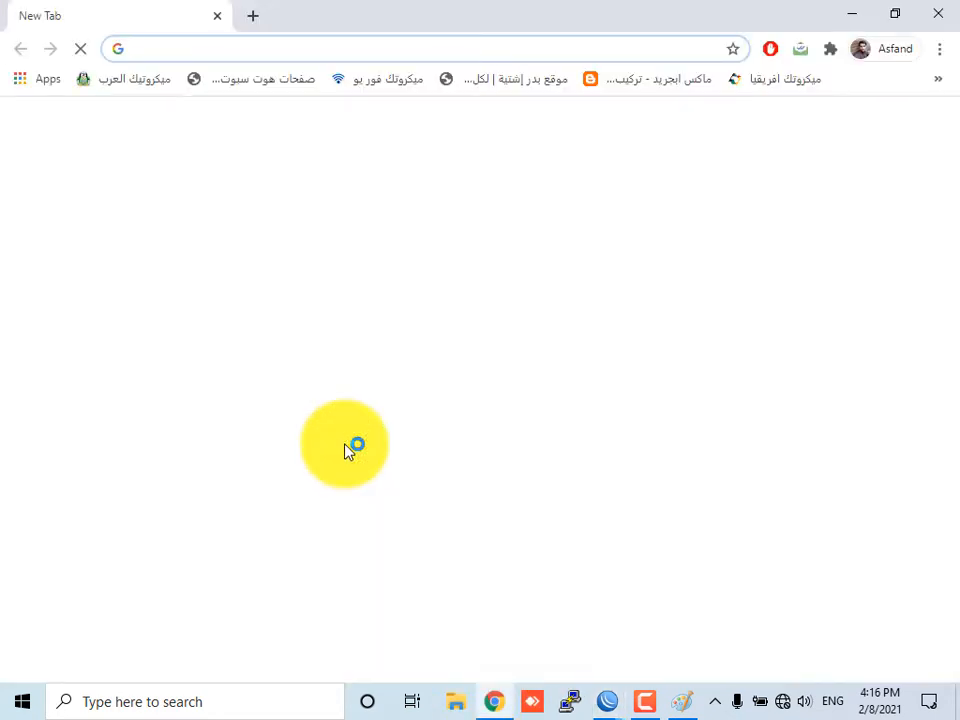
Open the User Manager web page at 192.168.88.1/userman in the browser and log in as admin
type("192")
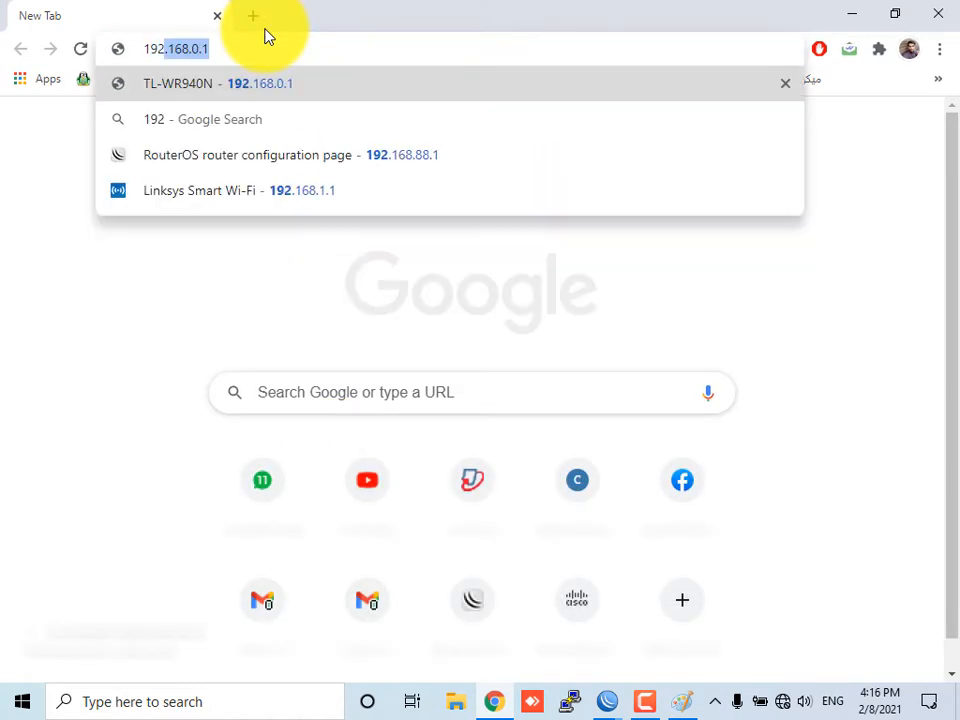
type(".168.88.1")
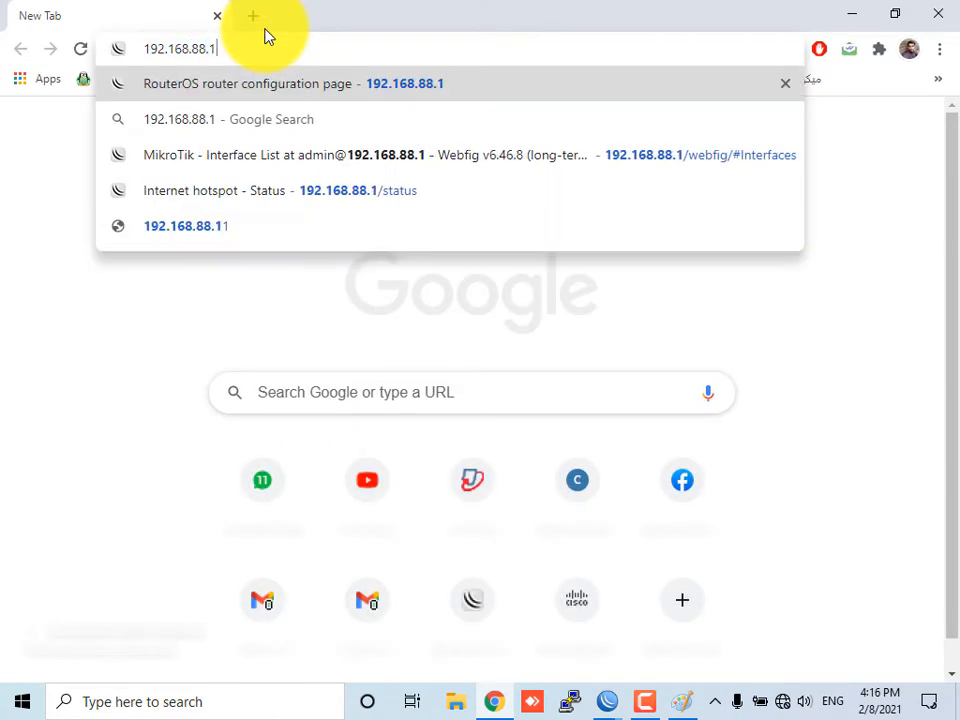
type("/user")
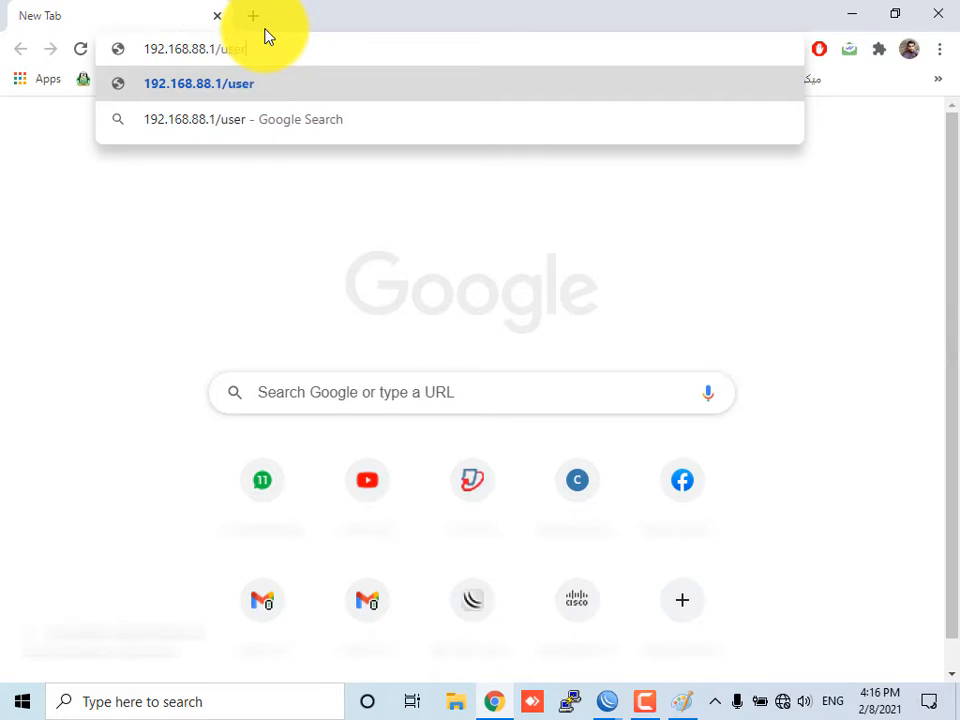
type("man")
key("Return")
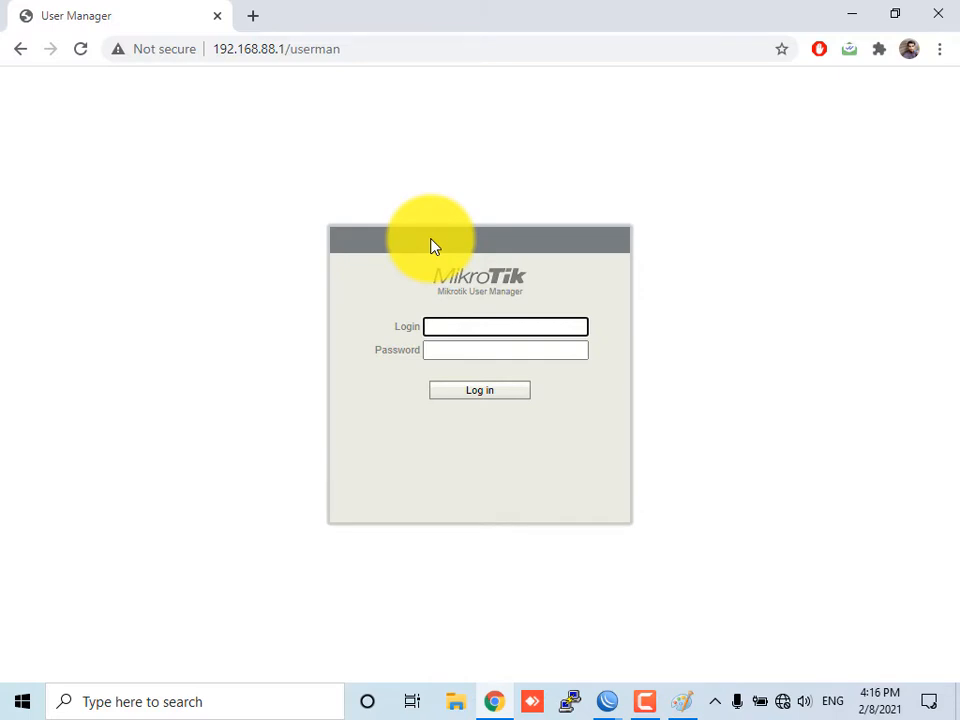
type("admin")
key("Return")
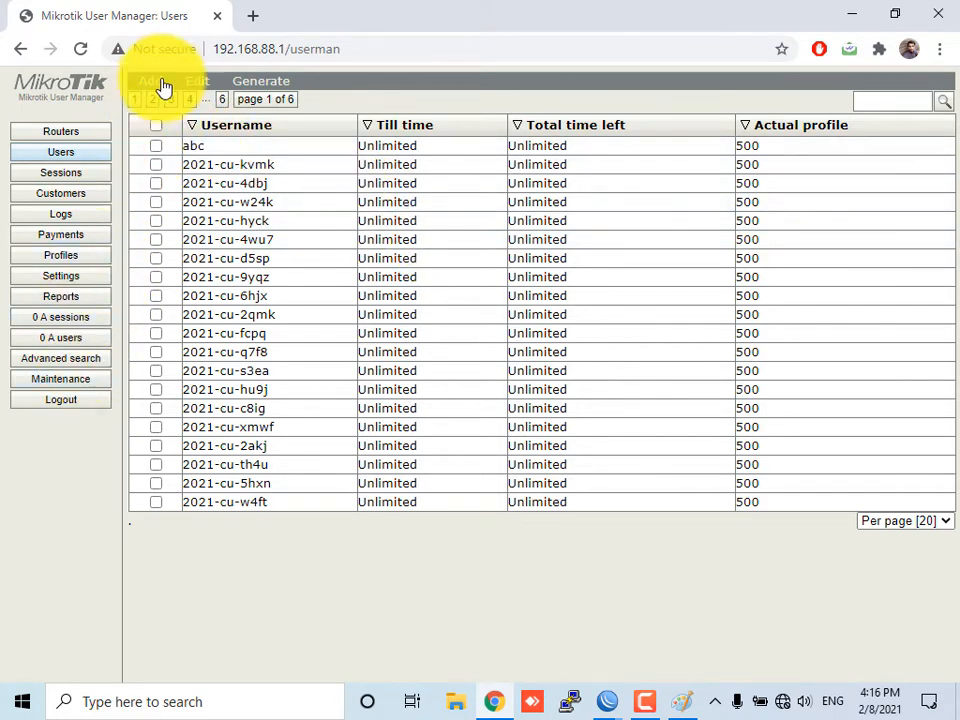
Show 1000 users per page, select all users, and permanently remove them from User Manager
left_click(926, 522)
left_click(875, 662)
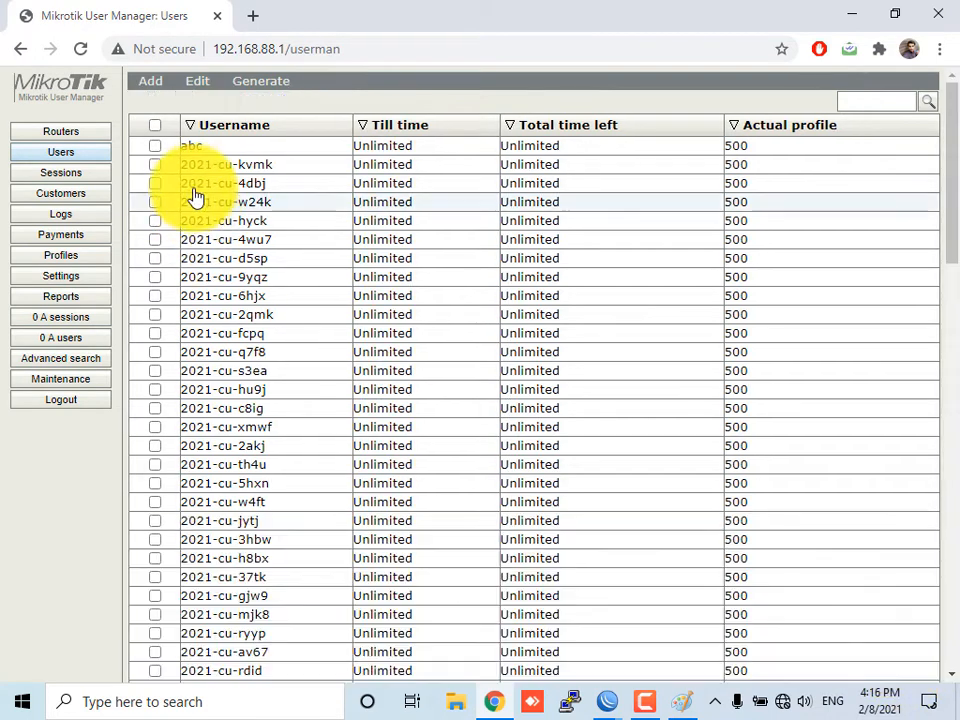
left_click(156, 125)
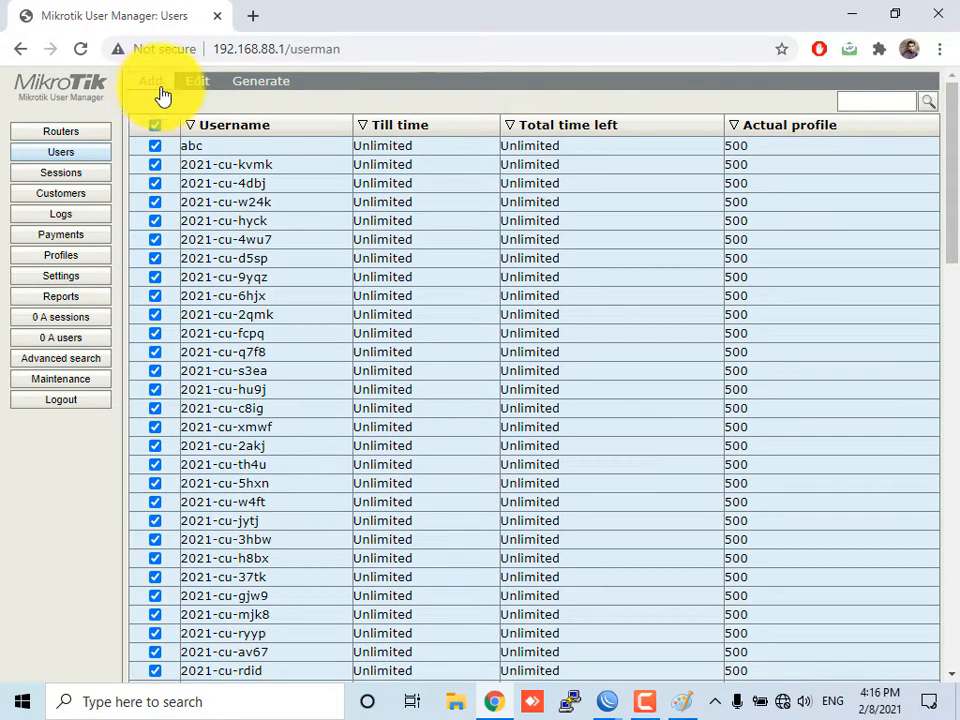
left_click(199, 88)
left_click(230, 155)
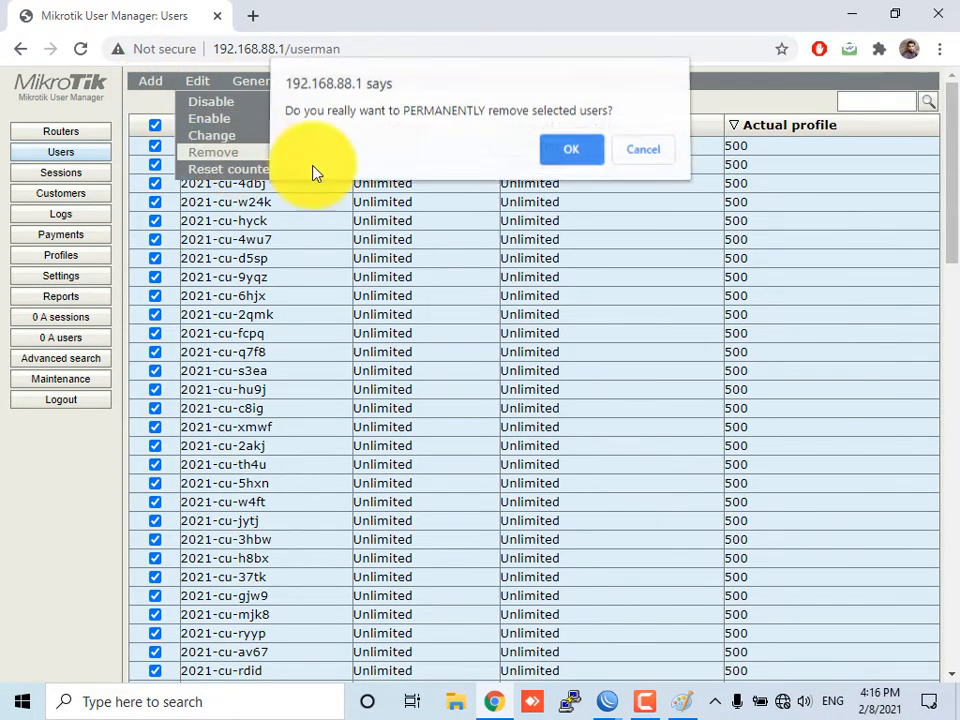
left_click(572, 153)
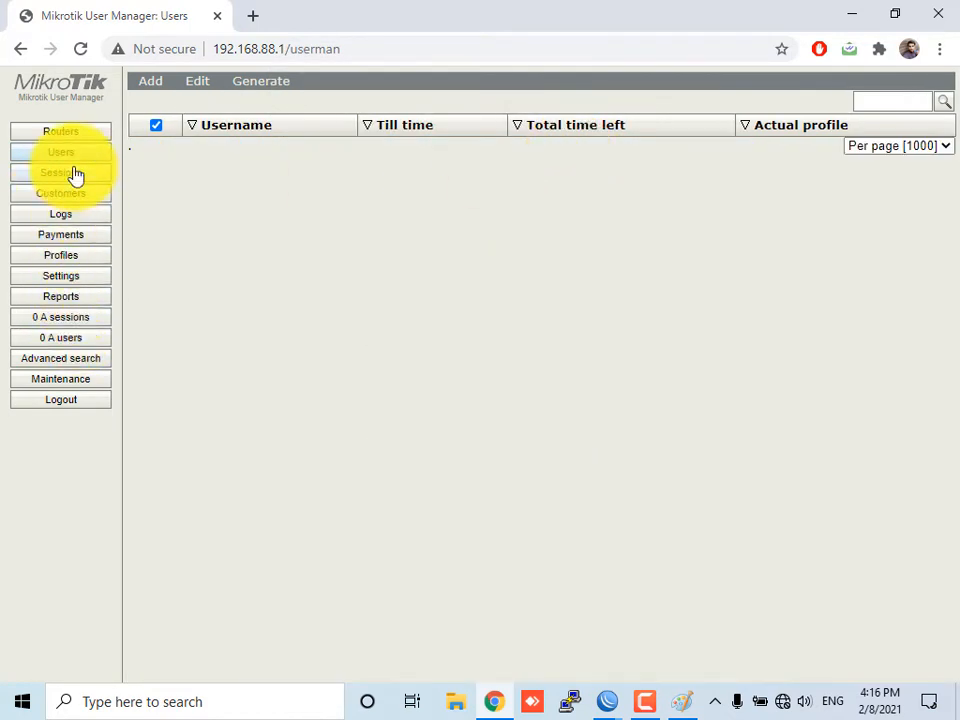
Remove the class 4 router entry from User Manager's routers list and minimize the browser
left_click(61, 131)
left_click(166, 146)
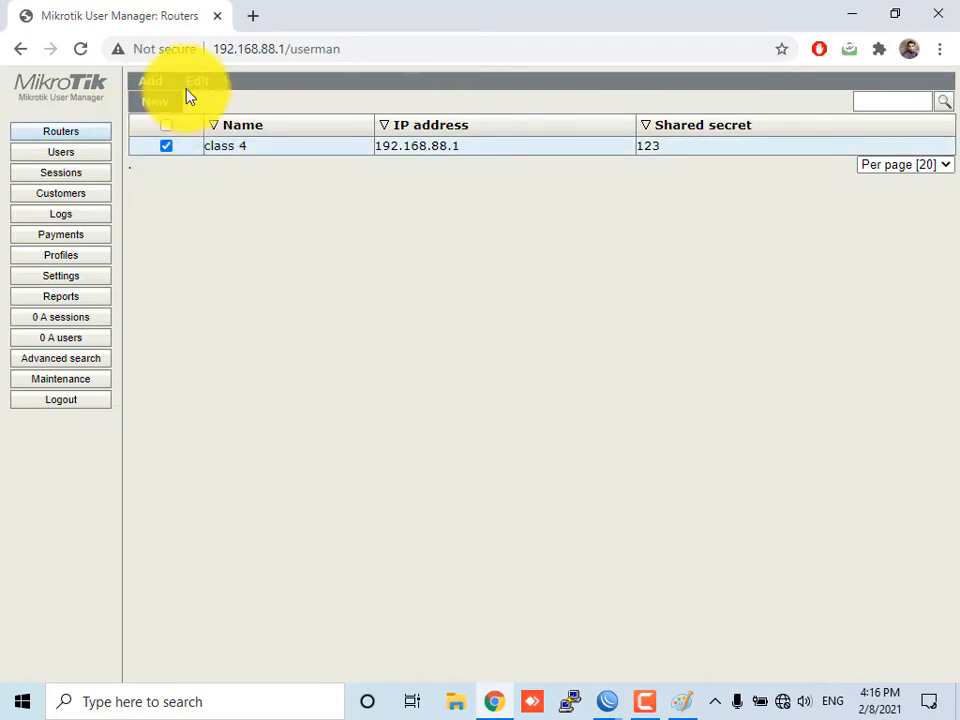
left_click(192, 86)
left_click(214, 136)
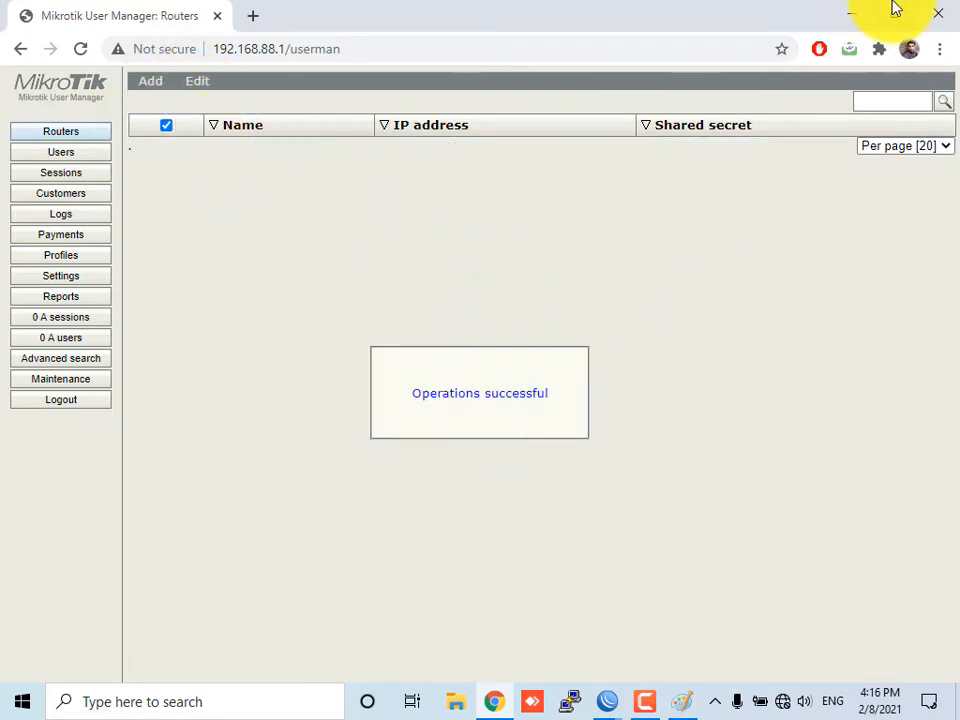
left_click(851, 14)
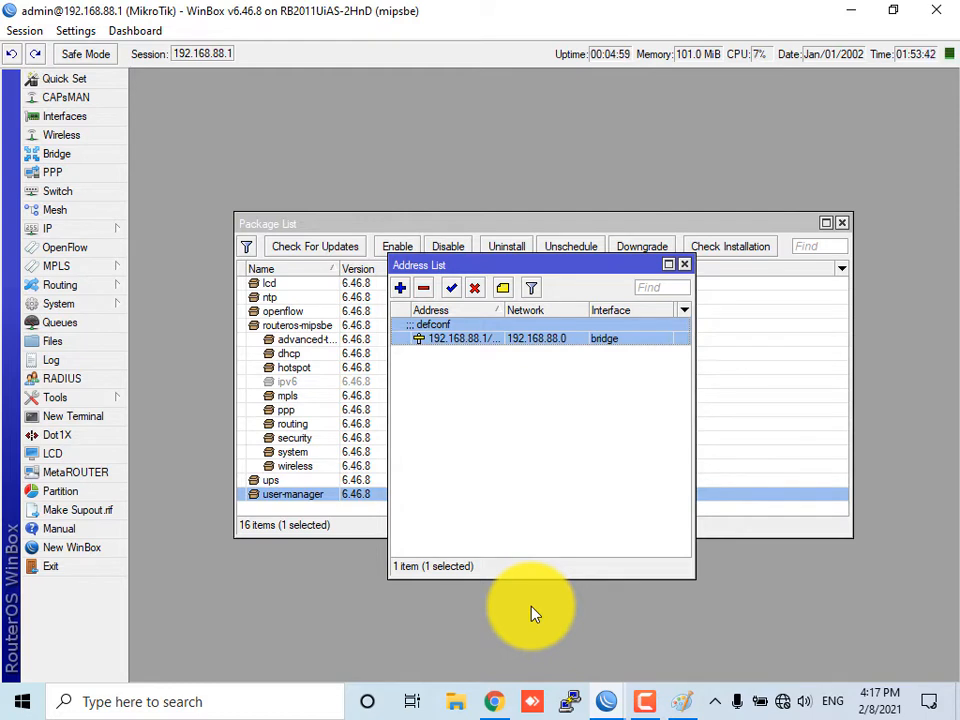
Delete the existing ppp hotspot RADIUS server entry and check the RADIUS Incoming settings
left_click(80, 388)
left_click(279, 283)
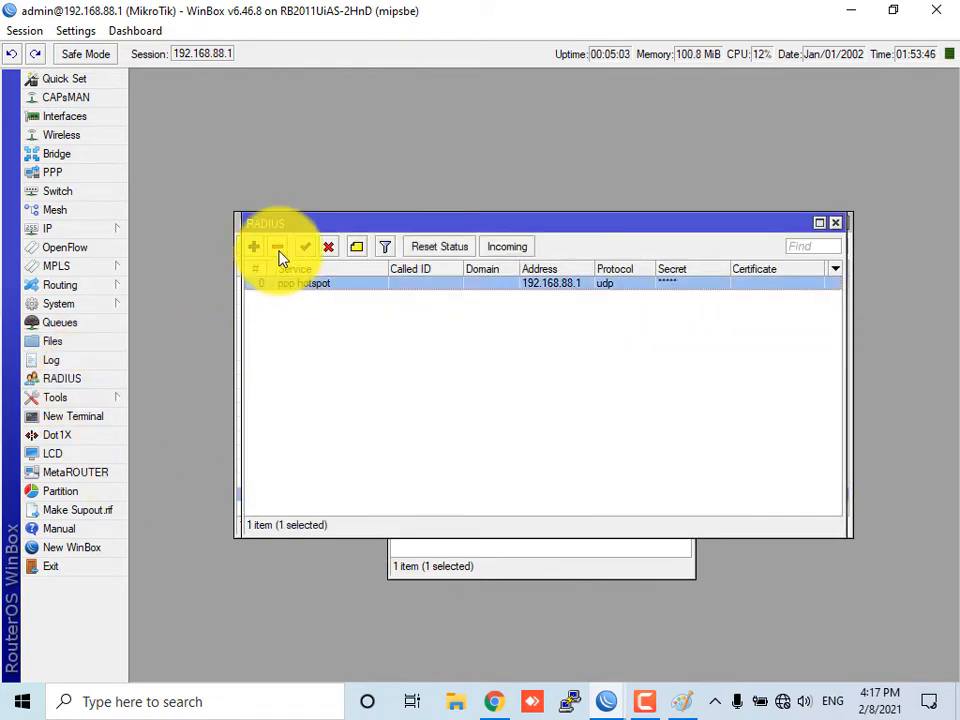
left_click(277, 251)
left_click(503, 250)
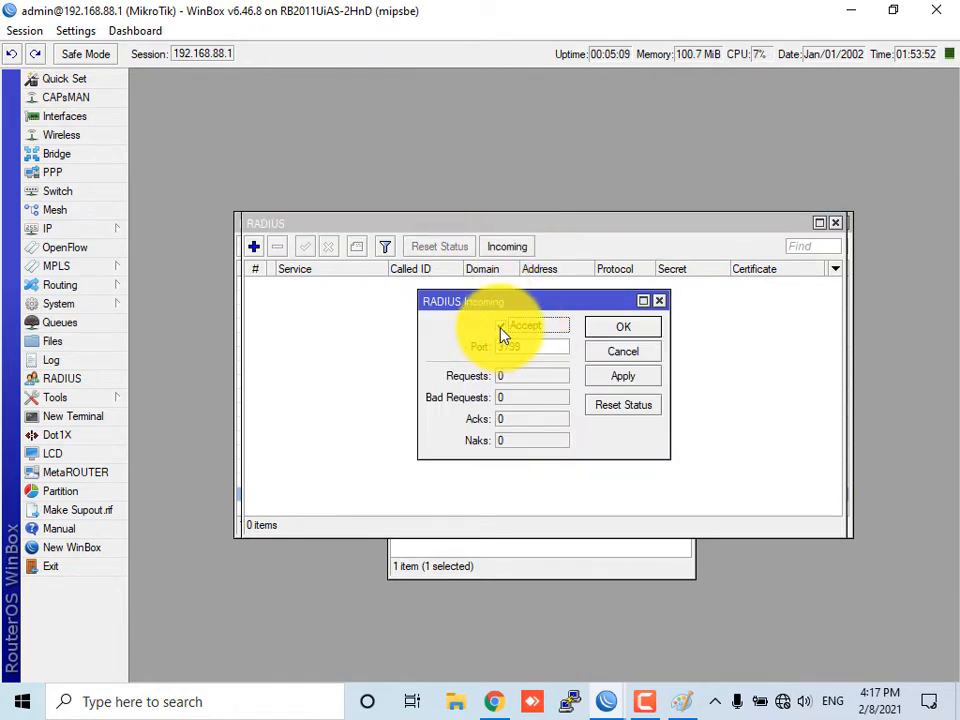
left_click(650, 330)
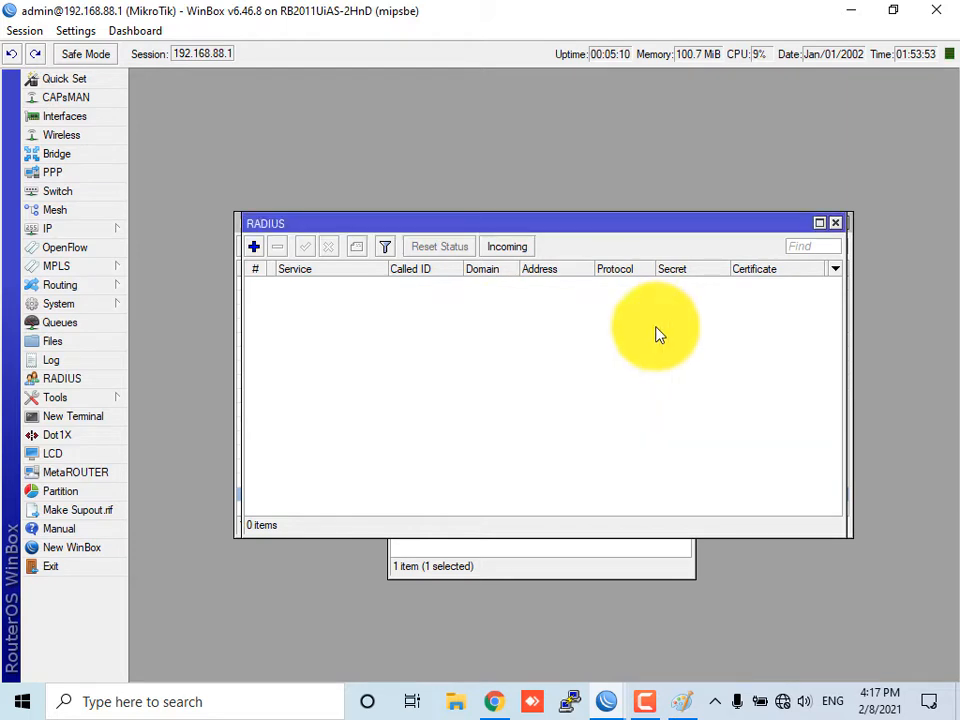
Add a new RADIUS server for the ppp and hotspot services with address 192.168.88.1
left_click(254, 247)
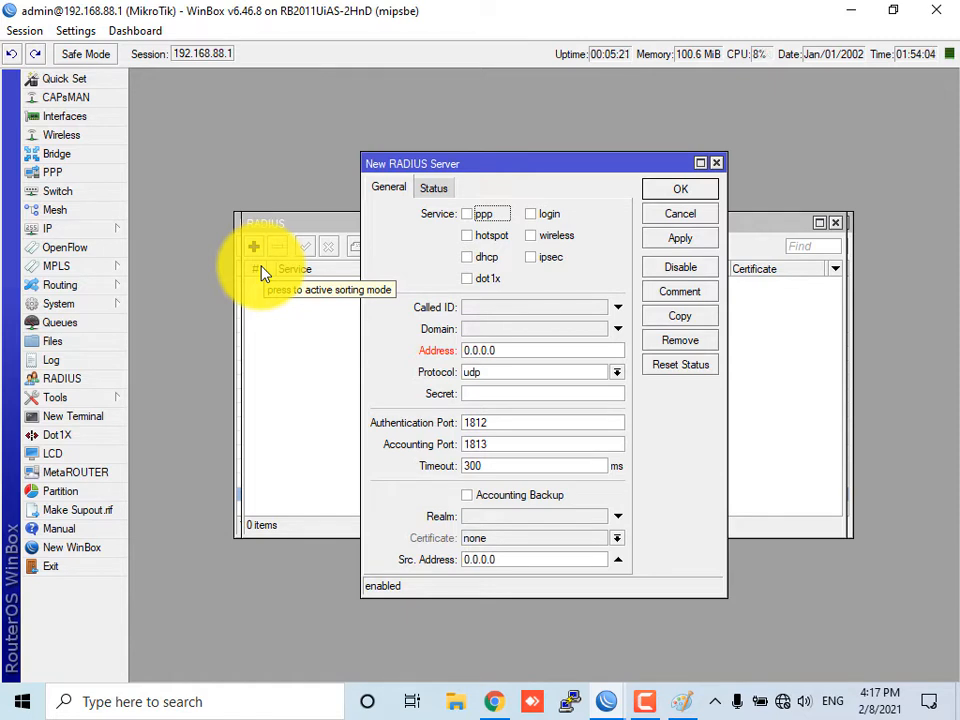
left_click(468, 216)
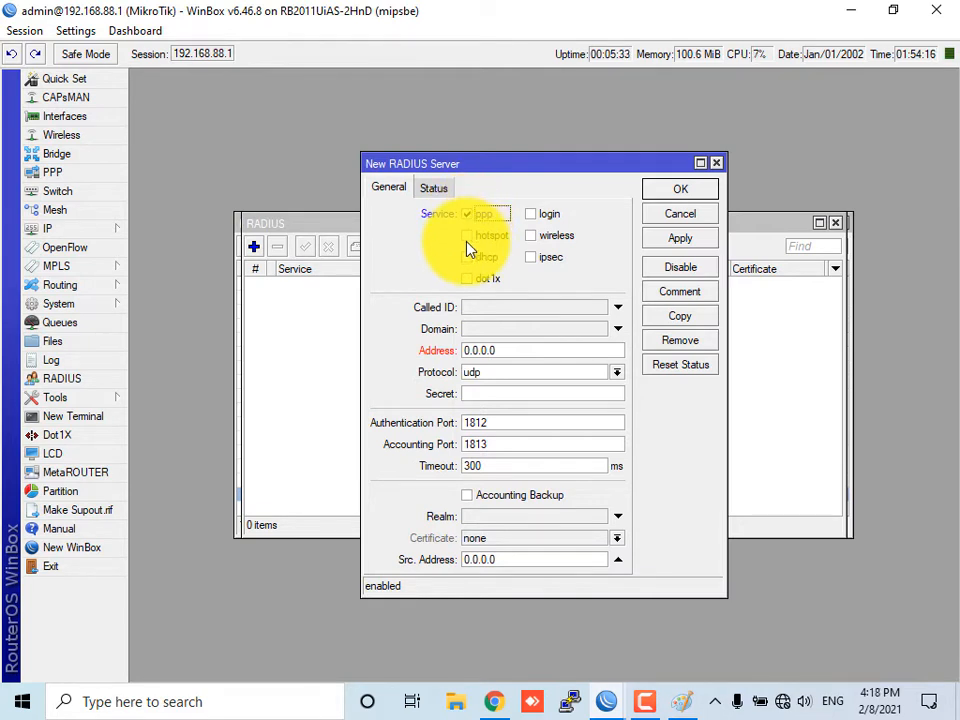
left_click(466, 239)
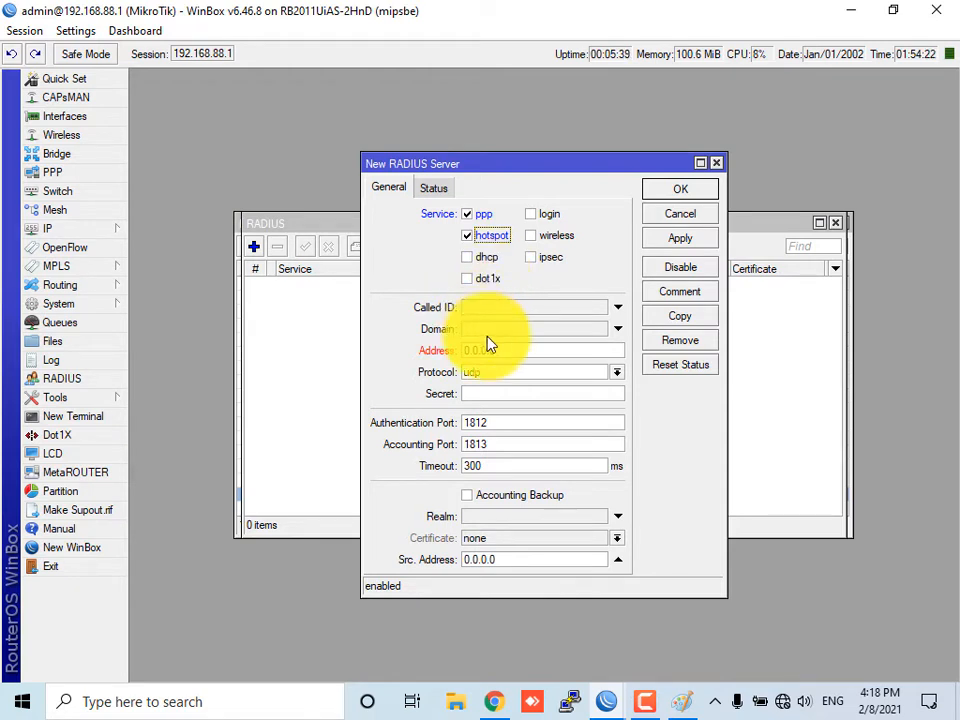
left_click(466, 350)
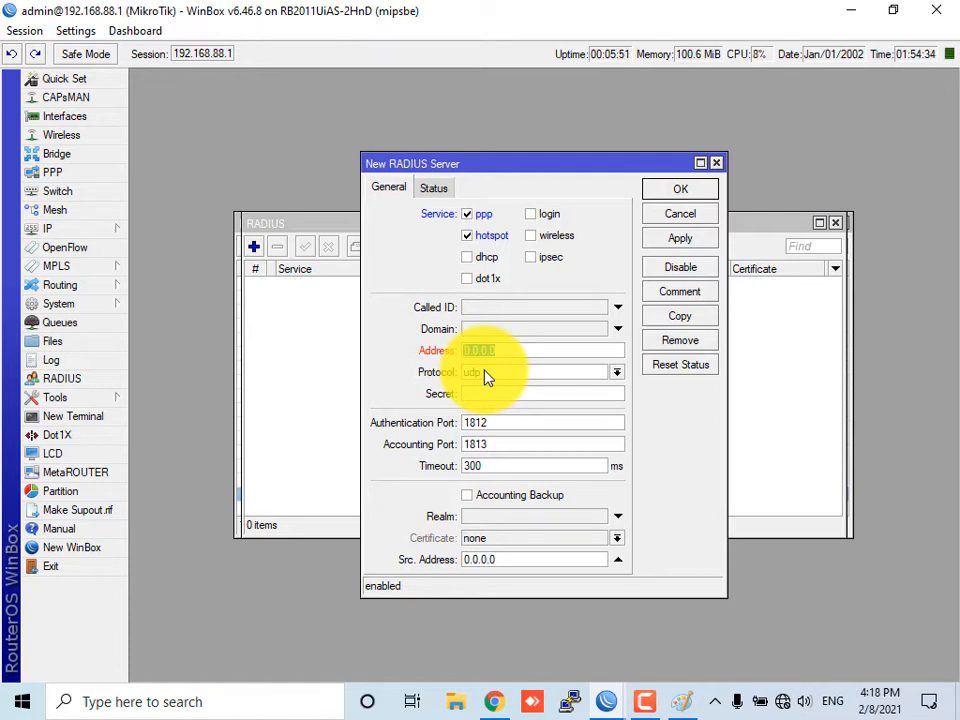
type("192.168.88.1")
Keep the RADIUS protocol as udp and enter the shared secret for the new server
left_click(502, 374)
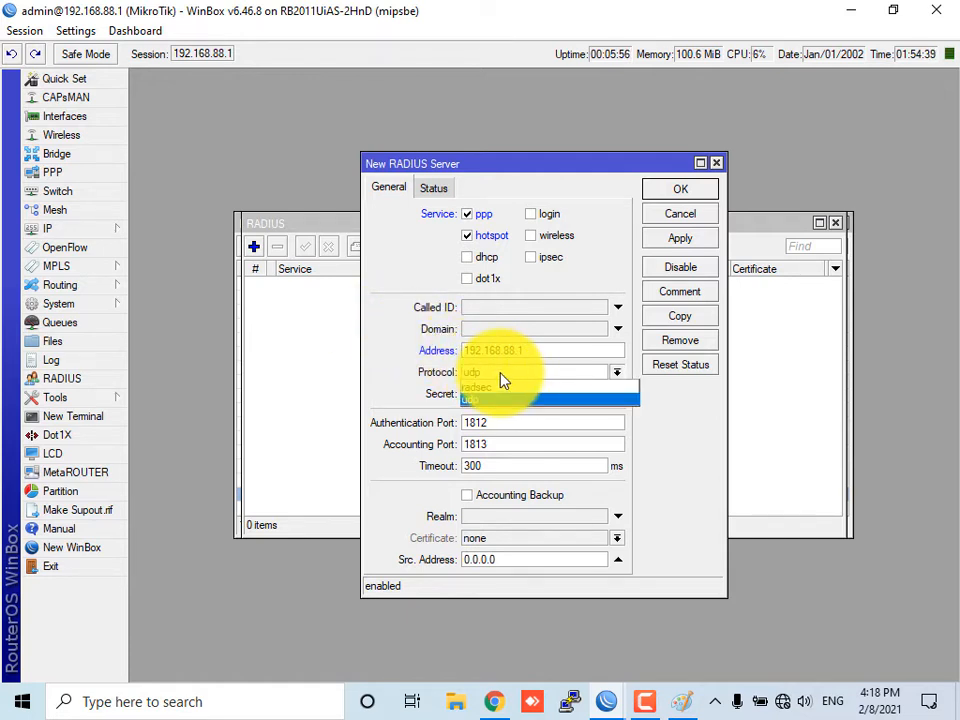
left_click(502, 376)
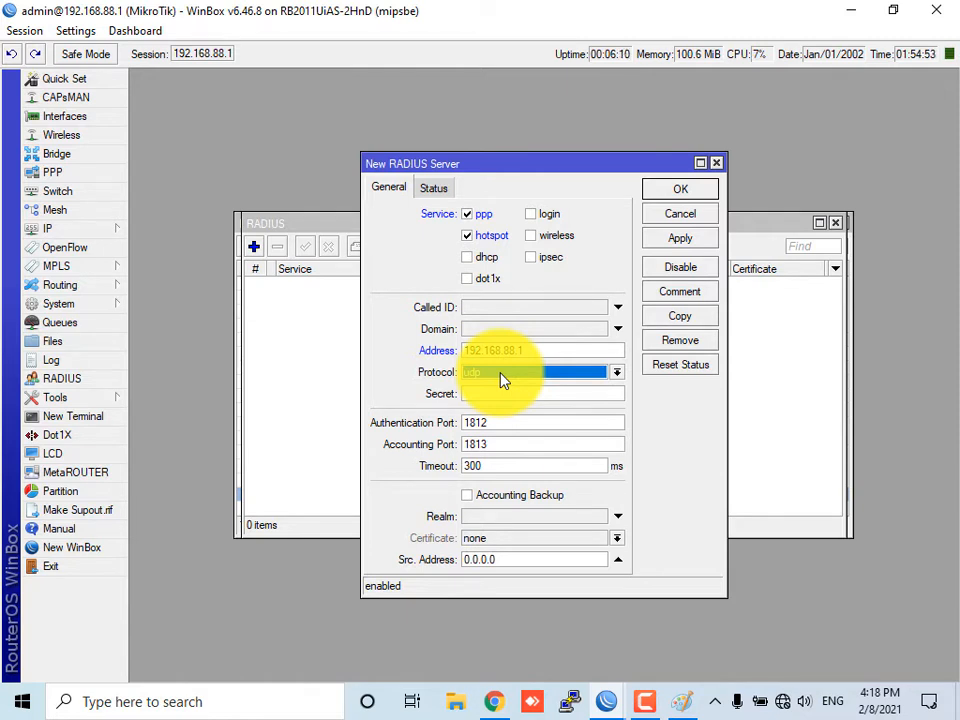
left_click(524, 393)
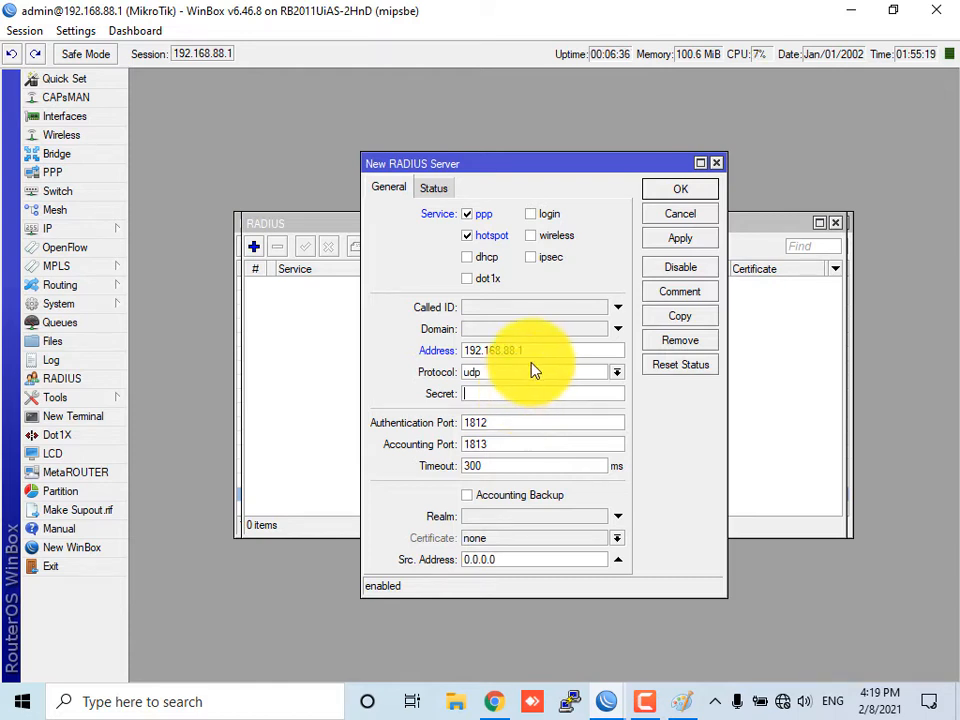
left_click_drag(524, 350, 440, 352)
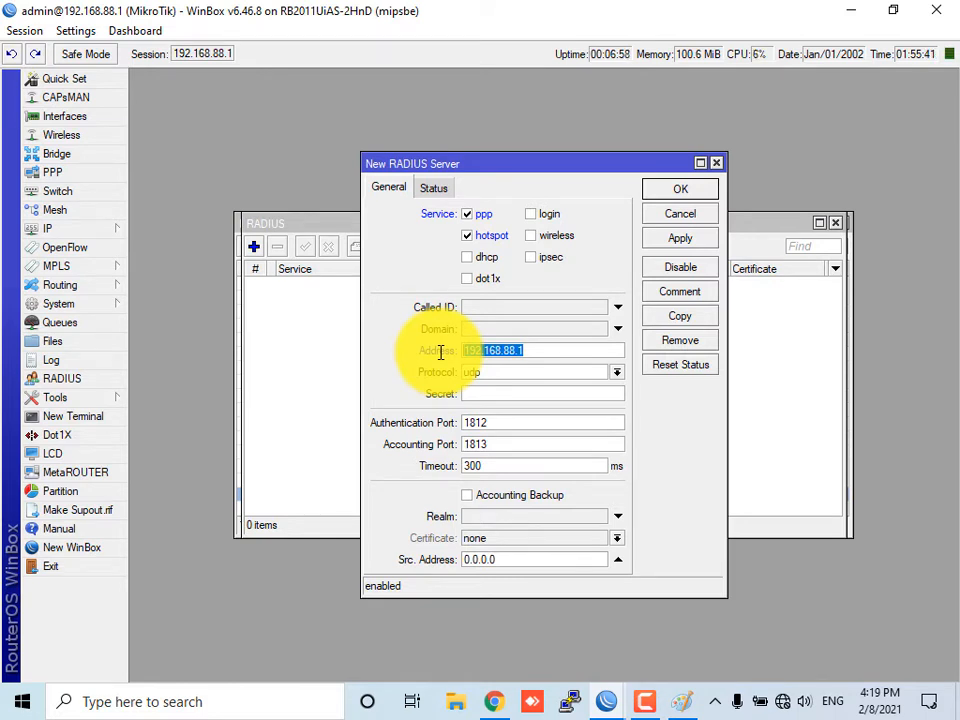
left_click(490, 394)
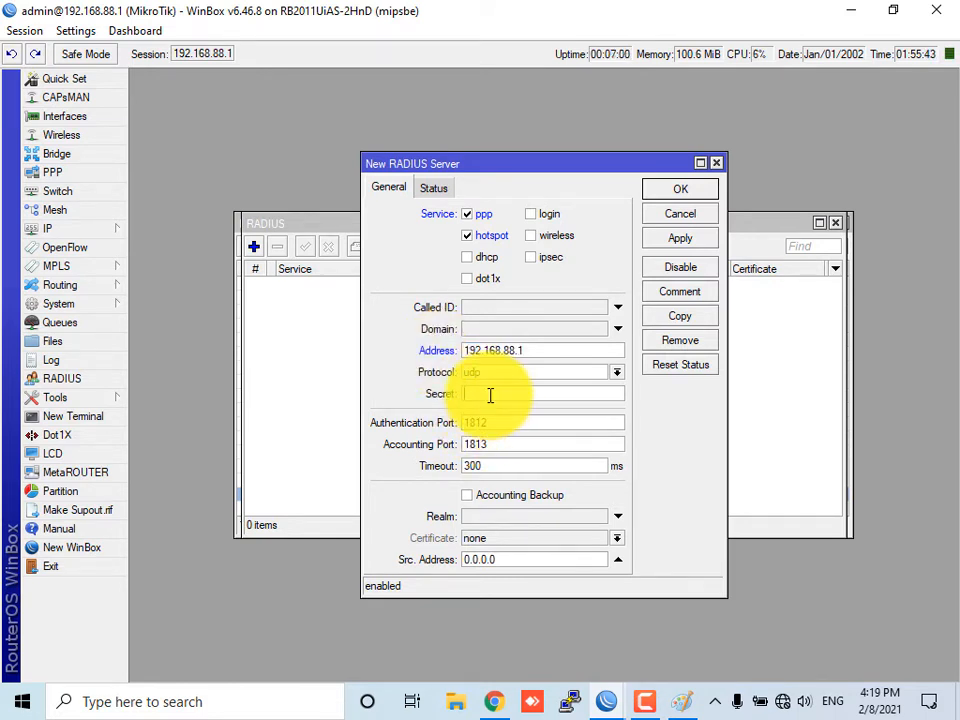
type("*****")
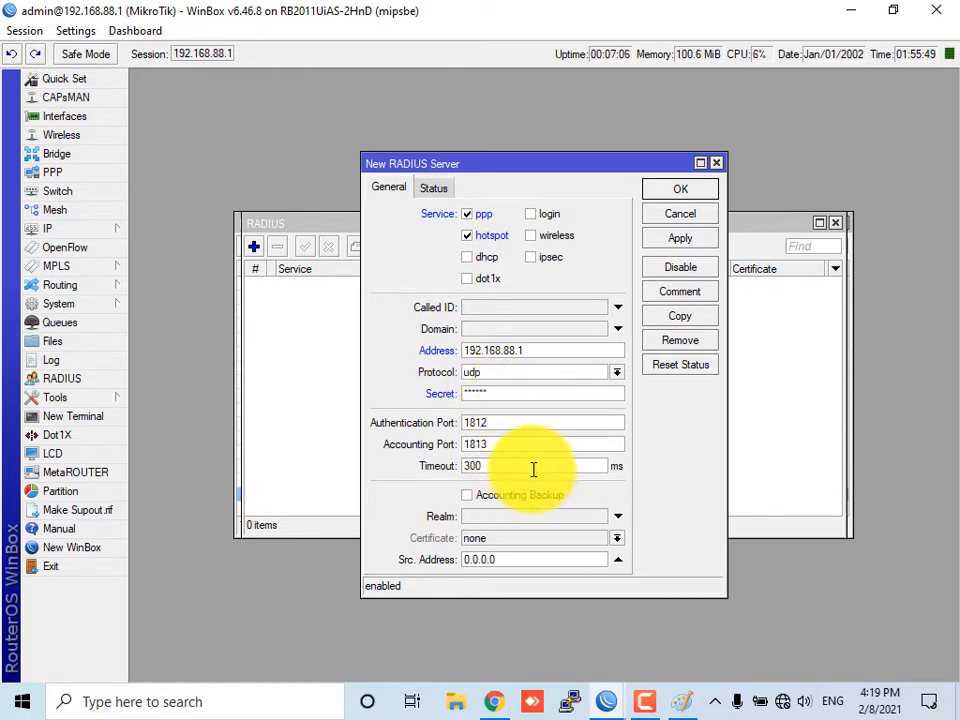
Review the server's status counters, then apply and save the new RADIUS server
left_click(466, 495)
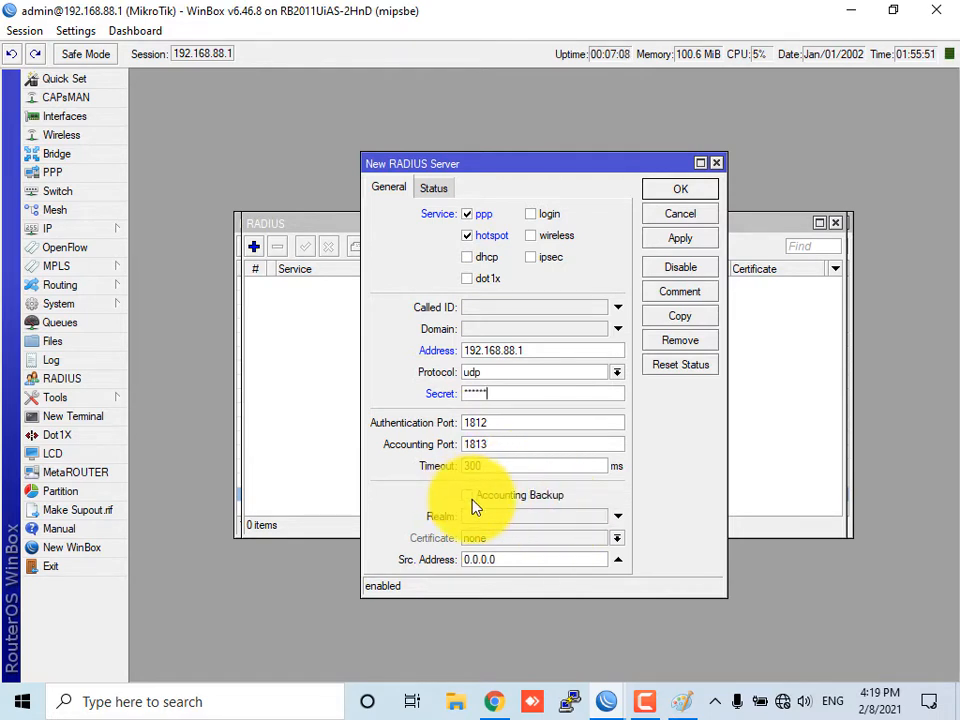
left_click(435, 188)
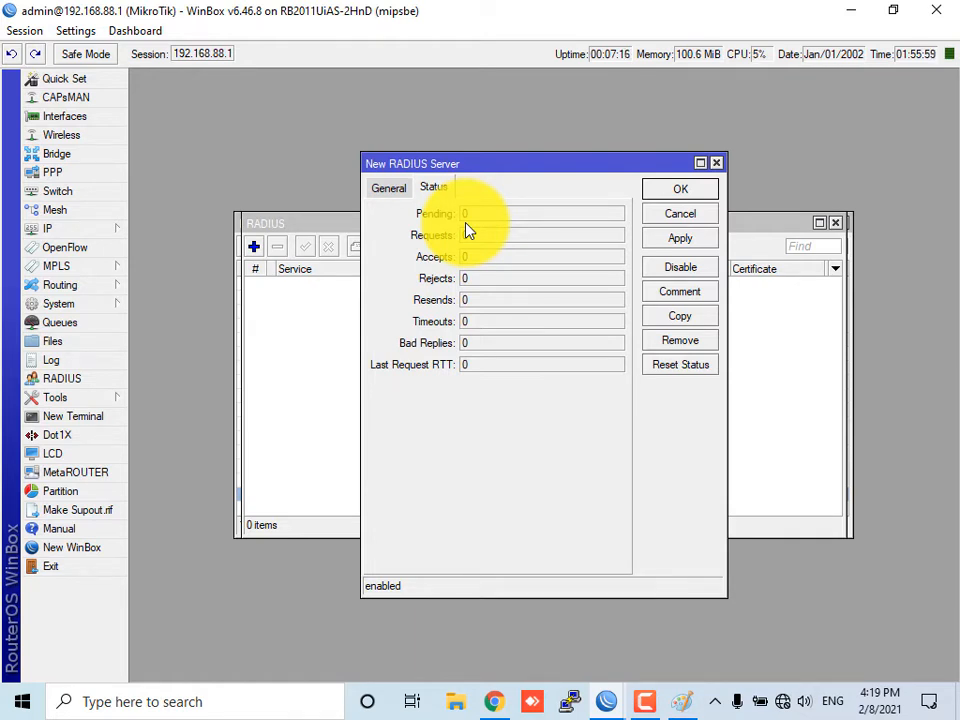
left_click(688, 241)
left_click(698, 195)
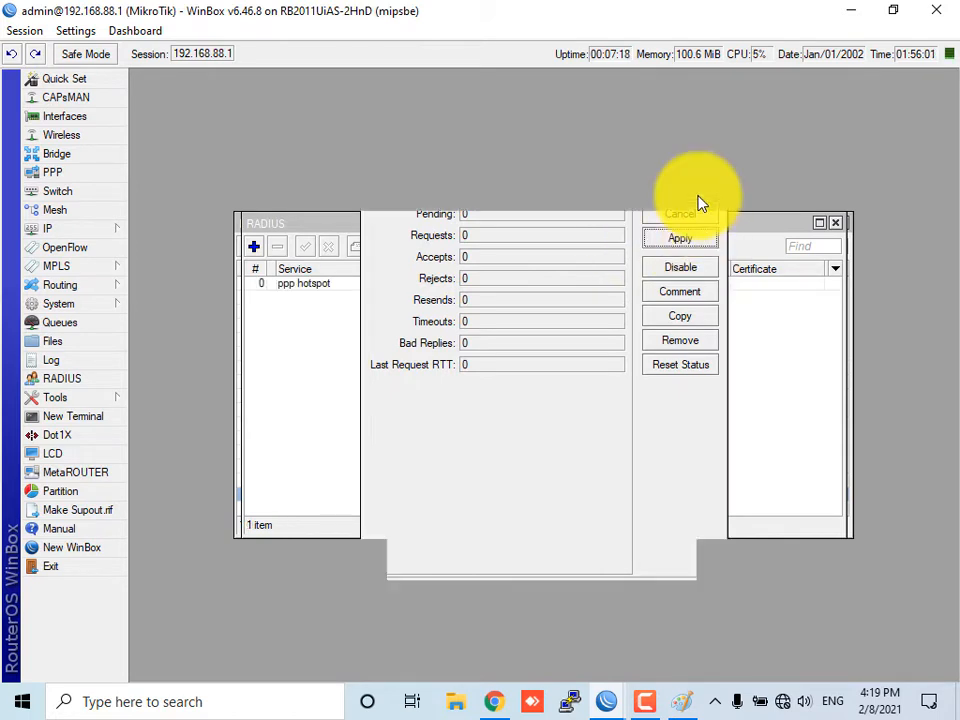
left_click_drag(617, 225, 615, 281)
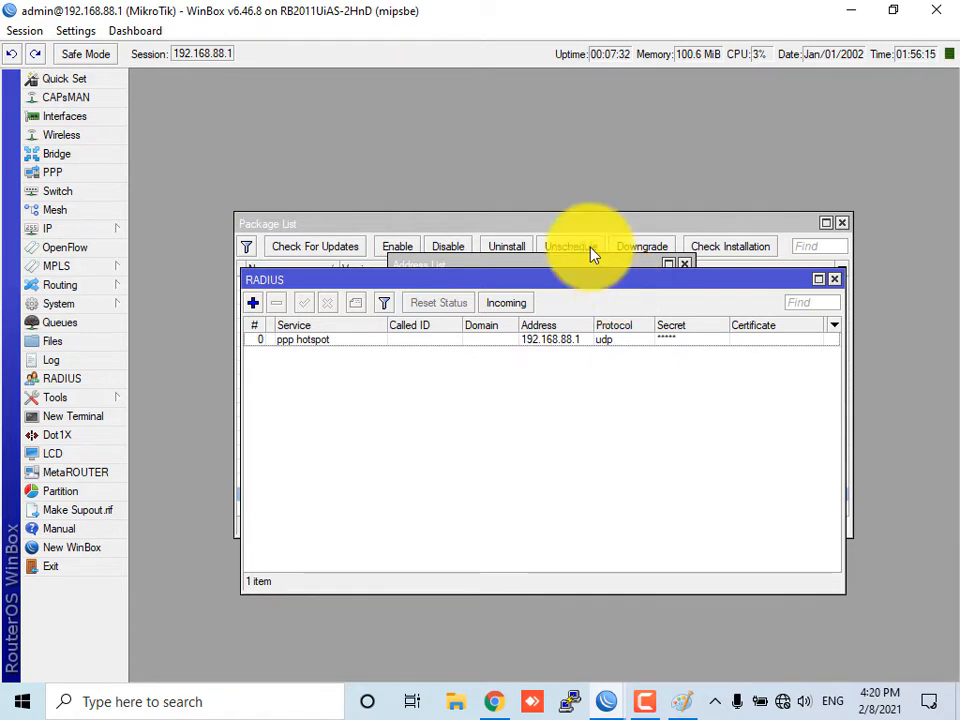
Enable Use Radius in the PPP authentication and accounting settings and apply it
left_click(67, 171)
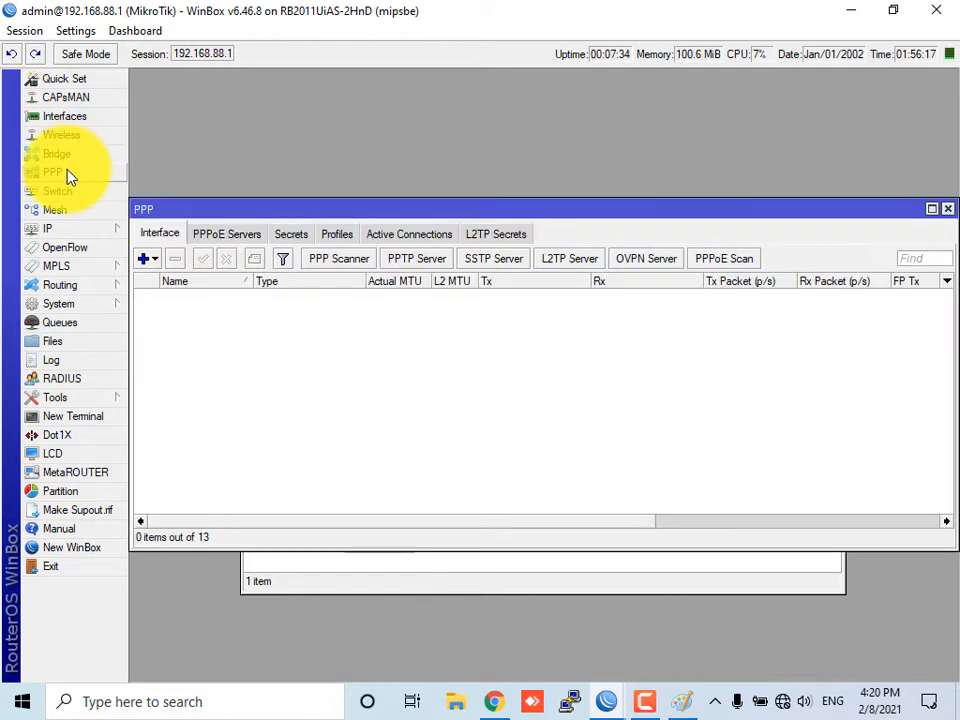
left_click(229, 238)
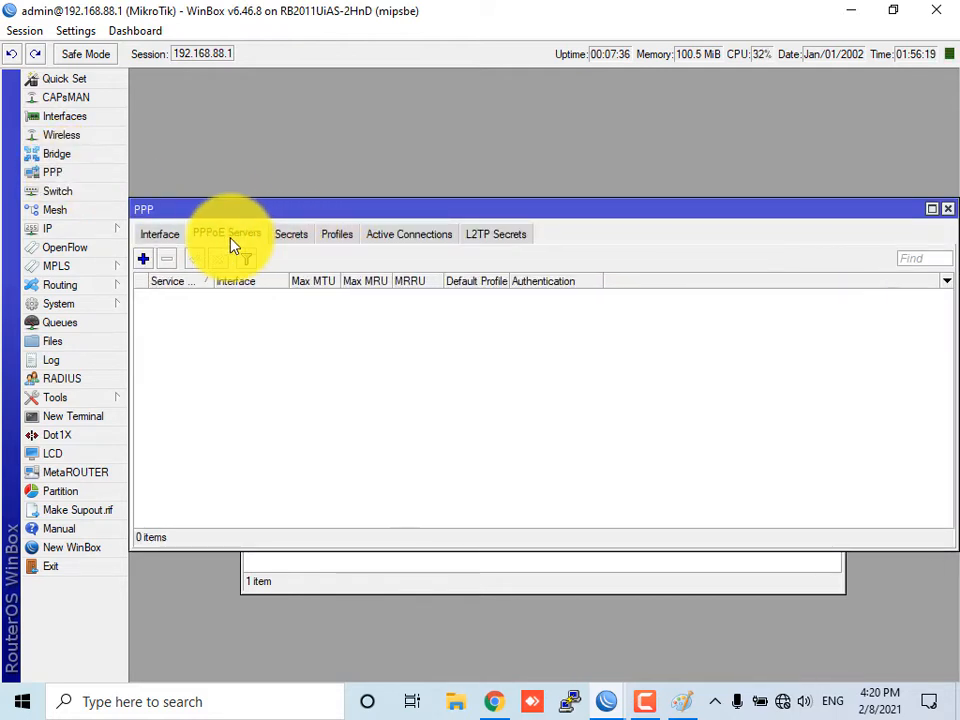
left_click(296, 238)
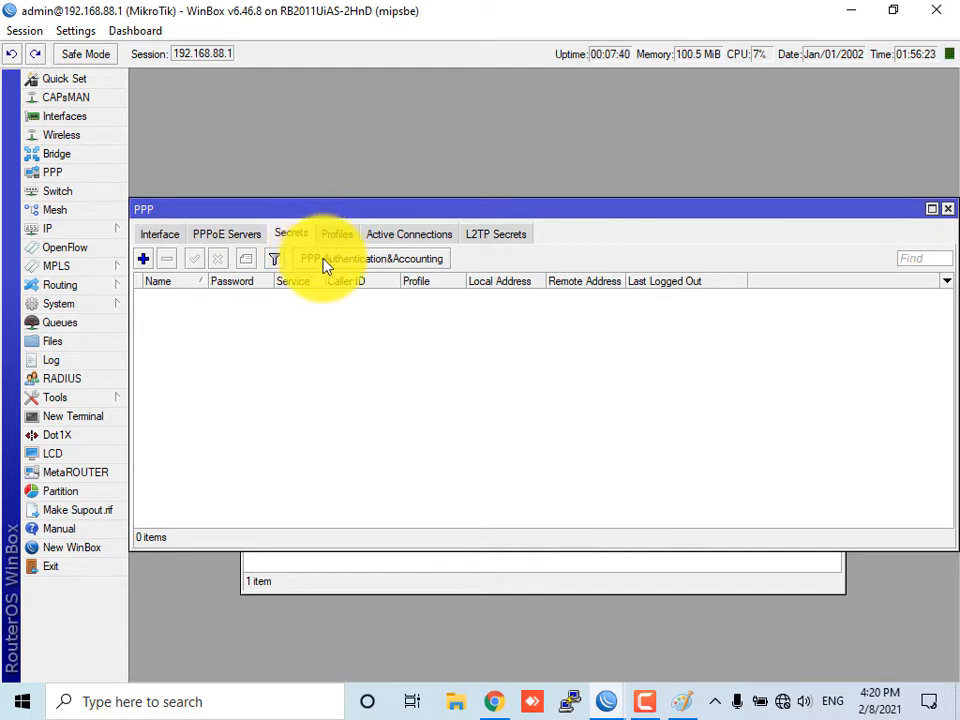
left_click(323, 262)
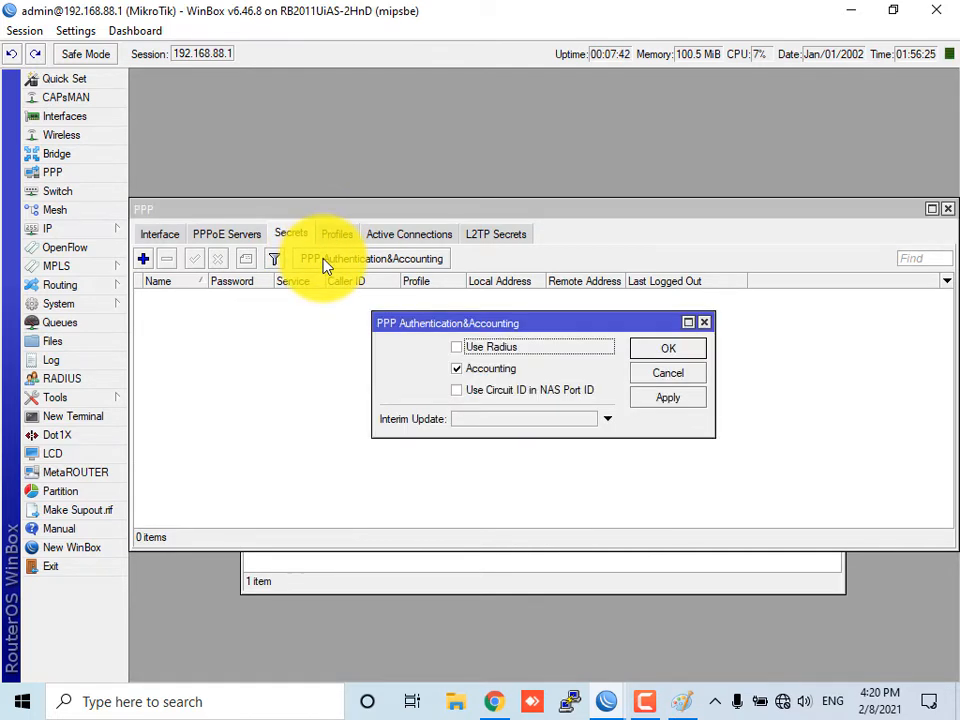
left_click(458, 347)
left_click(670, 398)
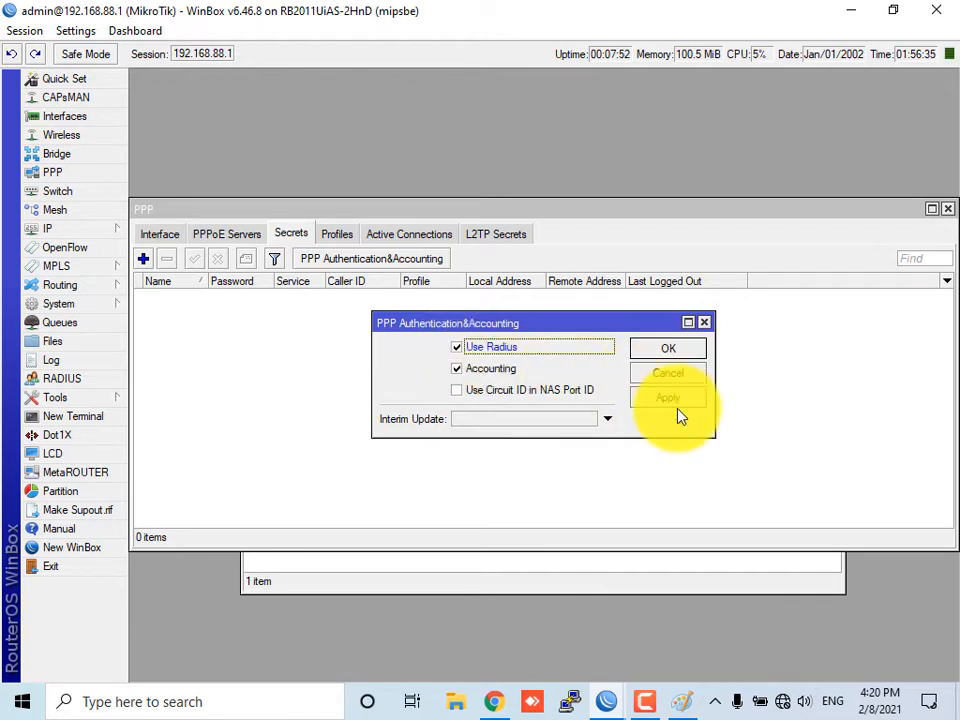
left_click(676, 350)
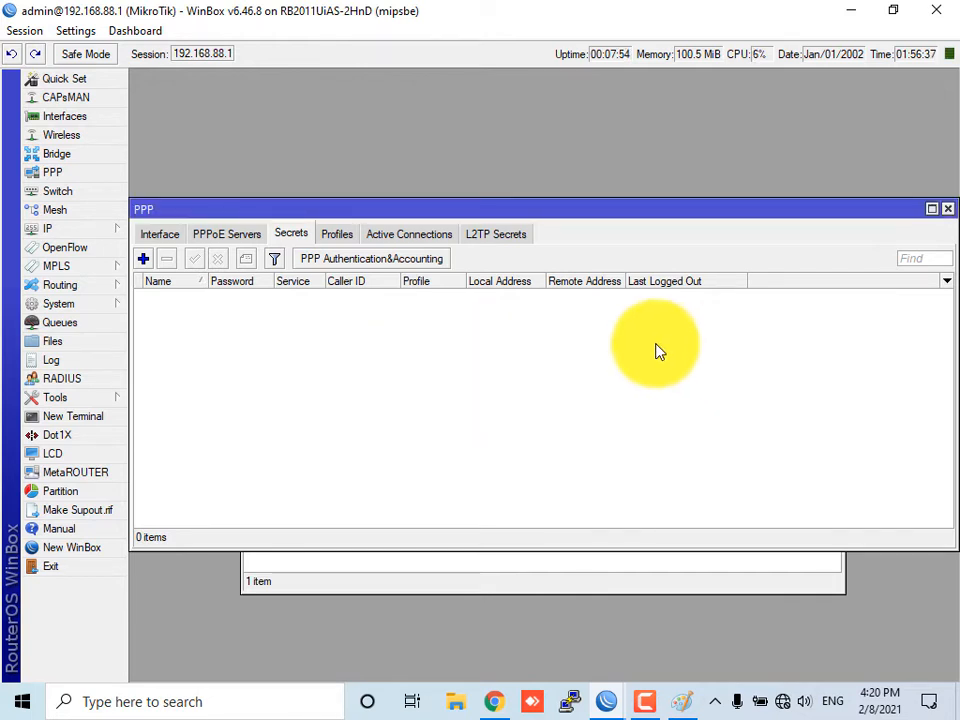
Inspect the default hotspot user profile's General, Queue and Scripts settings without saving changes
left_click(88, 233)
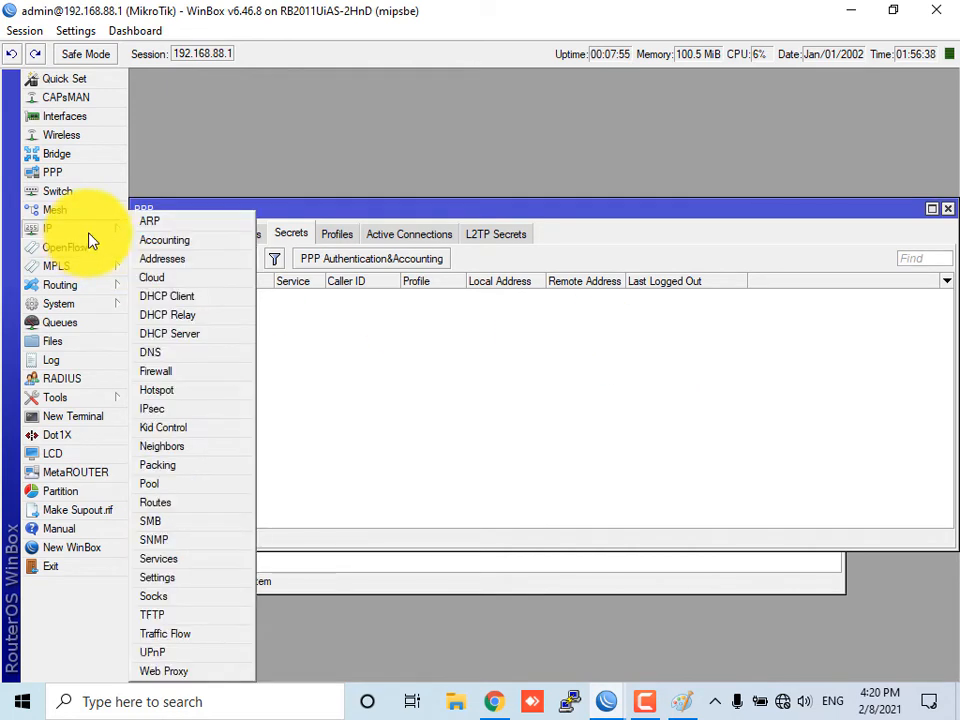
left_click(178, 390)
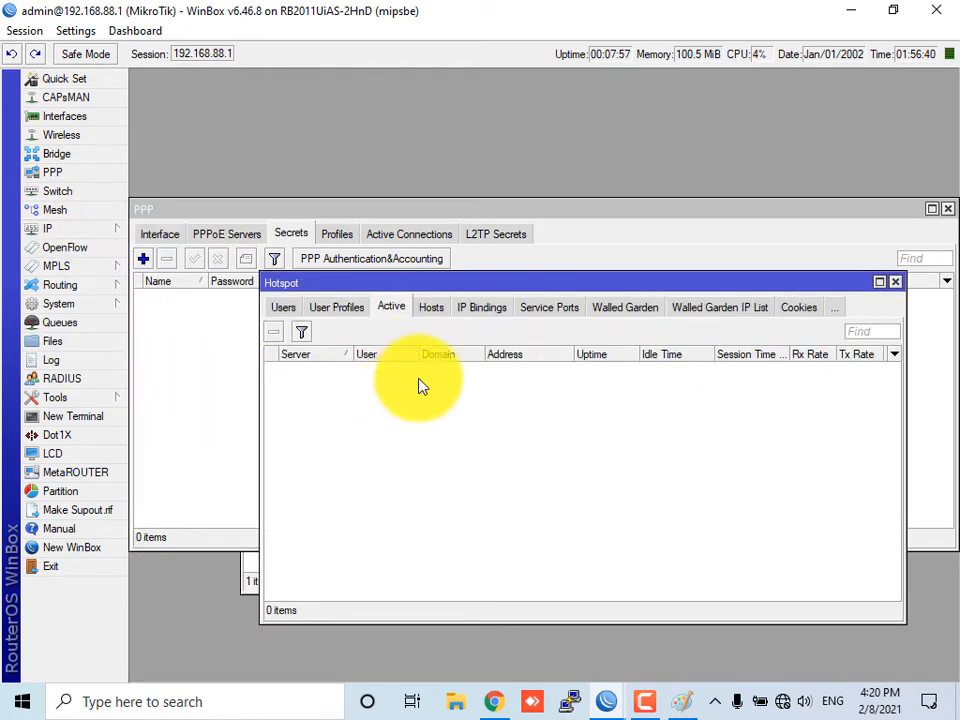
left_click(338, 309)
double_click(312, 369)
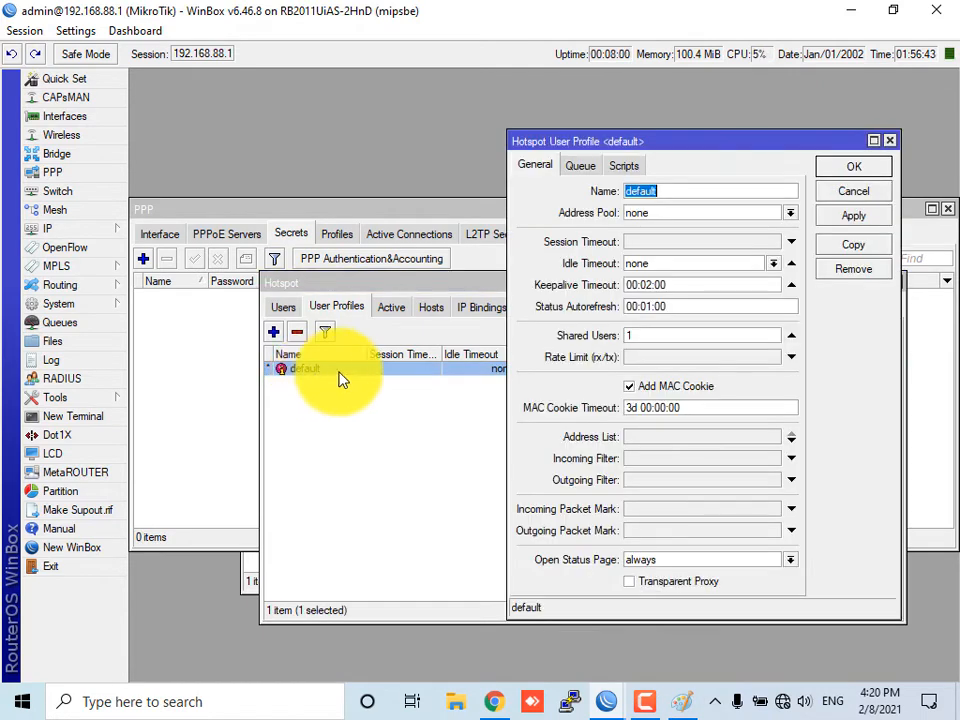
left_click(580, 166)
left_click(624, 166)
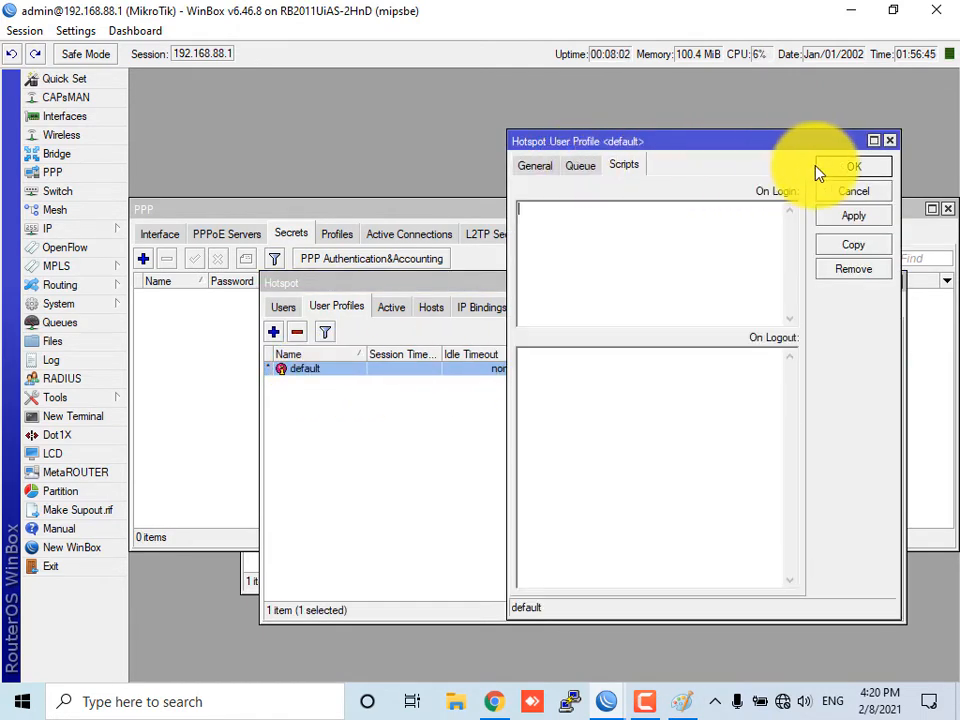
left_click(852, 191)
Review the default hotspot server profile's Login and RADIUS settings, keeping Use RADIUS enabled
left_click(283, 307)
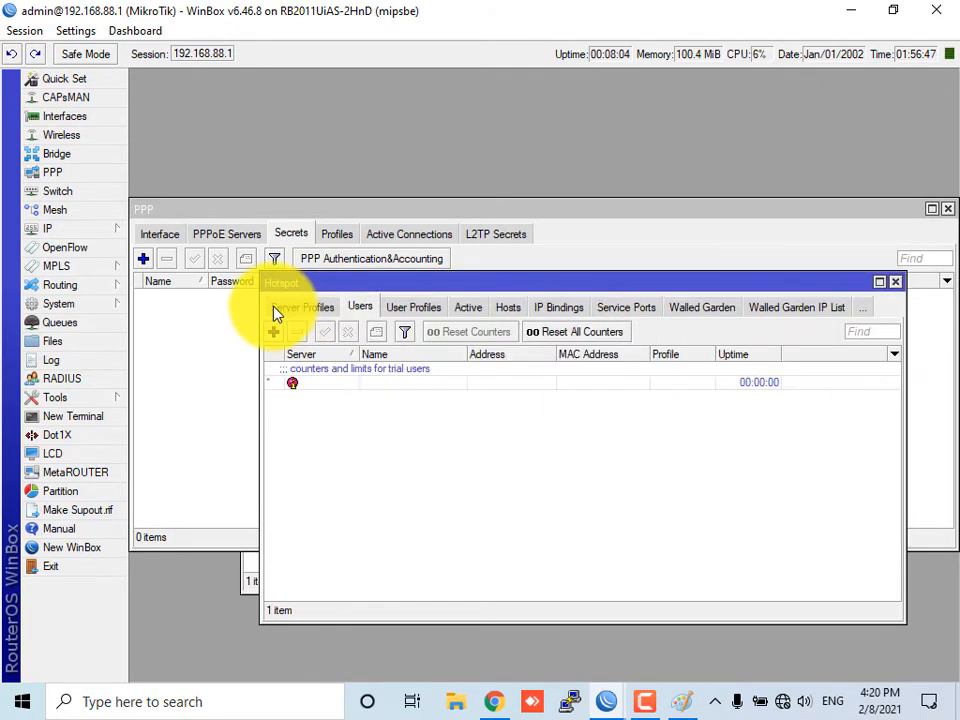
left_click(295, 308)
double_click(366, 370)
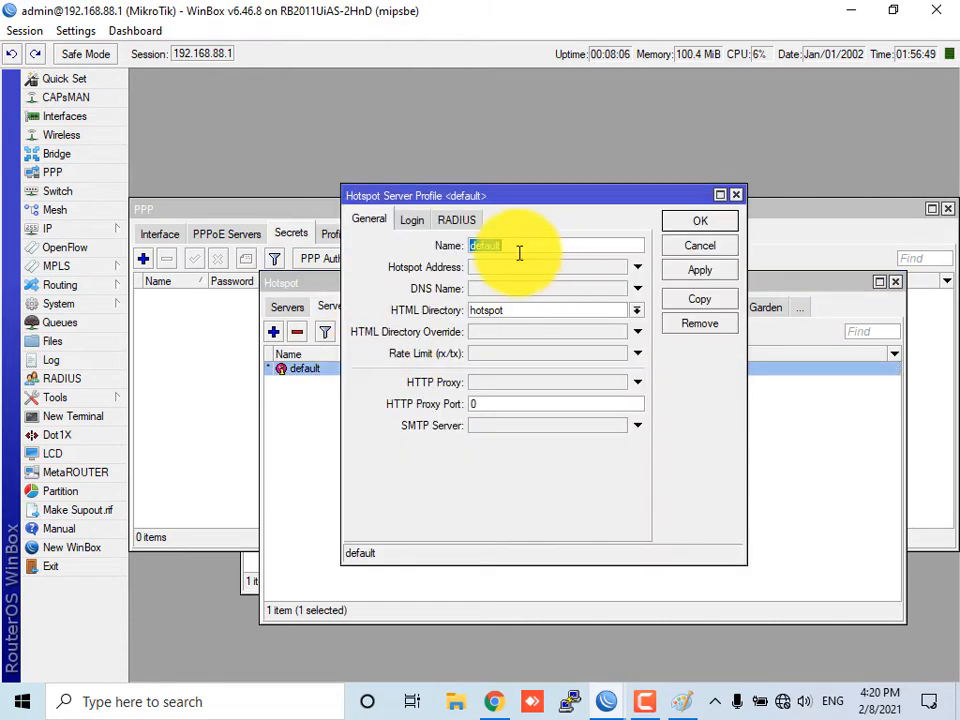
left_click(418, 221)
left_click(455, 222)
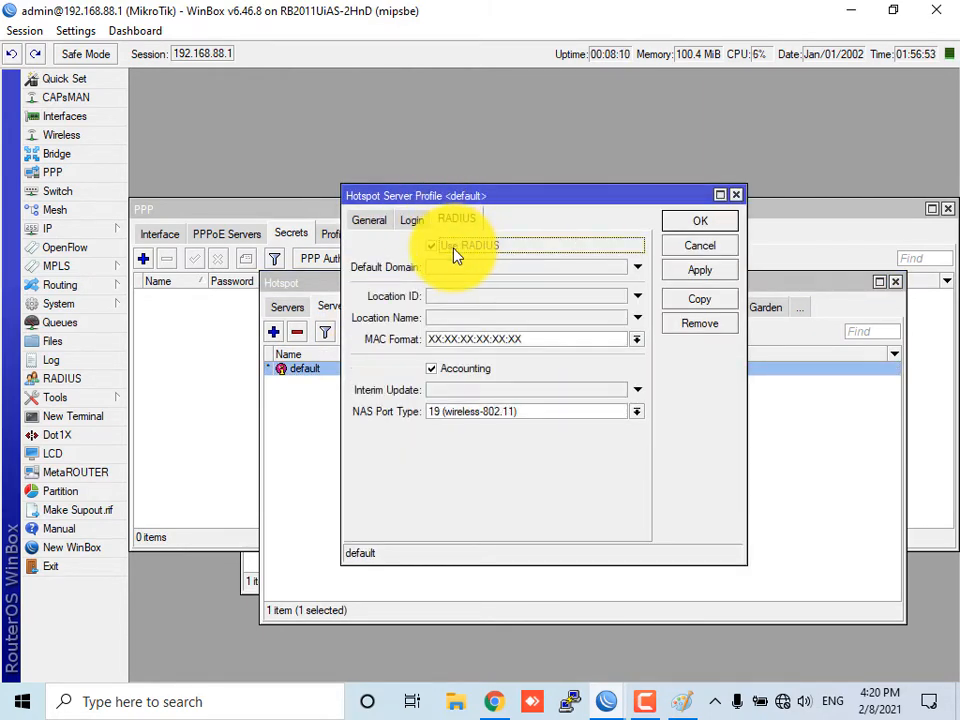
left_click(700, 221)
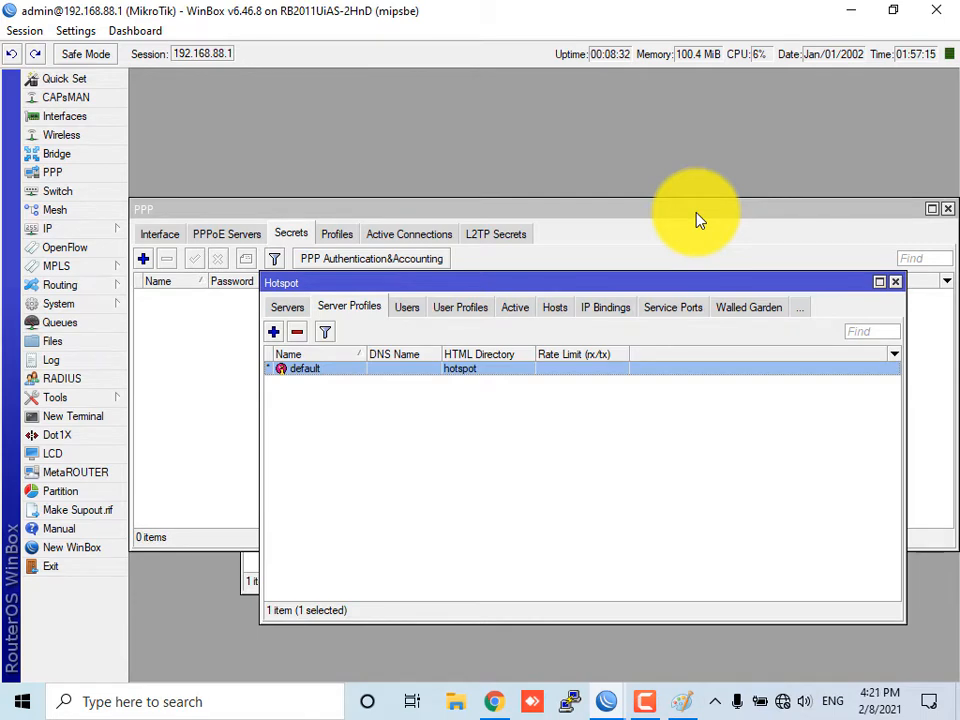
Switch to User Manager in the browser and add a new router named Navttc with owner admin
left_click(848, 12)
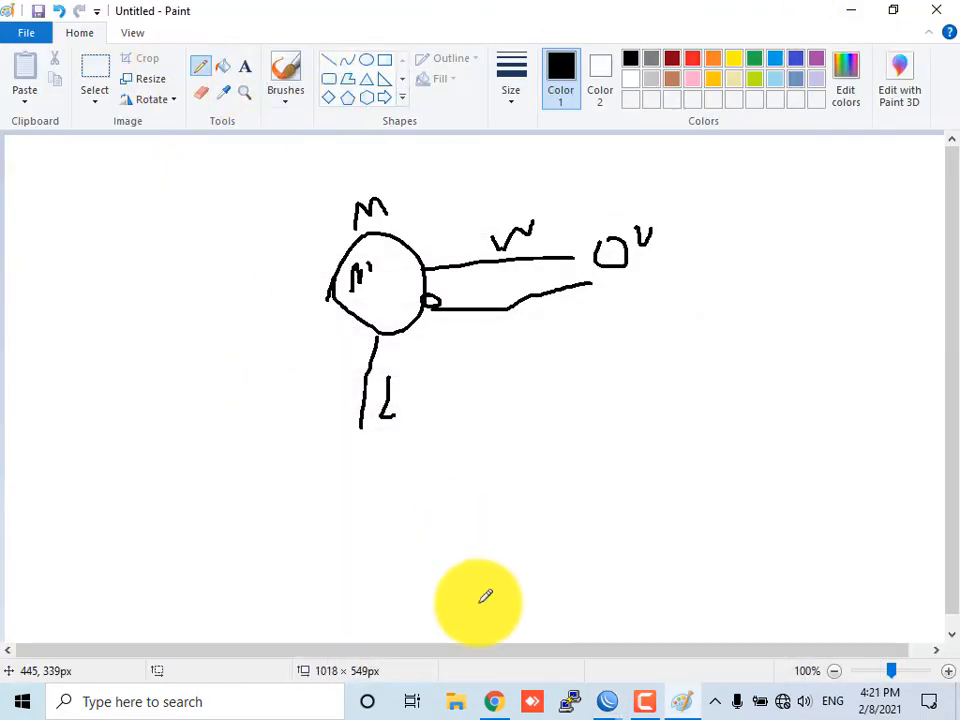
left_click(495, 703)
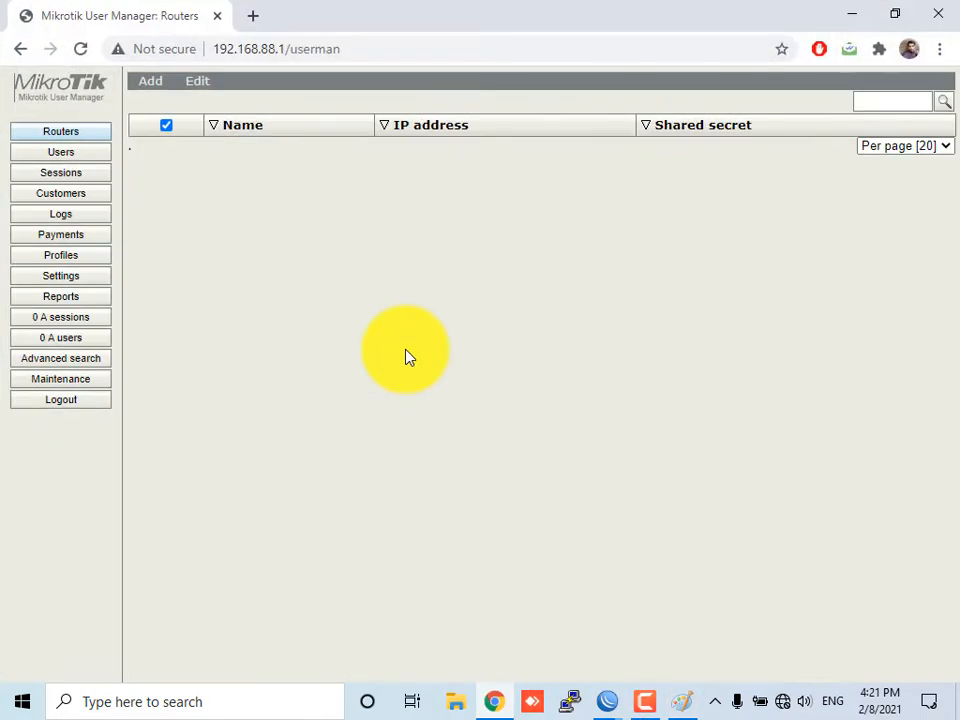
left_click(66, 133)
mouse_move(163, 88)
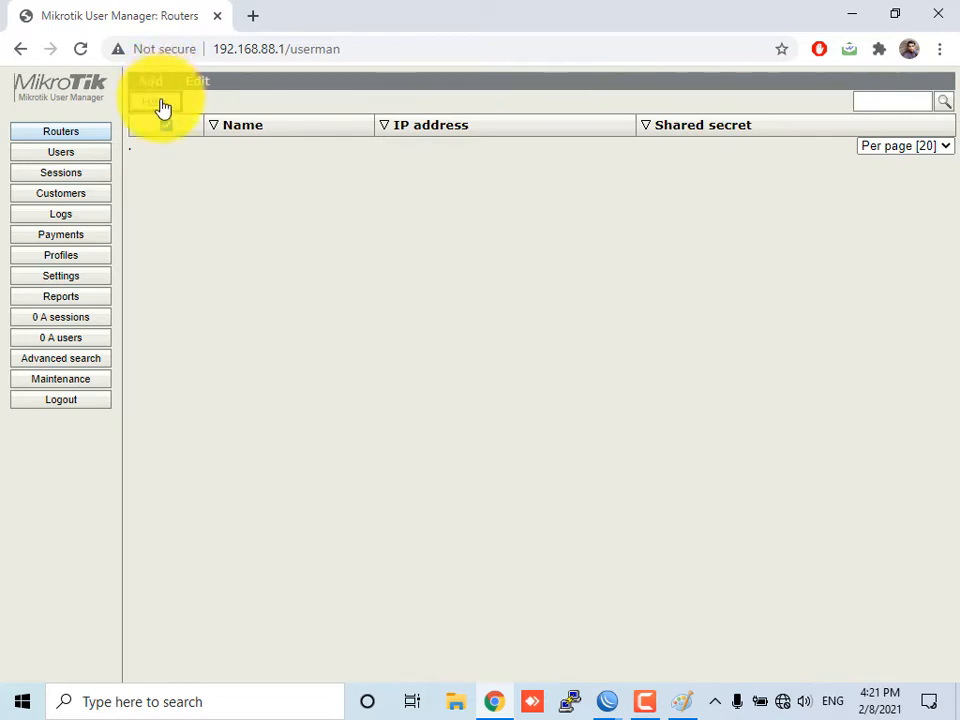
left_click(163, 107)
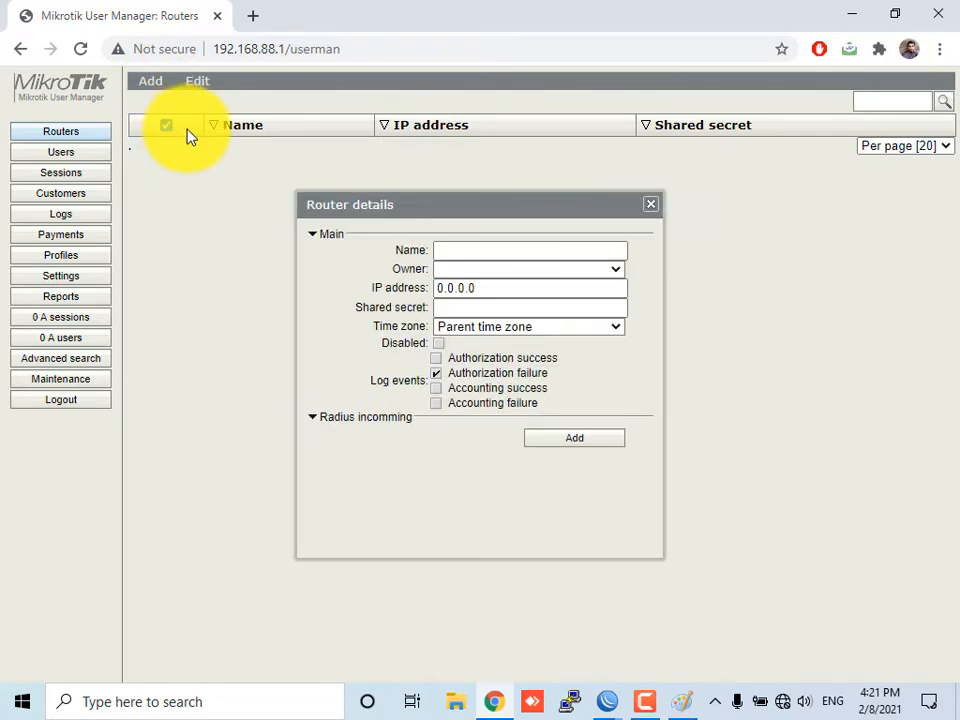
left_click(452, 246)
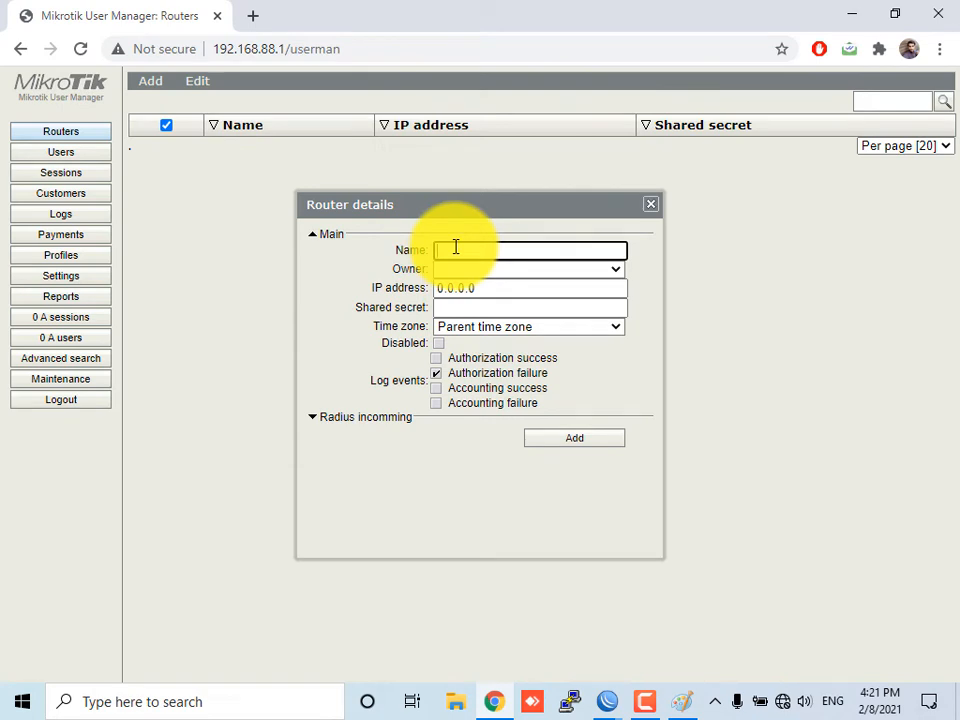
type("Navttc")
left_click(506, 269)
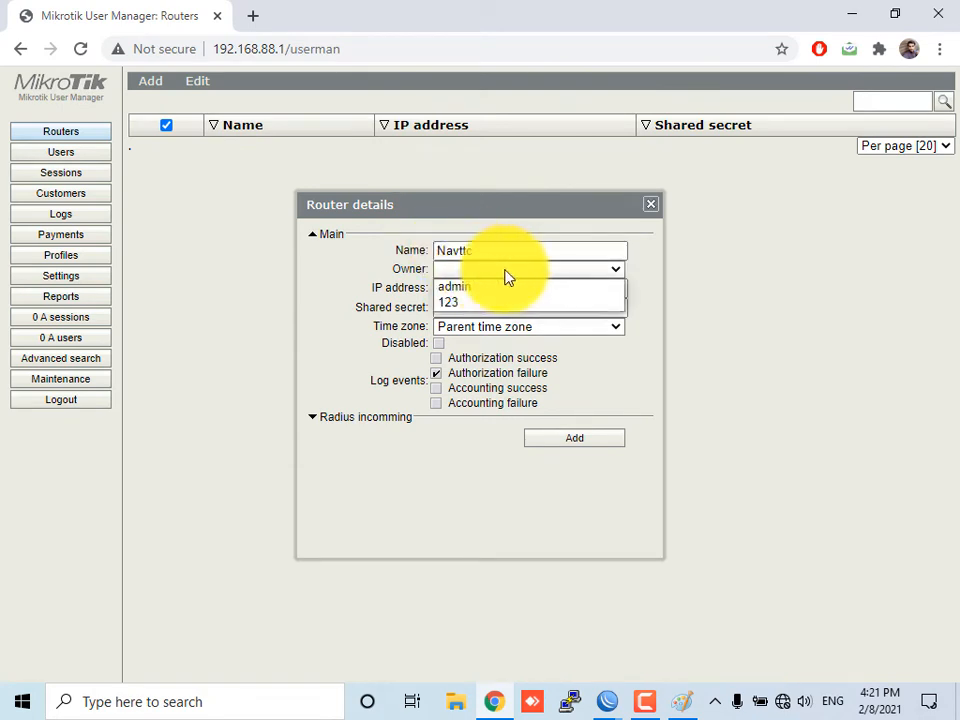
left_click(506, 287)
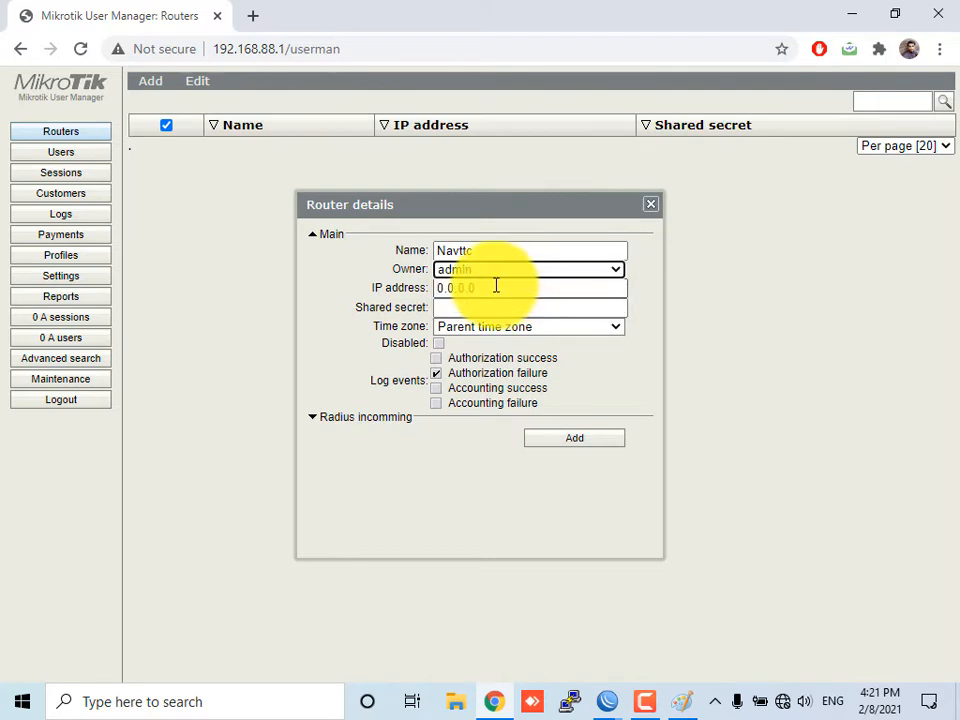
Set the new router's IP address to 192.168.88.1 and enter its RADIUS shared secret
left_click(470, 289)
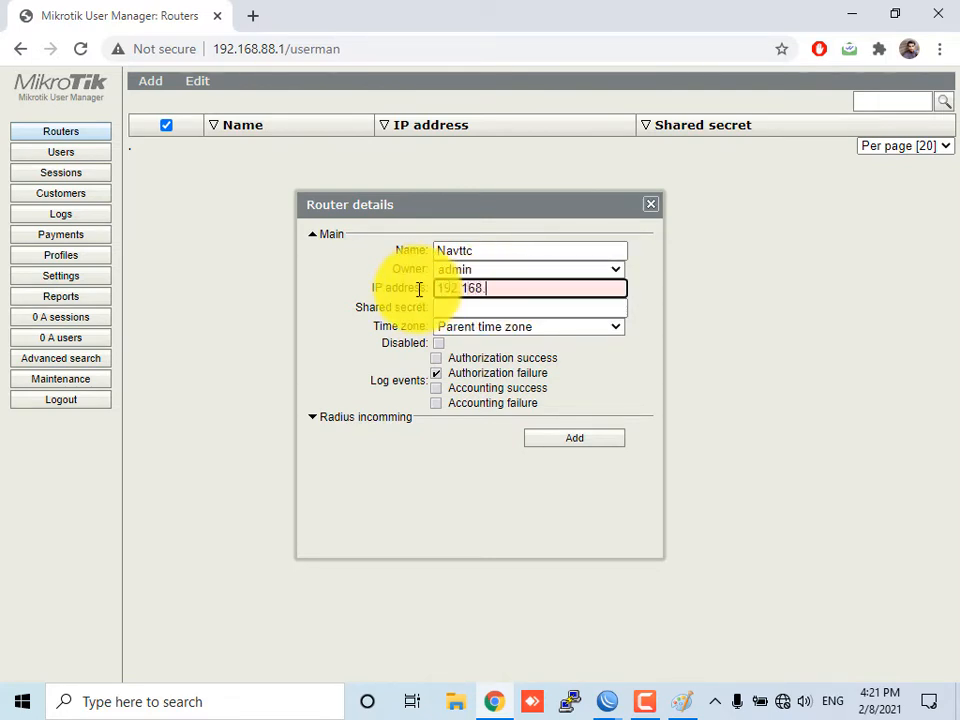
key("Tab")
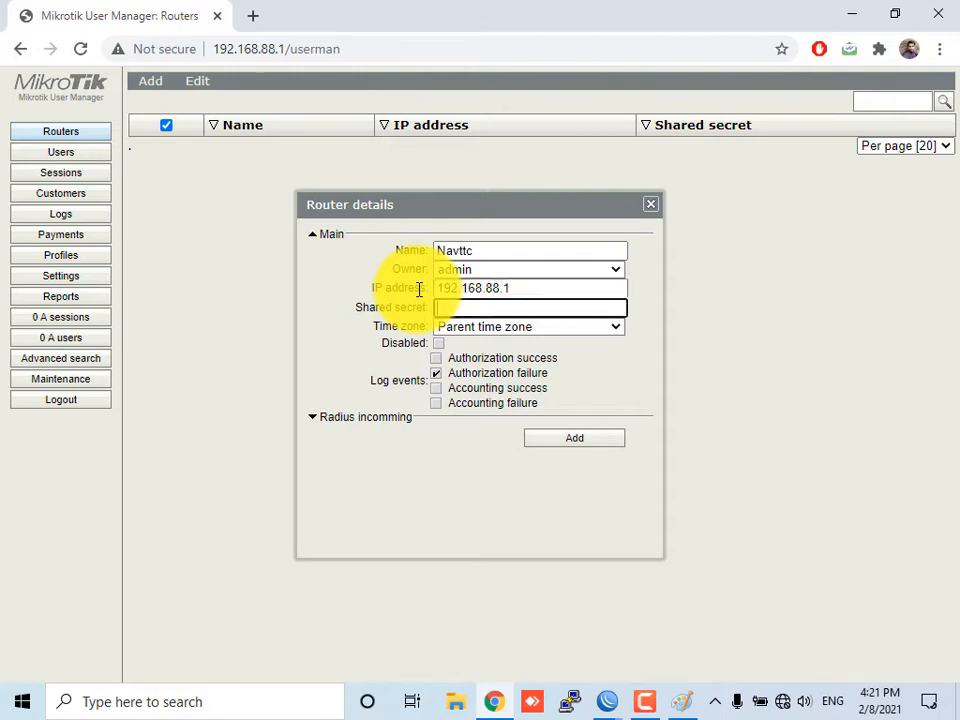
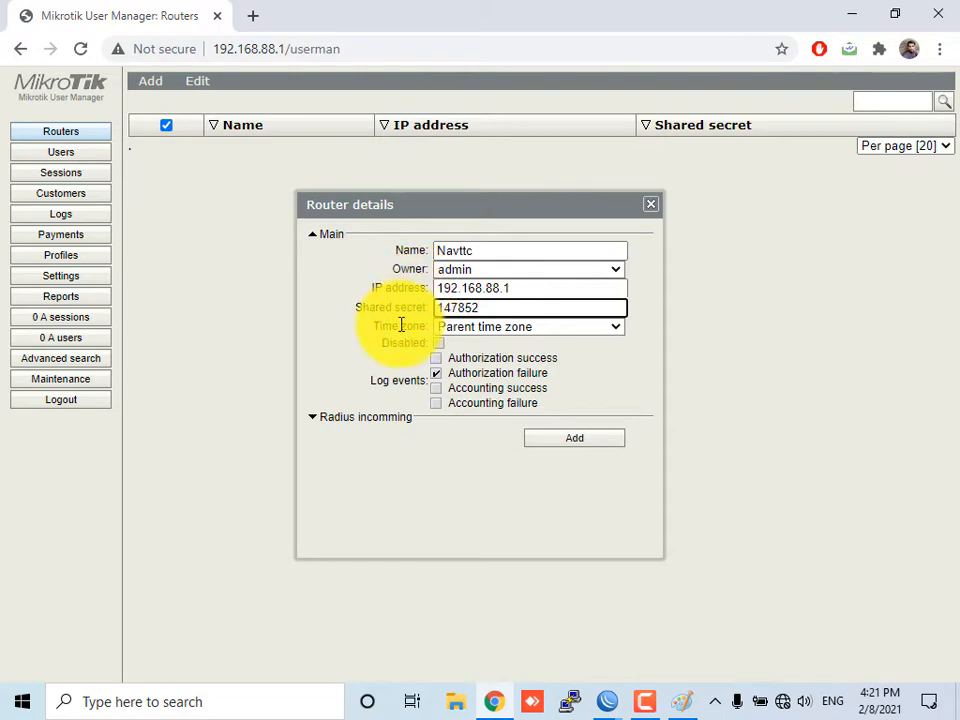
Set the router's time zone to +05:30
left_click(495, 328)
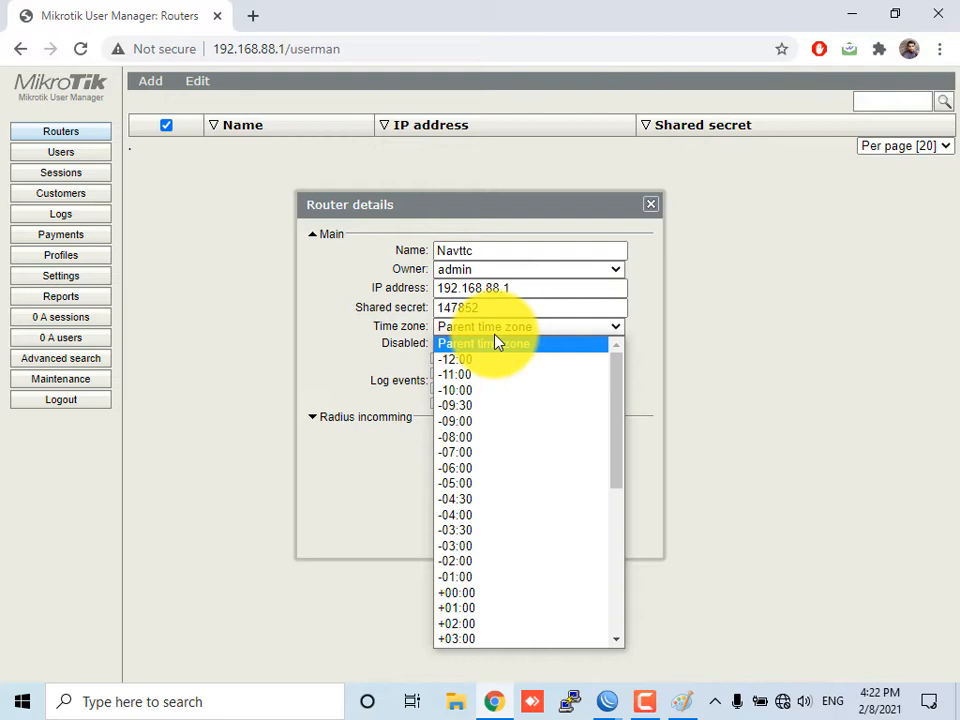
left_click(496, 343)
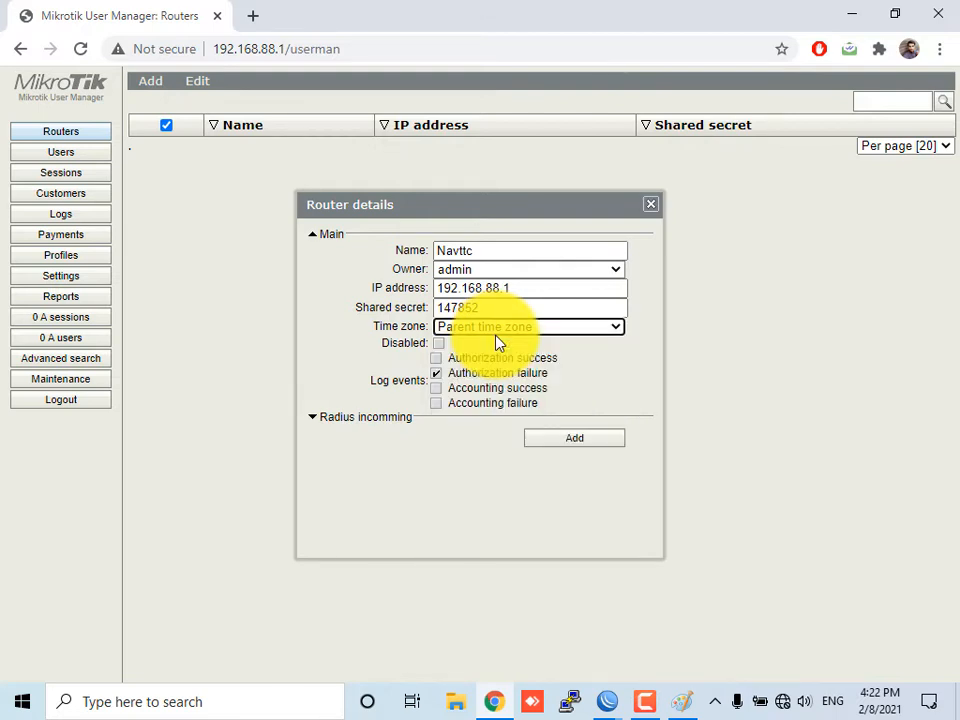
left_click(513, 329)
scroll(540, 475, "down", 7)
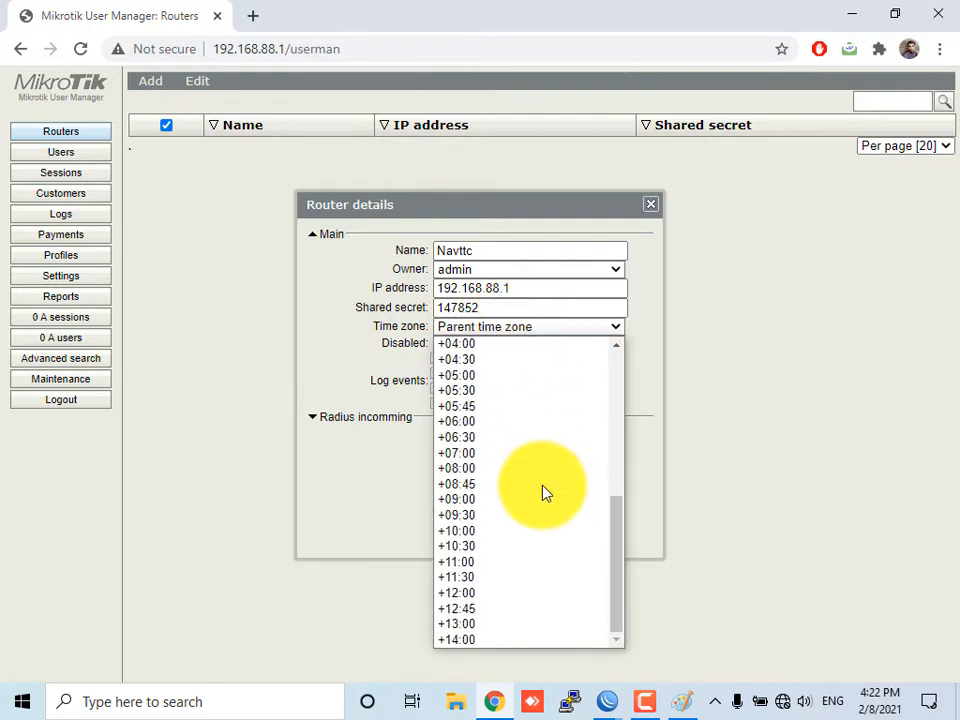
left_click(510, 391)
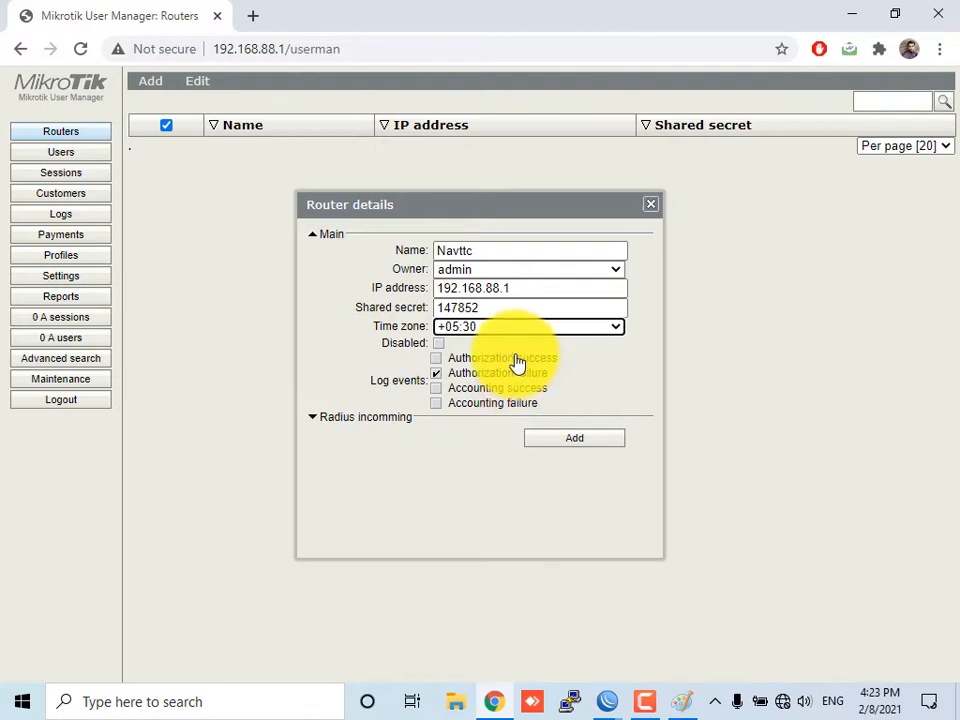
Enable authorization success, accounting success and accounting failure logging, then add the router
left_click(512, 360)
left_click(499, 389)
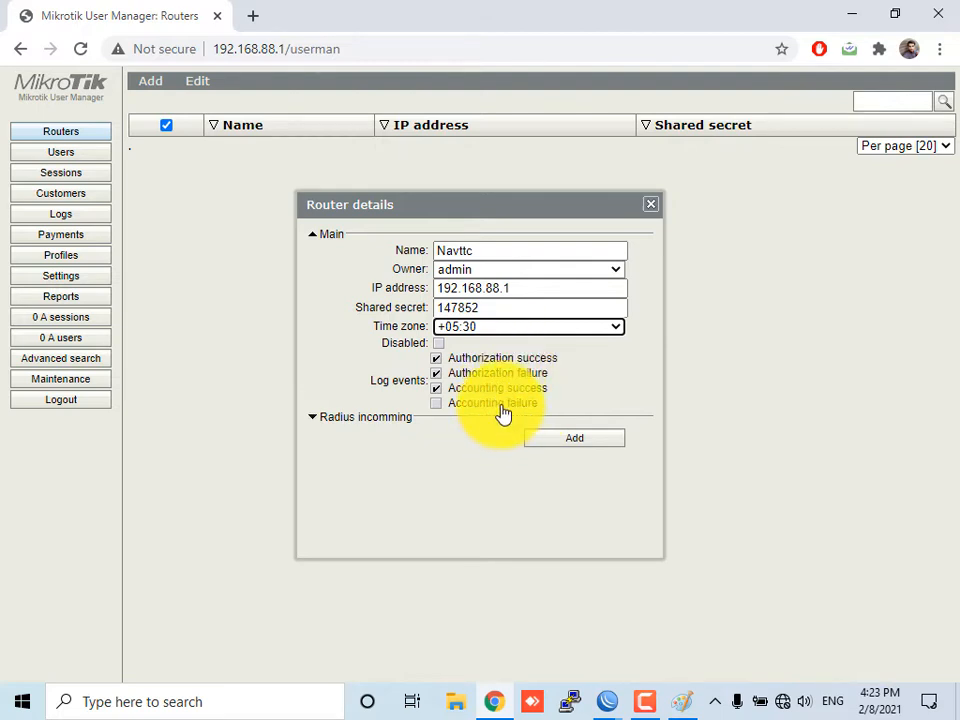
left_click(504, 410)
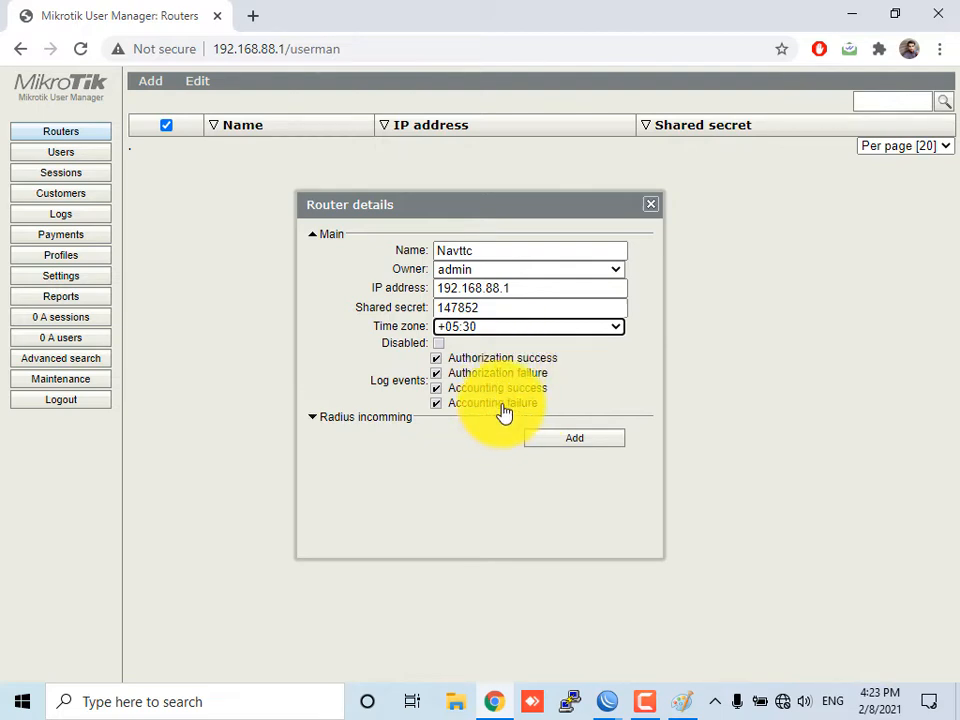
left_click(560, 440)
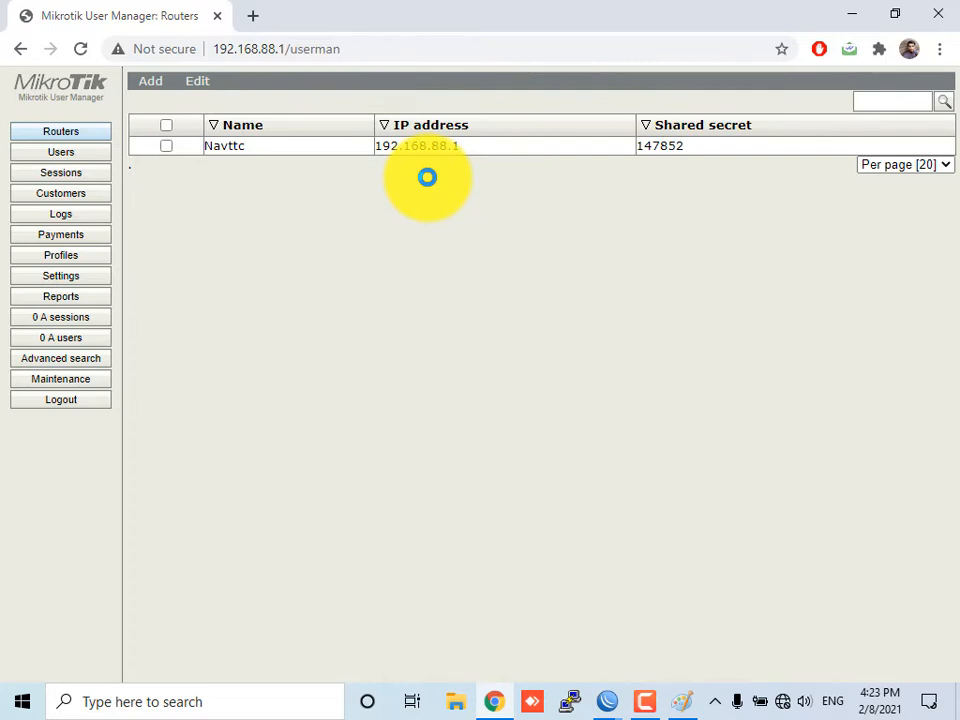
Remove the customer 123 from the User Manager customers list
left_click(38, 153)
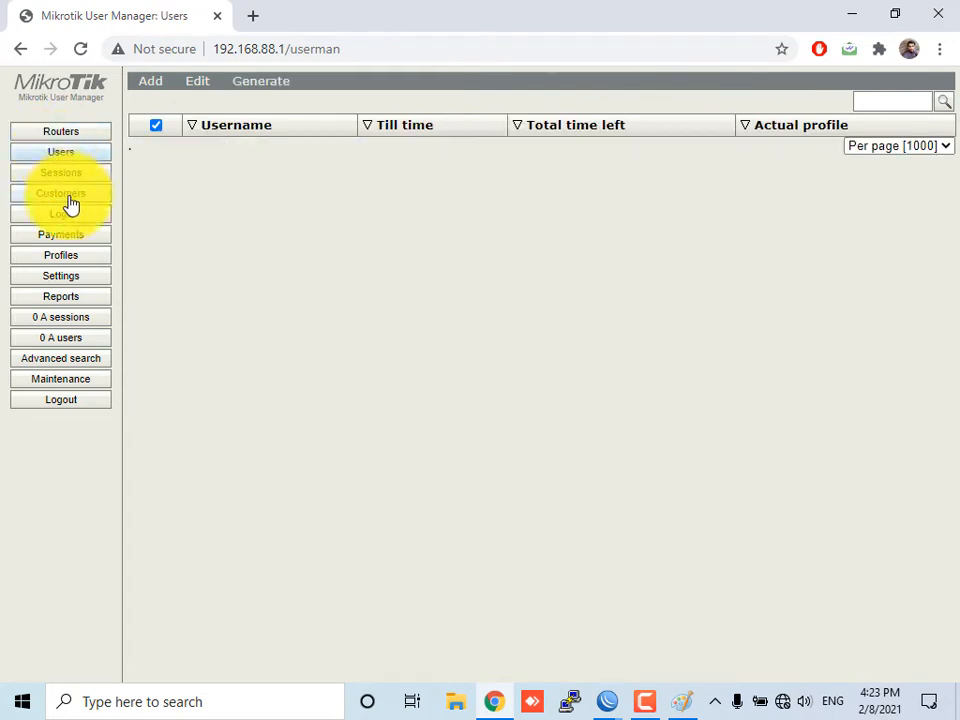
left_click(66, 195)
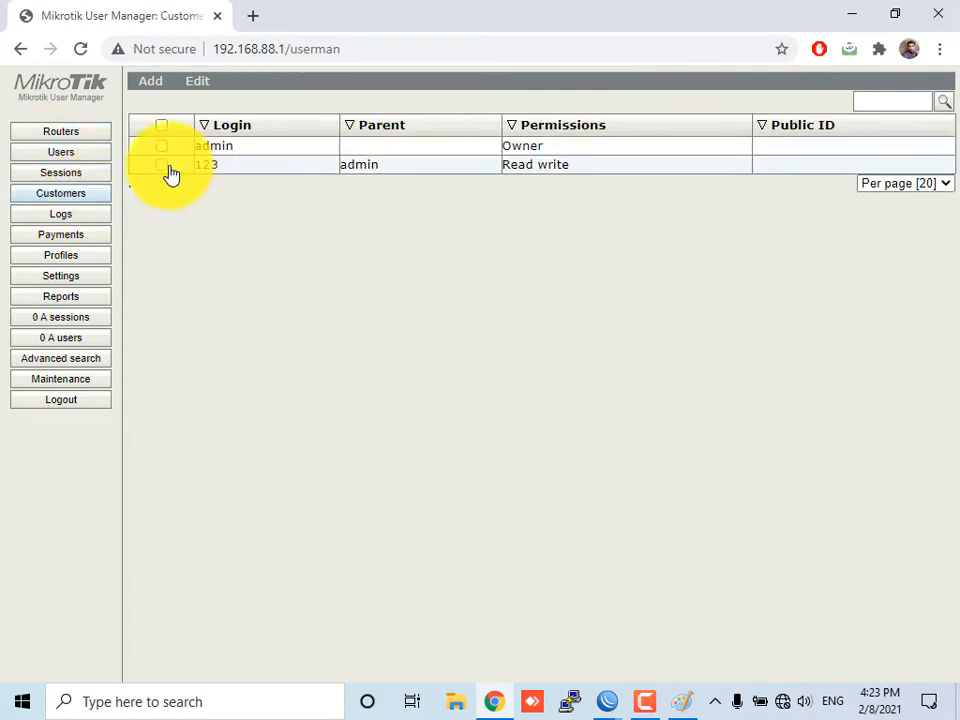
left_click(161, 164)
left_click(195, 82)
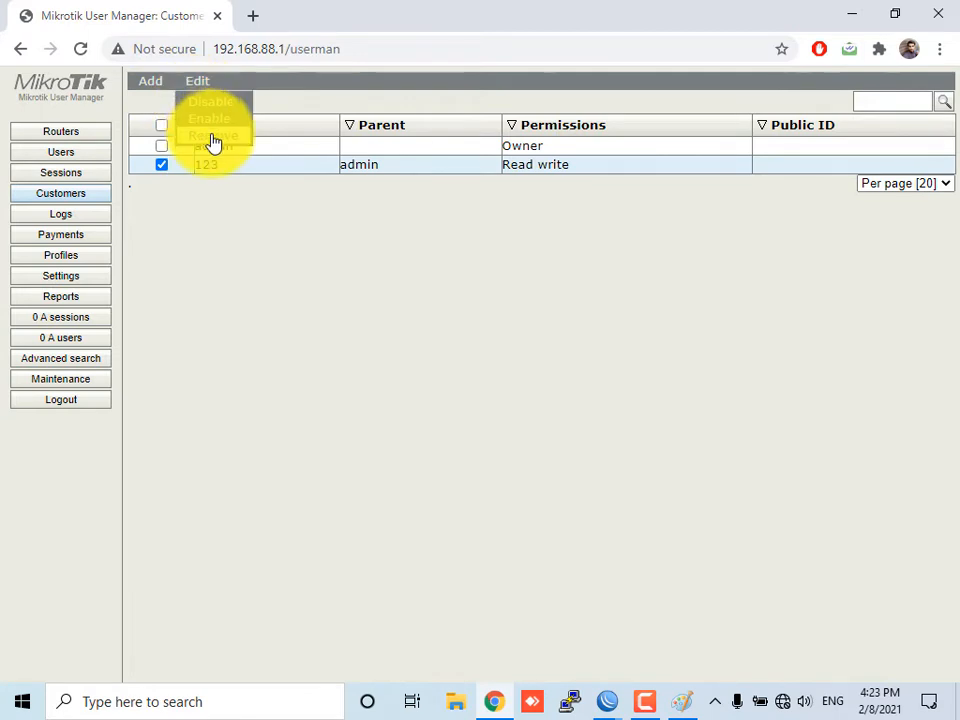
left_click(212, 140)
left_click(568, 176)
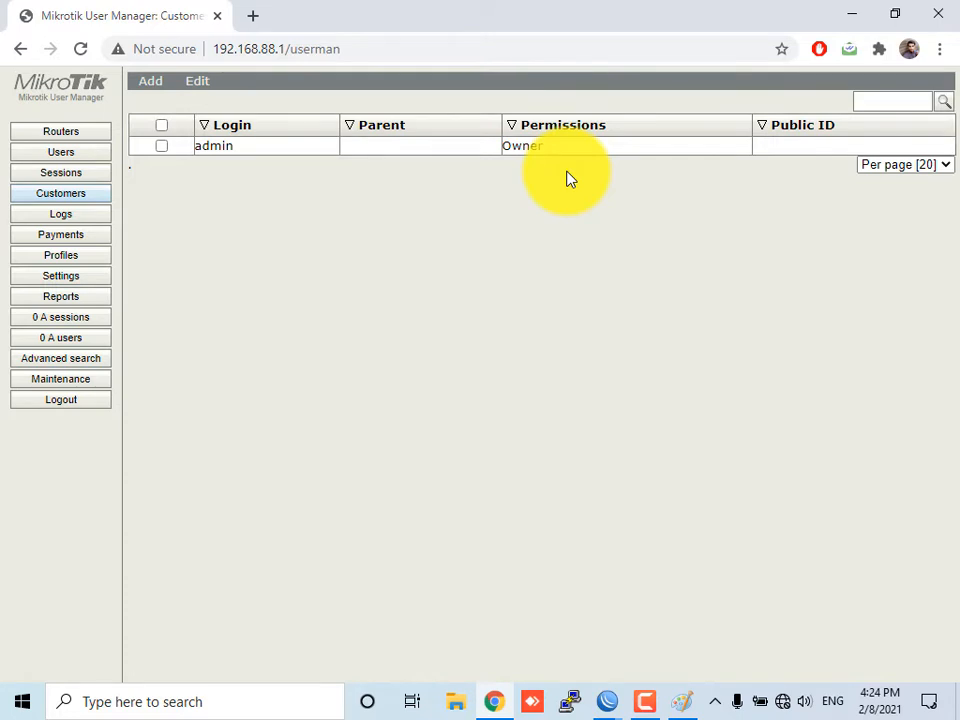
Start adding a new User Manager customer and enter the customer's login name and account password
left_click(157, 107)
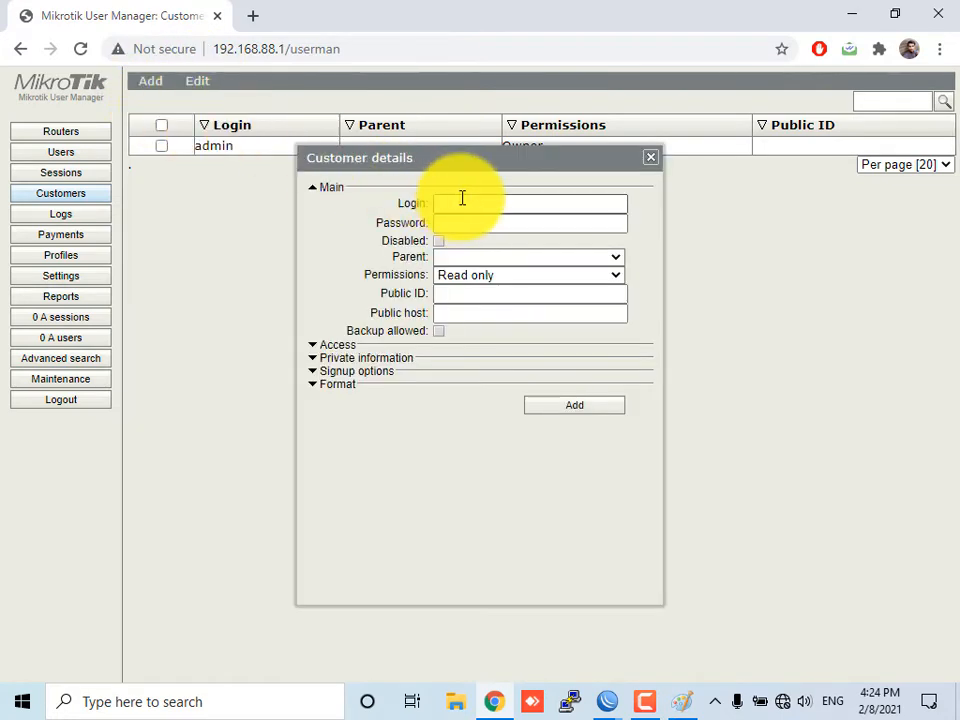
left_click_drag(465, 167, 457, 237)
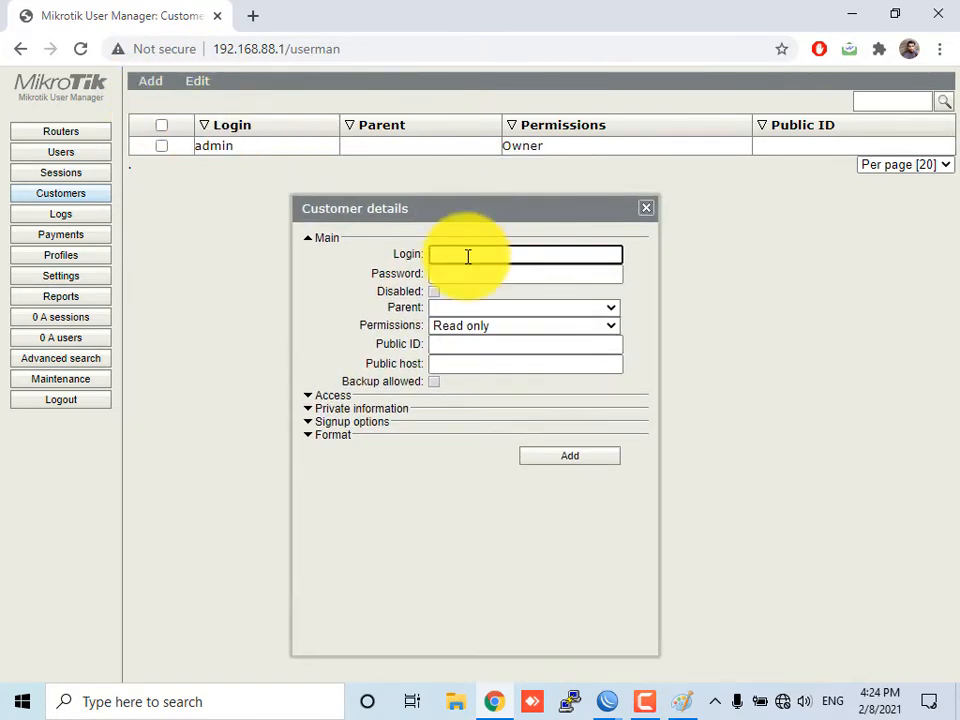
type("zubair")
key("Tab")
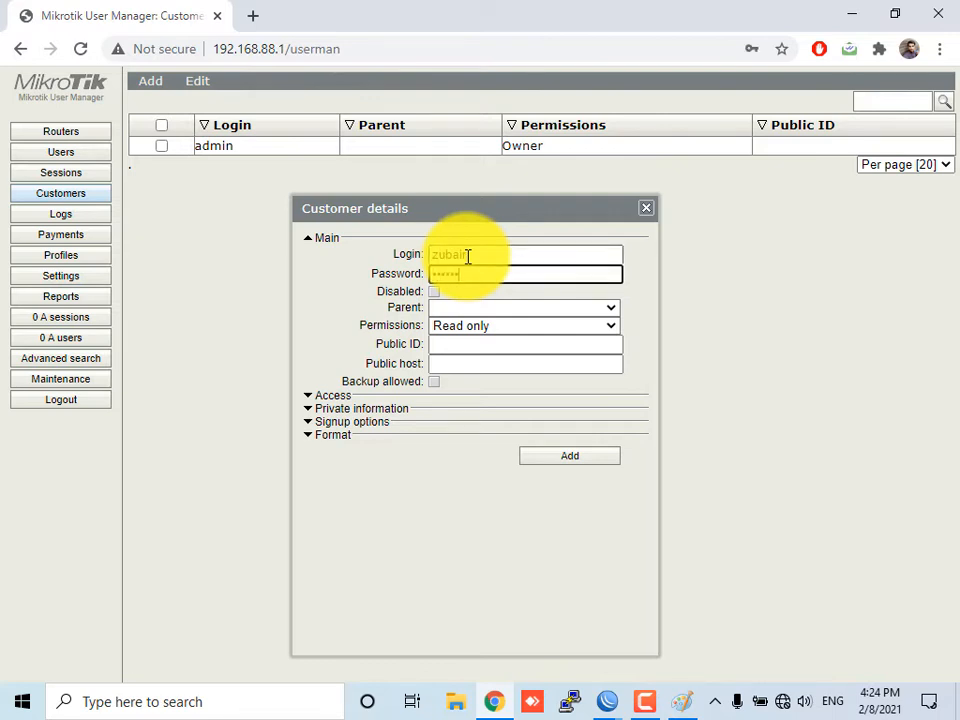
Set the new customer's parent to admin and its permissions to Read write
left_click(482, 309)
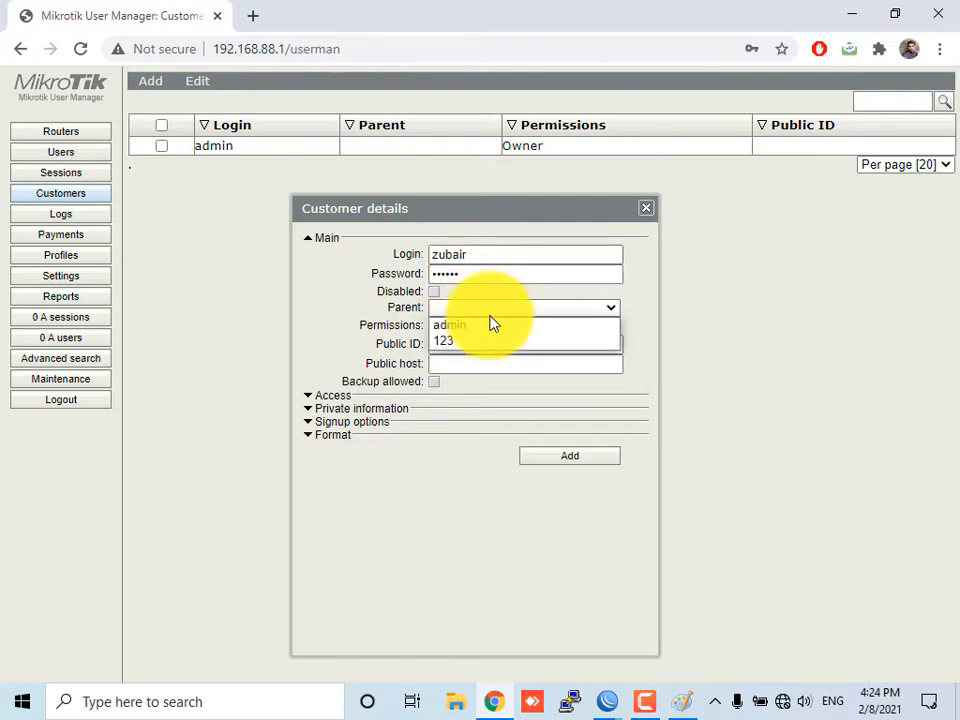
left_click(507, 326)
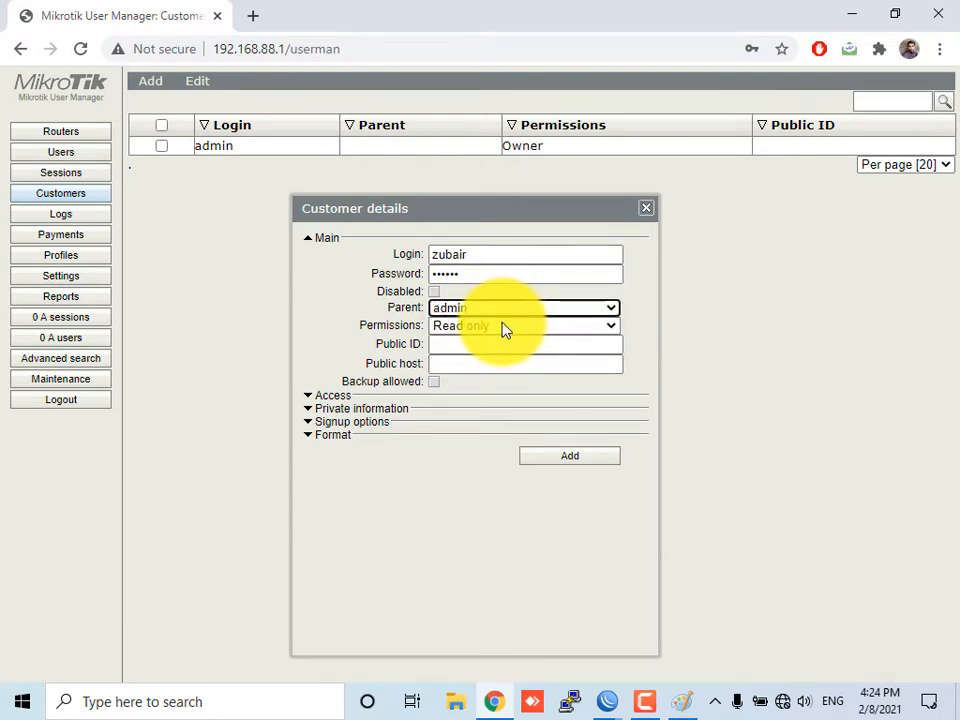
left_click(507, 327)
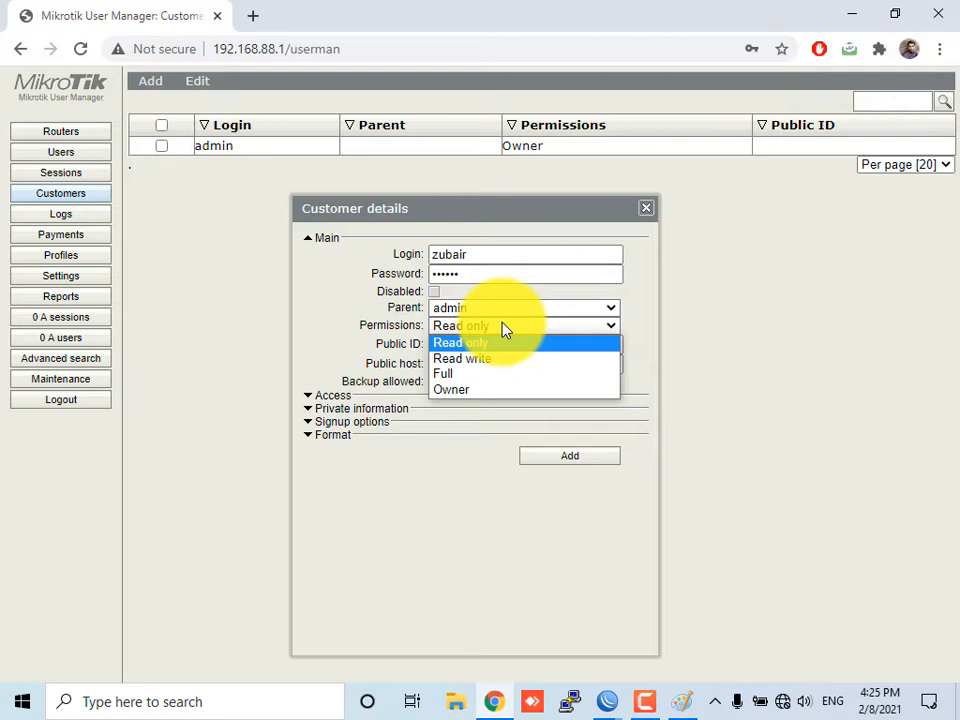
left_click(573, 361)
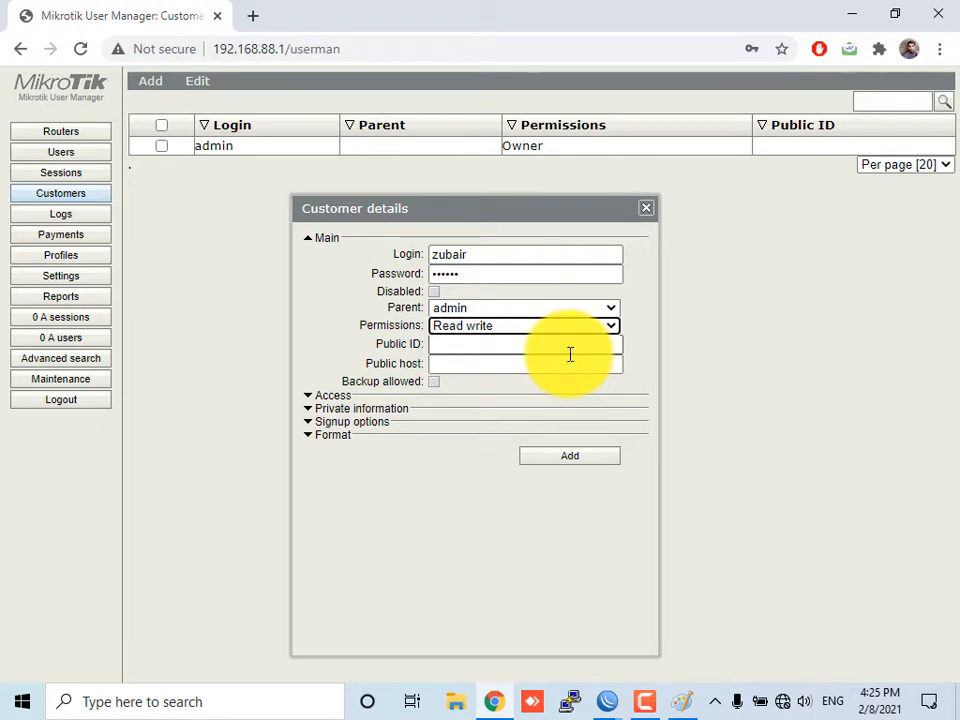
left_click(570, 354)
left_click(461, 363)
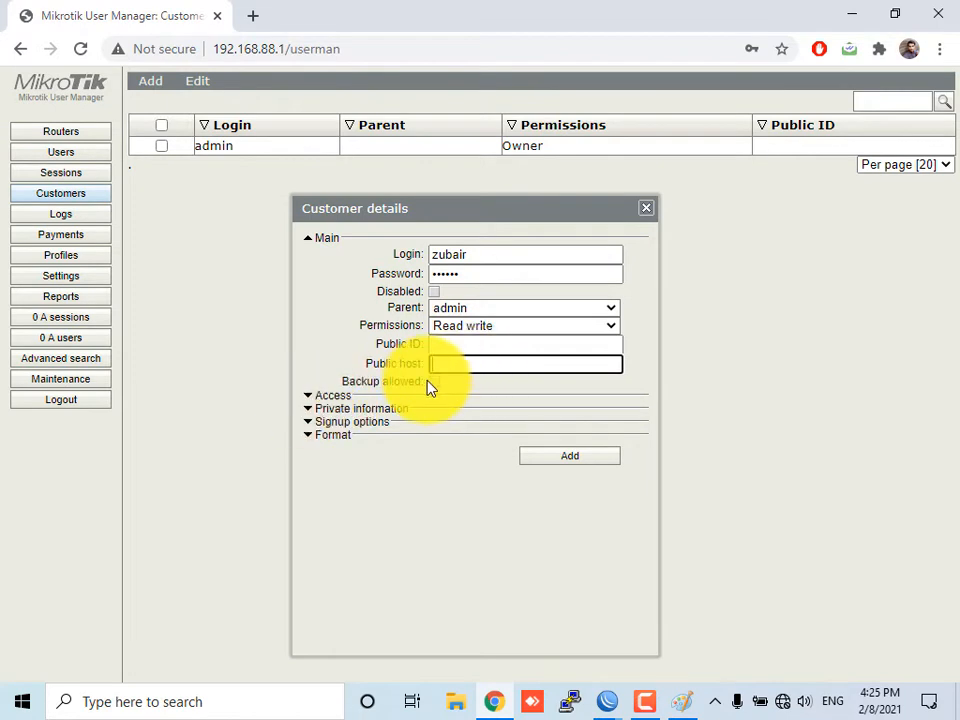
Expand the customer's access options and clear the Parents routers and Parents users access rights
left_click(330, 395)
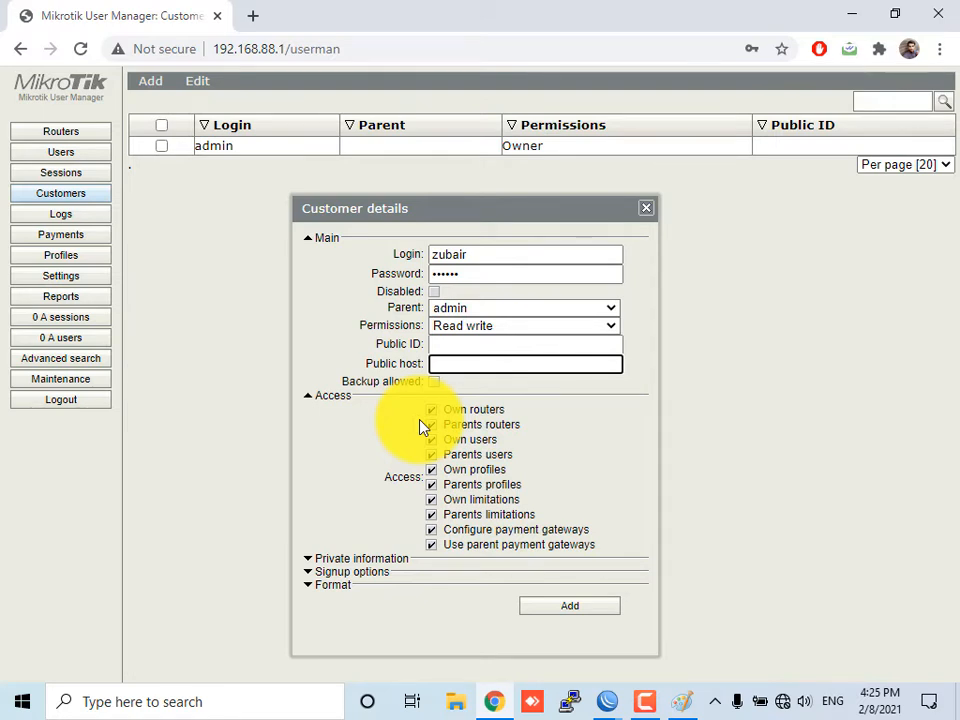
left_click(493, 432)
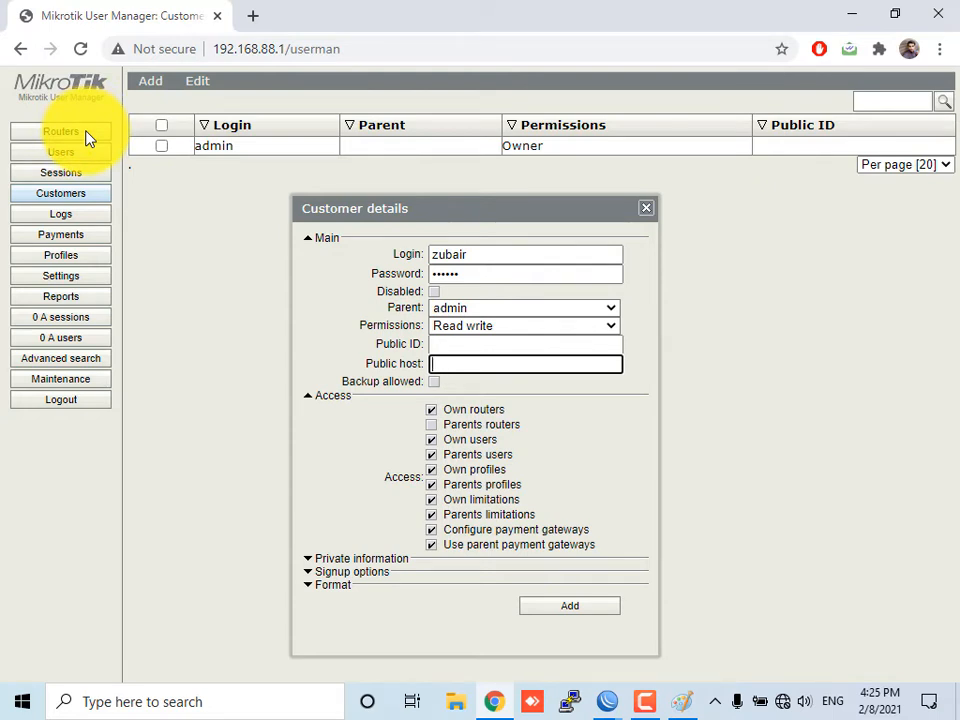
left_click(433, 456)
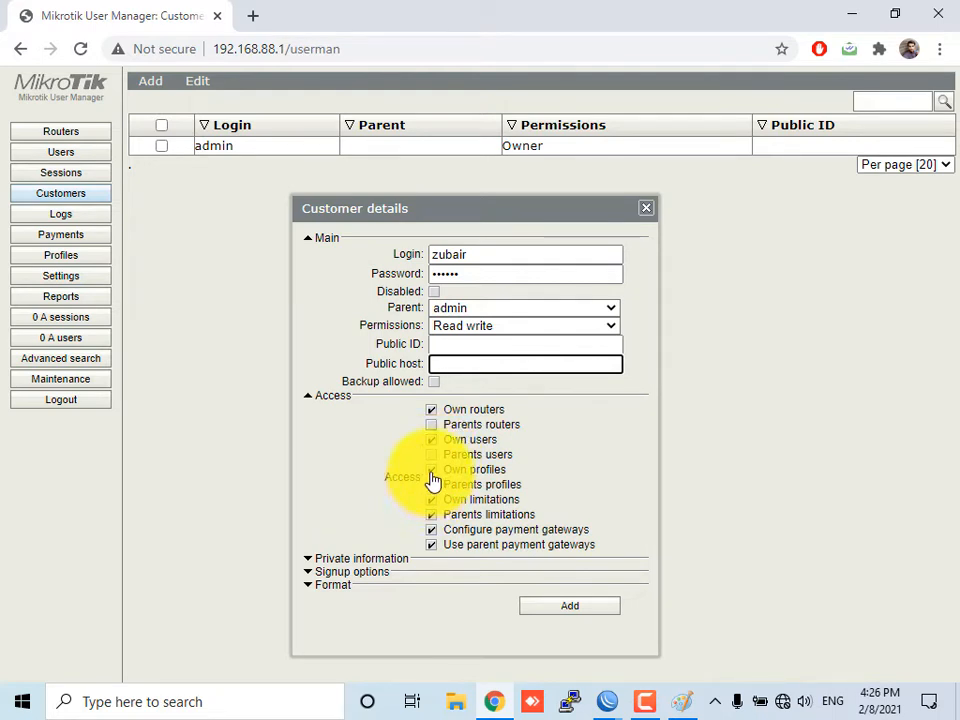
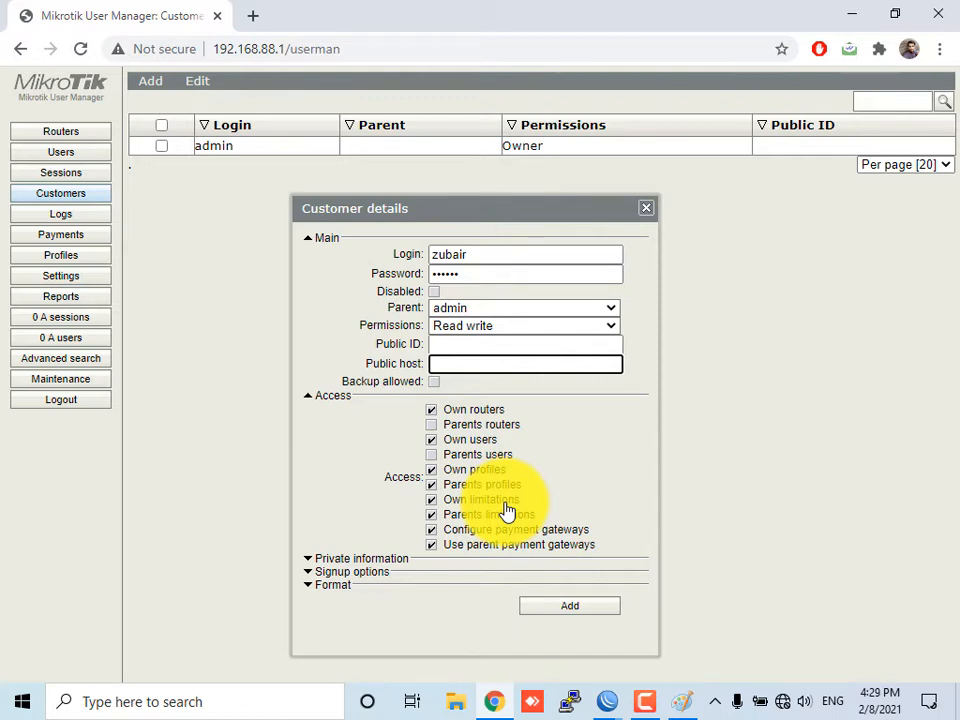
Expand the customer's private information, signup and format sections and set the currency to PKR
left_click(340, 562)
scroll(360, 576, "down", 1)
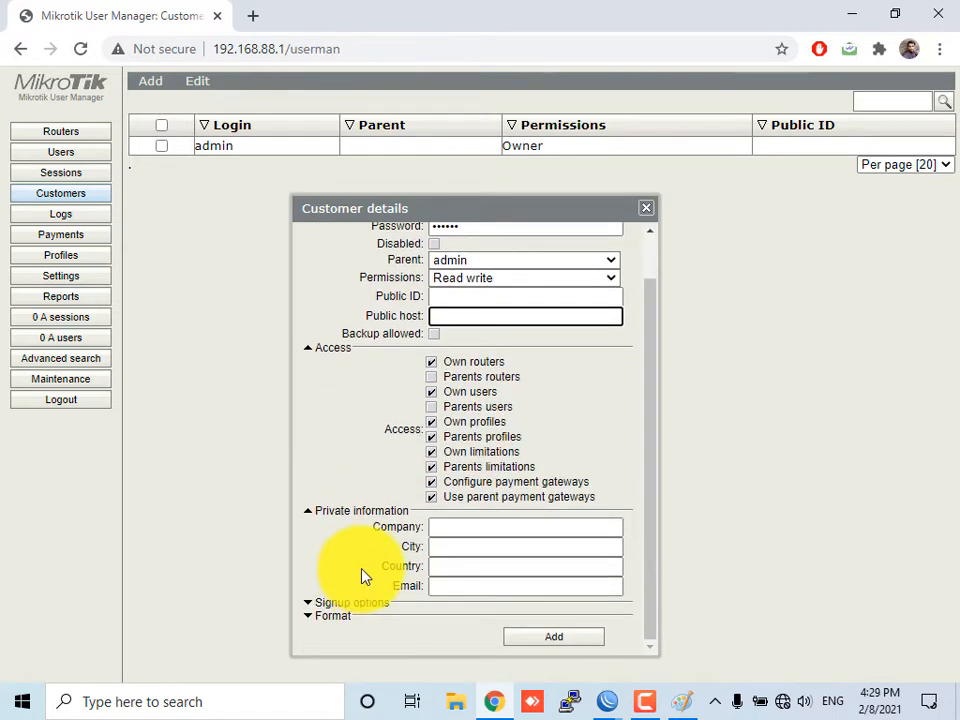
left_click(346, 605)
scroll(368, 508, "down", 1)
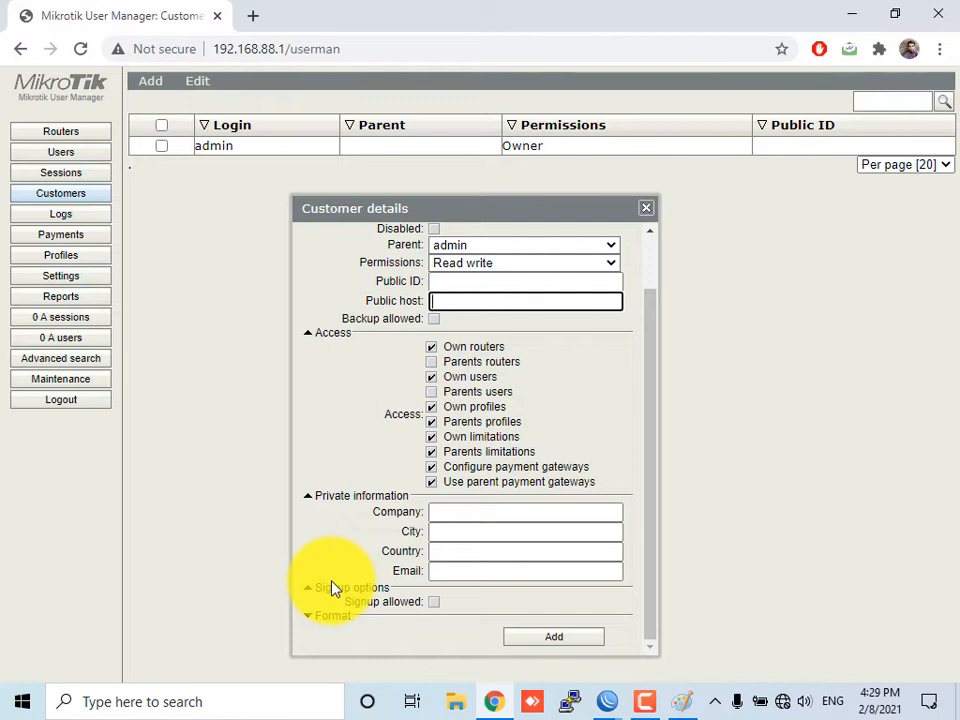
left_click(335, 617)
scroll(454, 583, "down", 1)
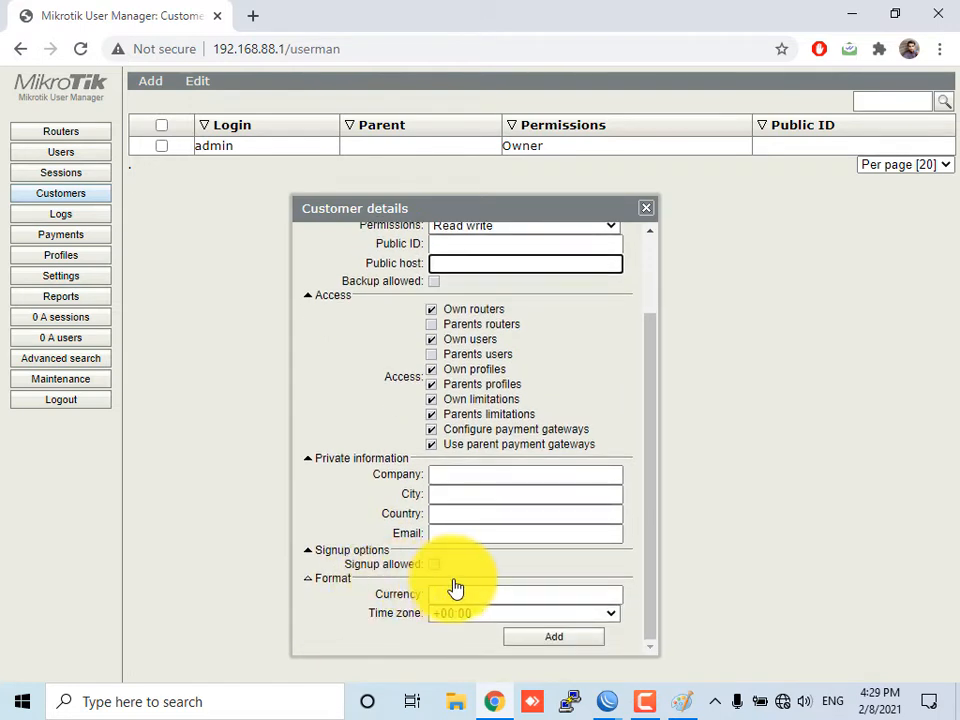
left_click(480, 590)
type("PKR")
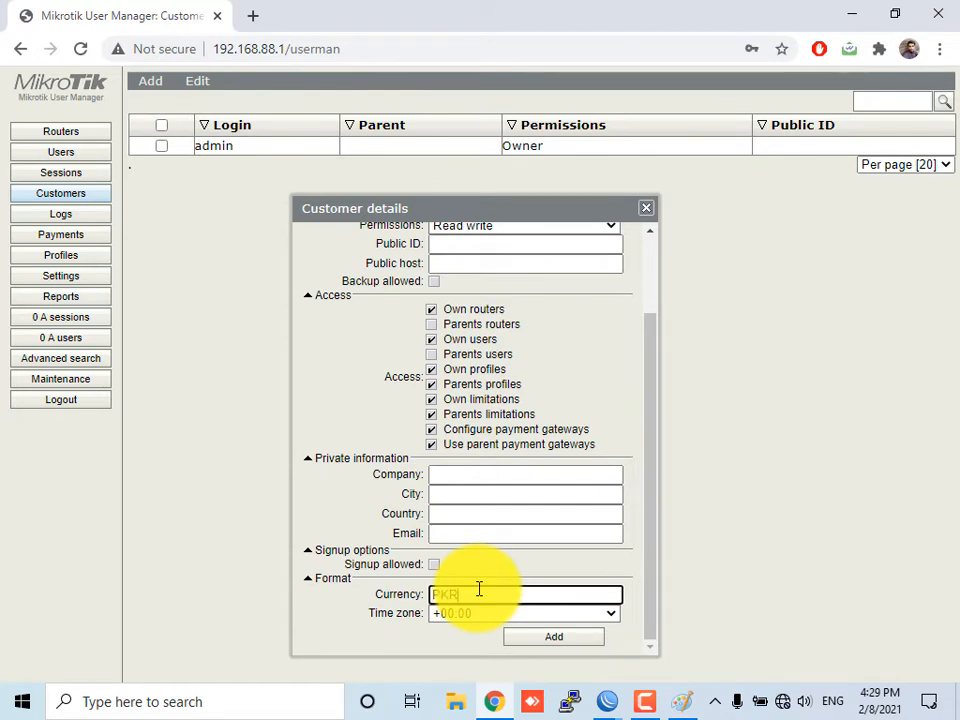
Set the customer's time zone to +05:00 and add the new customer
left_click(480, 615)
scroll(500, 540, "down", 5)
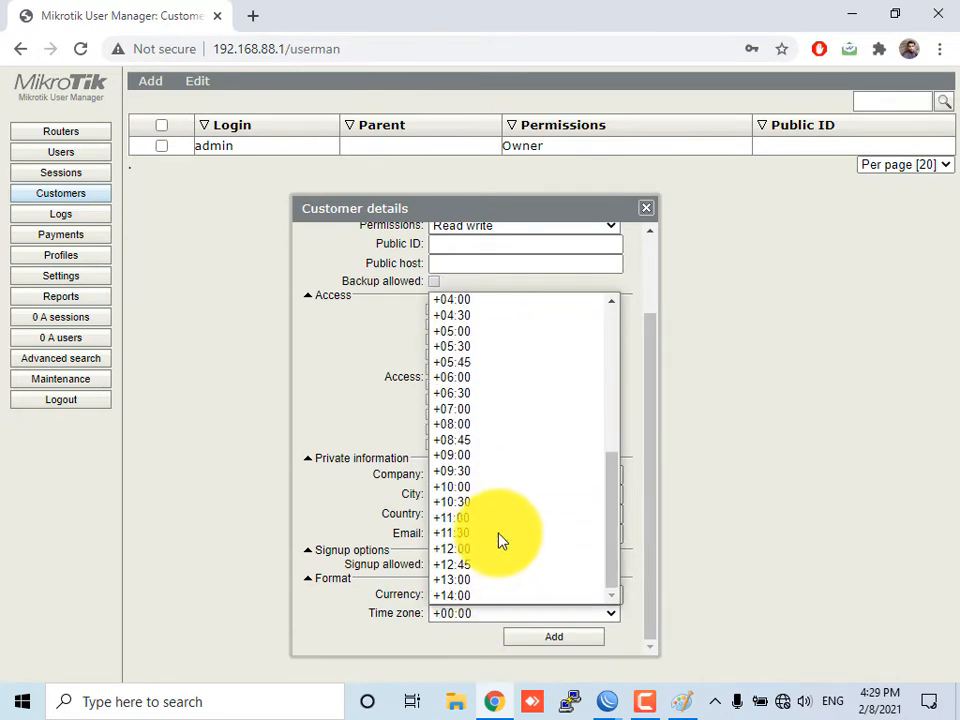
left_click(492, 331)
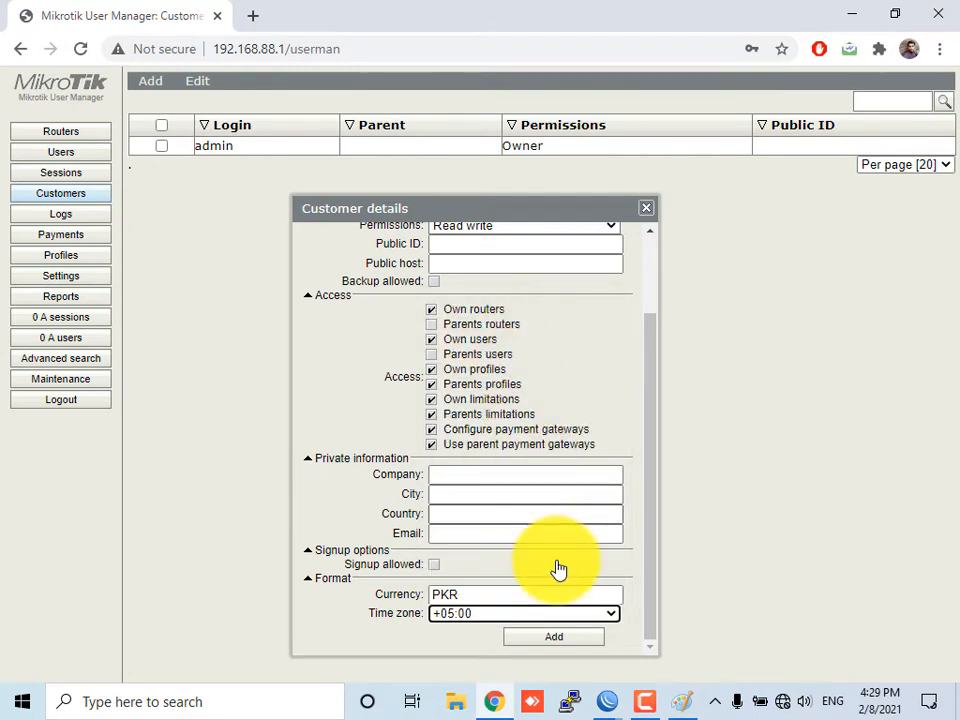
left_click(580, 637)
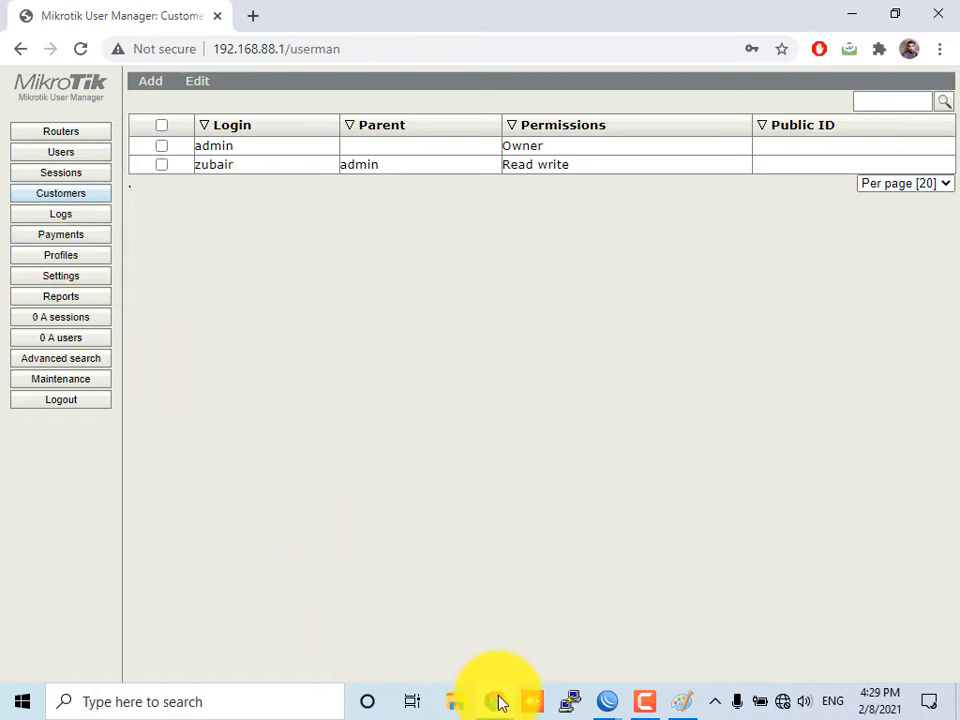
Open a new incognito browser window and go to 192.168.88.1/userman
left_click(308, 700)
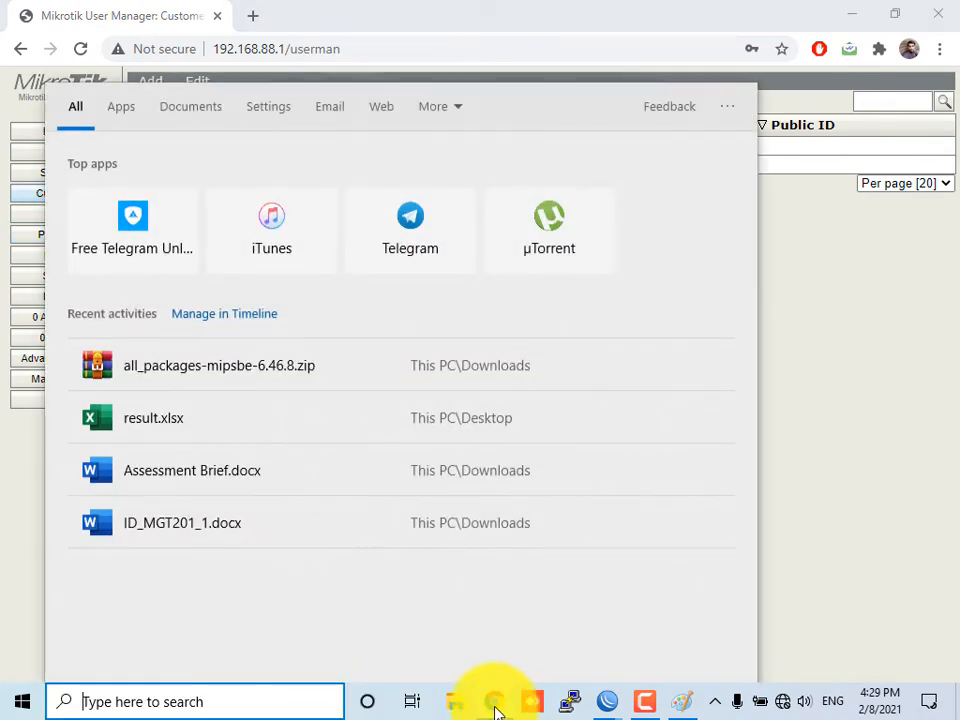
left_click(493, 703)
key("ctrl+shift+n")
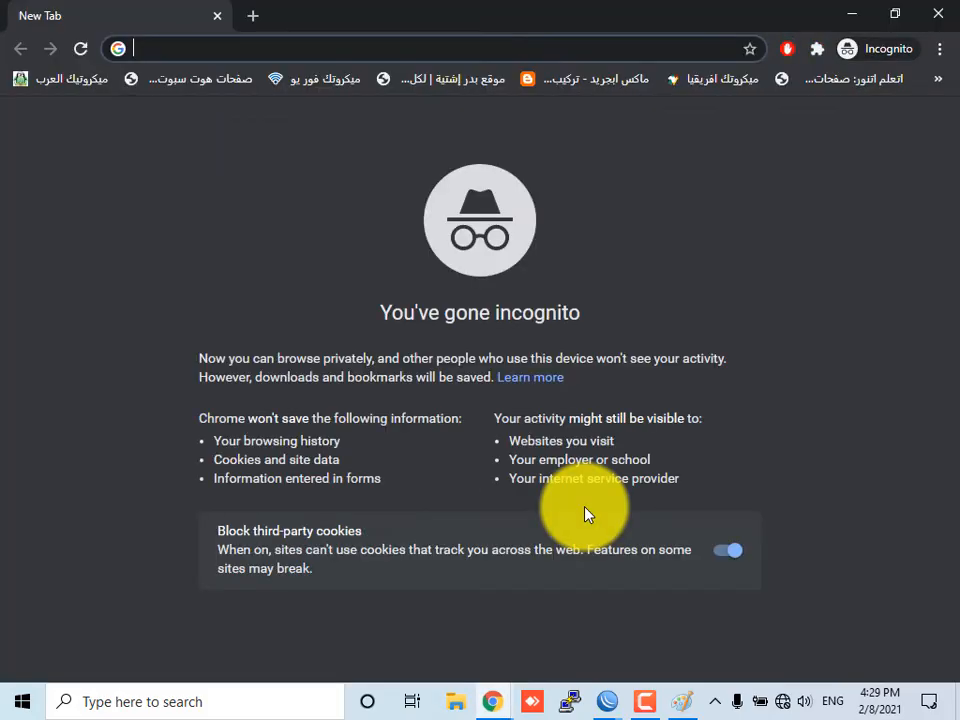
type("192.68")
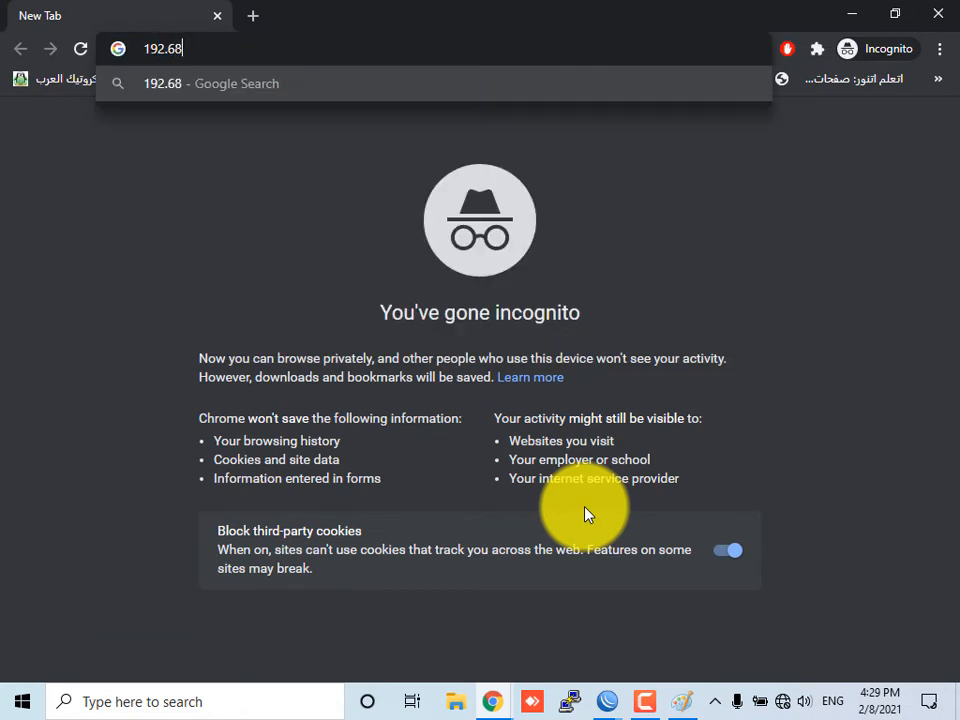
key("BackSpace")
key("BackSpace")
type("1")
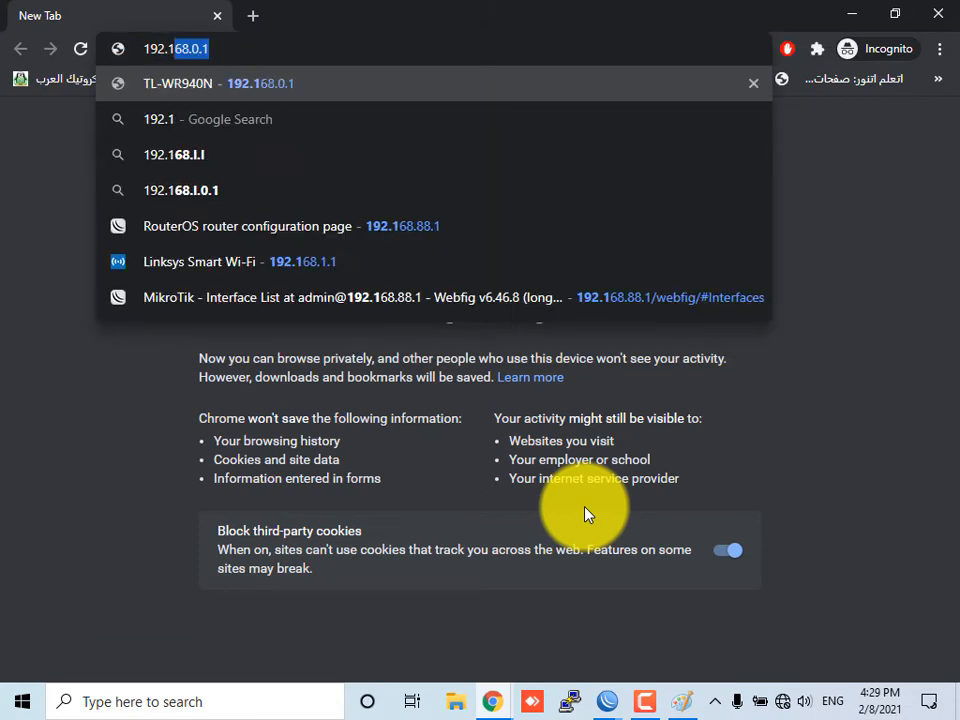
type("68.88.1")
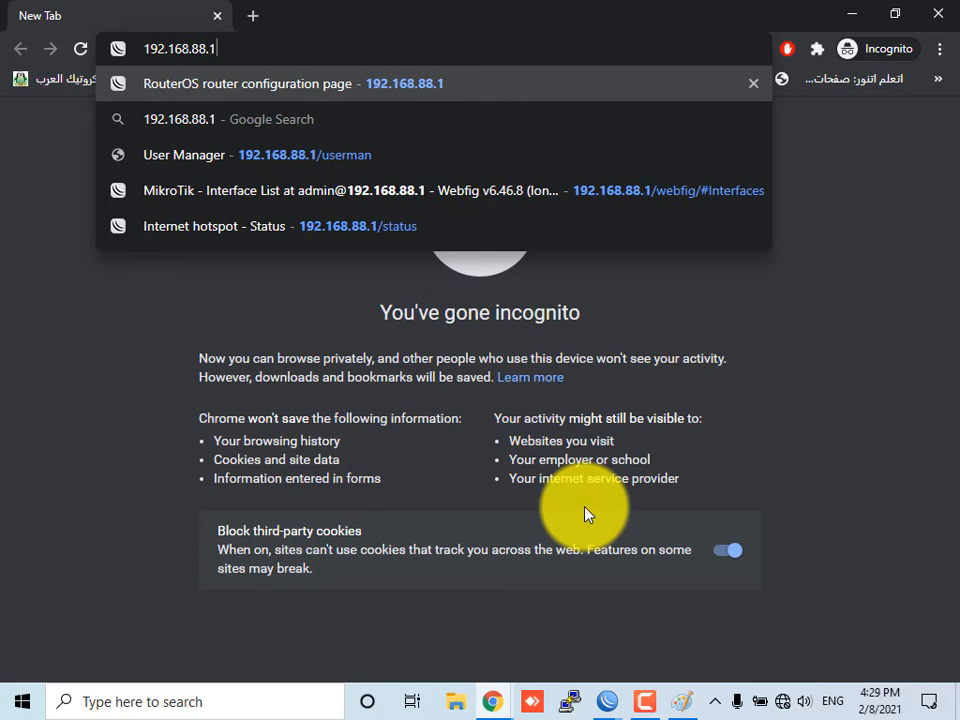
type("/userman")
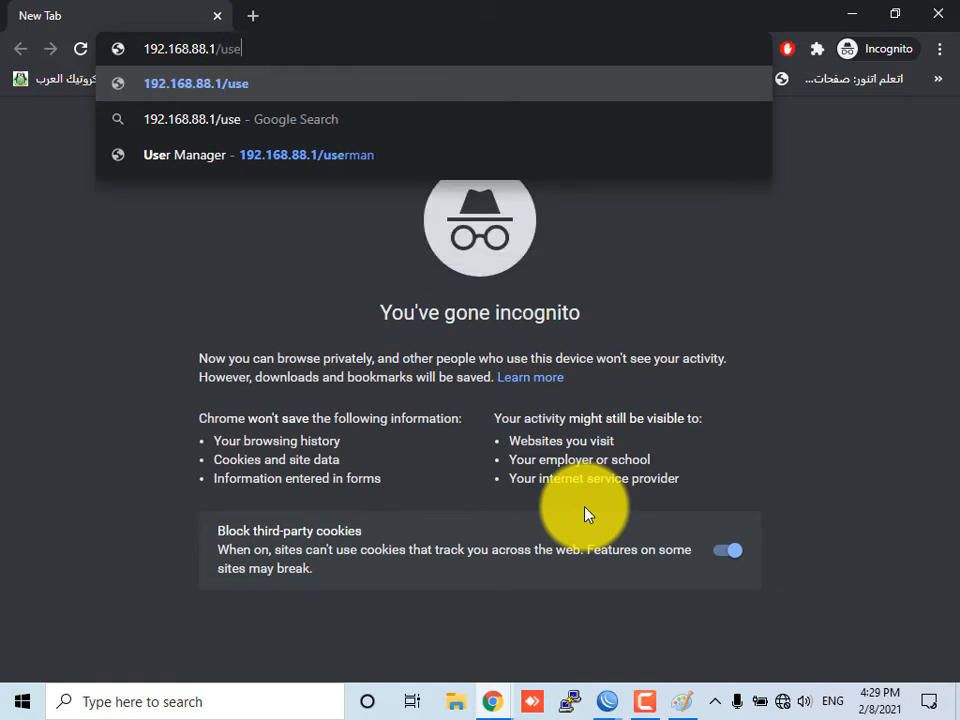
key("Return")
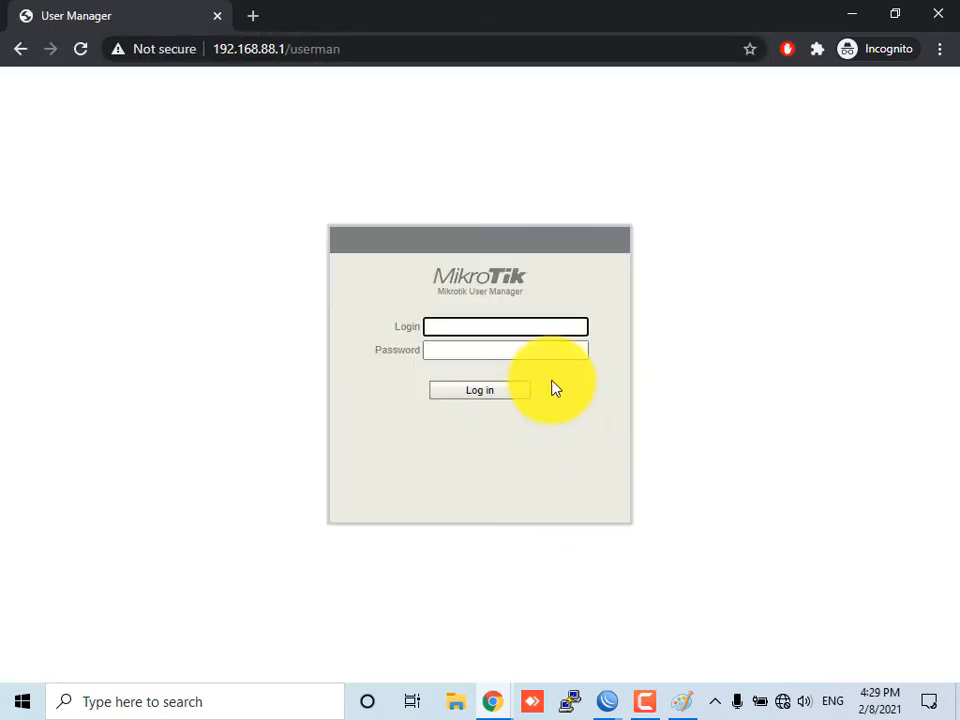
Log in to User Manager with the new customer's login name and account password
type("zubair")
key("Tab")
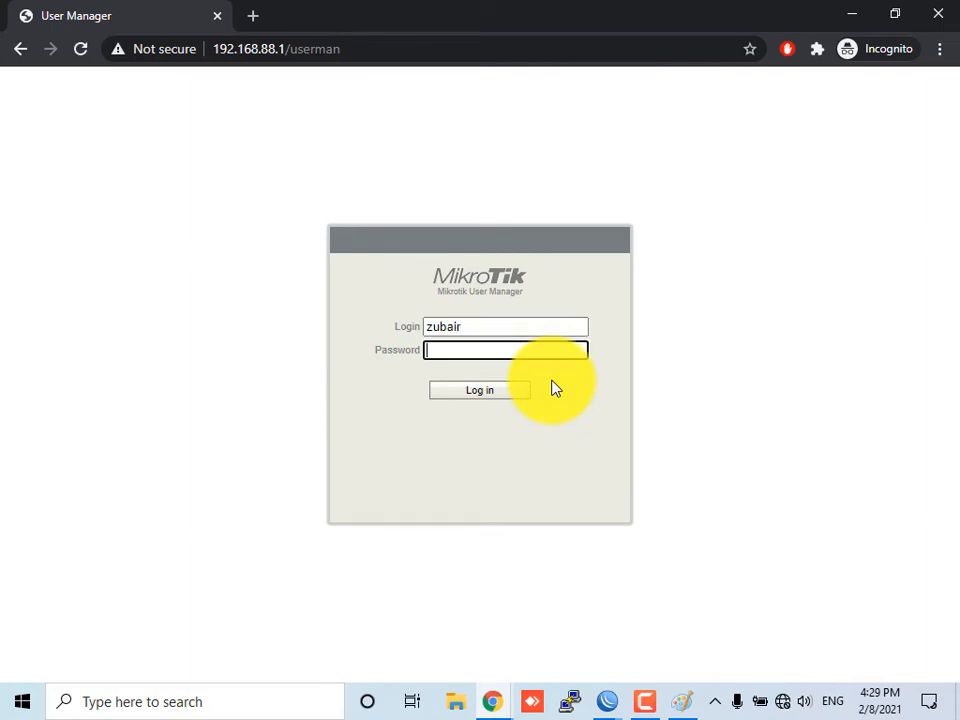
key("shift+Tab")
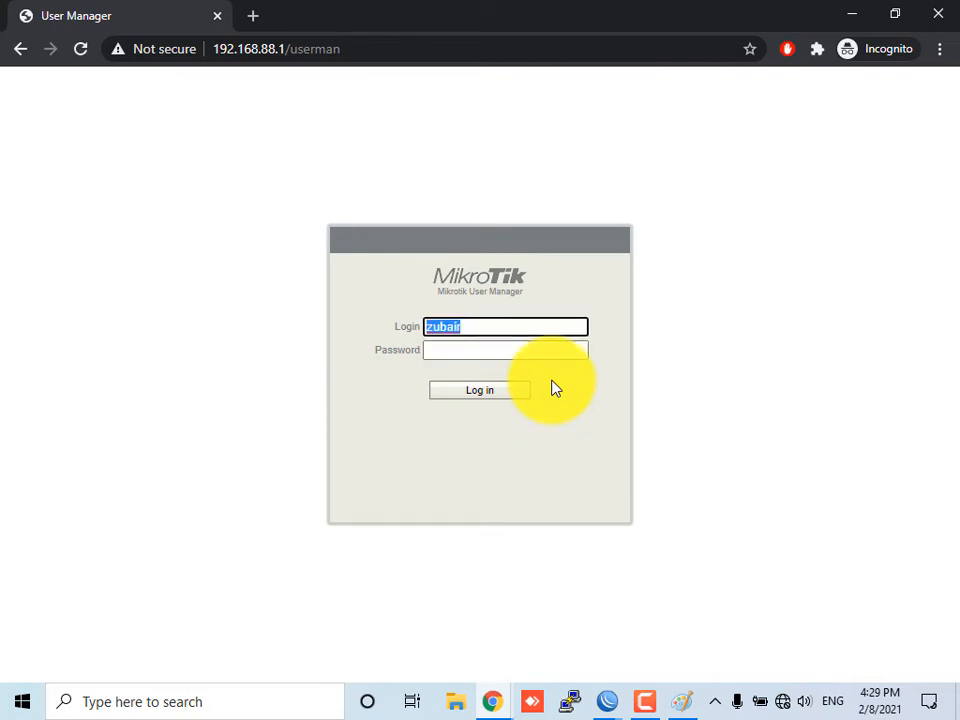
key("Tab")
type("******")
key("Return")
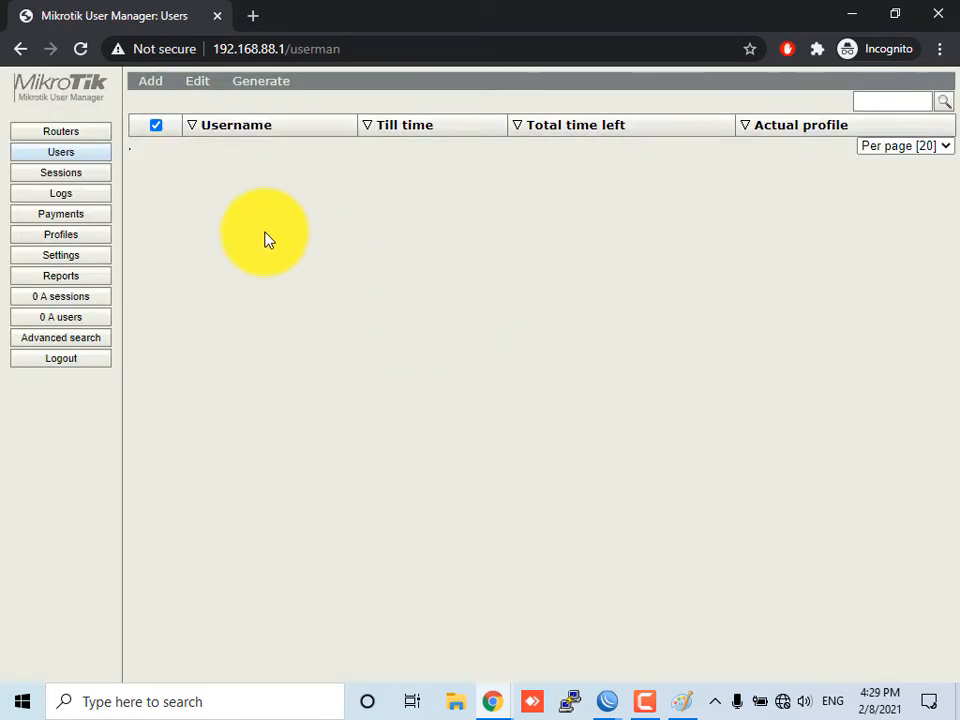
Open the customer's Routers list and close the incognito window
left_click(96, 138)
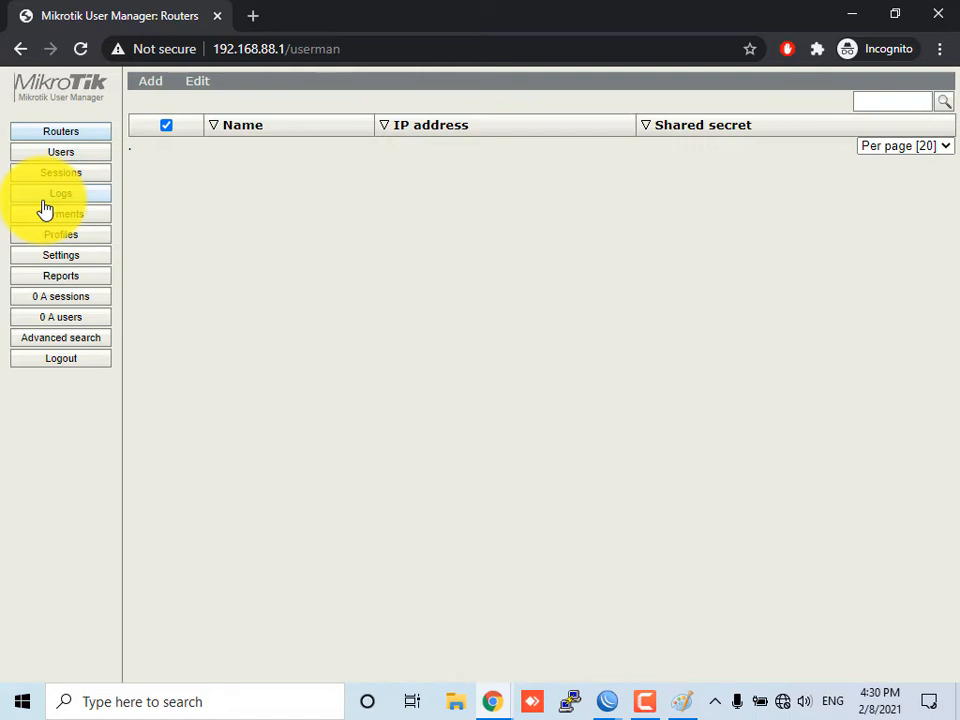
left_click(940, 14)
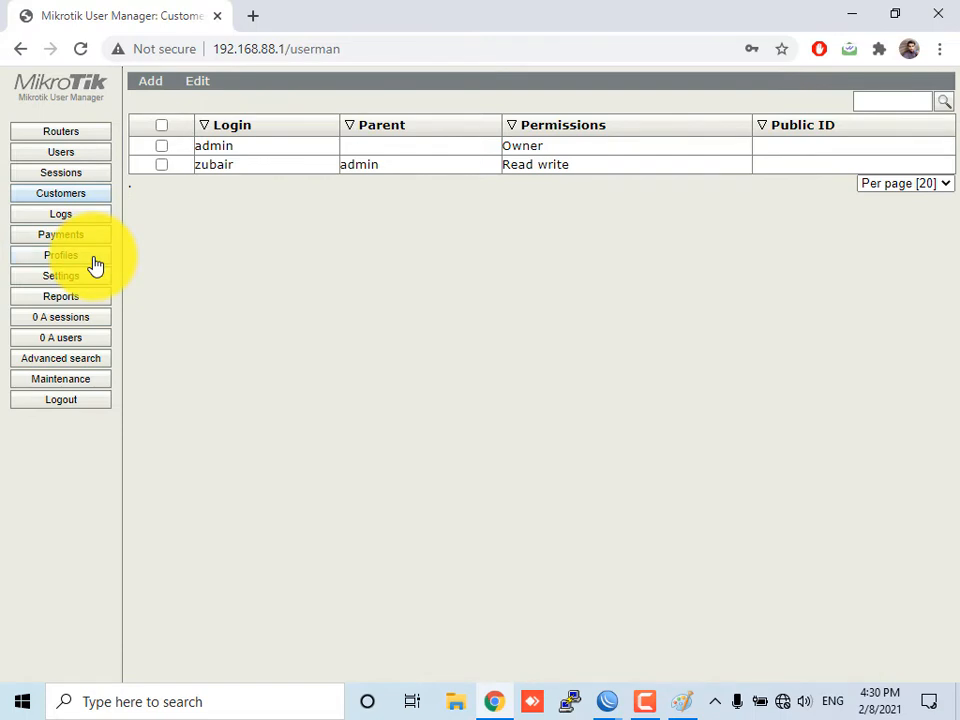
Create a new User Manager profile named Home User
left_click(60, 256)
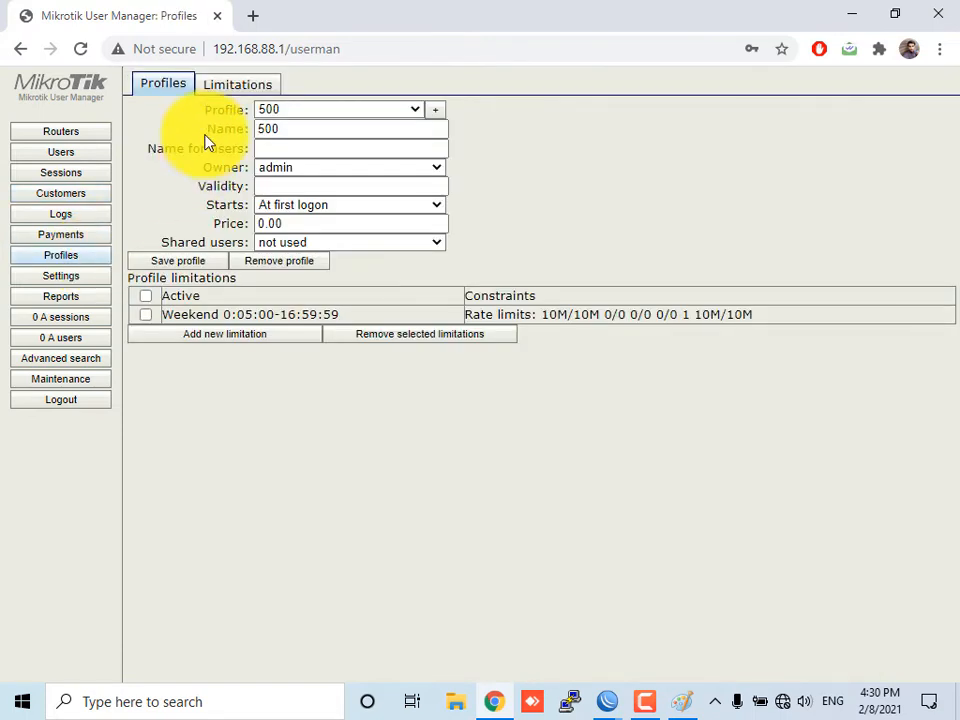
left_click(298, 112)
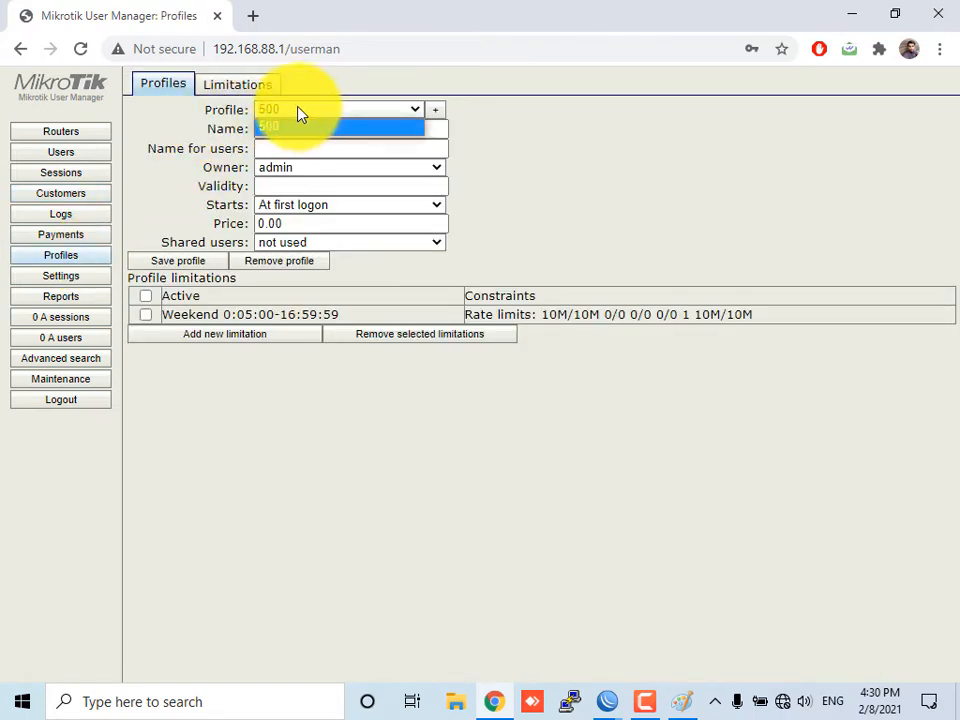
left_click(435, 112)
left_click(467, 367)
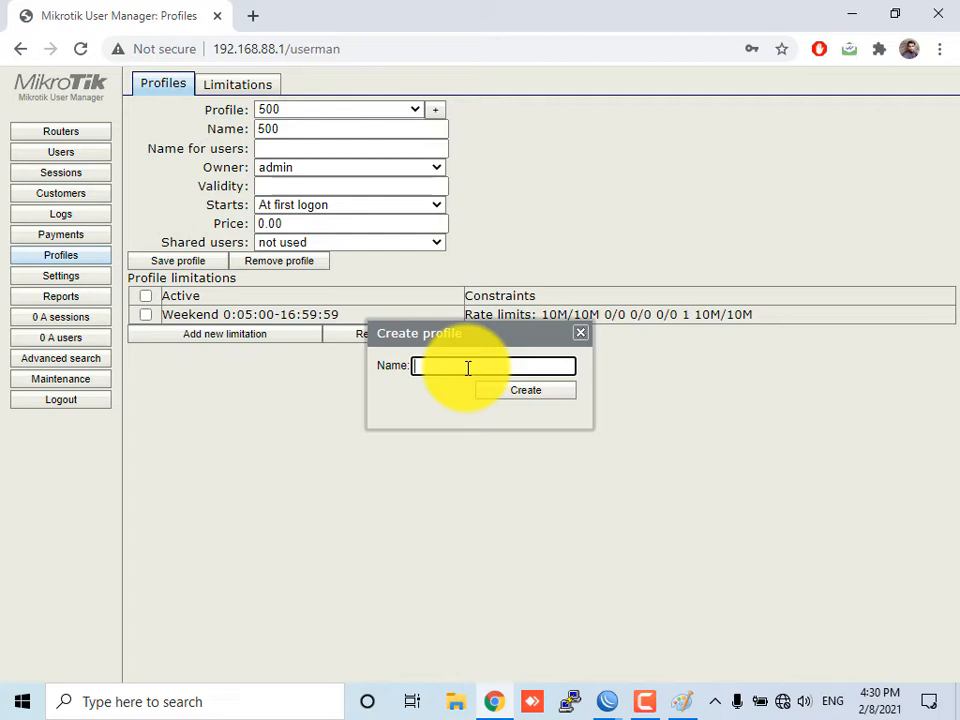
type("Home")
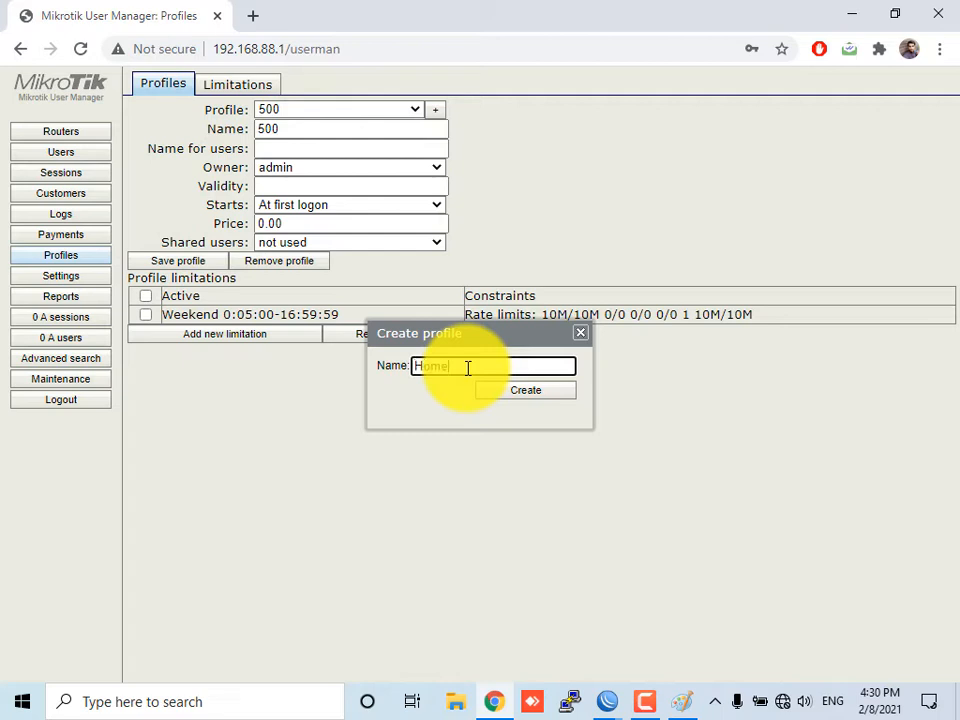
type(" User")
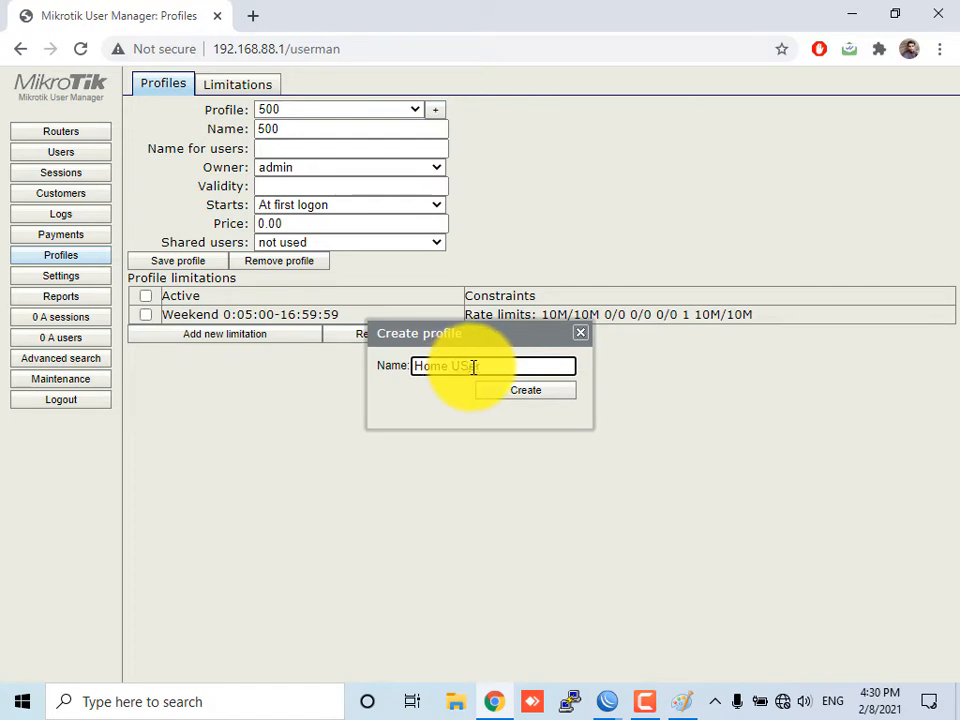
left_click(495, 394)
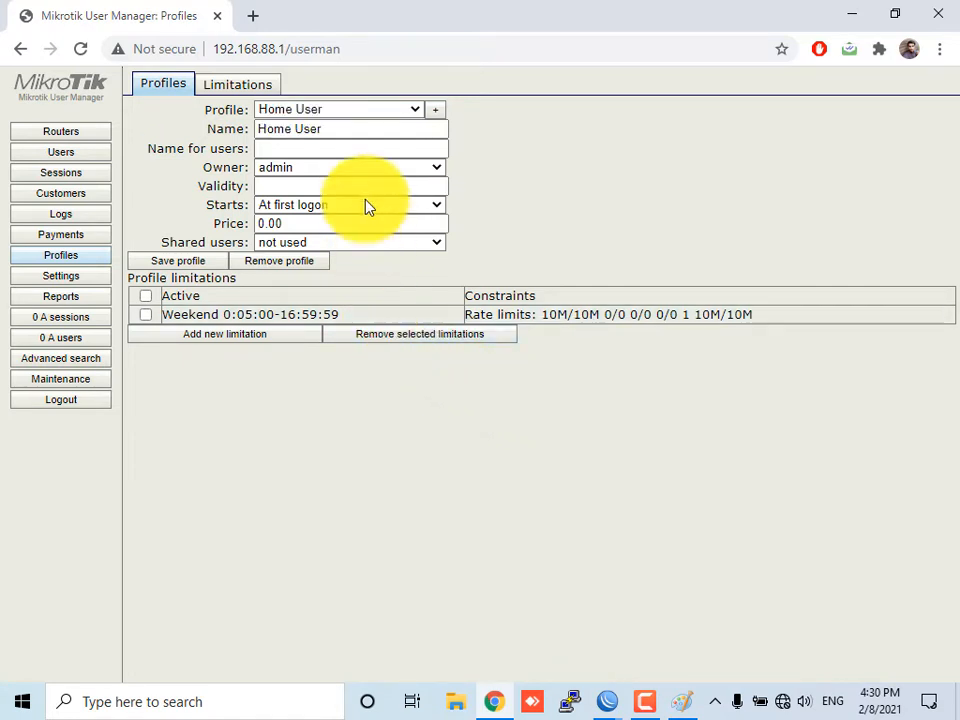
Set the Home User profile's owner to admin and its validity to 30d
left_click(341, 147)
left_click(347, 170)
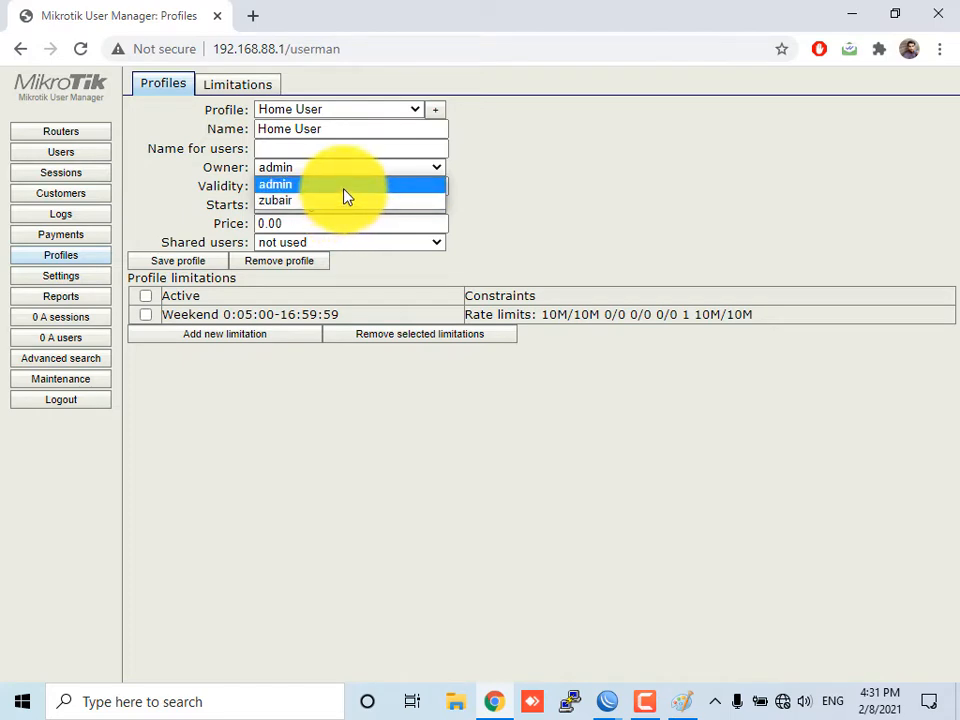
left_click(345, 193)
left_click(341, 187)
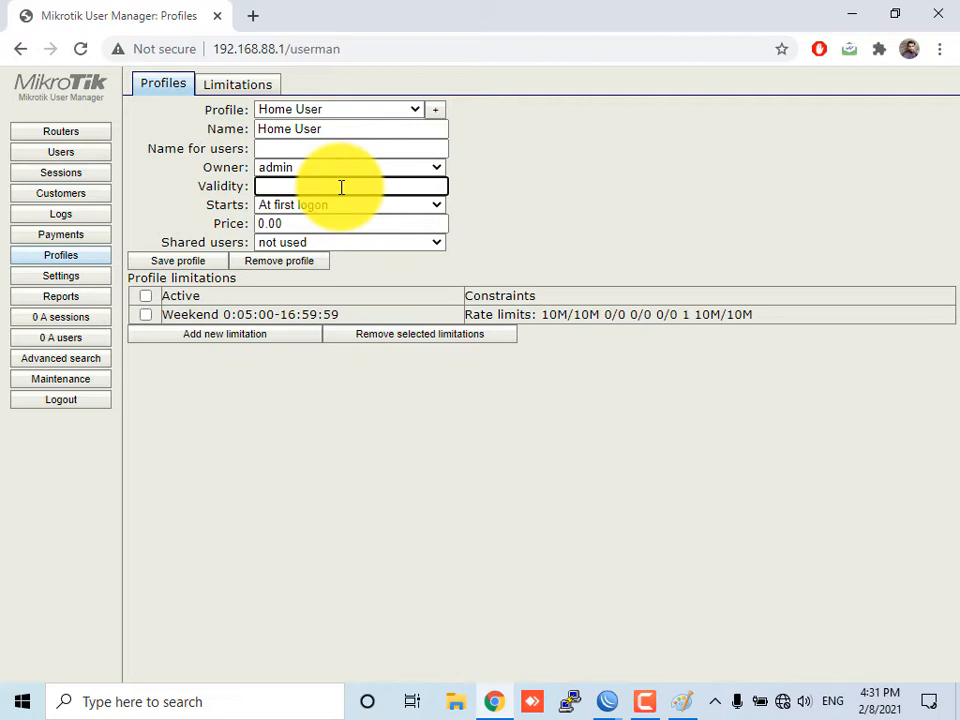
type("30:00")
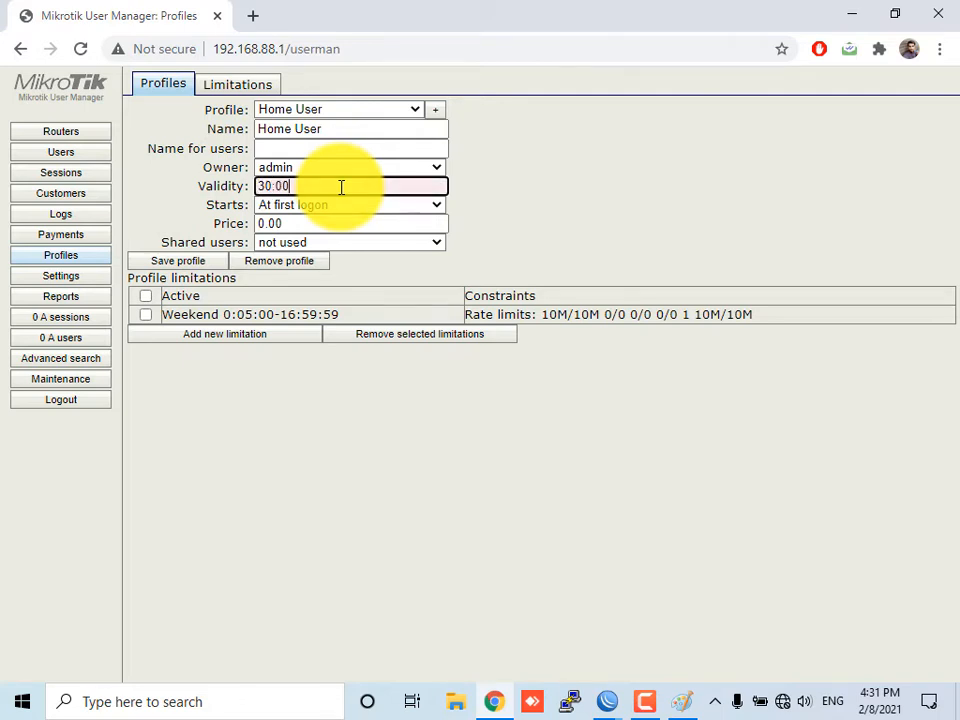
key("BackSpace")
key("BackSpace")
key("BackSpace")
key("BackSpace")
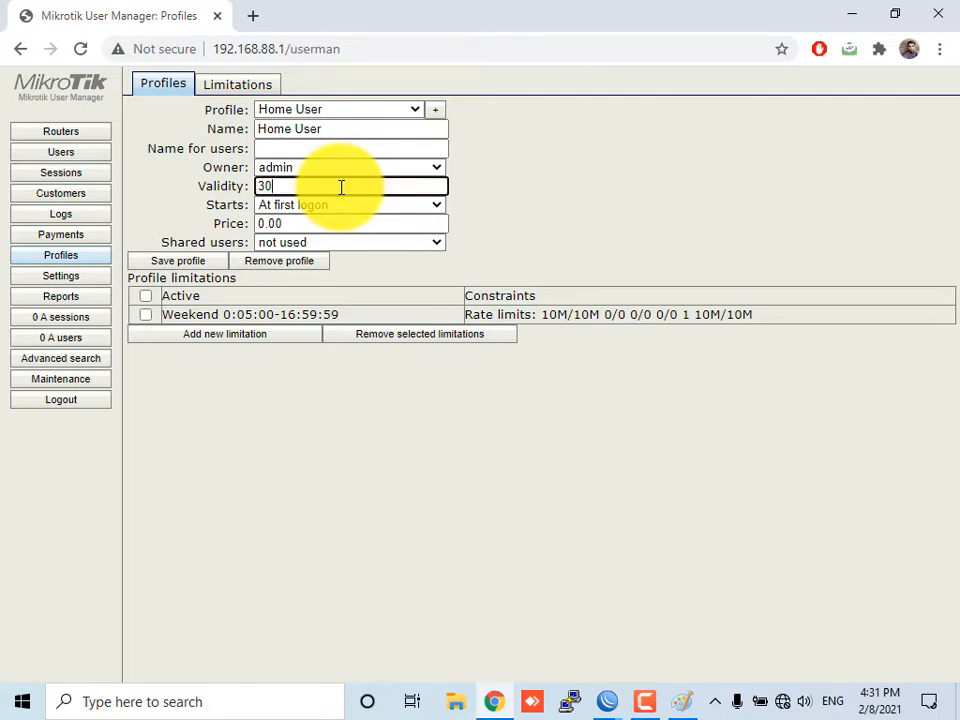
type("0d")
key("BackSpace")
type("4w")
key("BackSpace")
key("BackSpace")
key("BackSpace")
type("d 0")
key("BackSpace")
key("BackSpace")
key("BackSpace")
key("BackSpace")
type("4w1d")
key("BackSpace")
key("BackSpace")
key("BackSpace")
type("30d")
key("Left")
key("Left")
key("BackSpace")
key("BackSpace")
type("3")
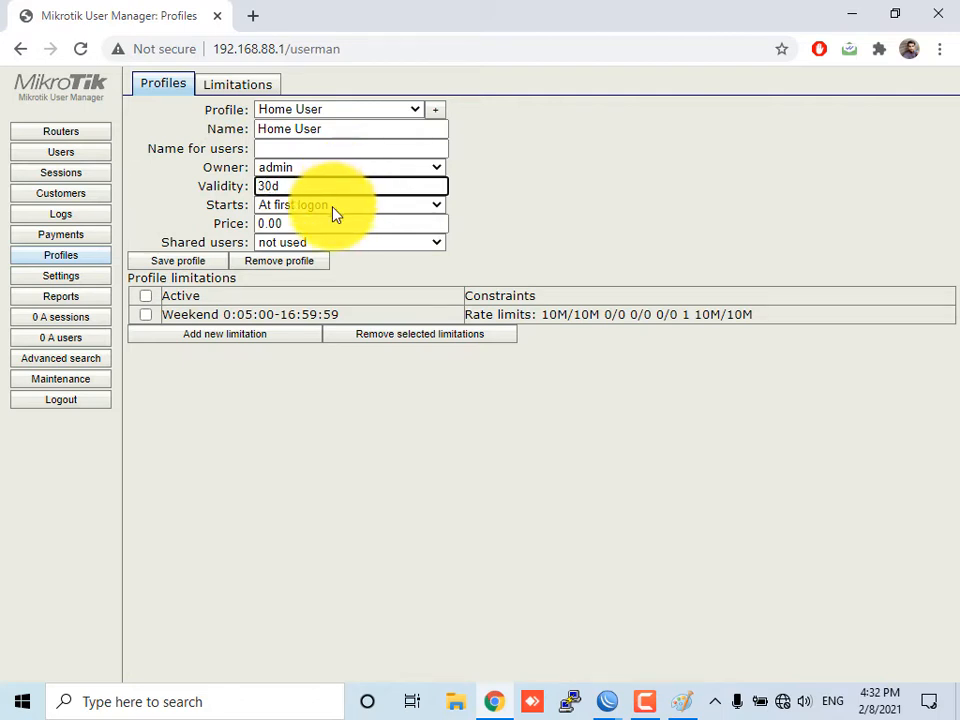
Set the profile's start option to At first logon
left_click(335, 207)
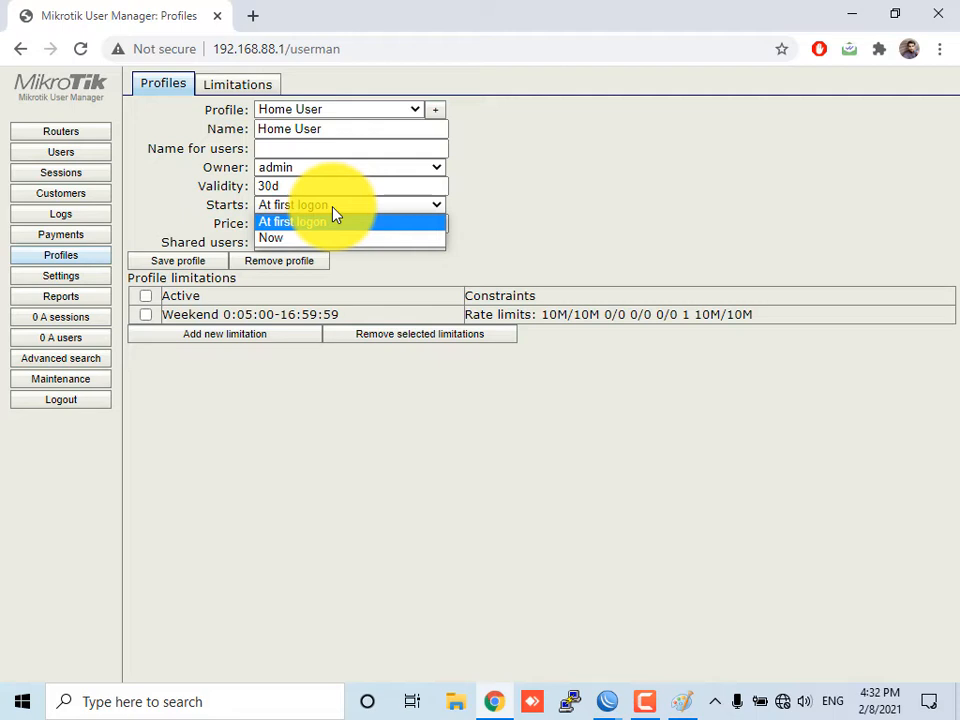
left_click(343, 238)
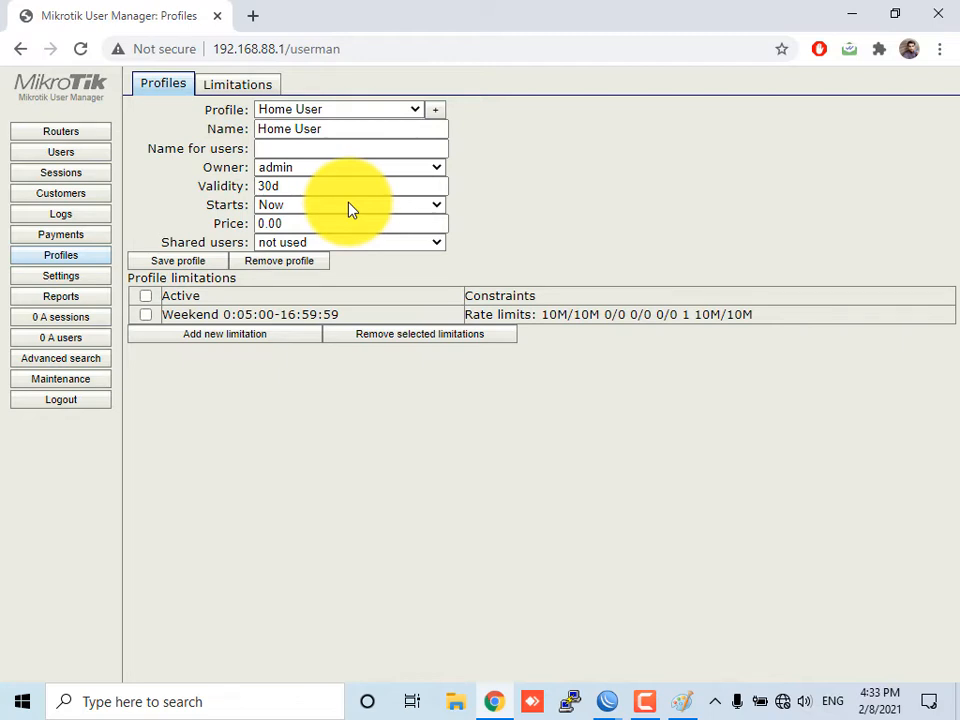
left_click(350, 207)
left_click(340, 223)
Set the Home User profile's price to 1200 and shared users to 1, and save the profile
key("Tab")
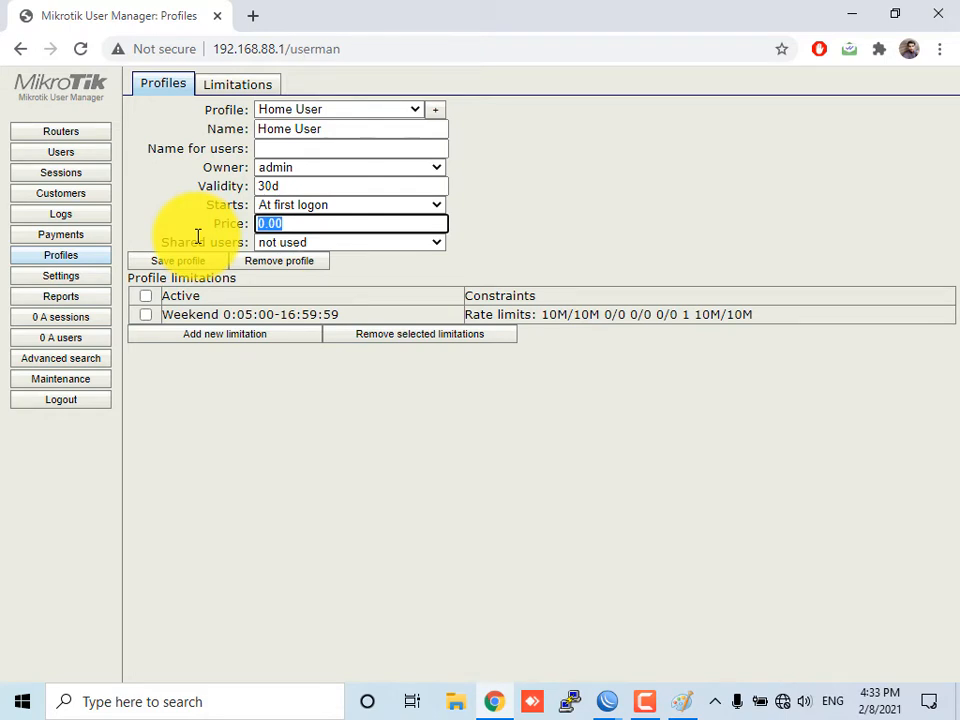
type("1200")
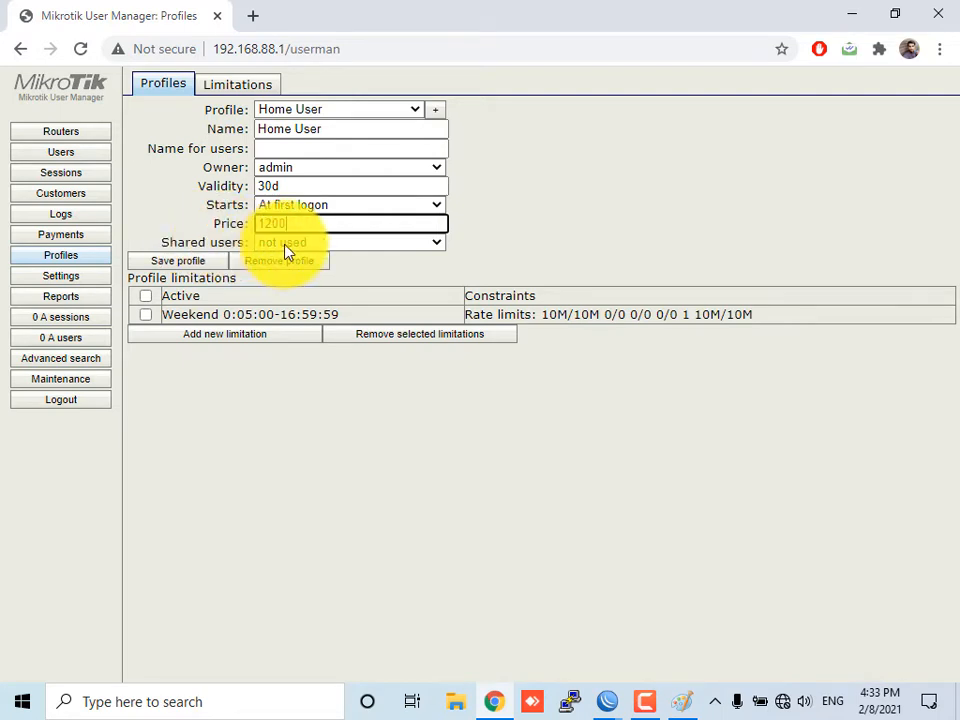
left_click(285, 244)
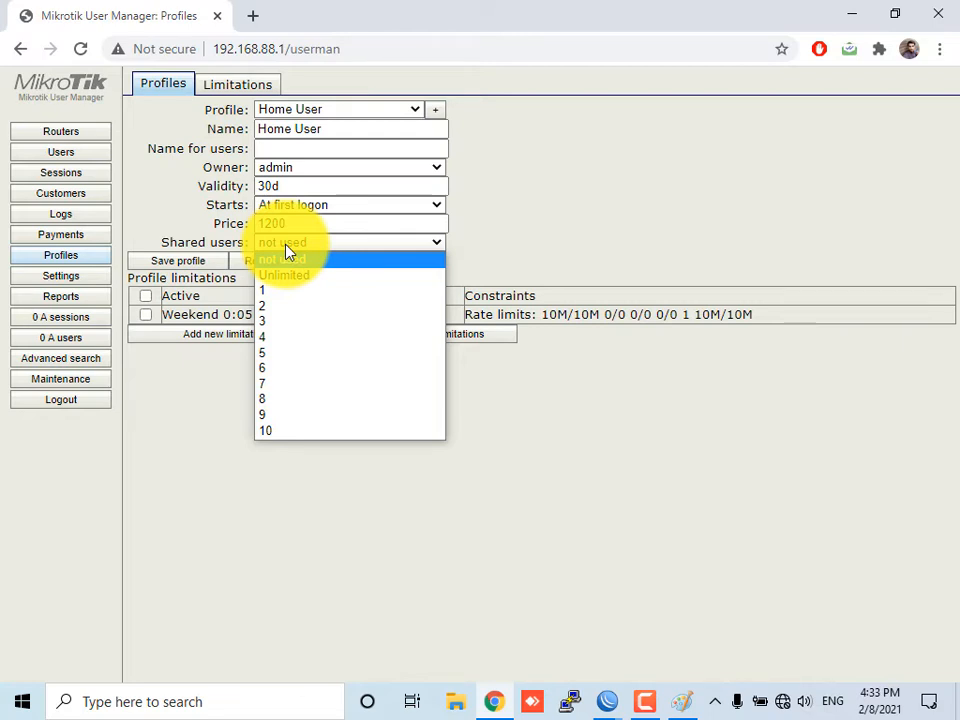
left_click(308, 262)
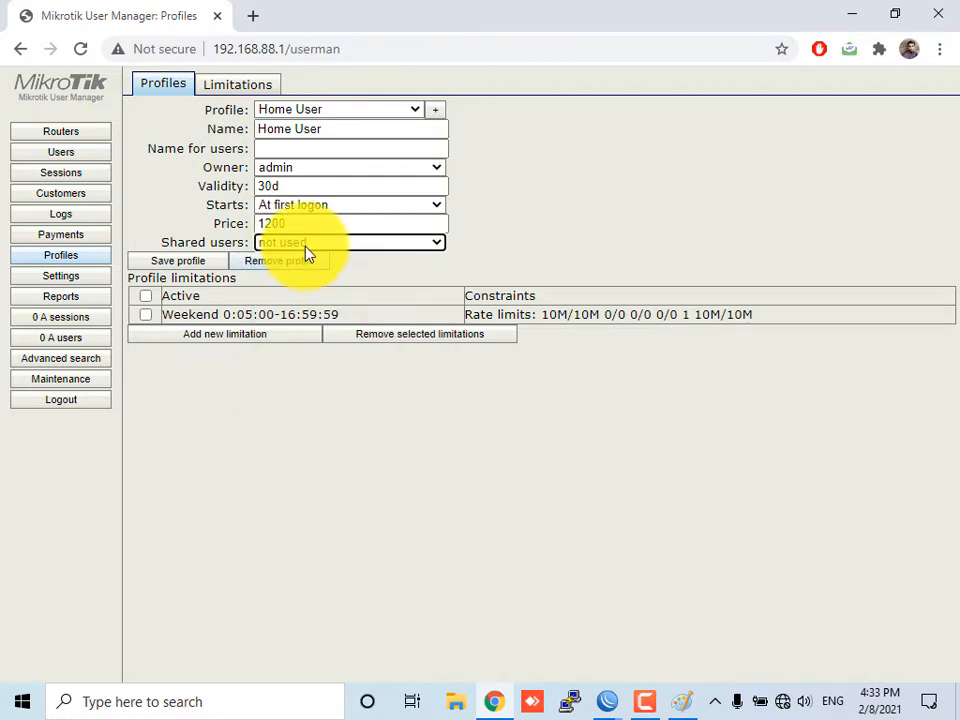
left_click(303, 246)
left_click(294, 300)
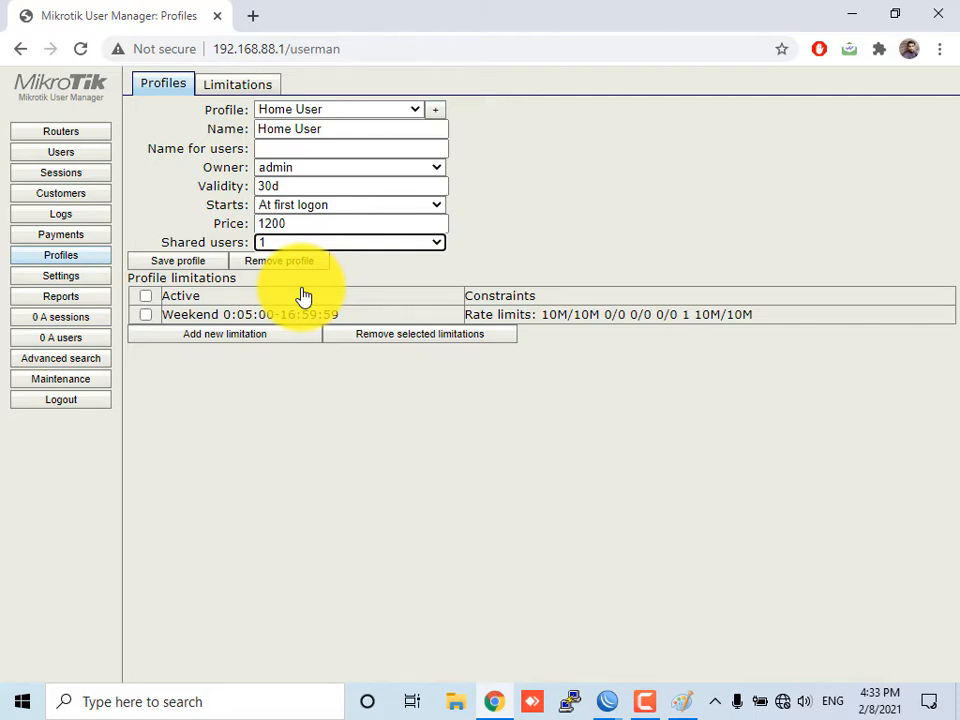
left_click(336, 249)
left_click(328, 274)
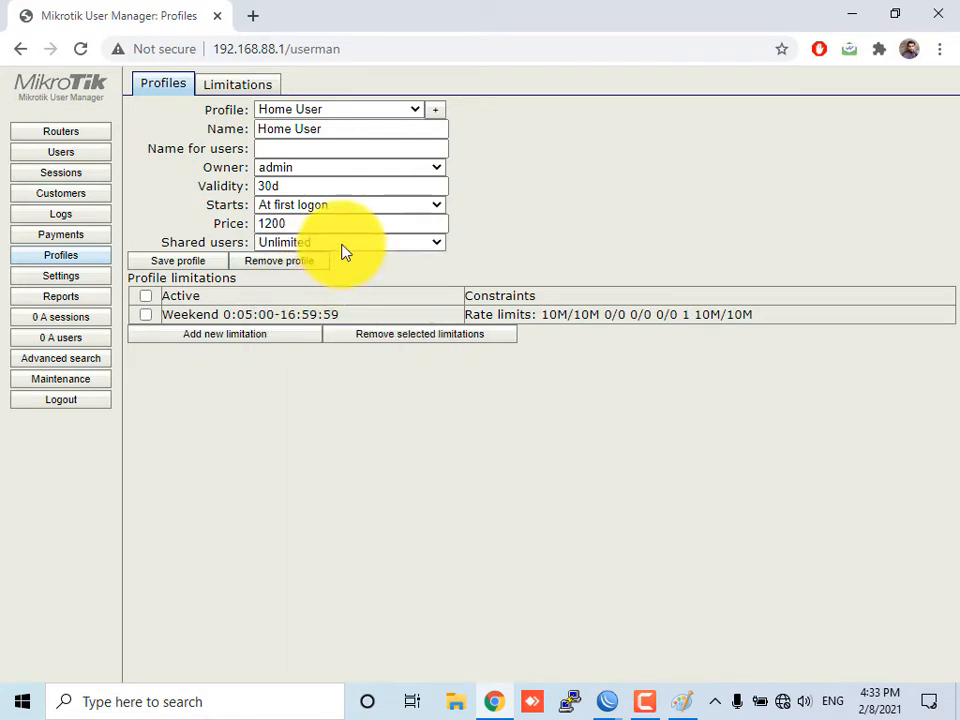
left_click(341, 246)
left_click(332, 292)
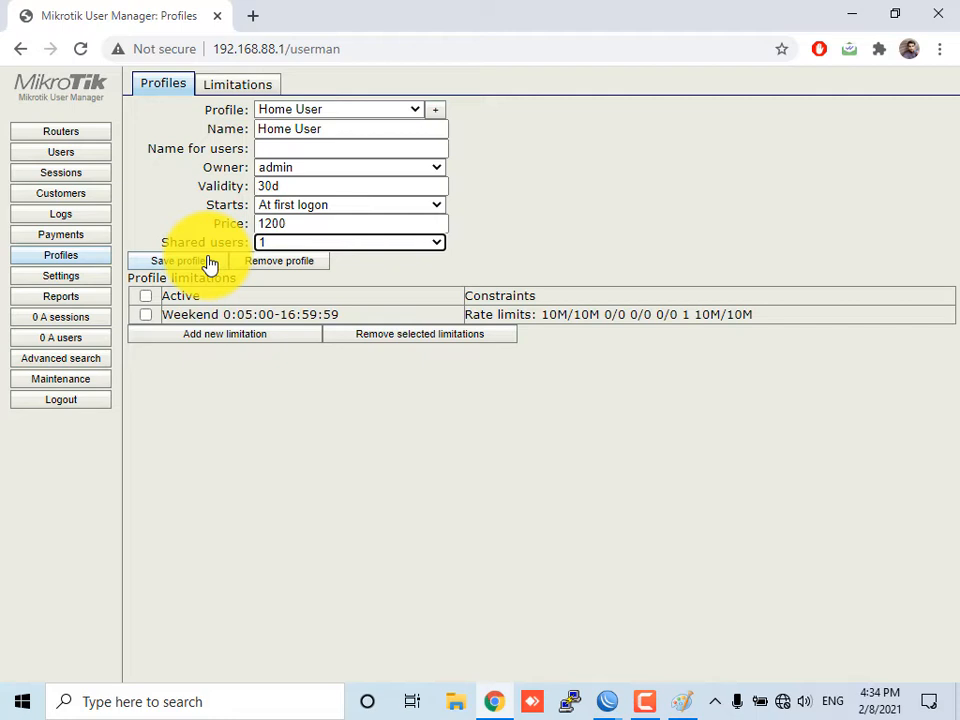
left_click(210, 263)
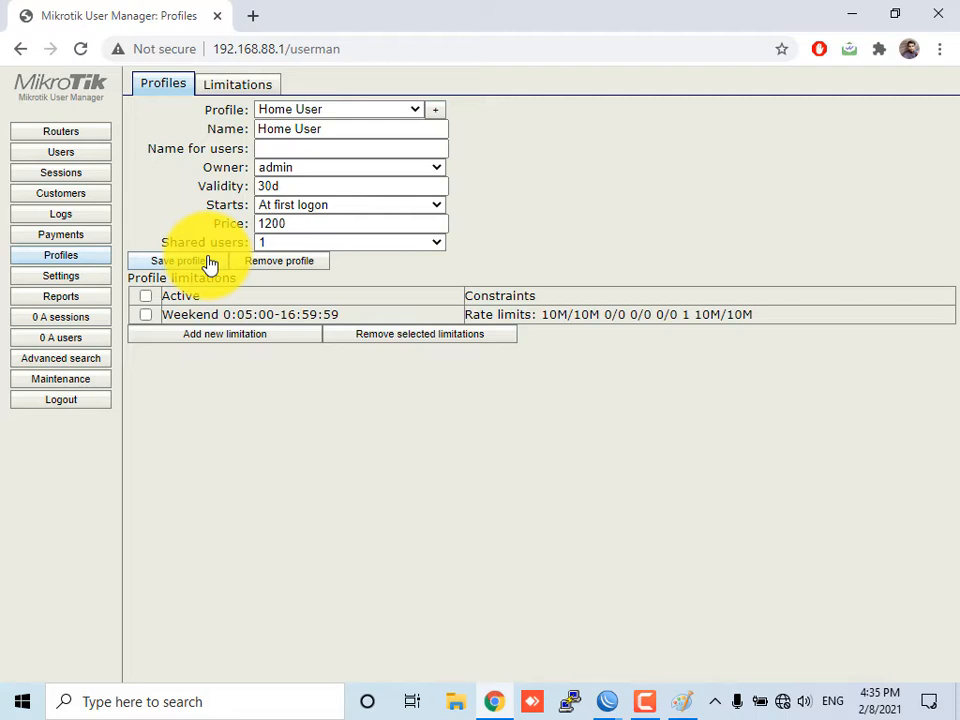
left_click(210, 262)
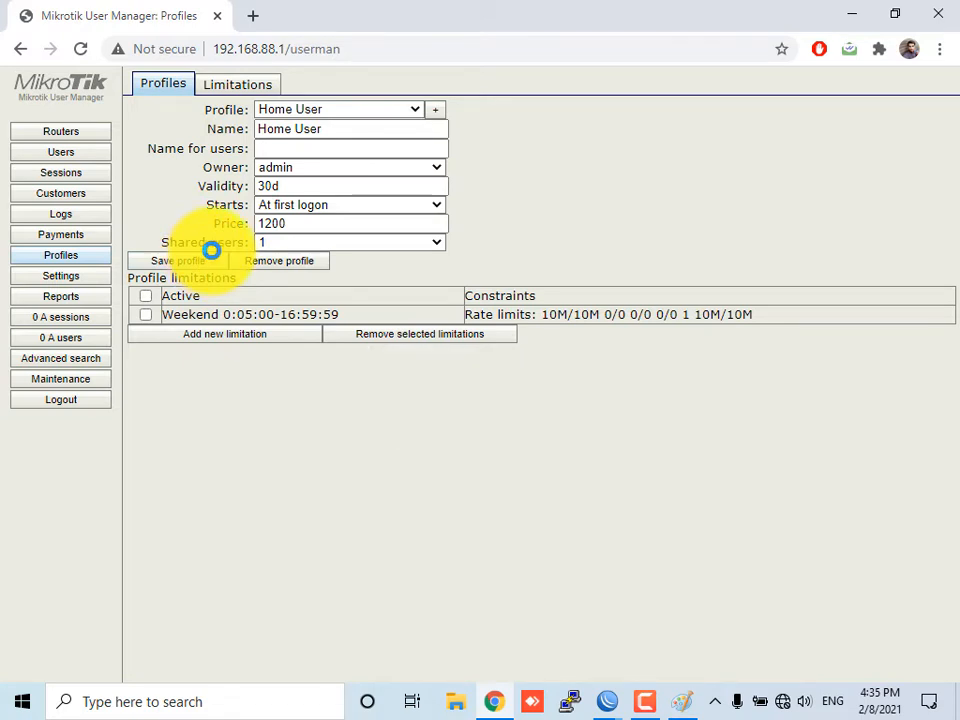
Open a new profile limitation covering all seven days from 0:00:00 to 23:59:59
left_click(215, 337)
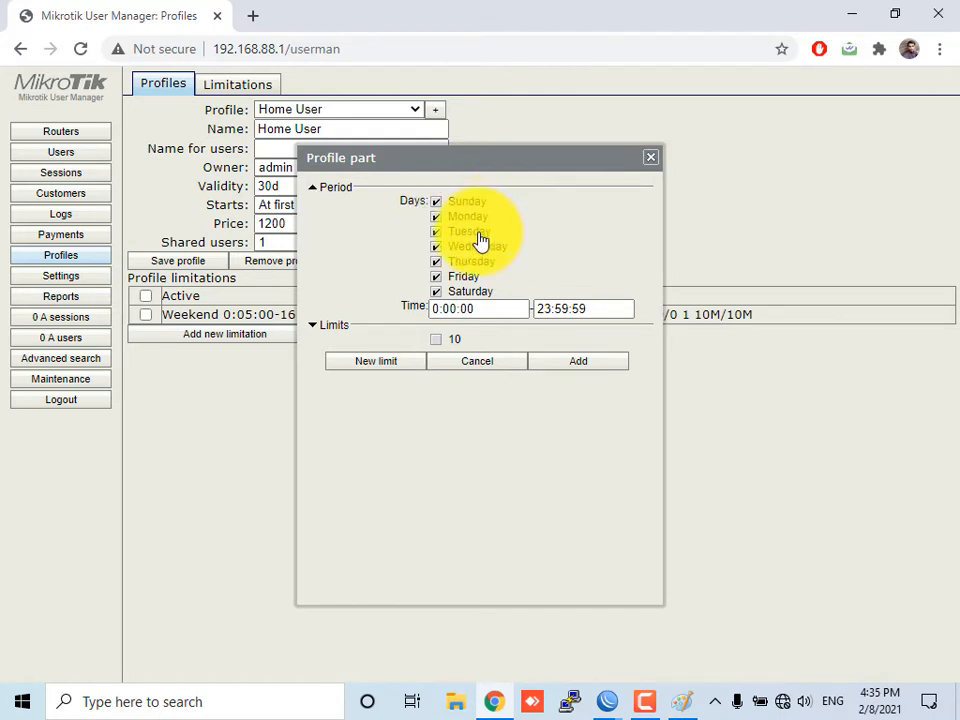
left_click(437, 217)
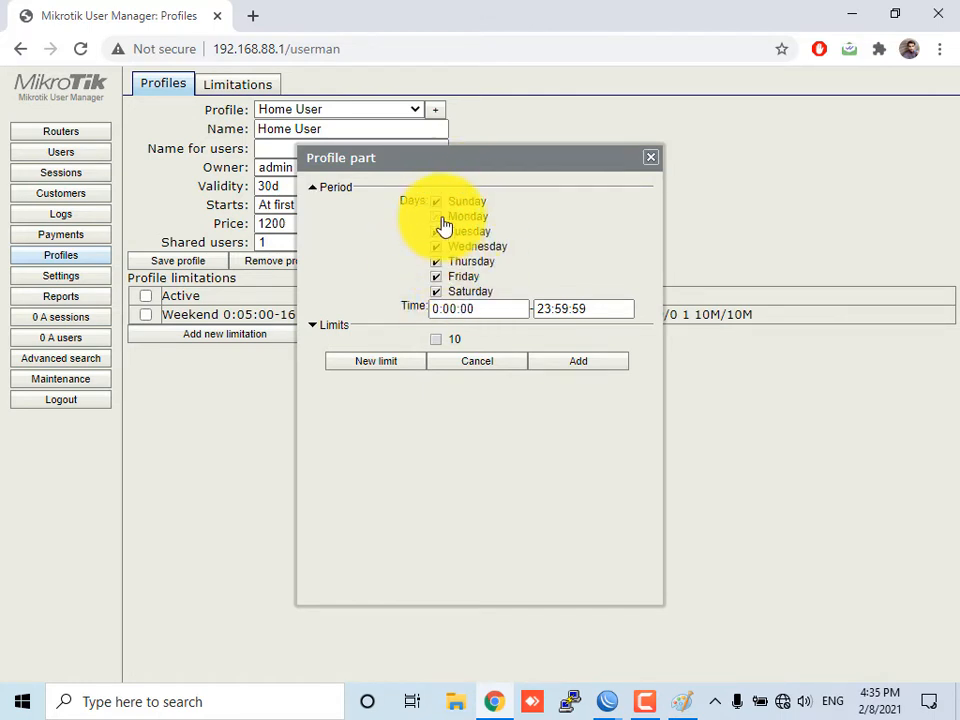
left_click(437, 231)
left_click(437, 246)
left_click(437, 261)
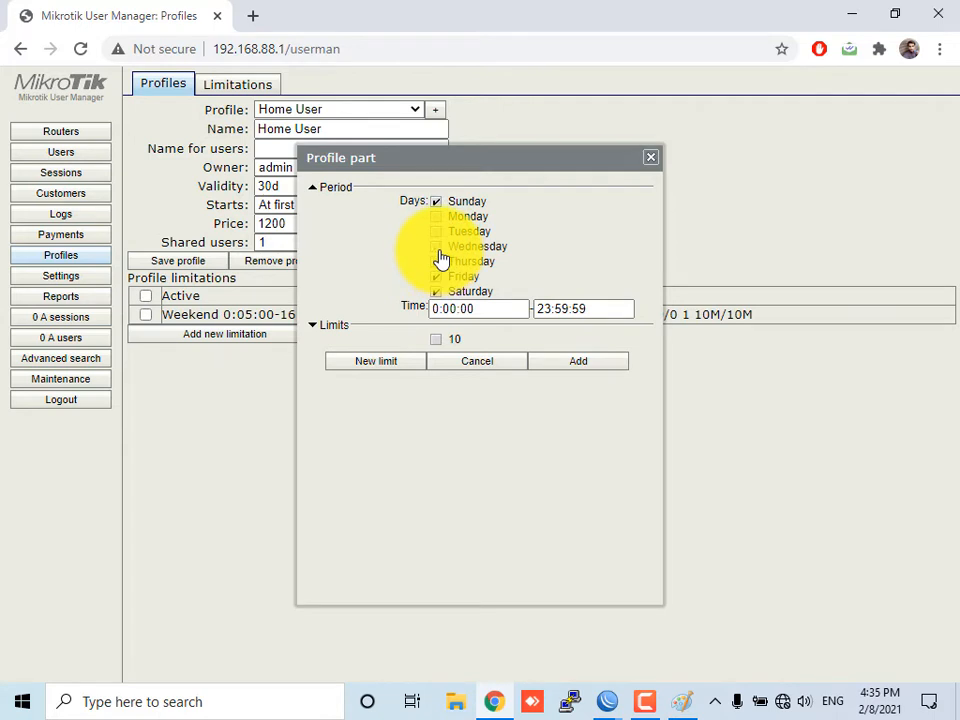
left_click(465, 308)
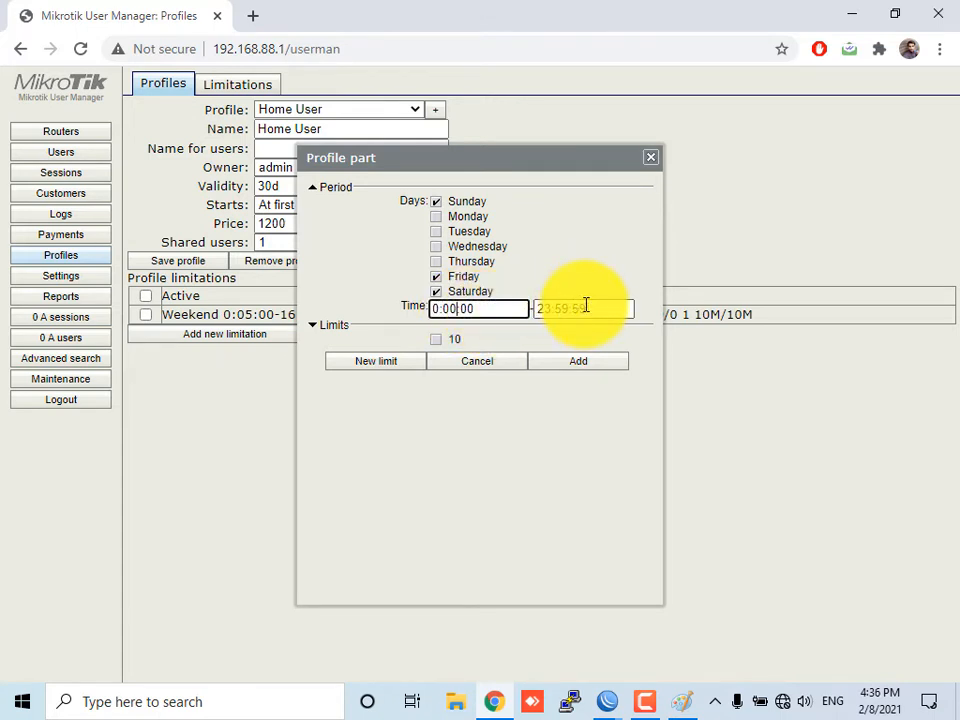
left_click(484, 261)
left_click(485, 246)
left_click(484, 231)
left_click(483, 216)
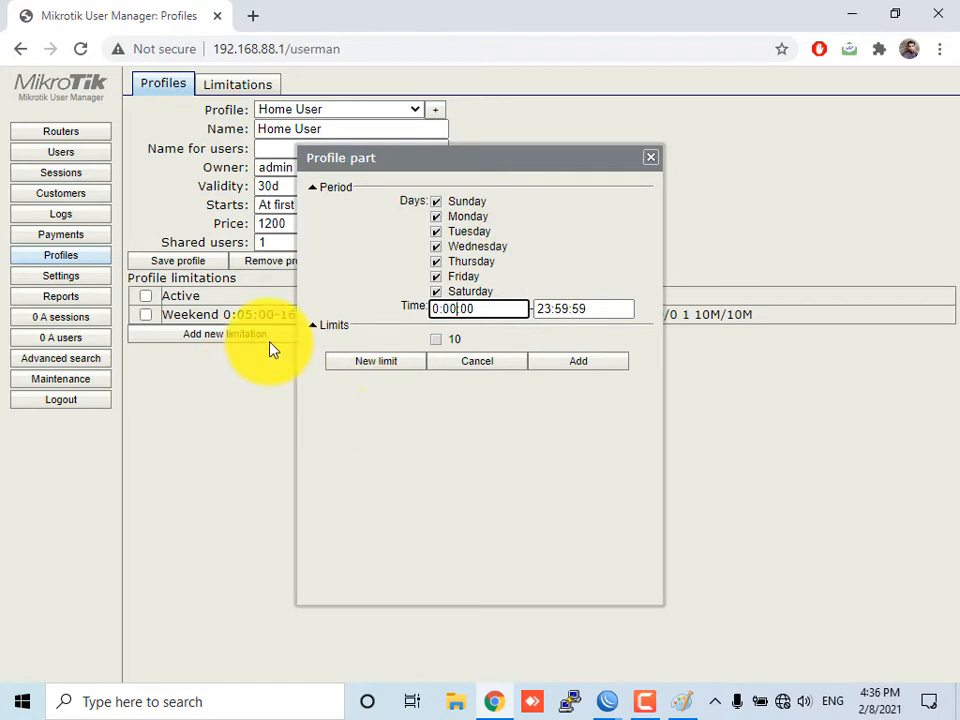
Create a new limit named 2MB with admin as its owner
left_click(381, 366)
left_click(455, 146)
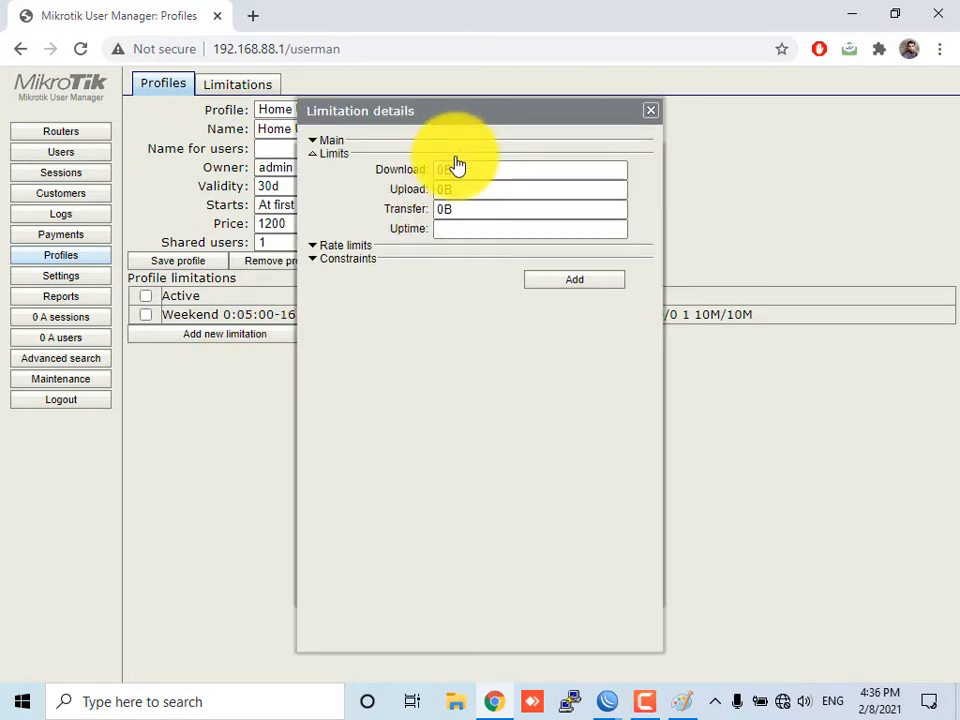
left_click(375, 140)
left_click(440, 157)
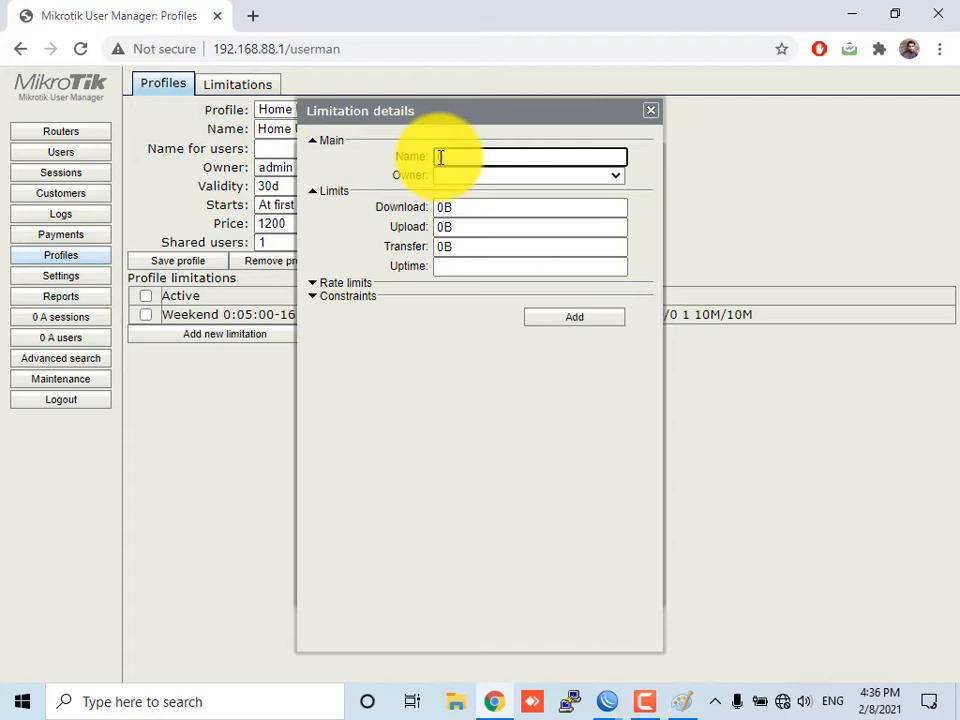
type("1MB")
type("2MB")
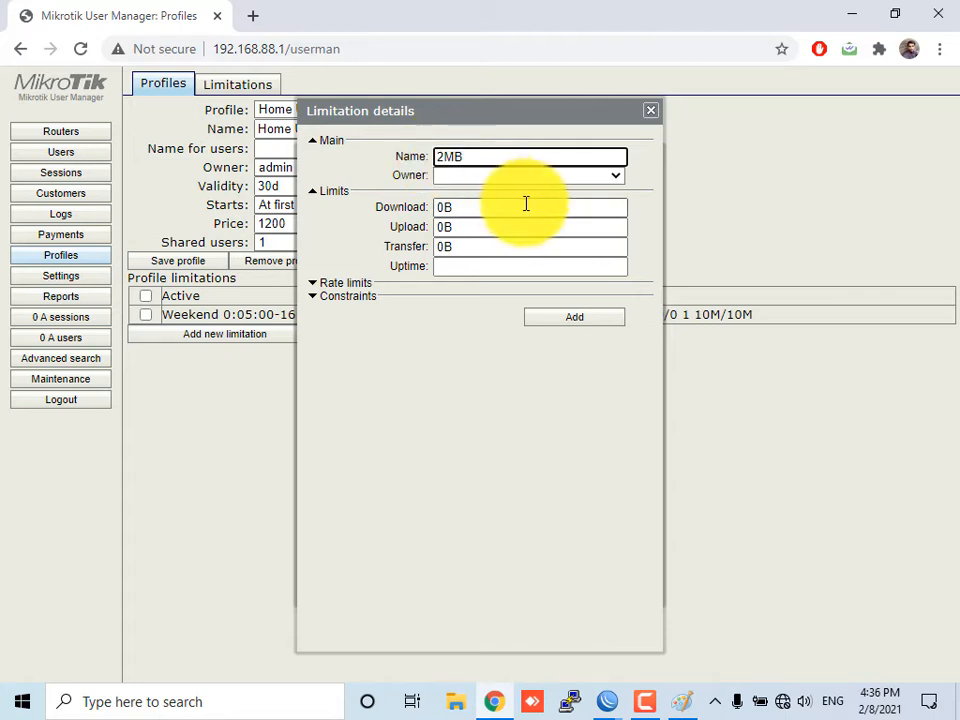
left_click(524, 177)
left_click(512, 192)
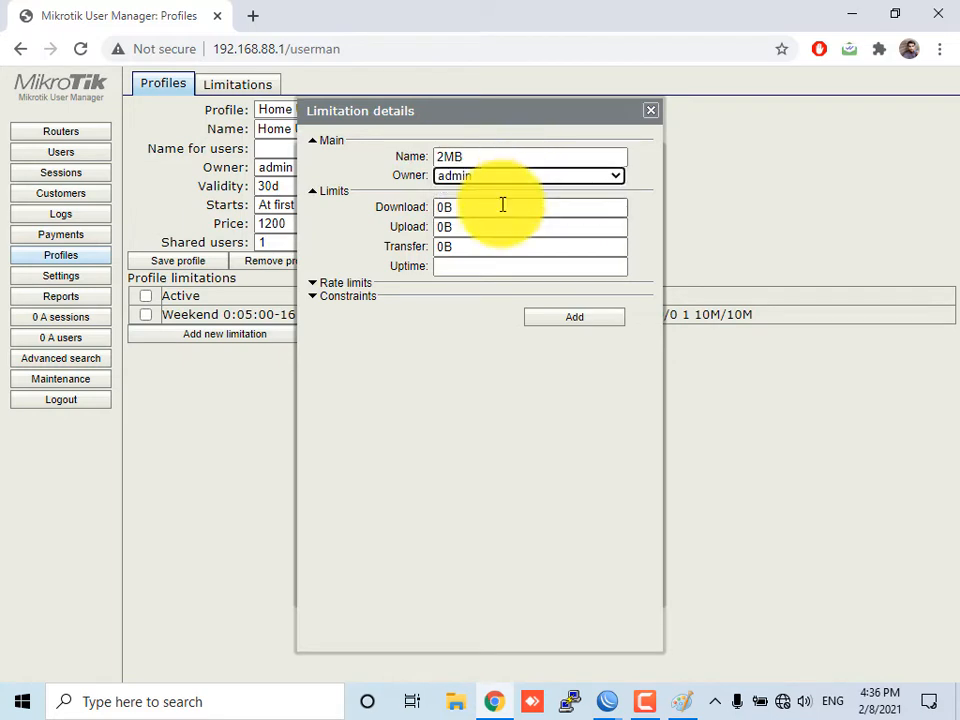
left_click(452, 207)
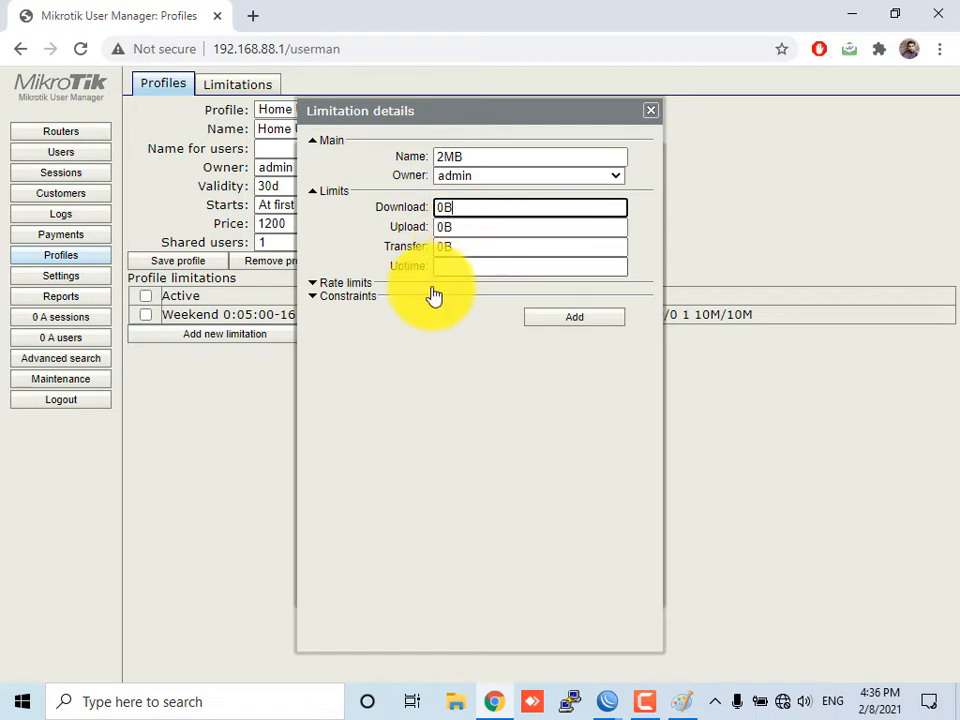
Set the 2MB limit's rate limit to 2M for both Rx and Tx
left_click(376, 288)
left_click(471, 296)
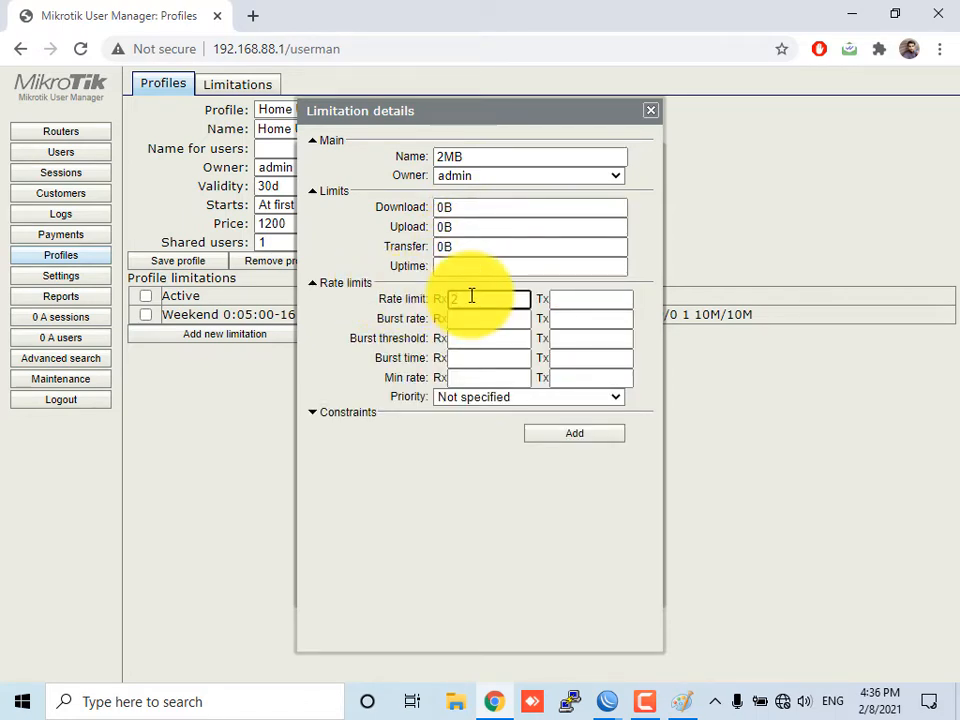
type("2048")
left_click(577, 299)
type("20")
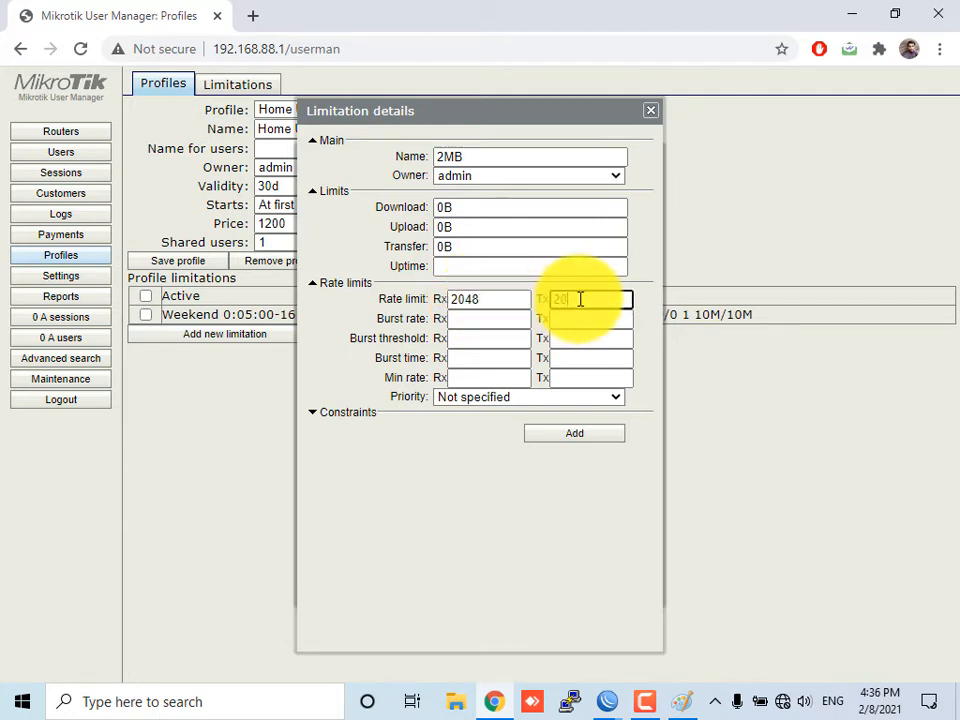
type("48")
key("BackSpace")
key("BackSpace")
key("BackSpace")
key("BackSpace")
type("2M")
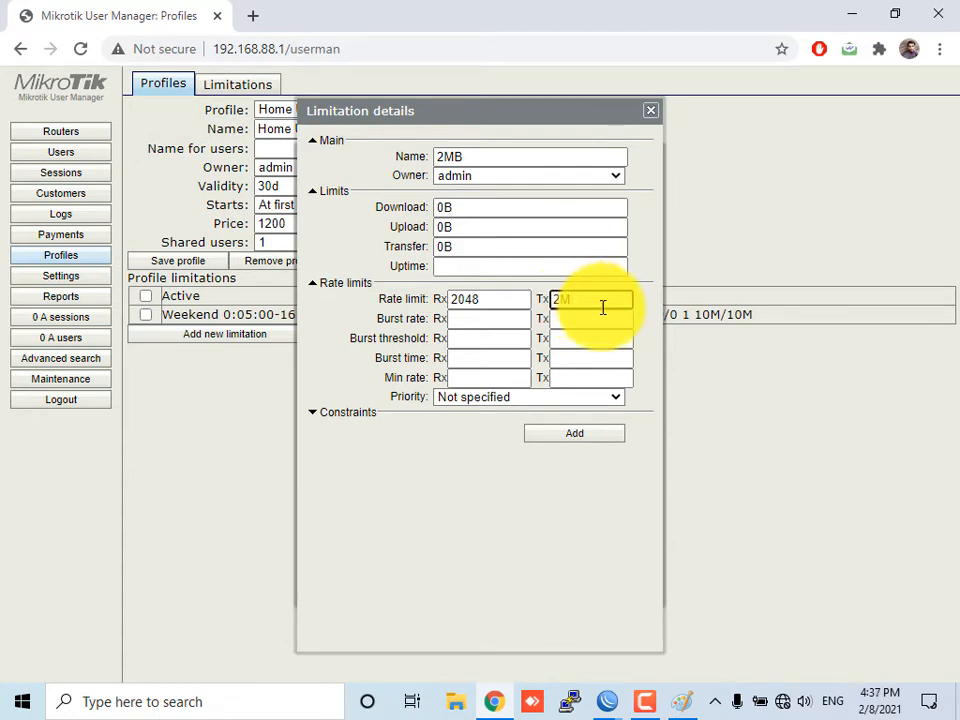
left_click(513, 306)
key("BackSpace")
key("BackSpace")
key("BackSpace")
key("BackSpace")
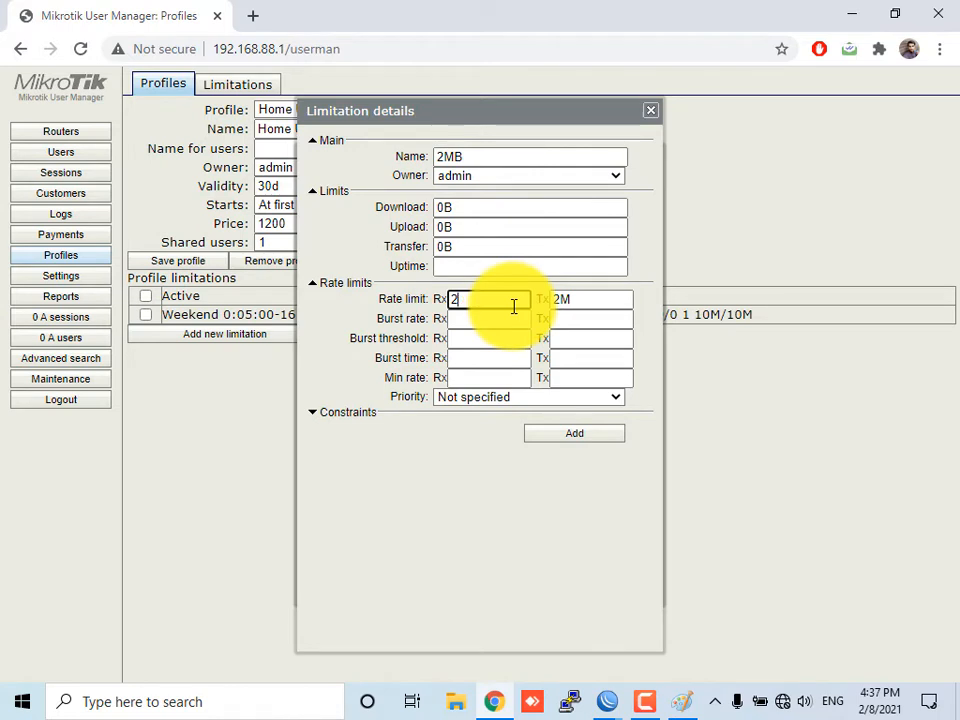
type("2M")
left_click(521, 317)
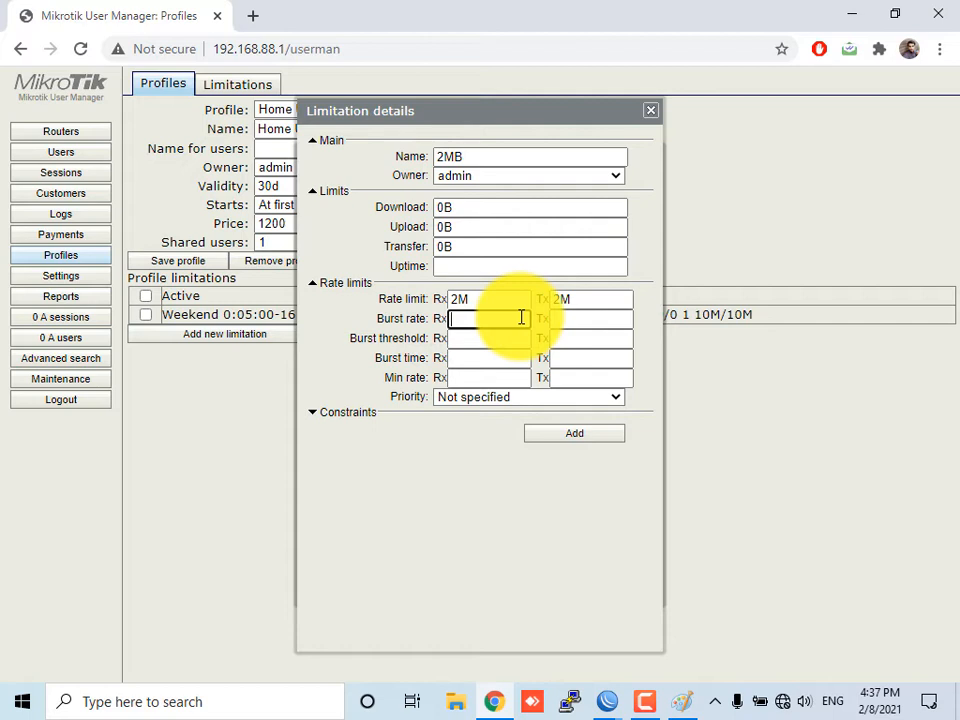
type("4M")
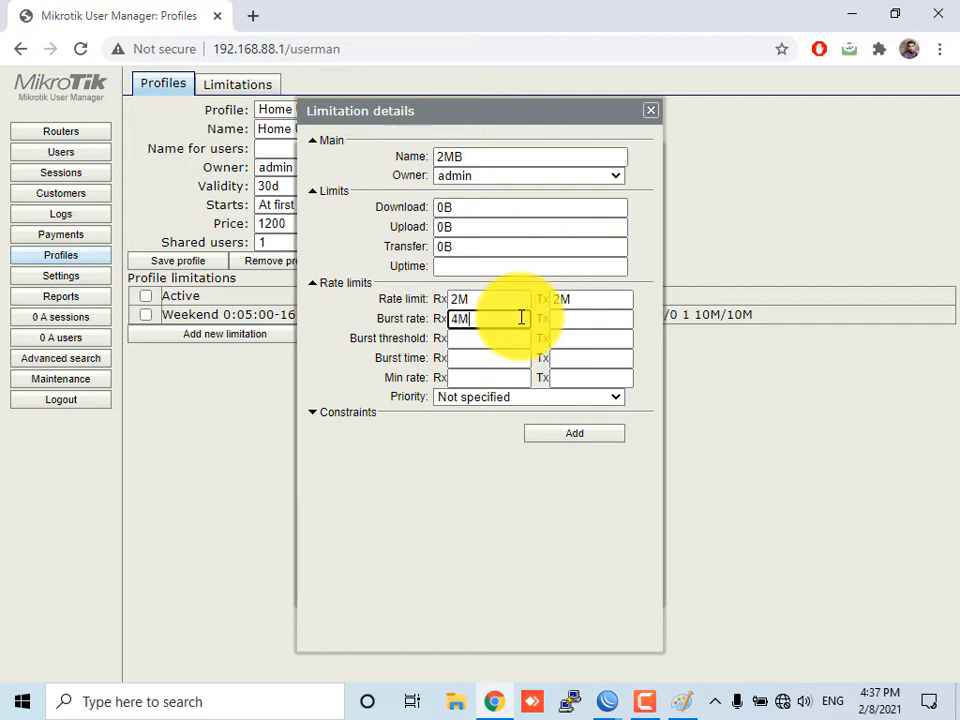
left_click(576, 321)
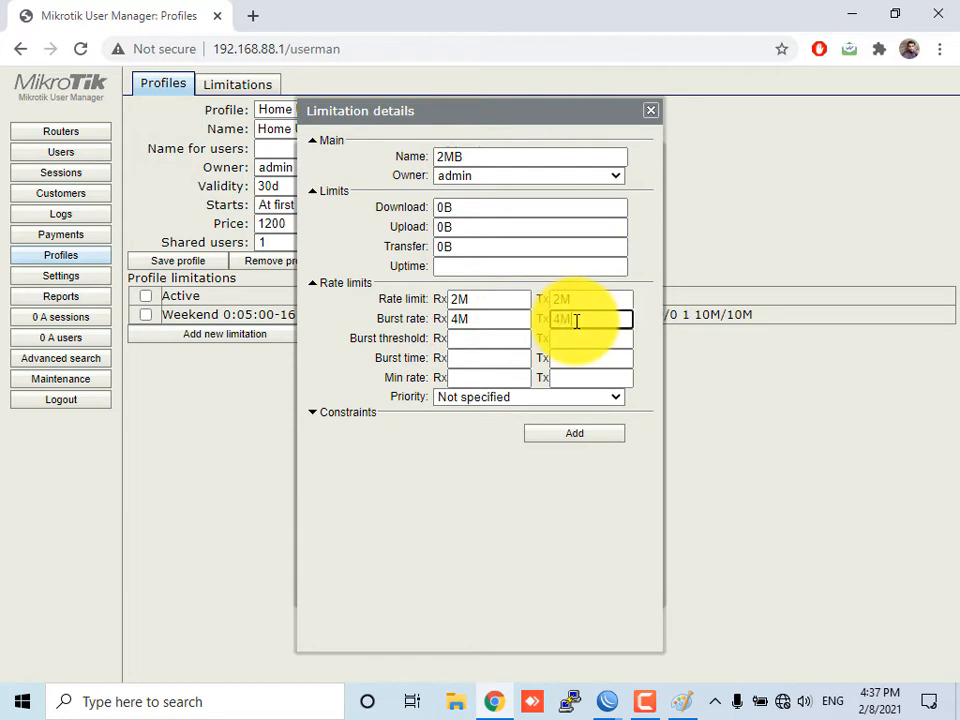
left_click(489, 358)
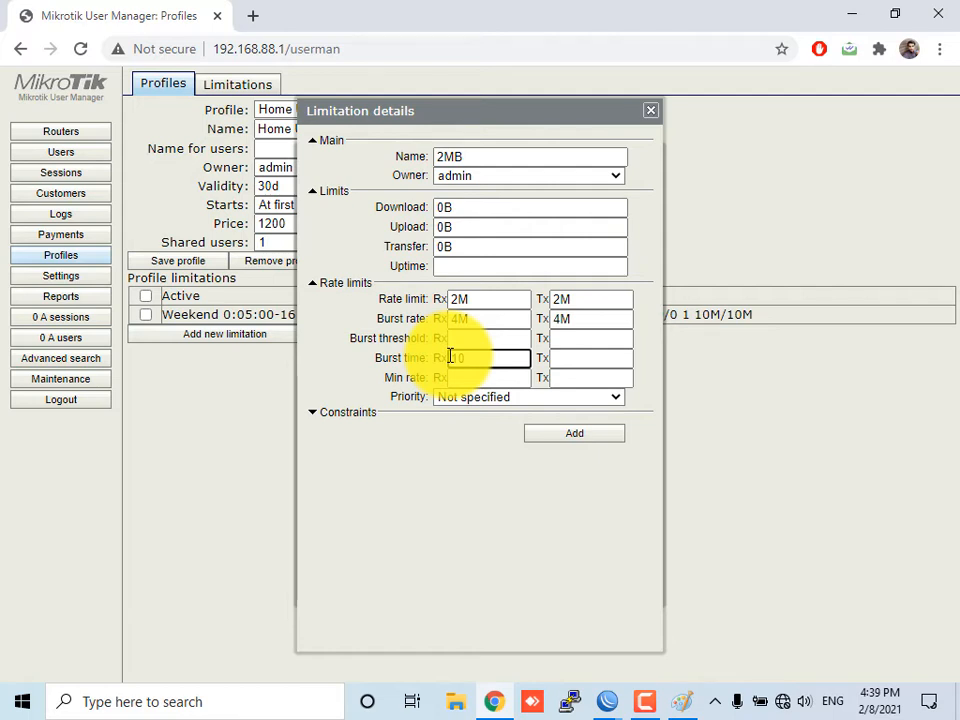
key("BackSpace")
key("BackSpace")
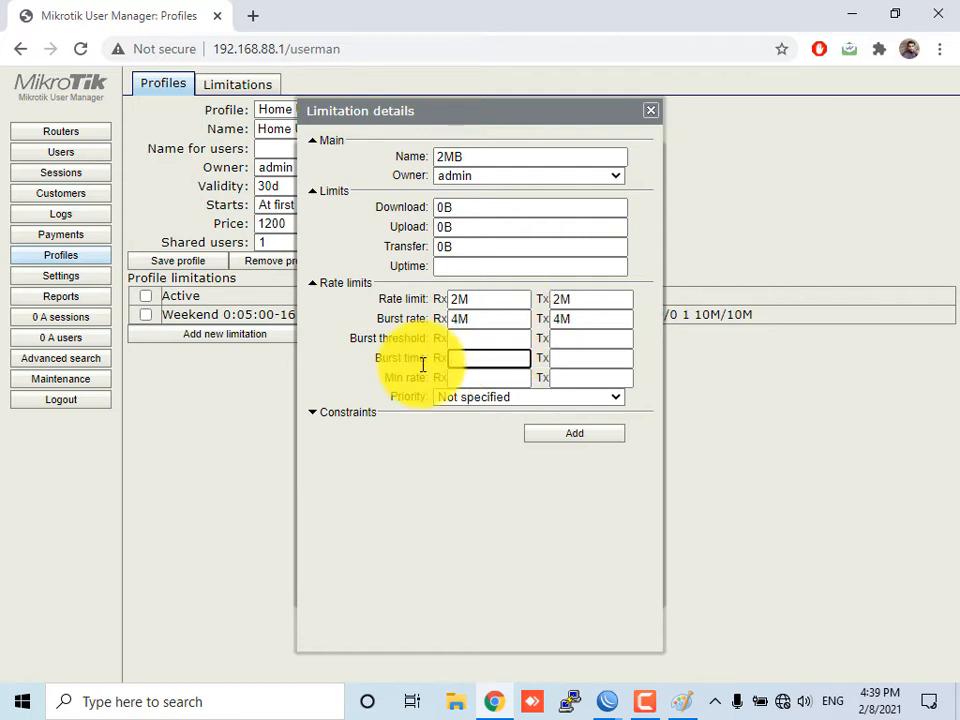
left_click_drag(491, 326, 443, 321)
key("BackSpace")
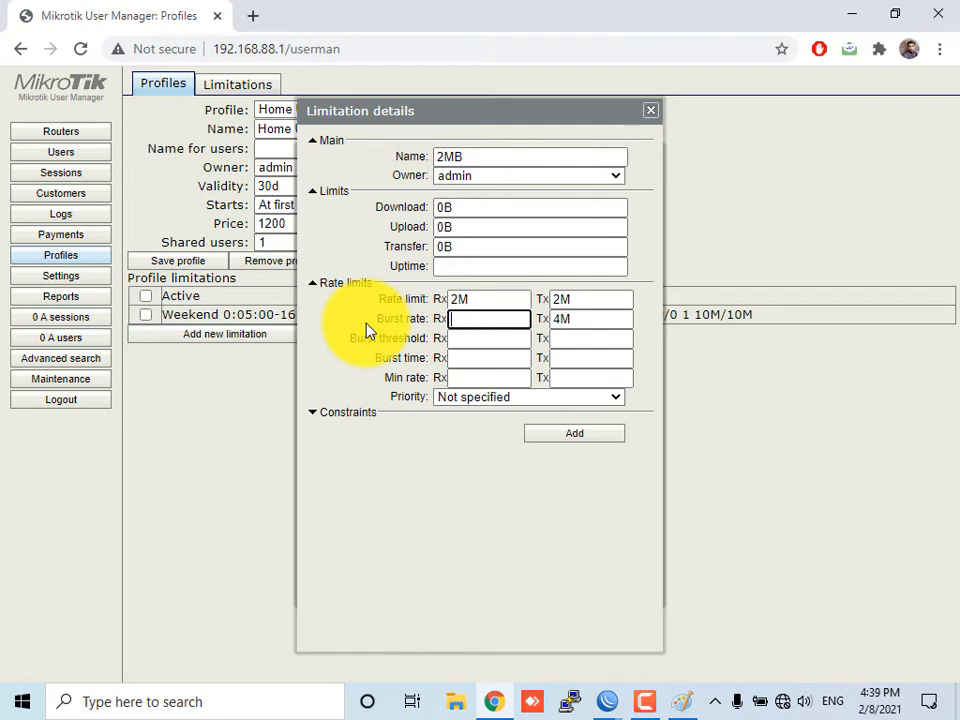
left_click_drag(628, 321, 527, 319)
key("BackSpace")
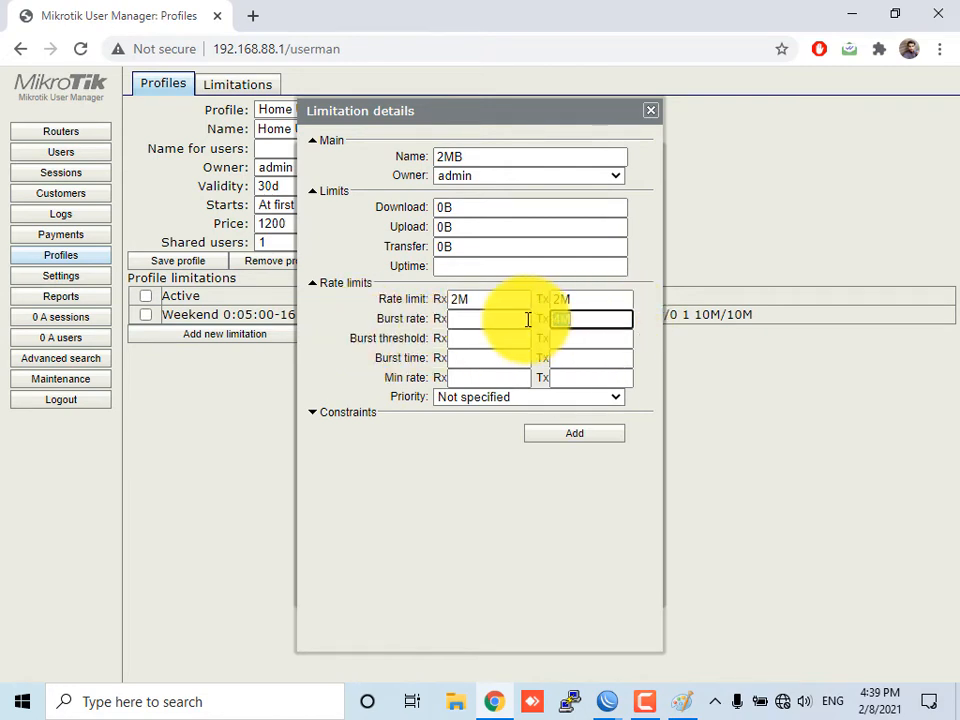
Set the 2MB limit's priority to 6, then add the limit and the all-days limitation to the profile
left_click(505, 400)
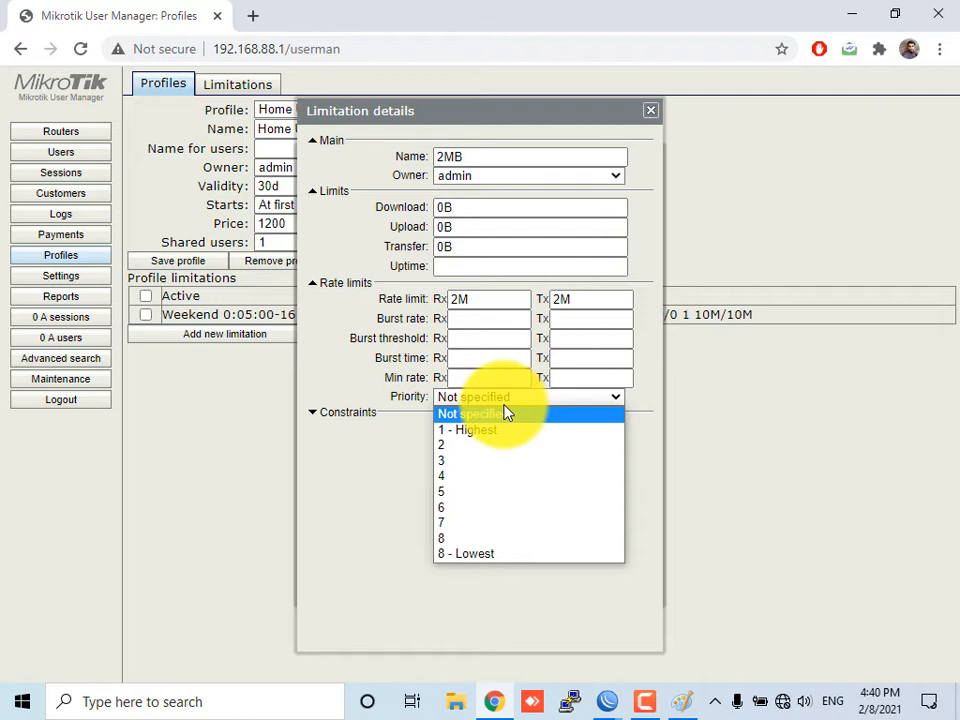
left_click(489, 508)
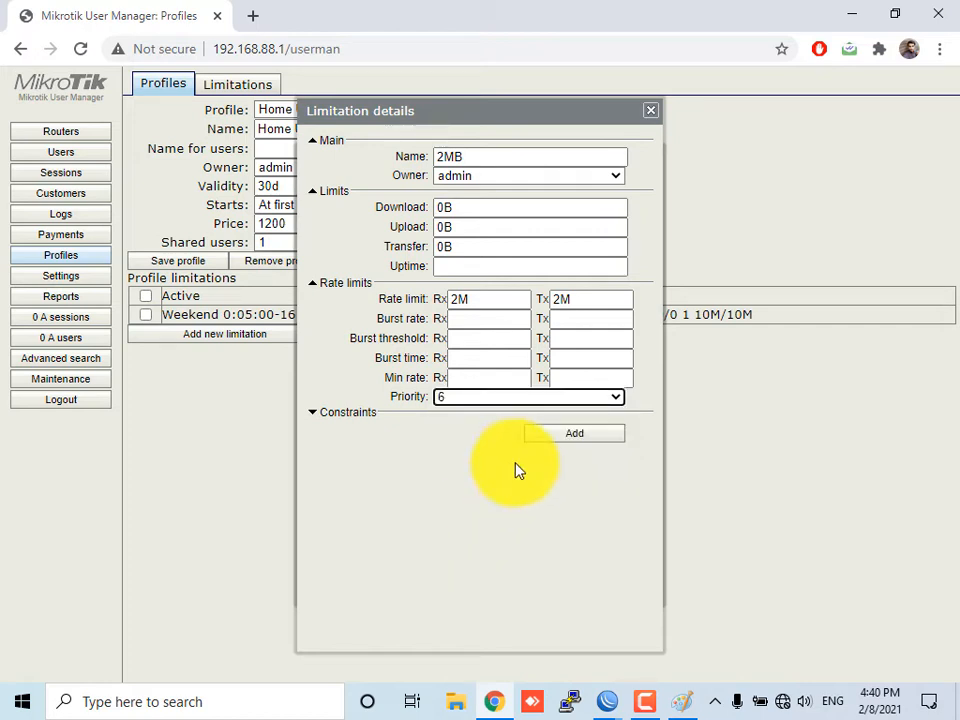
left_click(570, 435)
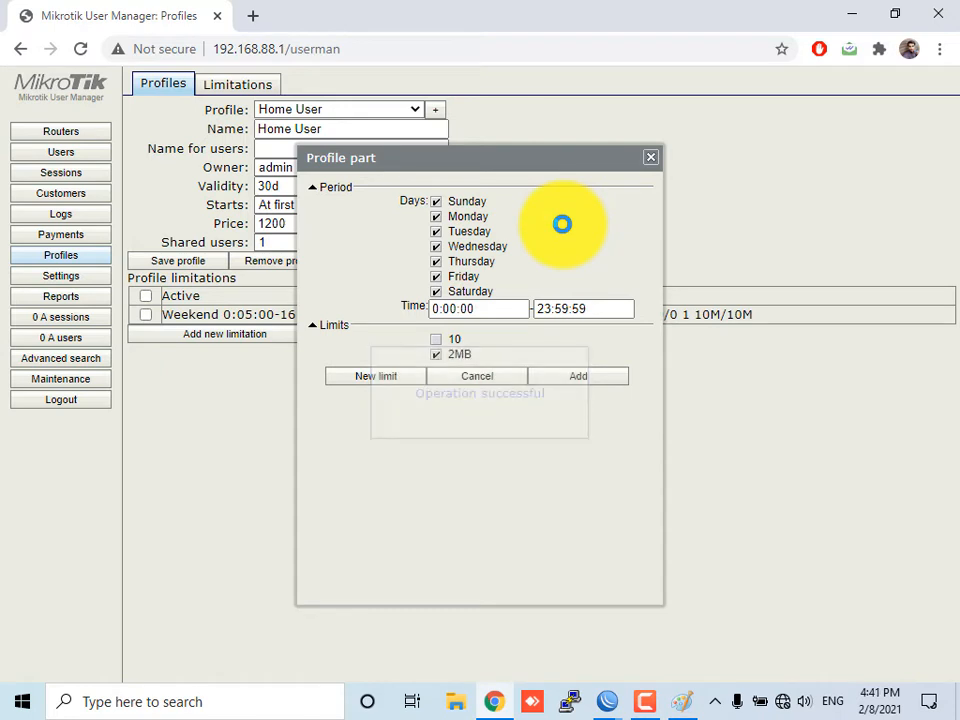
triple_click(564, 306)
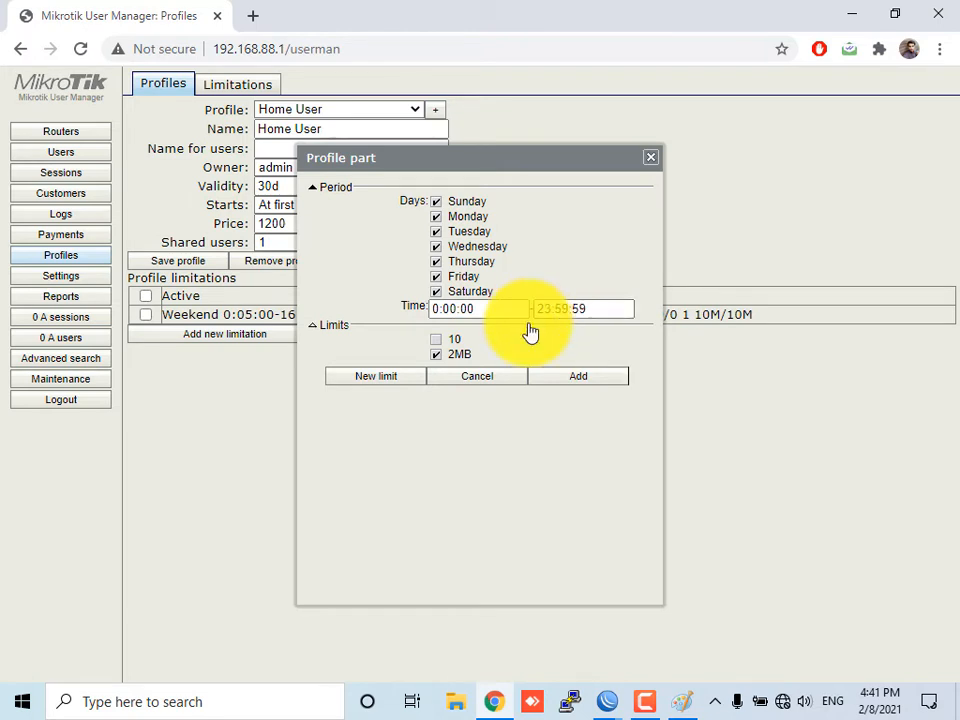
left_click(583, 378)
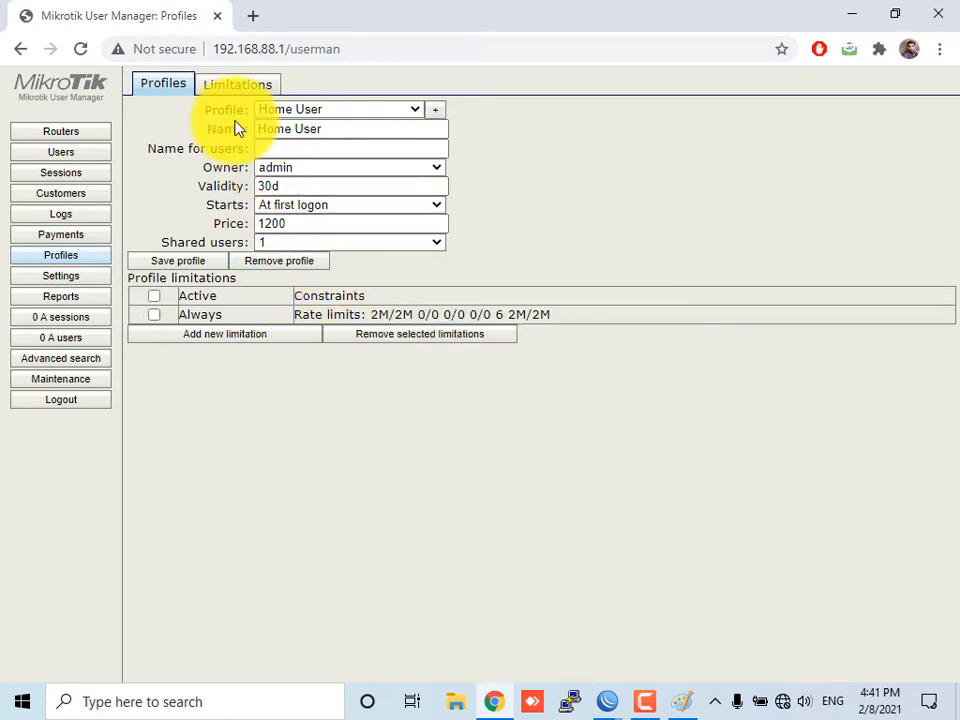
Start adding a single user and enter 123 as the username and the user's password
left_click(154, 315)
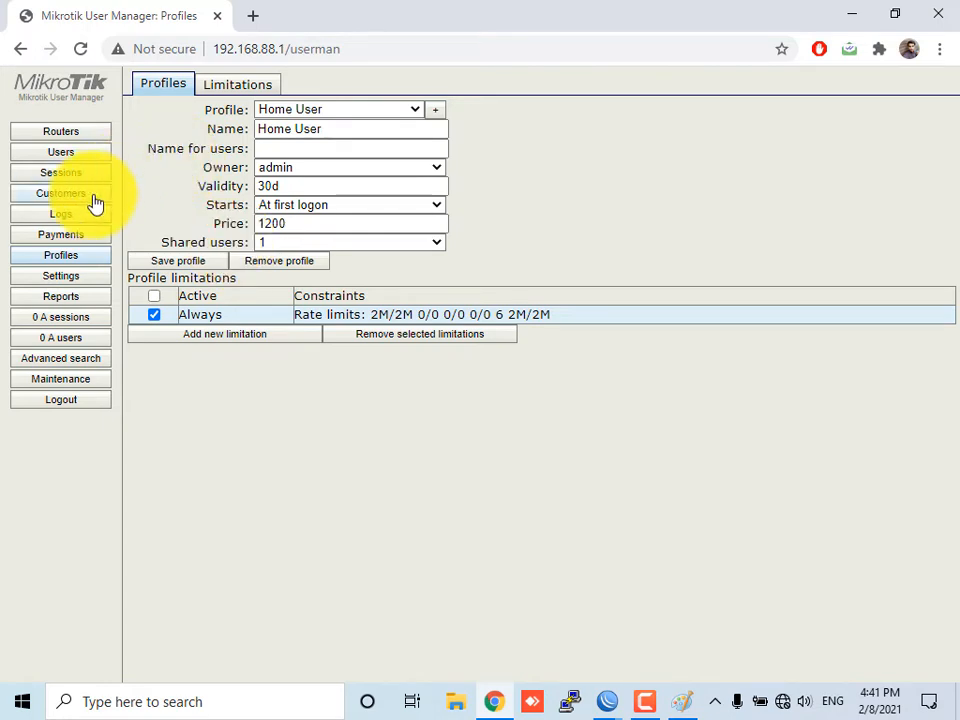
left_click(90, 156)
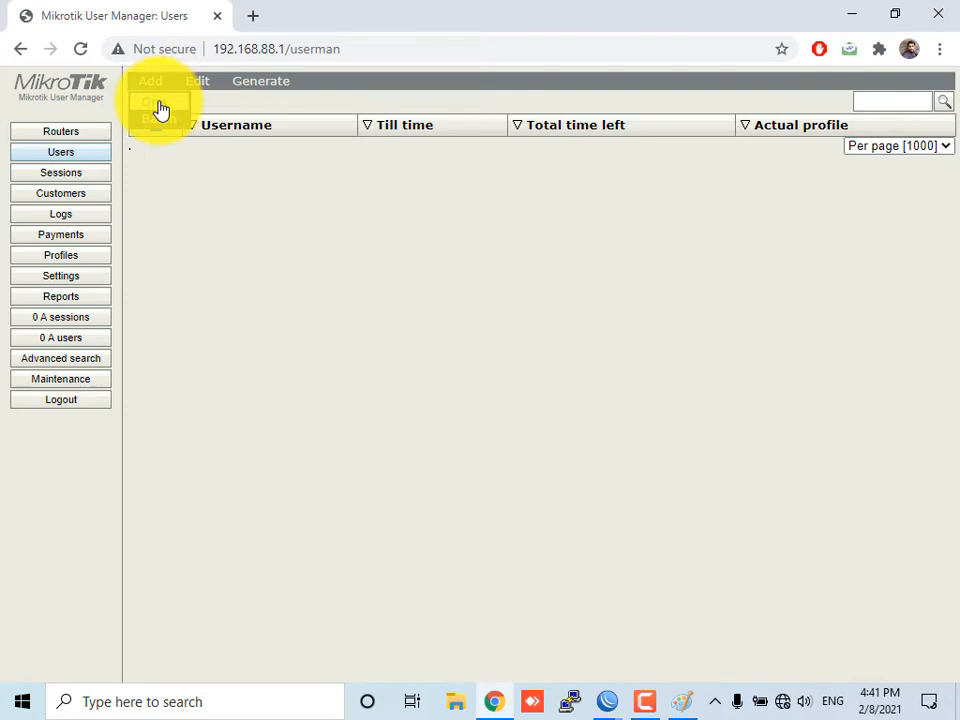
left_click(158, 104)
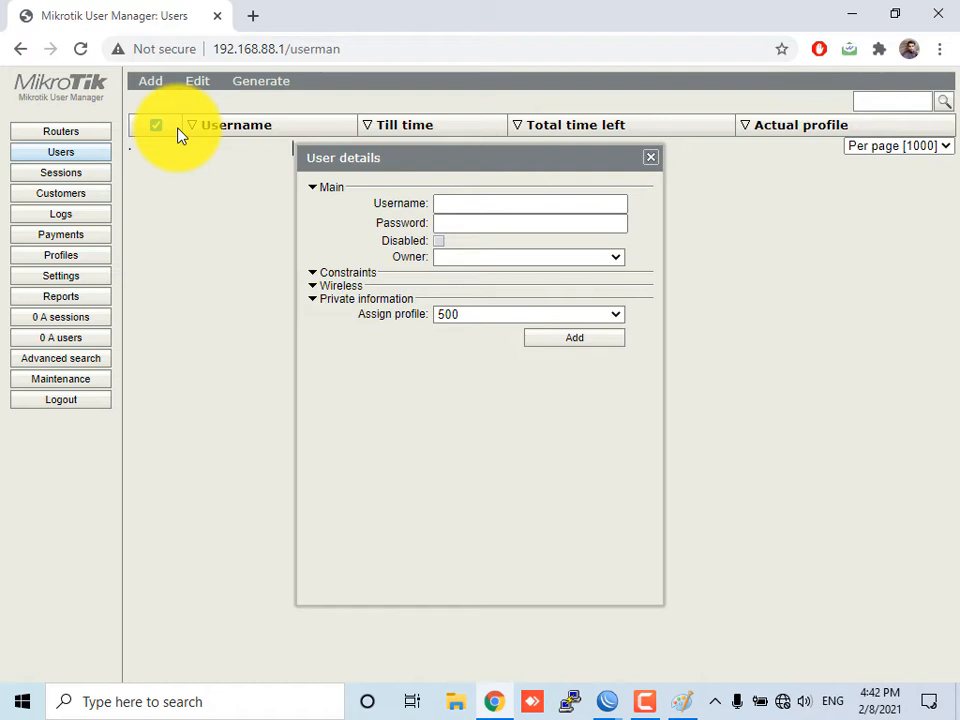
left_click(462, 202)
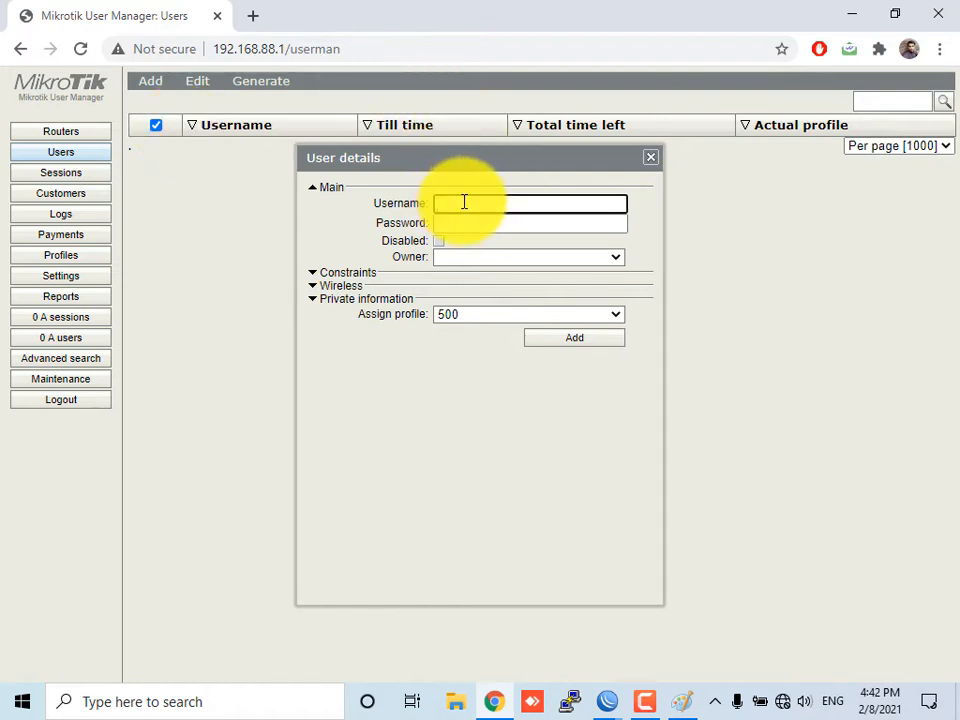
type("123")
left_click(463, 229)
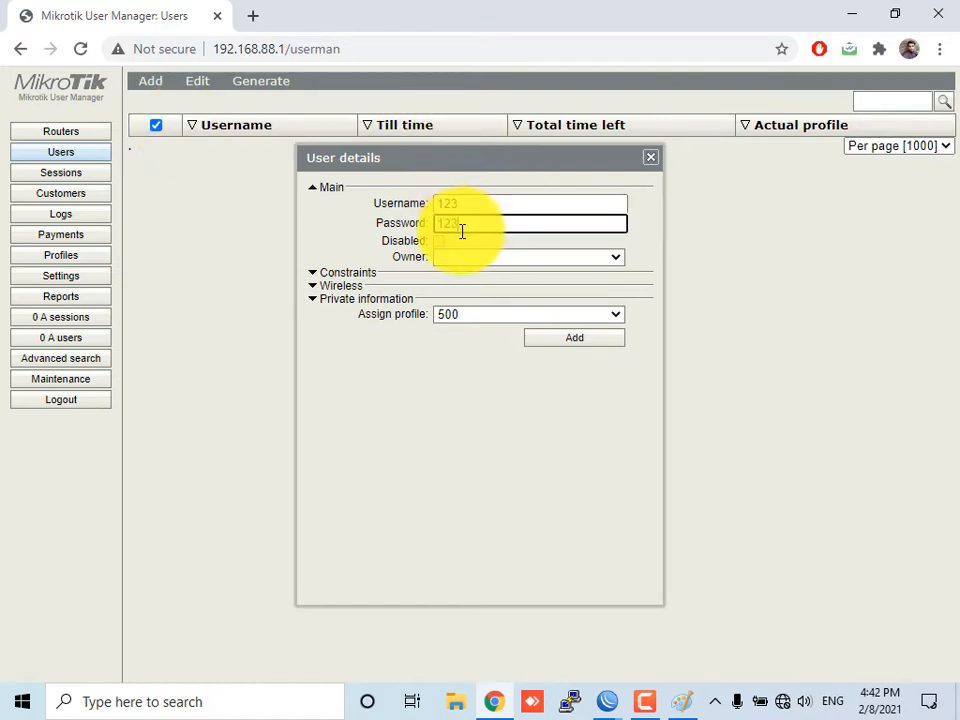
Set the new user's owner to admin and expand the constraints, wireless and private information sections
left_click(460, 257)
left_click(460, 273)
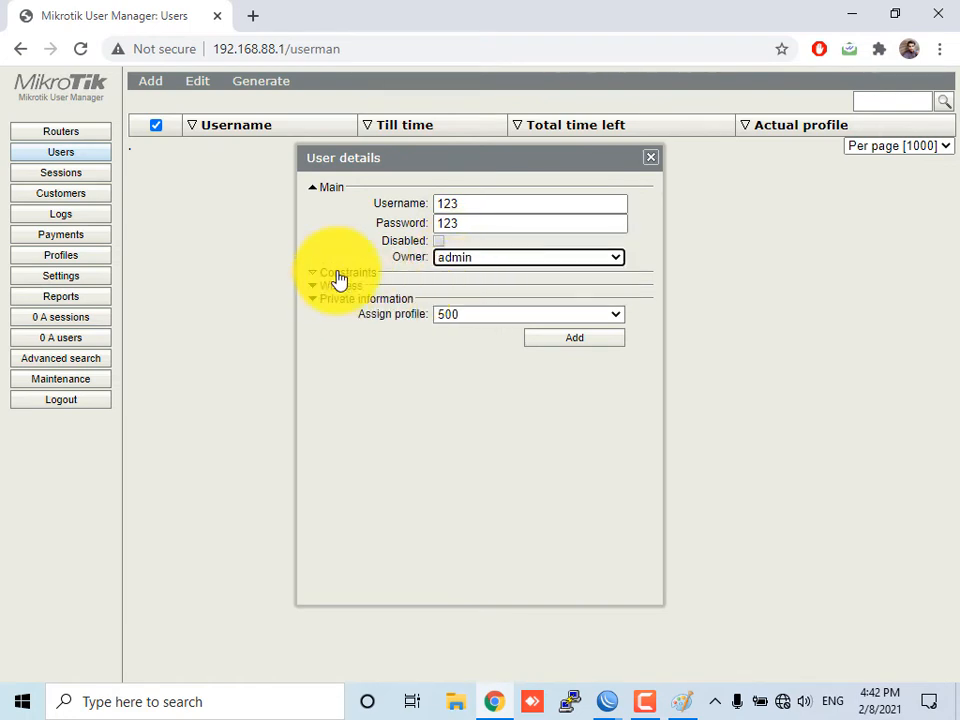
left_click(340, 274)
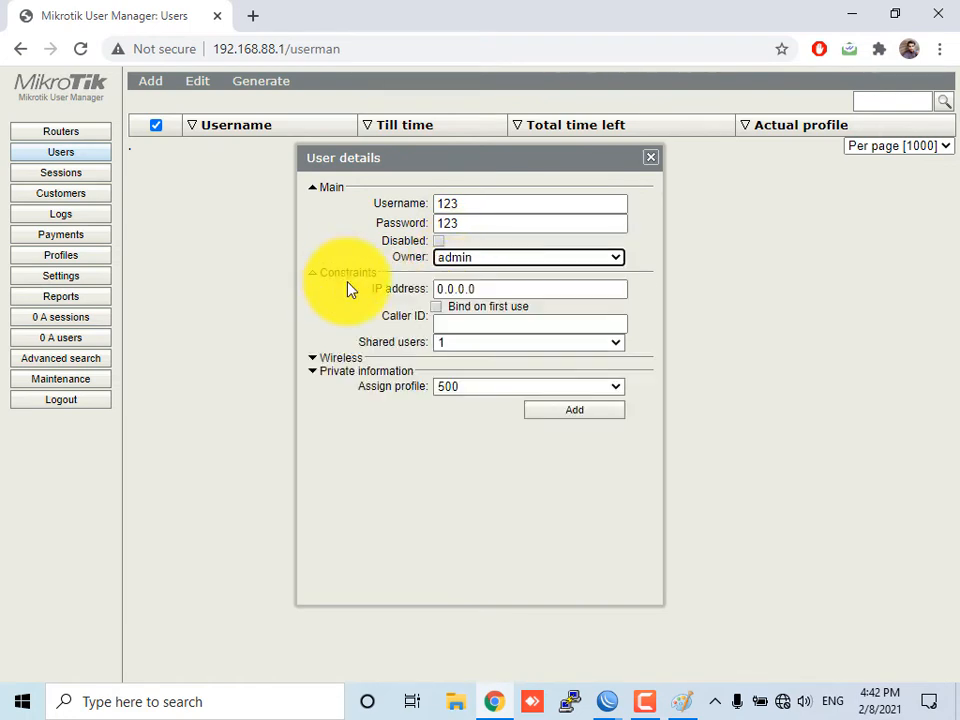
left_click(472, 313)
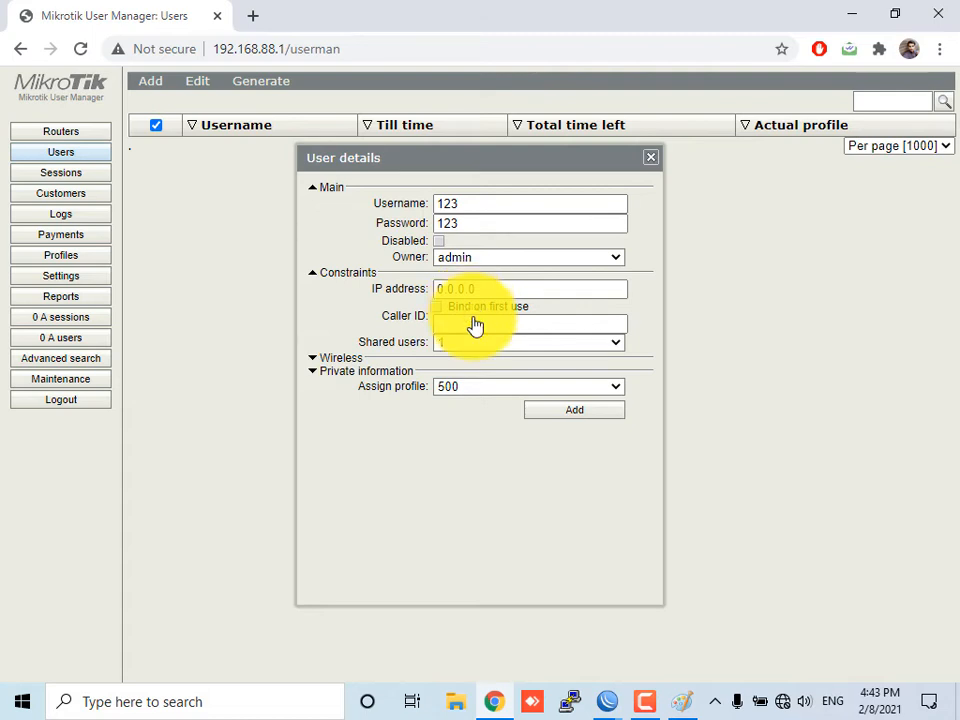
left_click(368, 371)
left_click(369, 360)
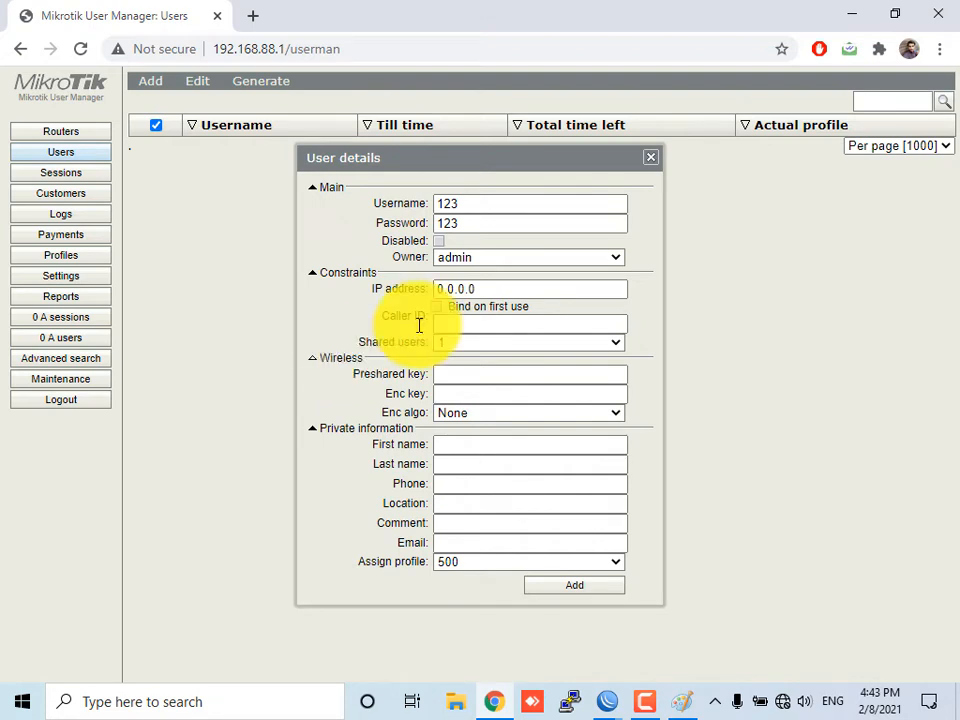
Assign the Home User profile to user 123 and add the user
left_click(516, 568)
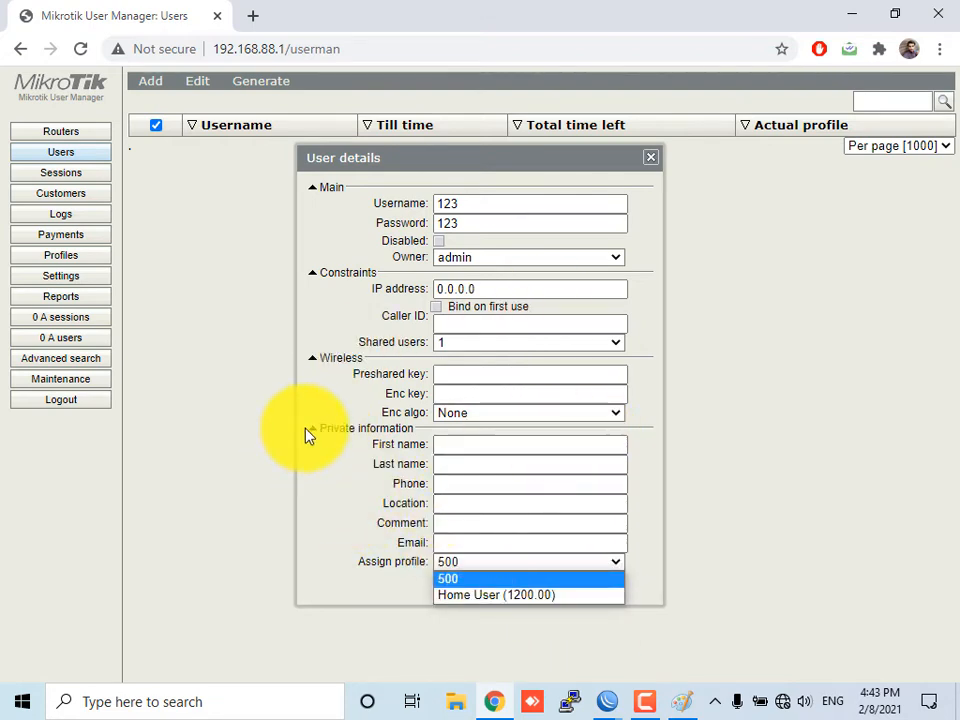
left_click(316, 360)
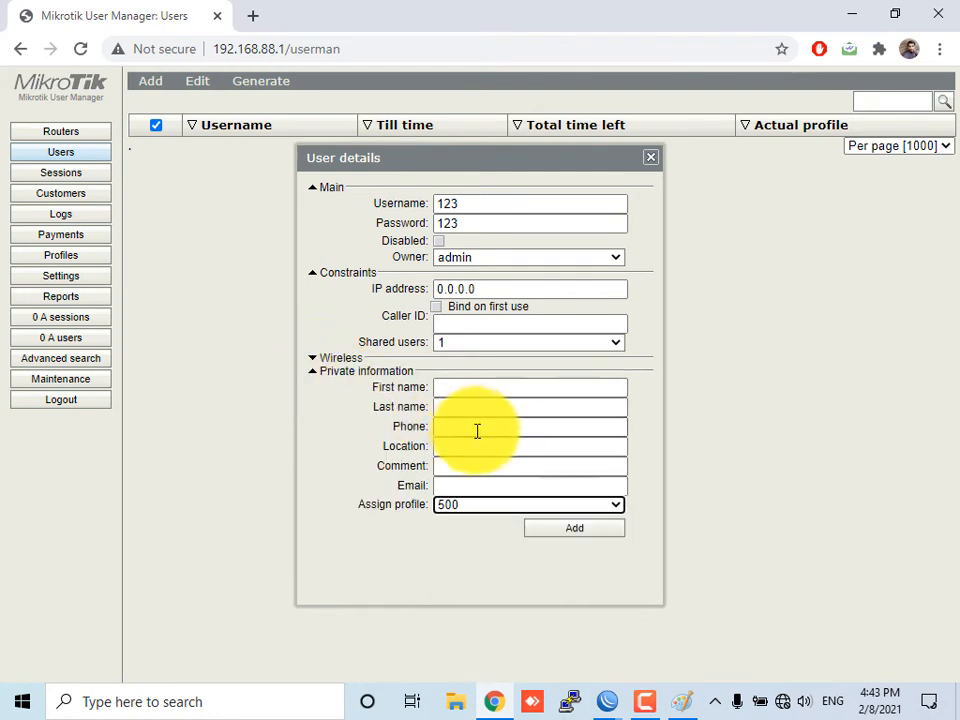
left_click(472, 510)
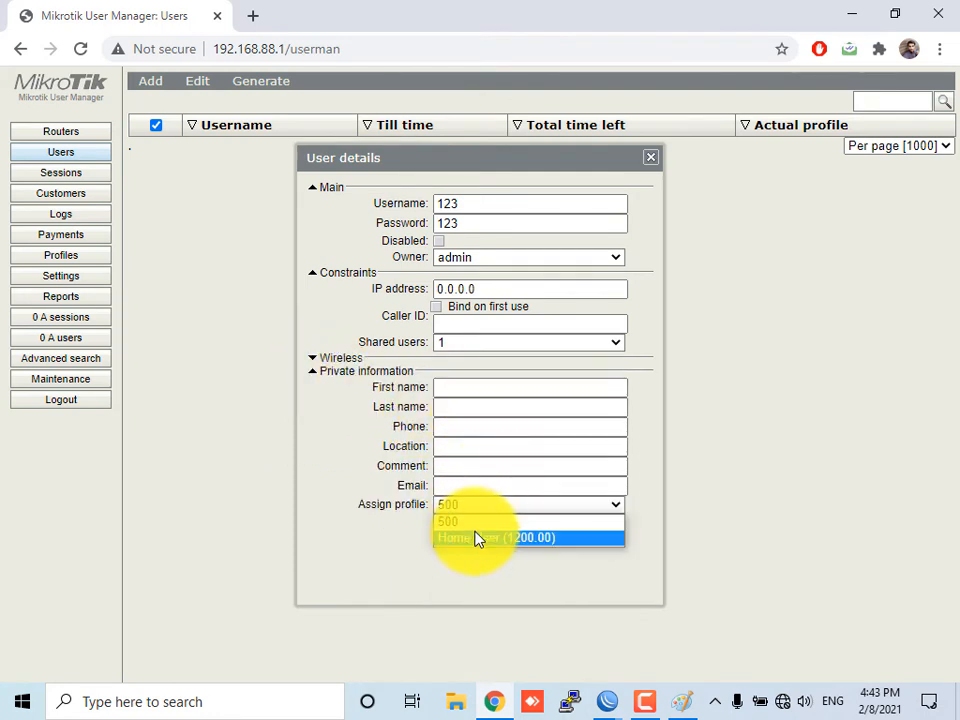
left_click(480, 539)
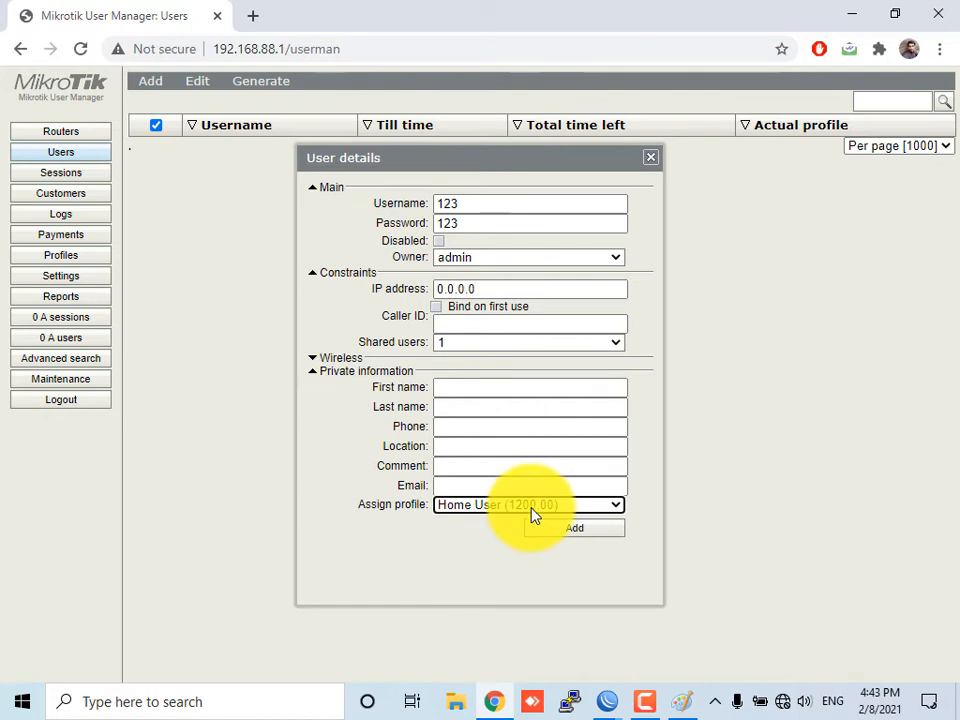
left_click(474, 390)
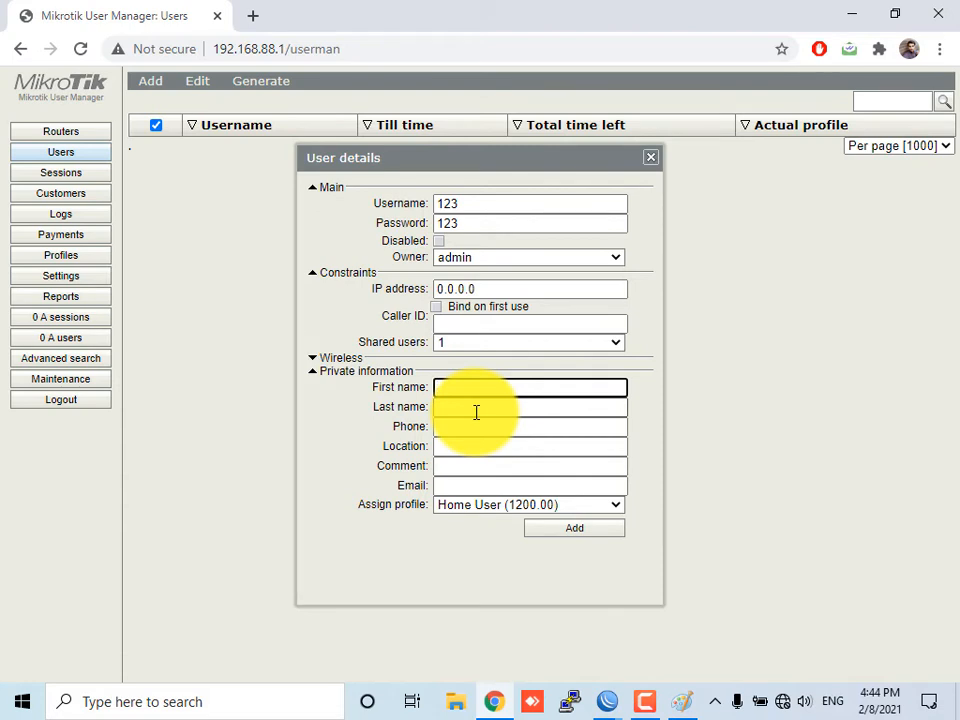
left_click(586, 531)
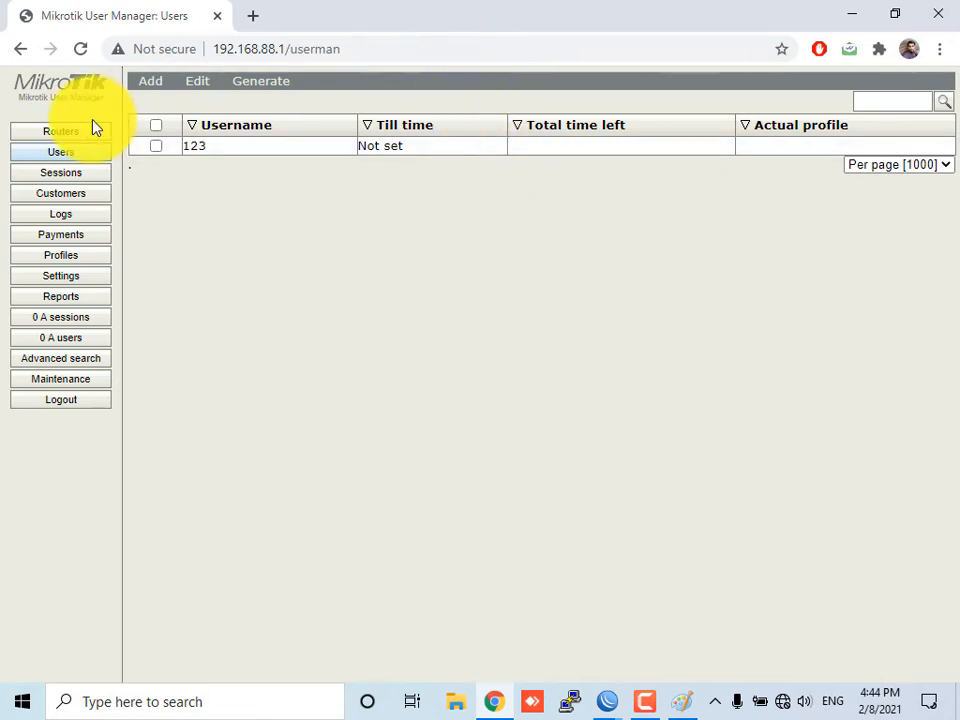
Start a batch of users owned by the new customer, with 10 as the number of users
left_click(147, 84)
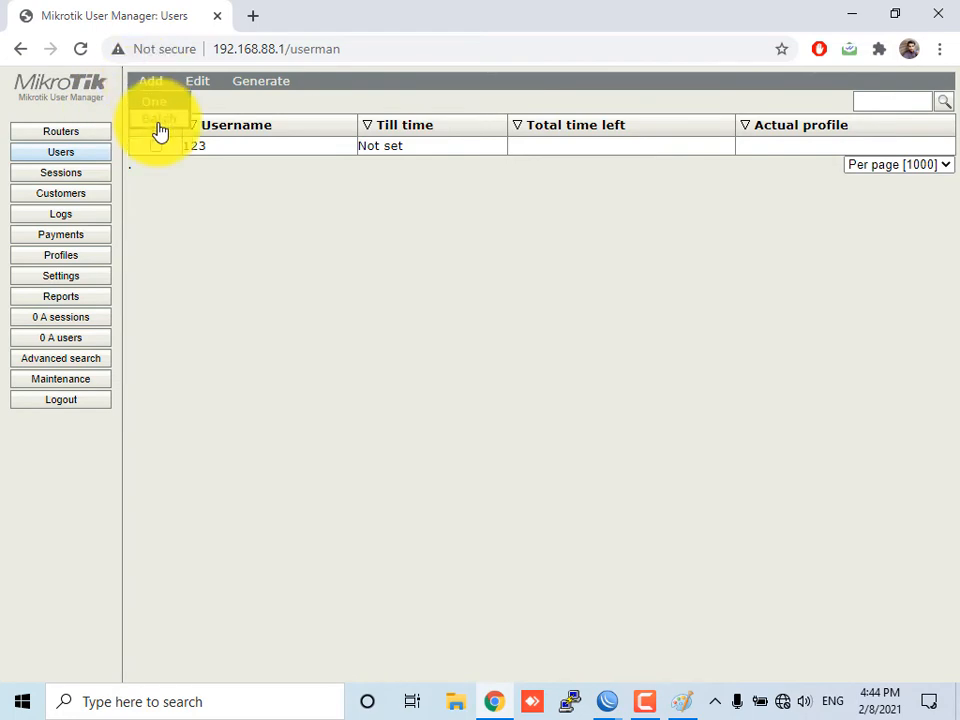
left_click(455, 179)
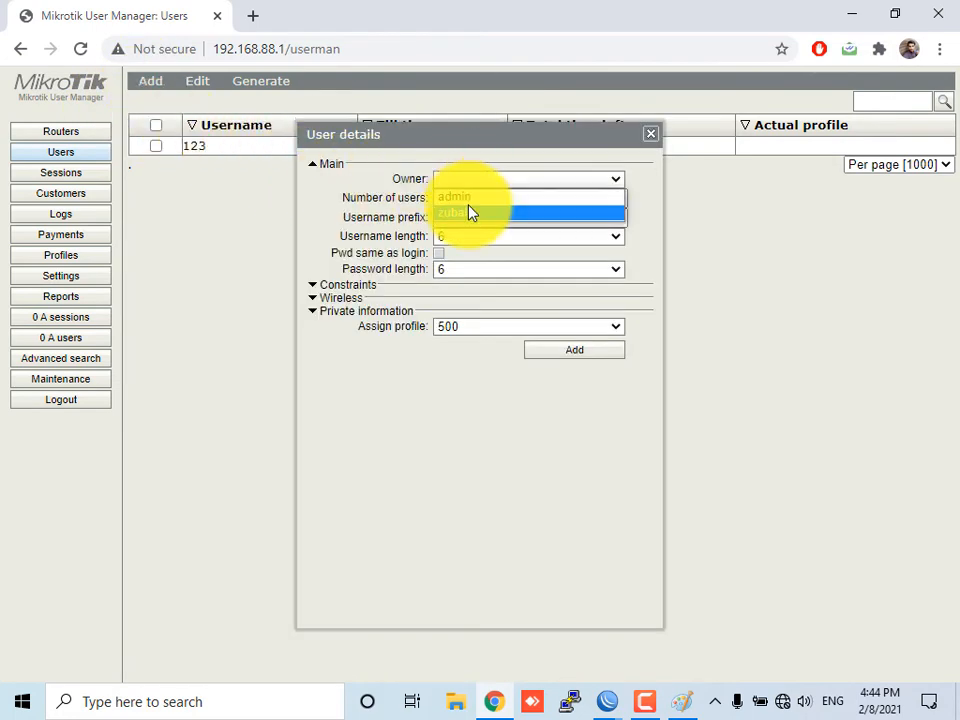
left_click(470, 198)
left_click(475, 185)
left_click(471, 212)
left_click(456, 197)
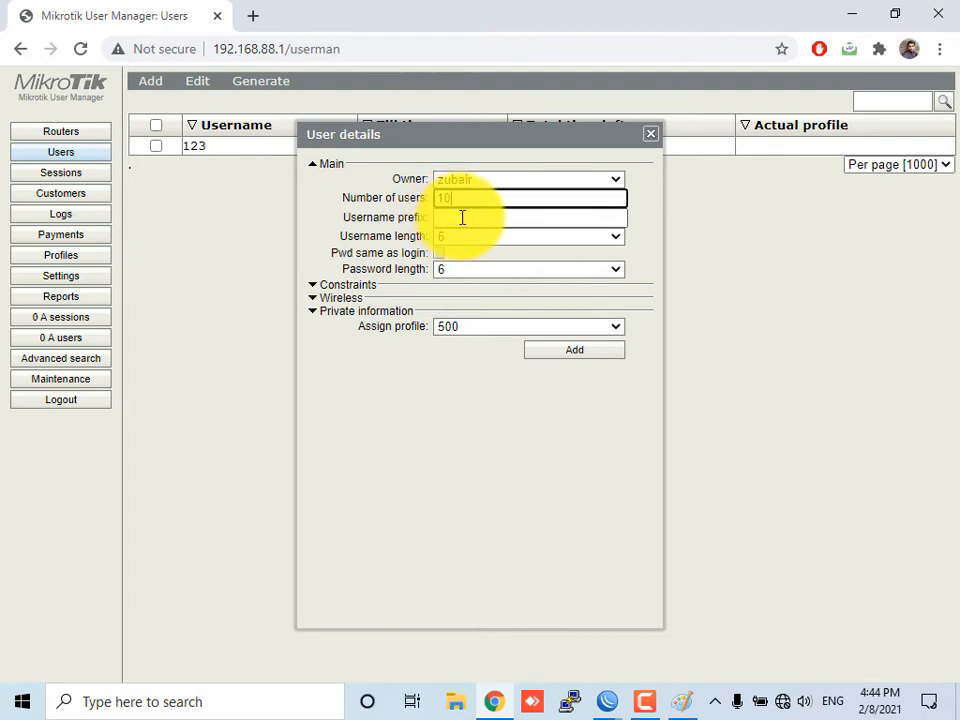
left_click(462, 217)
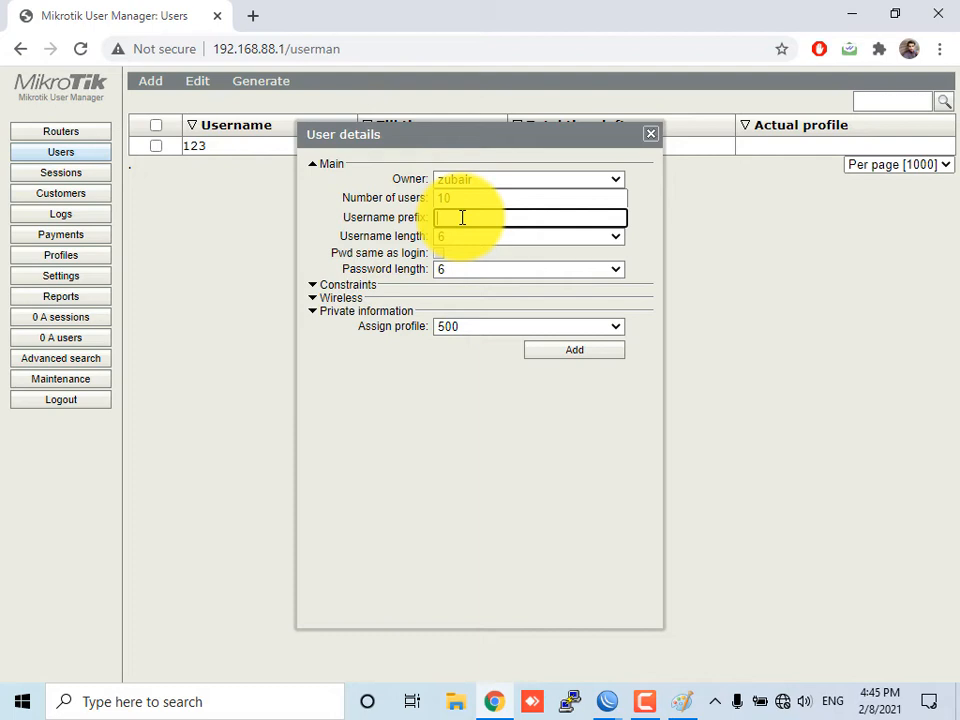
Set the batch username prefix to 25001-cs- and both username and password lengths to 3
type("2501-cs-")
left_click(459, 240)
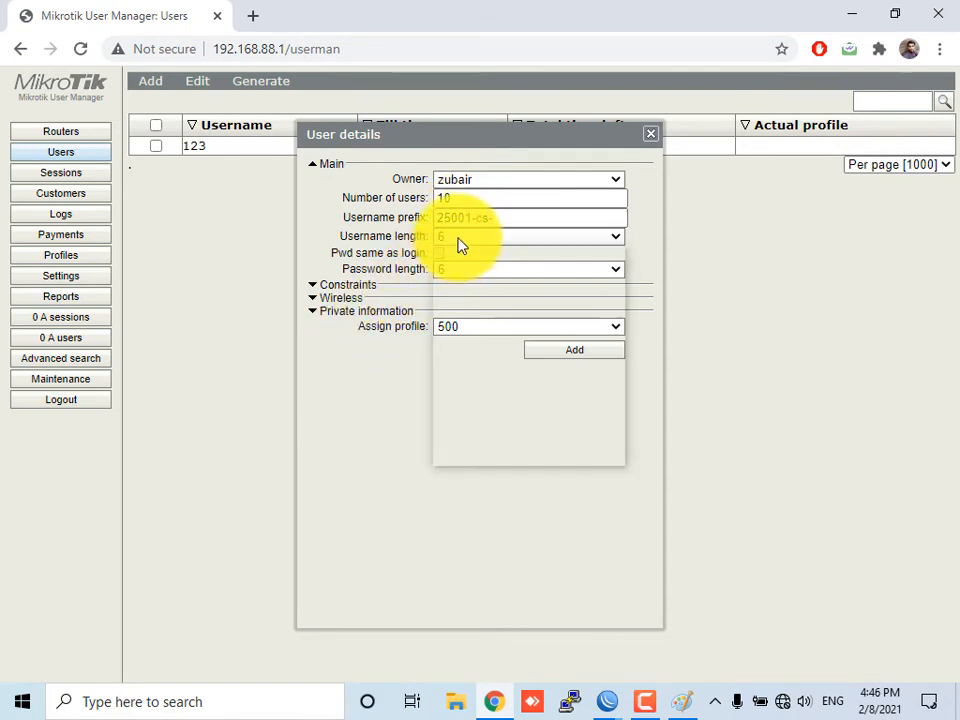
left_click(457, 262)
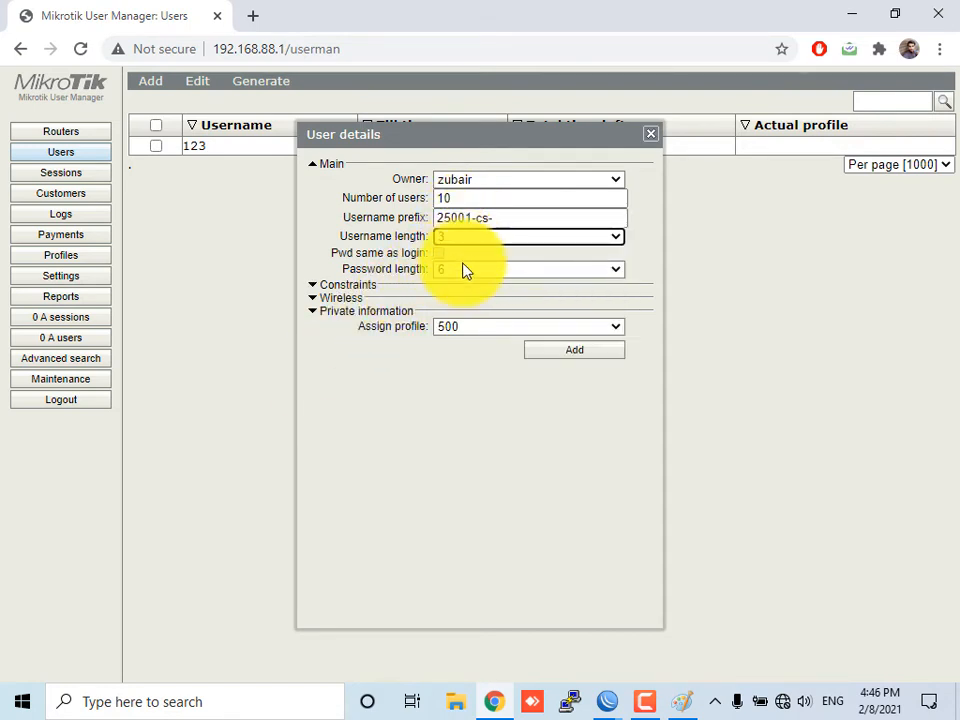
left_click(464, 270)
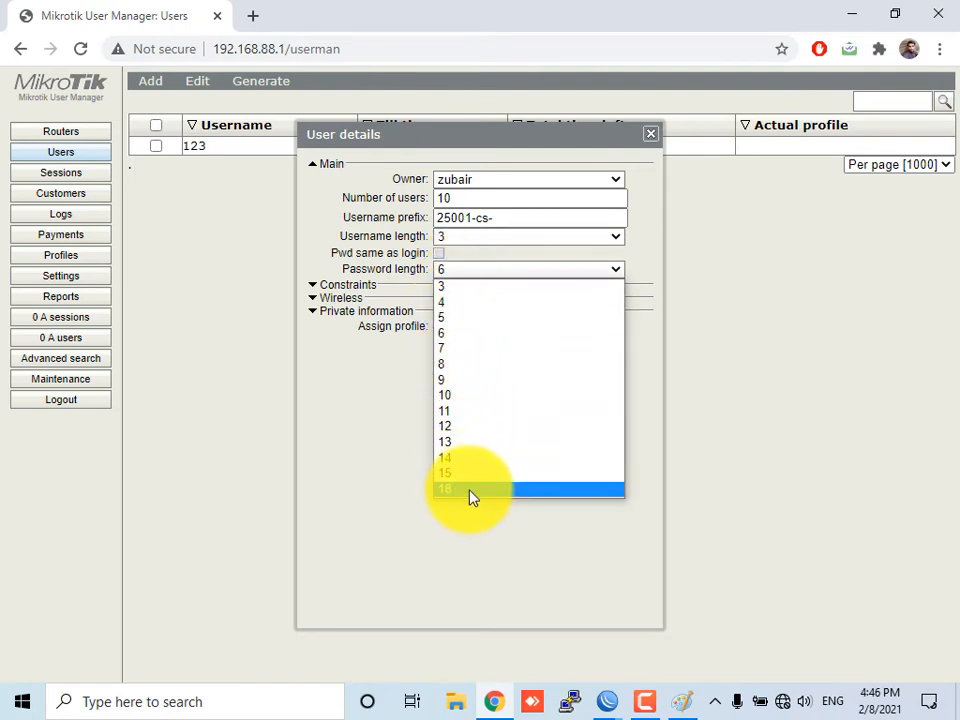
left_click(450, 288)
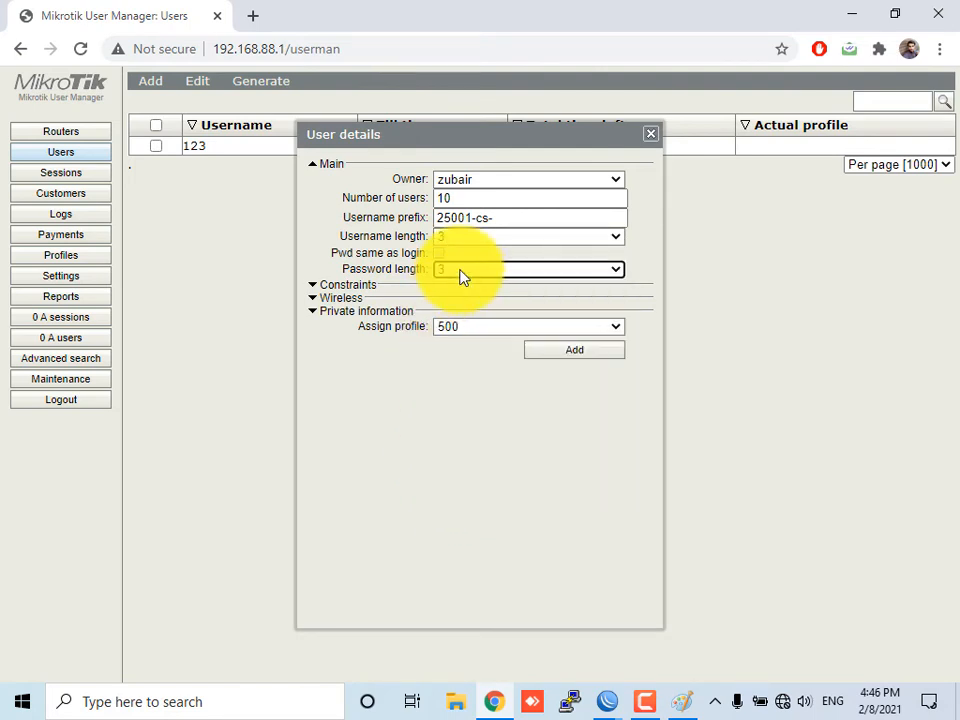
left_click(413, 289)
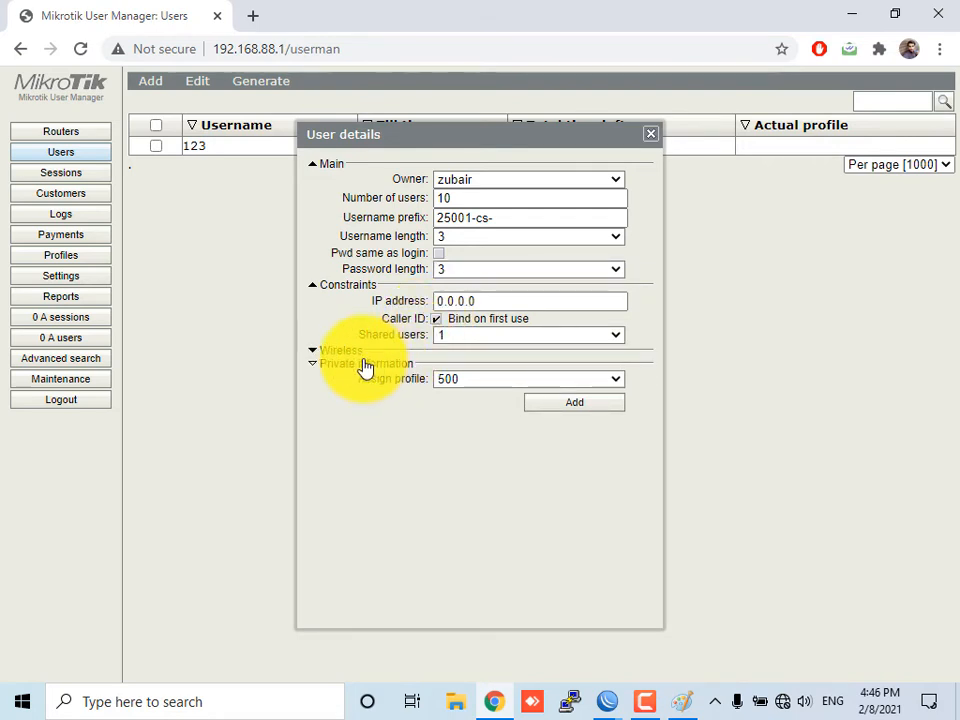
Assign the Home User profile to the batch, add the ten users and close the dialog
left_click(358, 351)
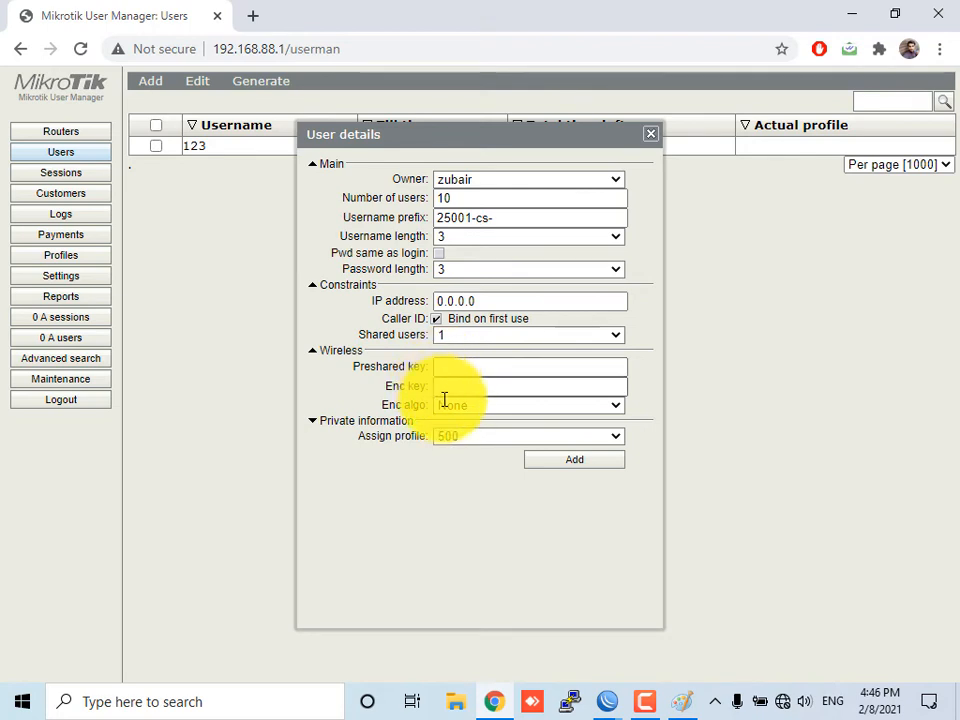
left_click(352, 353)
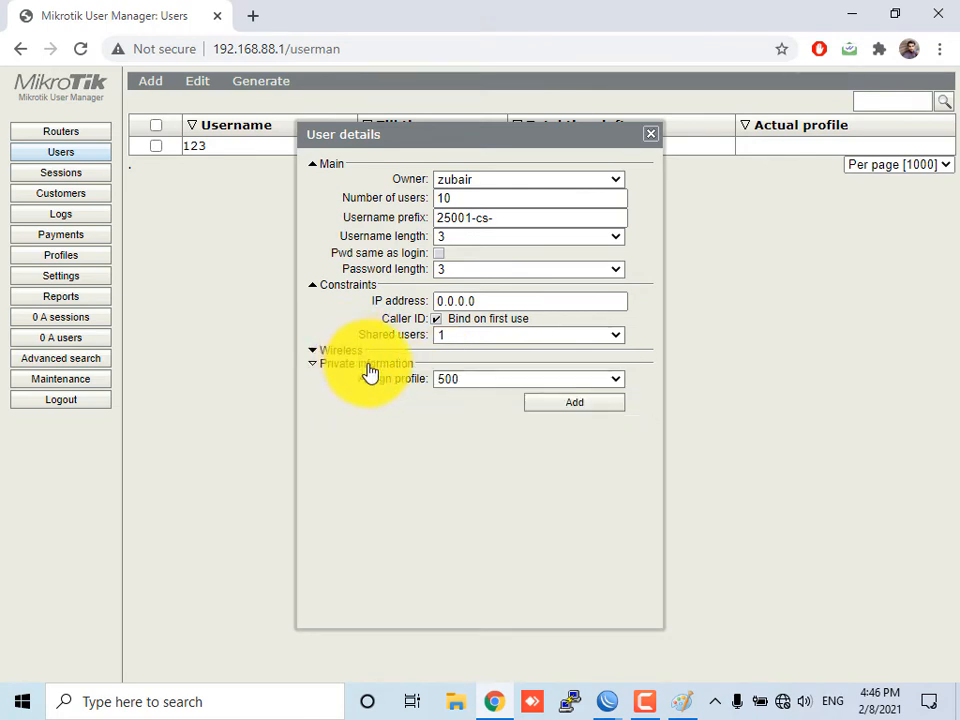
left_click(467, 382)
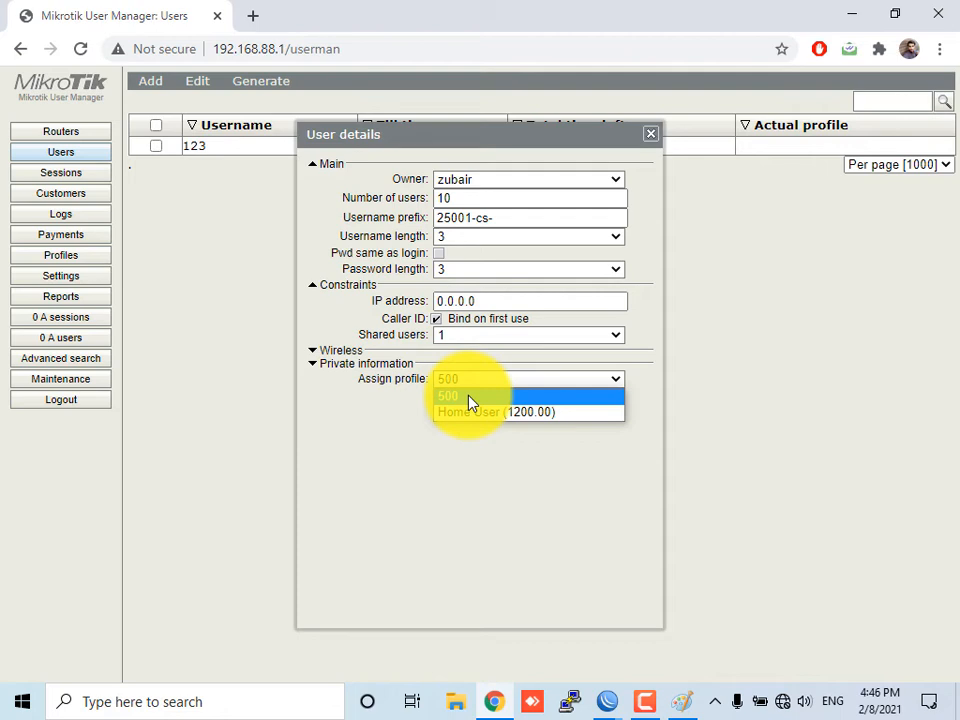
left_click(481, 412)
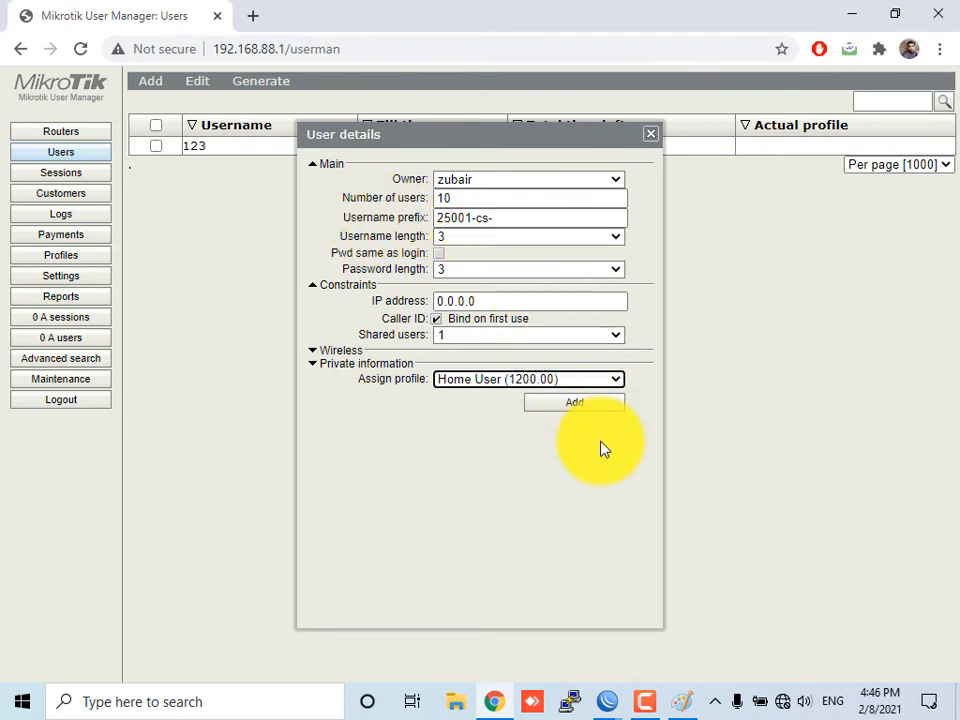
left_click(585, 402)
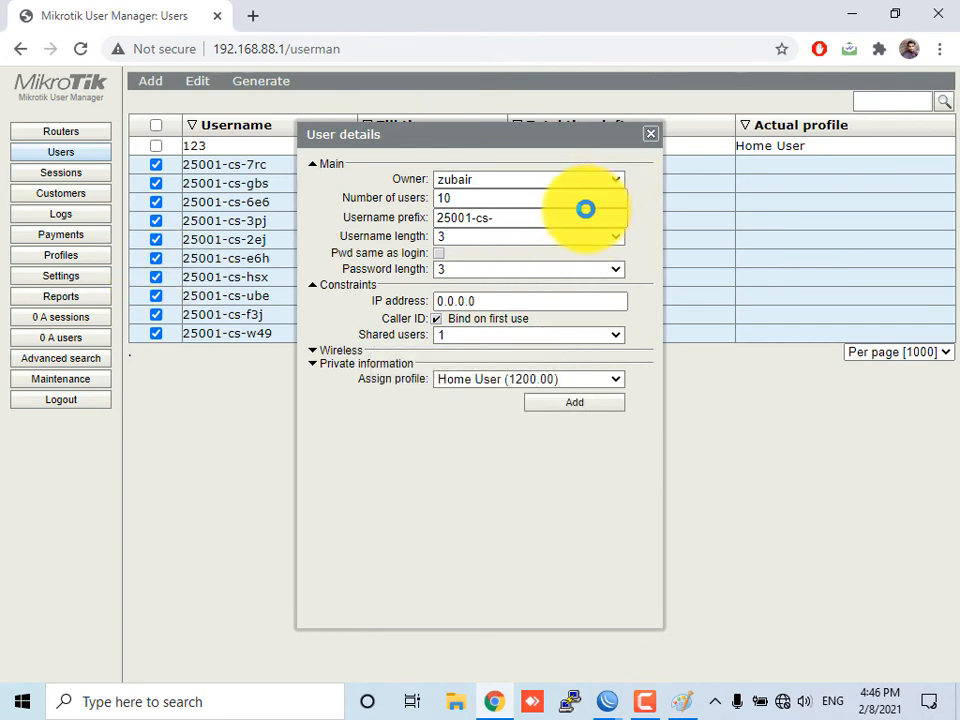
left_click(652, 135)
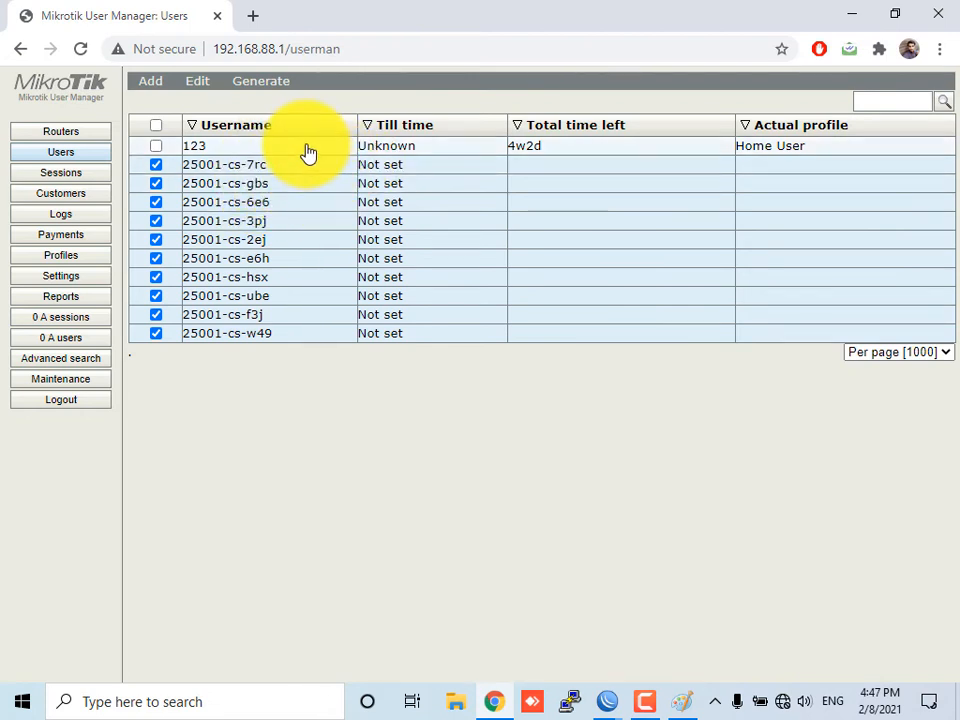
Generate vouchers for all users, breaking after 6 per page and downloading them as a file
left_click(155, 125)
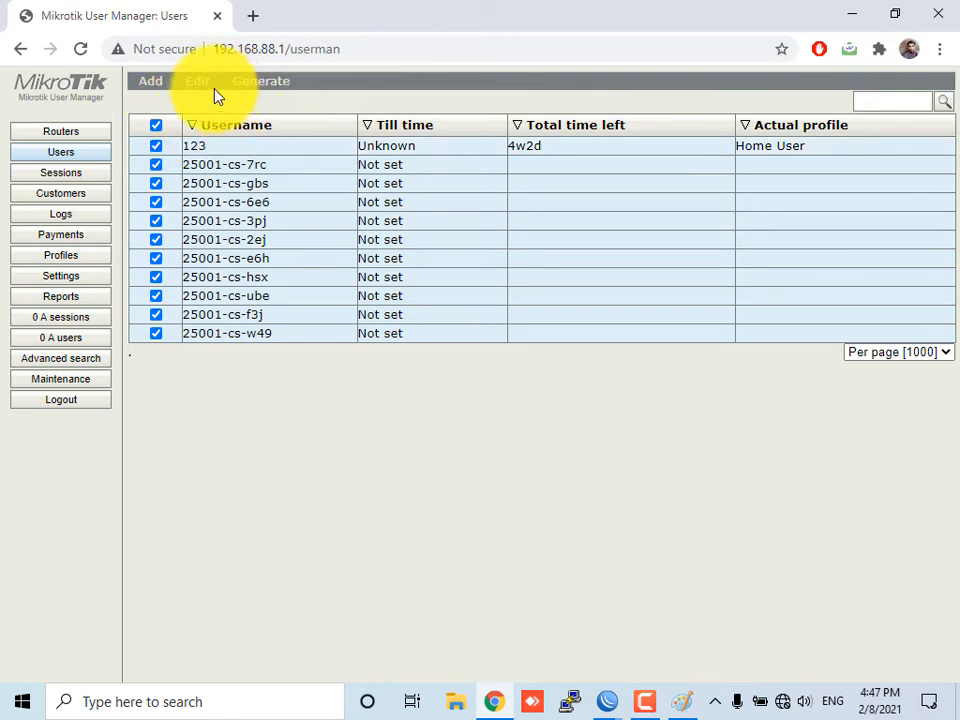
left_click(214, 88)
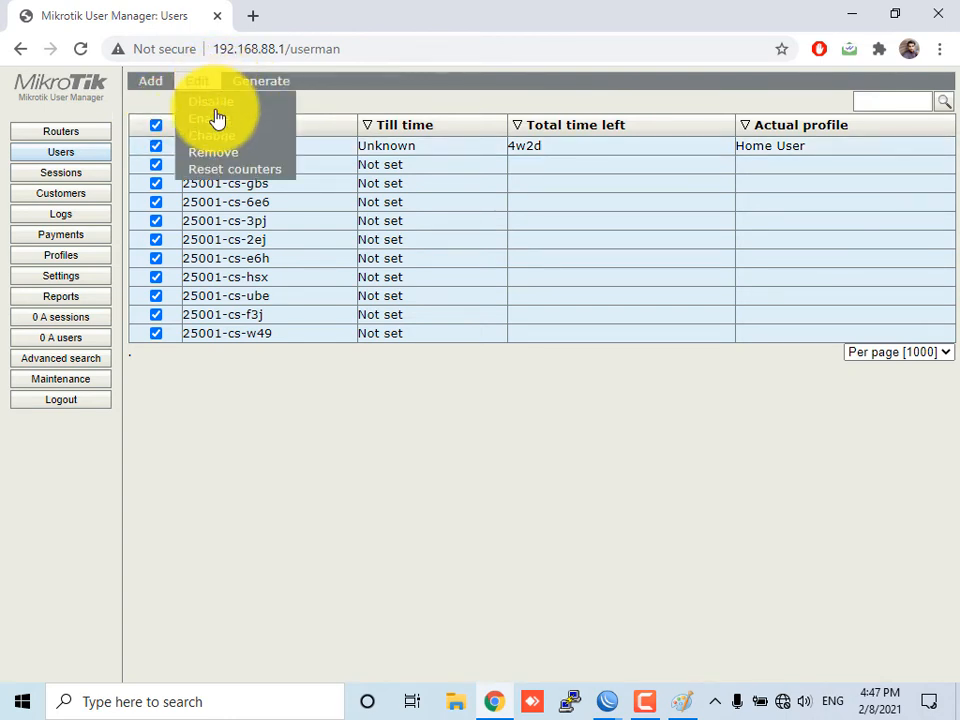
left_click(290, 88)
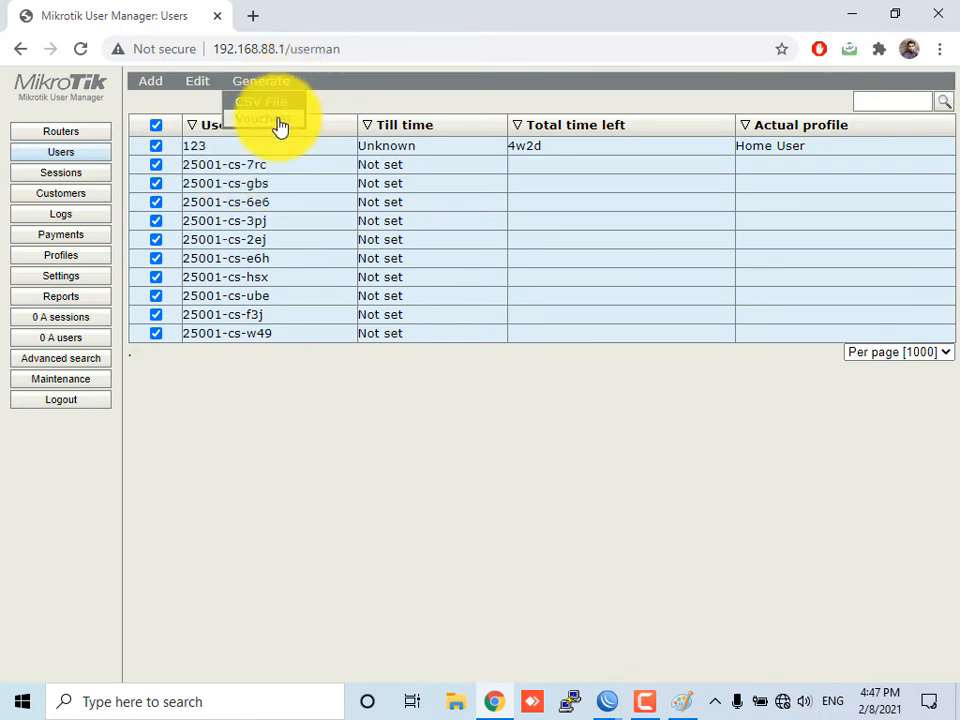
left_click(478, 354)
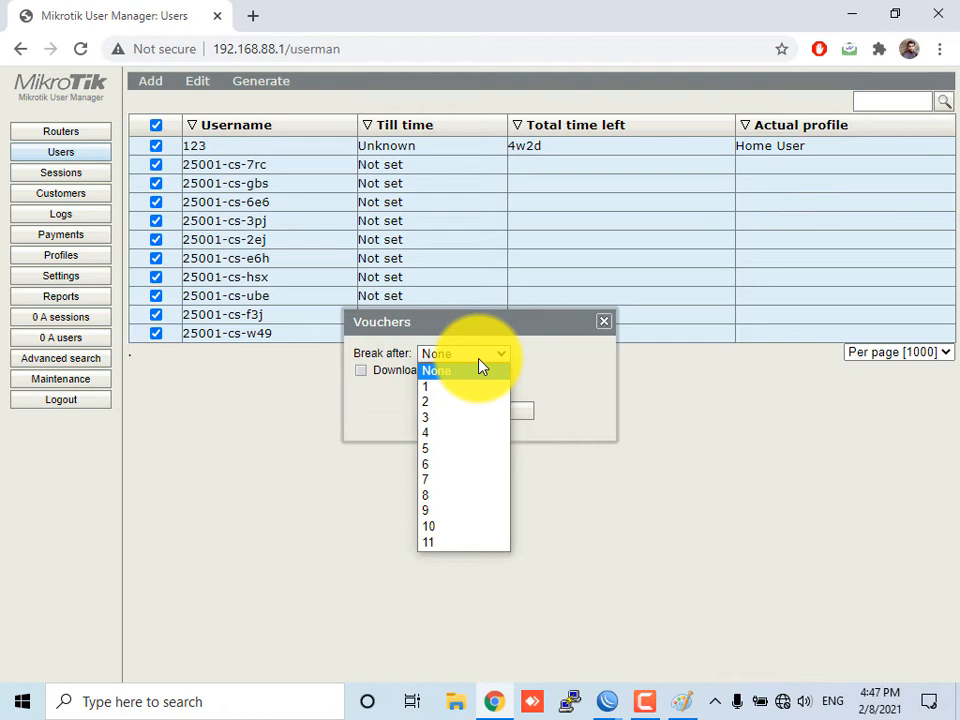
left_click(481, 380)
left_click(465, 357)
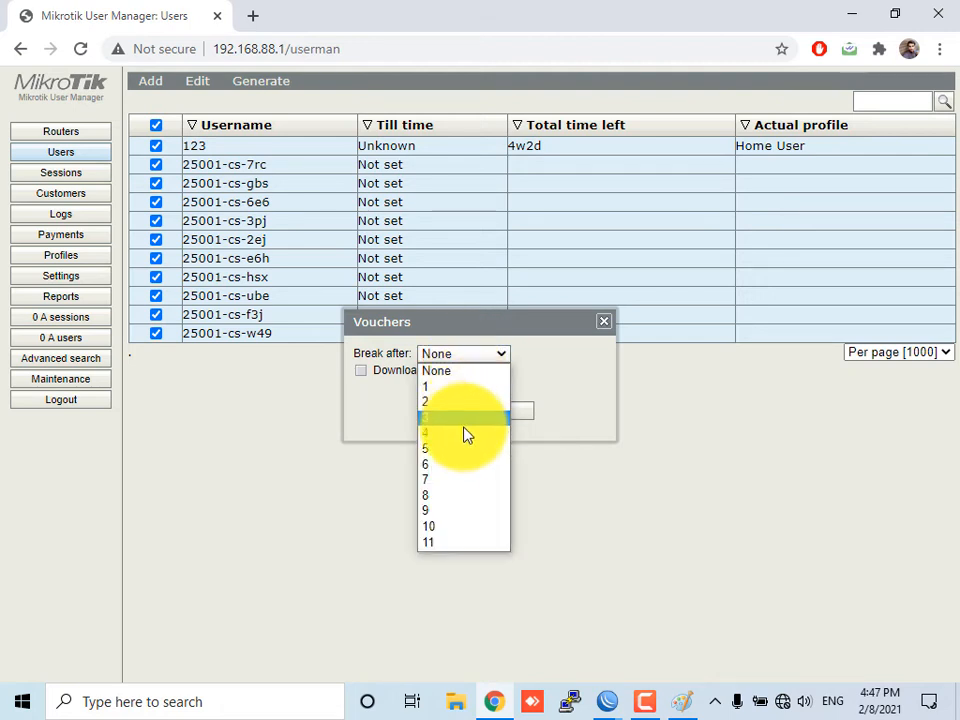
left_click(466, 466)
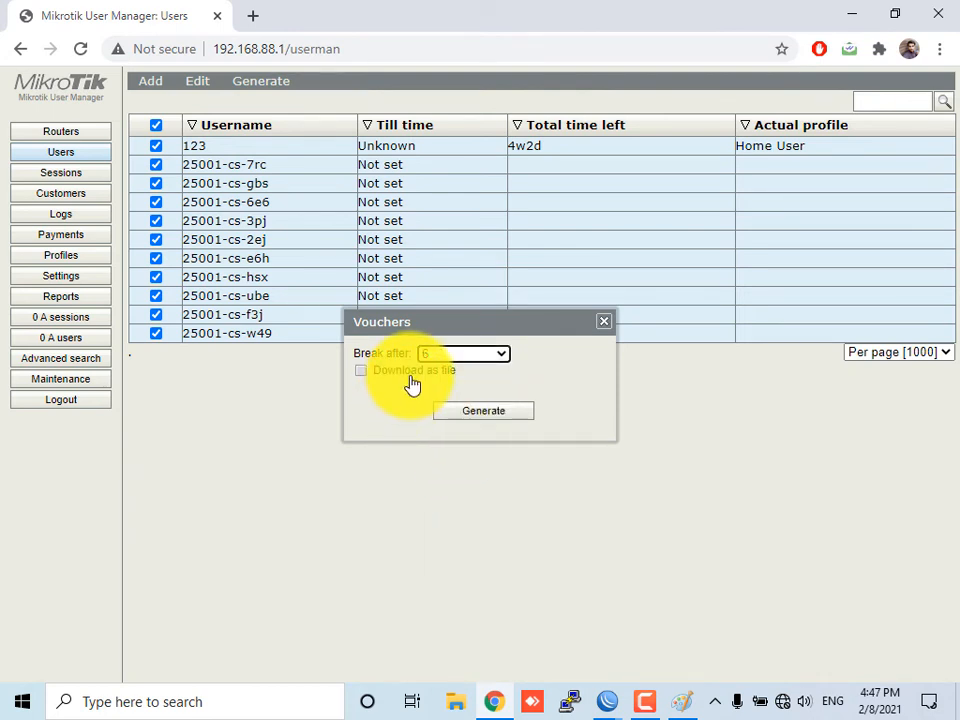
left_click(400, 377)
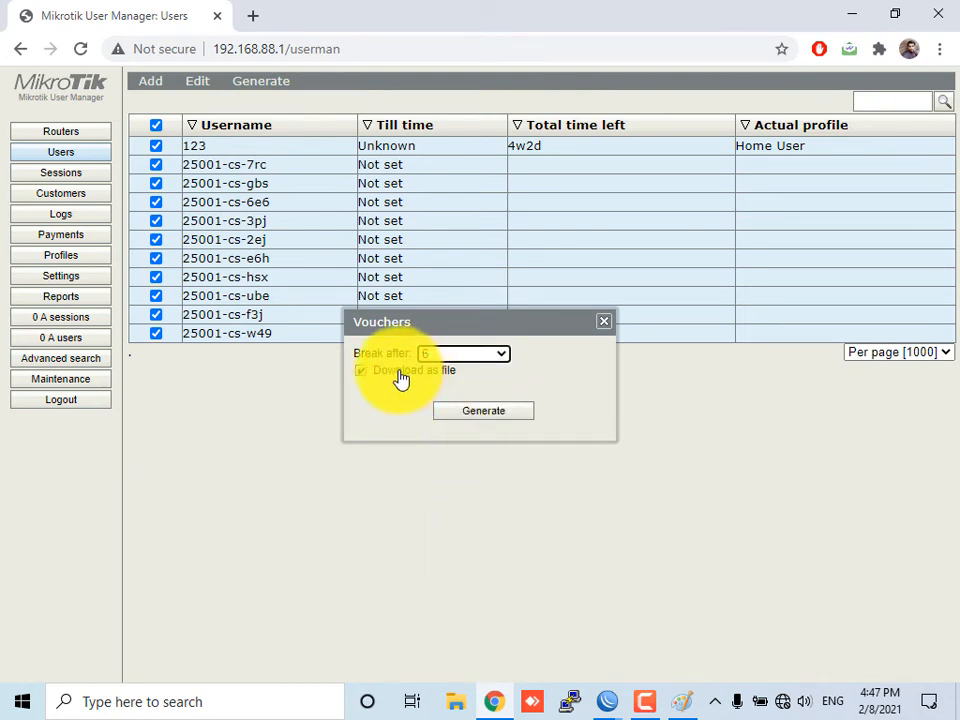
left_click(514, 414)
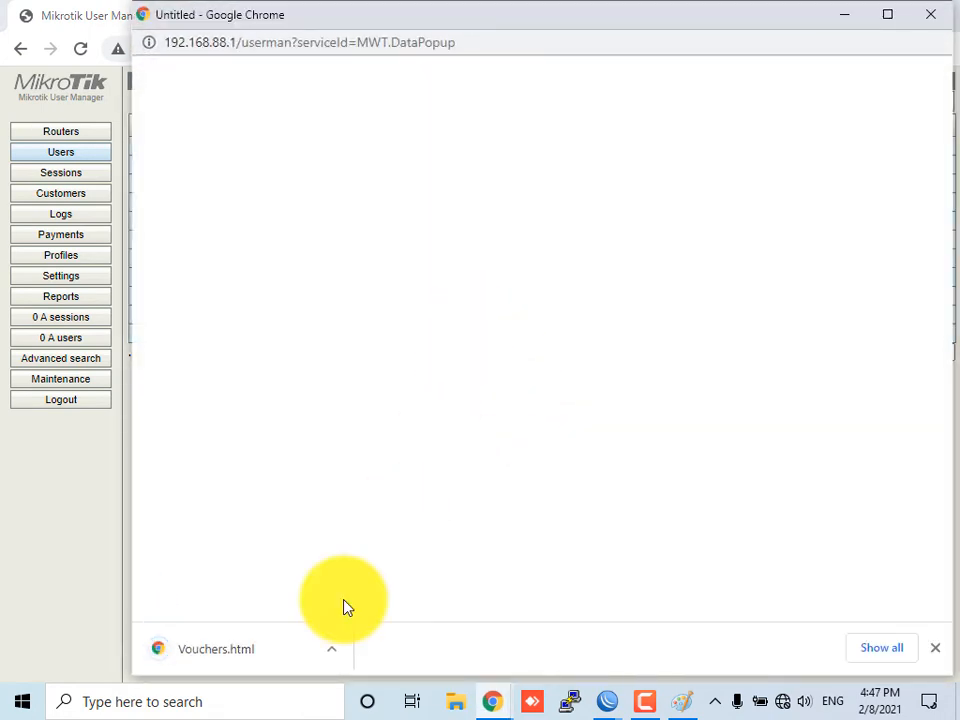
Open the downloaded Vouchers.html and review each voucher's prepaid time, login and password
left_click(236, 662)
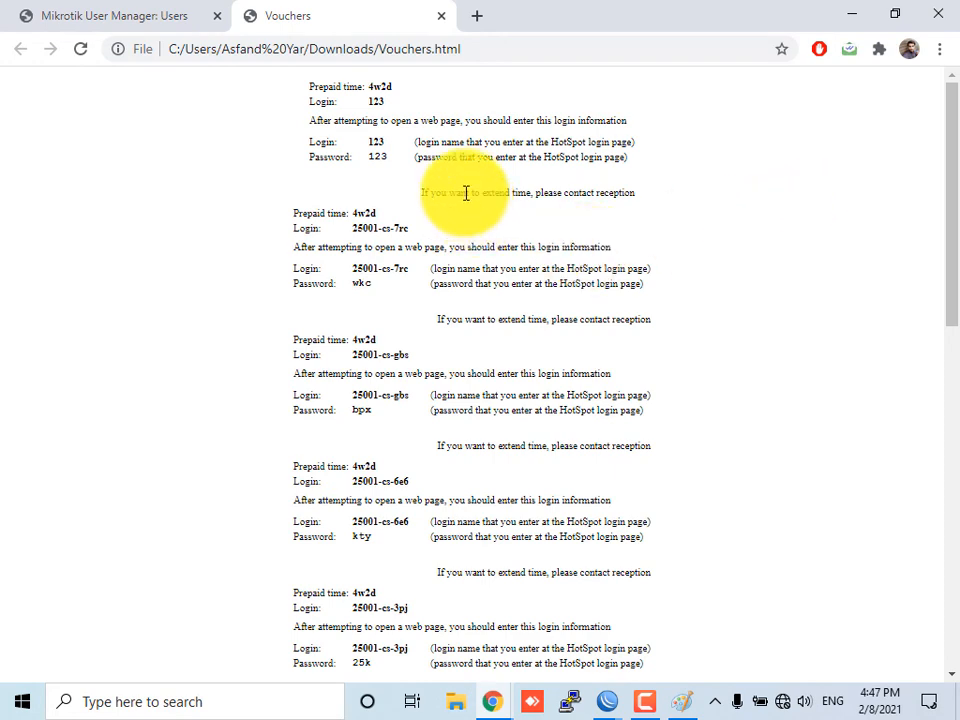
scroll(430, 156, "up", 5)
scroll(278, 128, "up", 1)
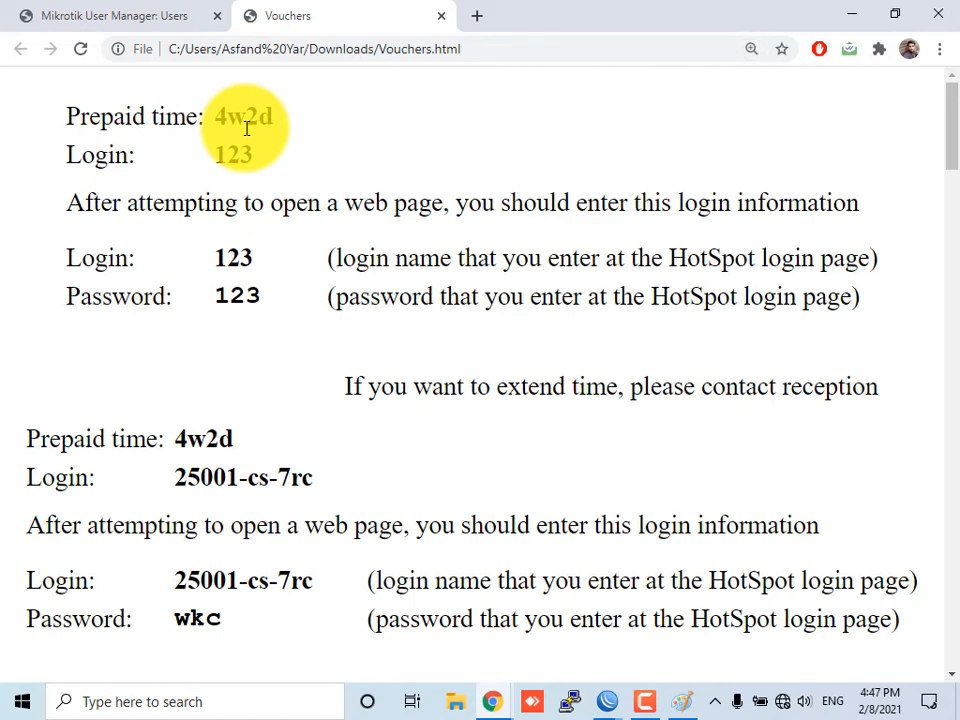
left_click_drag(213, 120, 275, 118)
left_click_drag(214, 152, 261, 156)
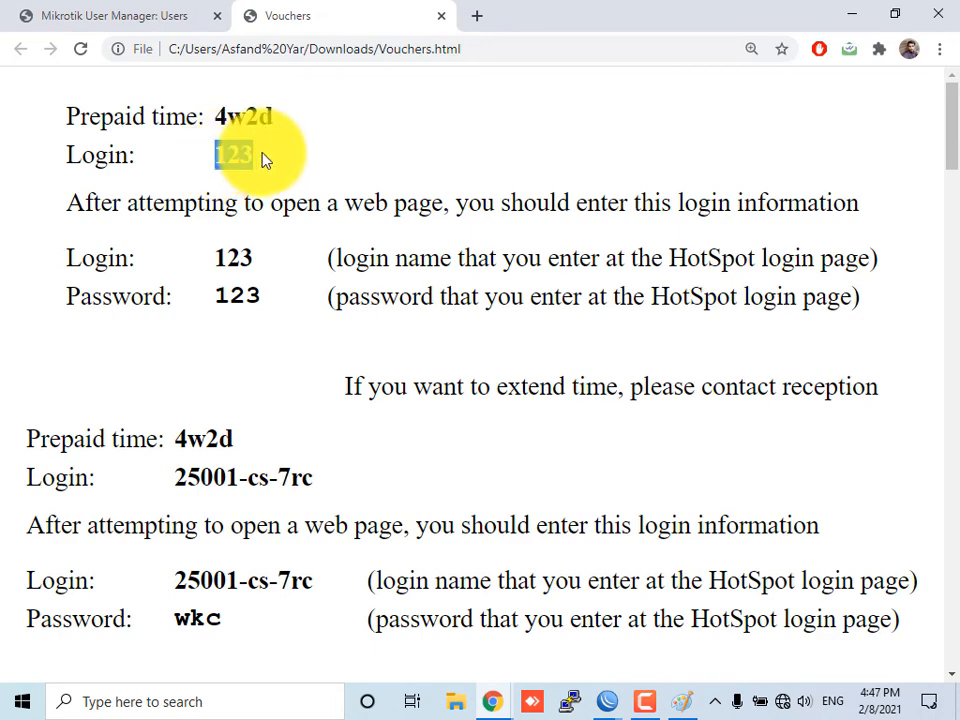
left_click_drag(229, 258, 268, 257)
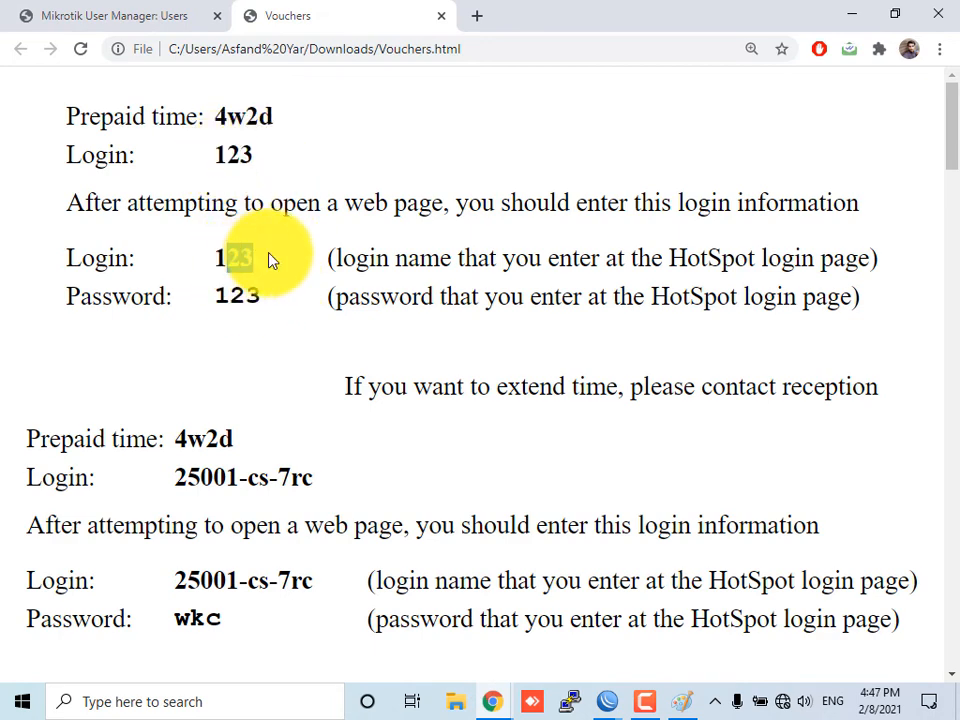
scroll(268, 257, "down", 2)
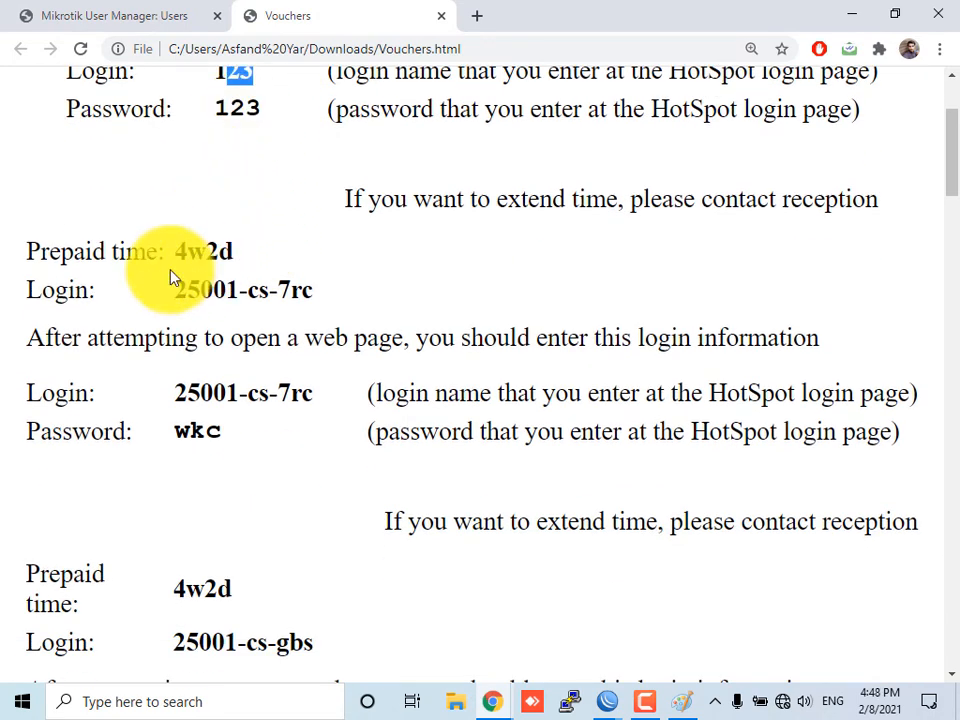
left_click_drag(175, 252, 250, 270)
left_click_drag(176, 291, 293, 288)
scroll(289, 400, "down", 2)
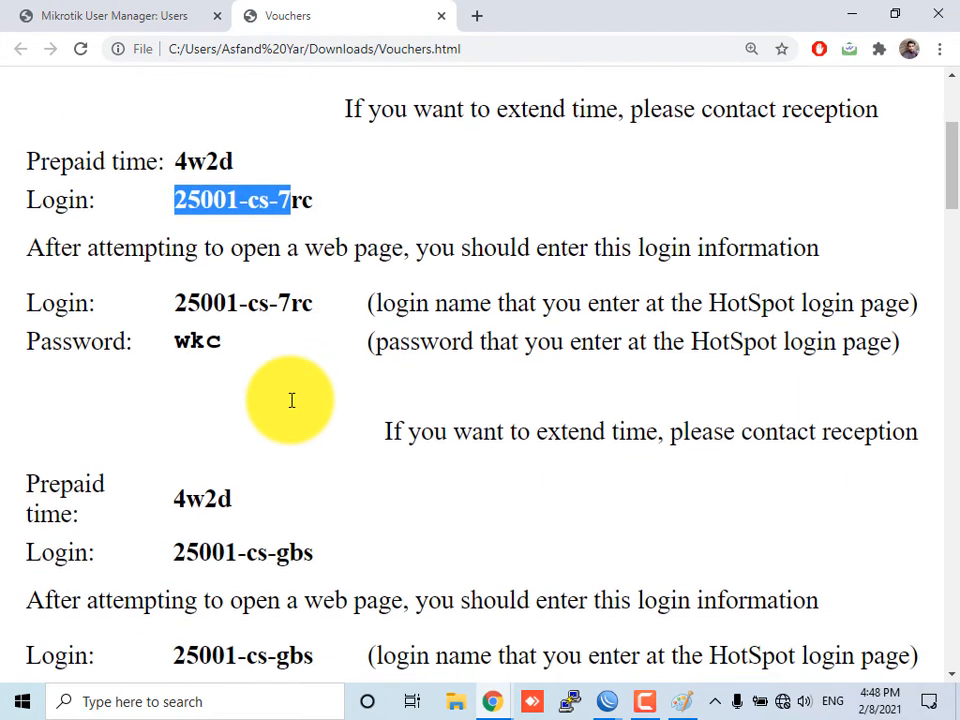
left_click_drag(257, 458, 303, 456)
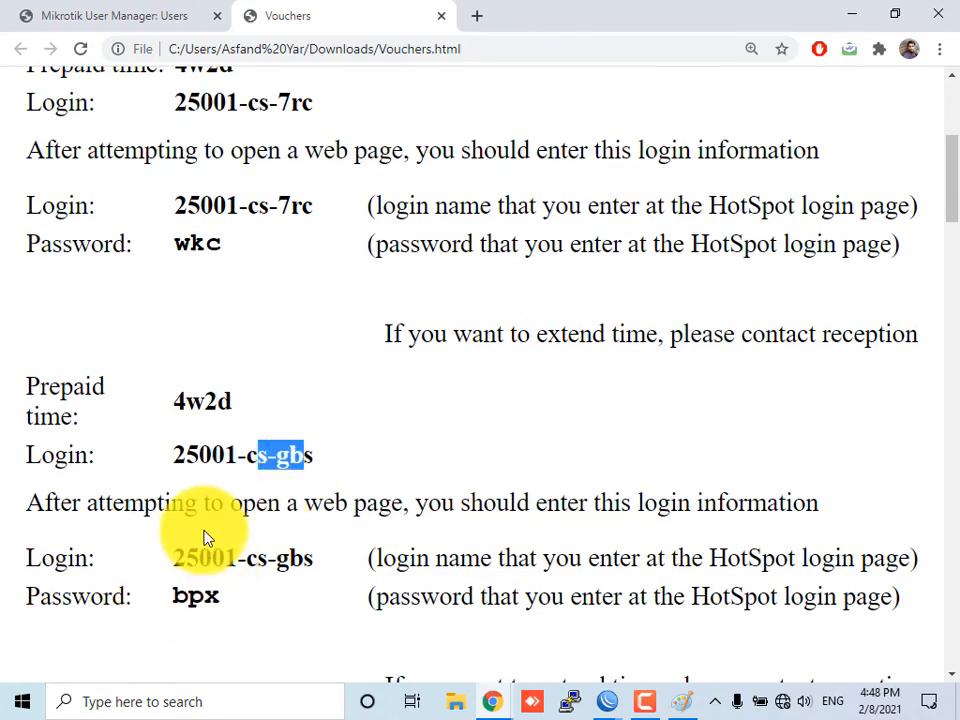
scroll(205, 537, "down", 5)
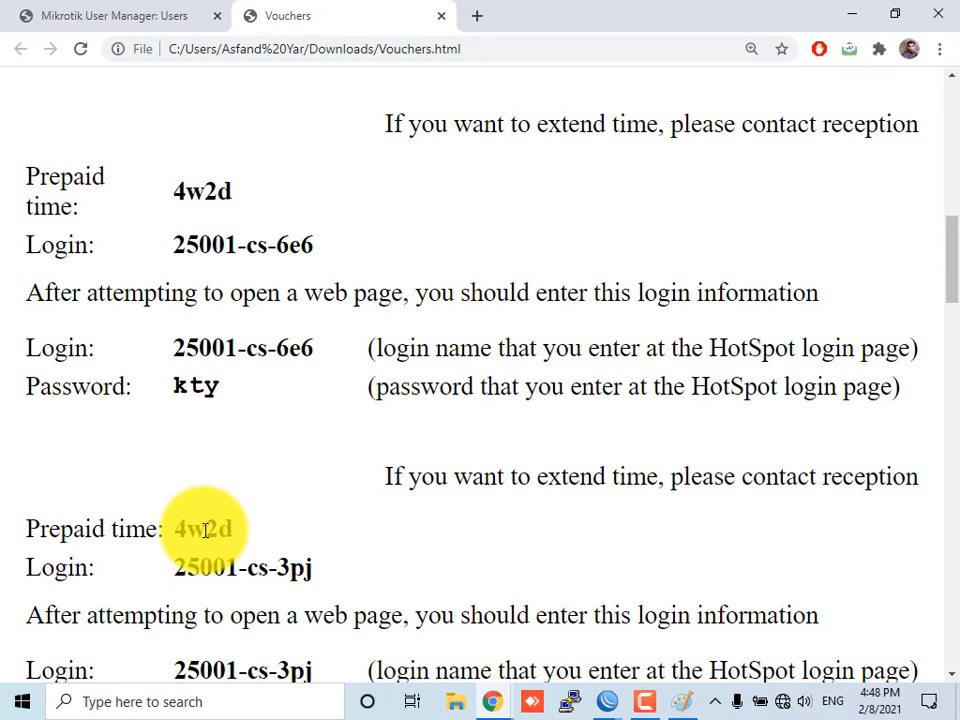
Close the vouchers page and the Vouchers dialog
left_click(440, 18)
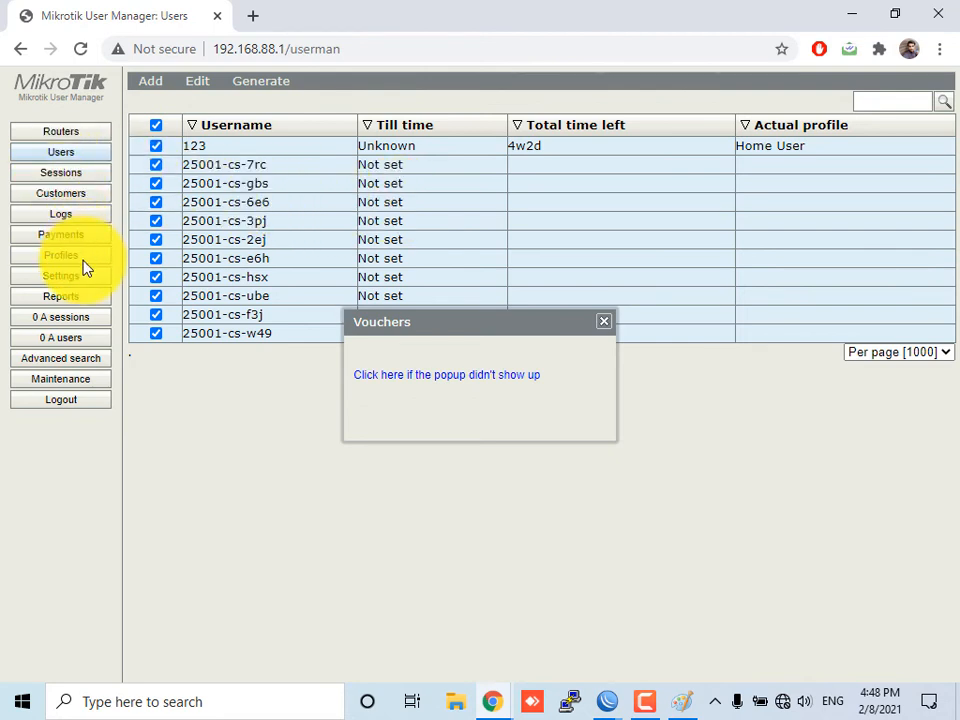
left_click(604, 322)
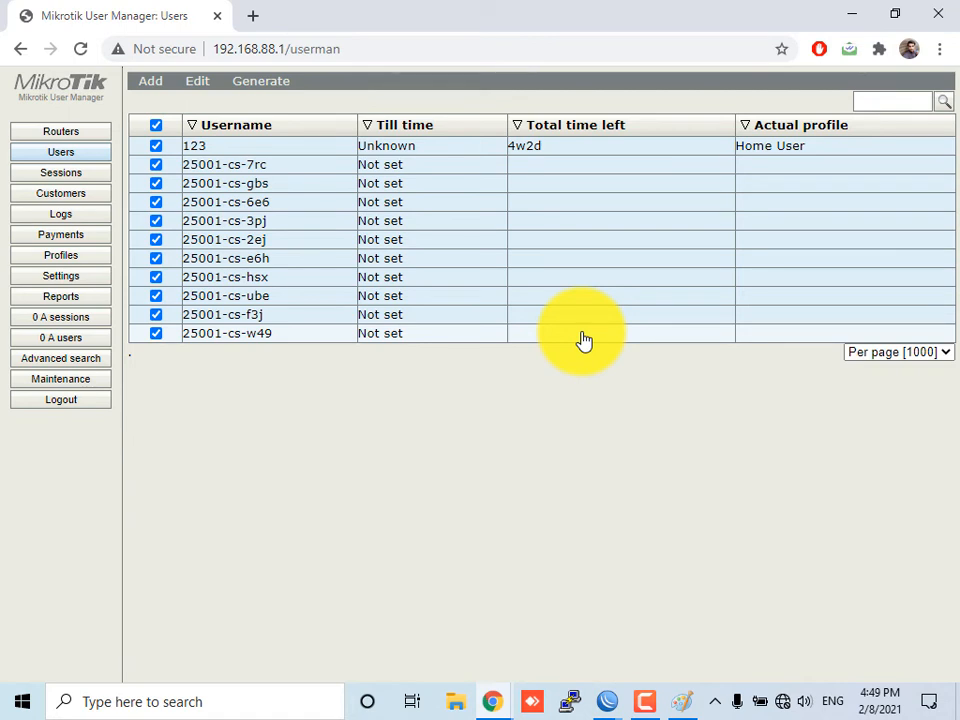
left_click(289, 84)
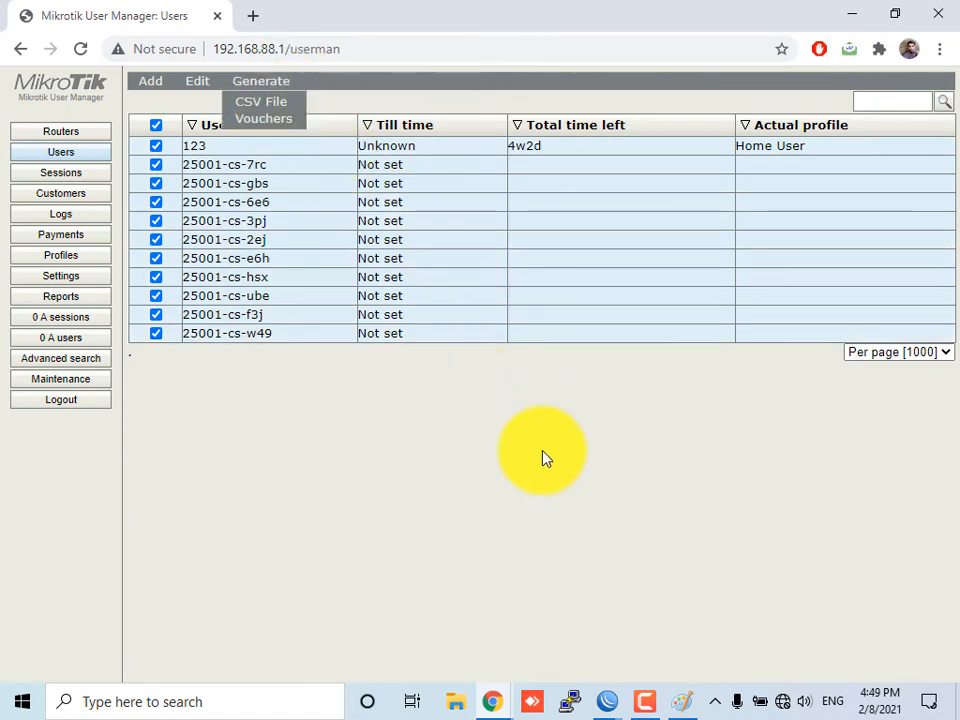
Reopen Vouchers.html from the browser's downloads list and scroll through all the vouchers
left_click(940, 48)
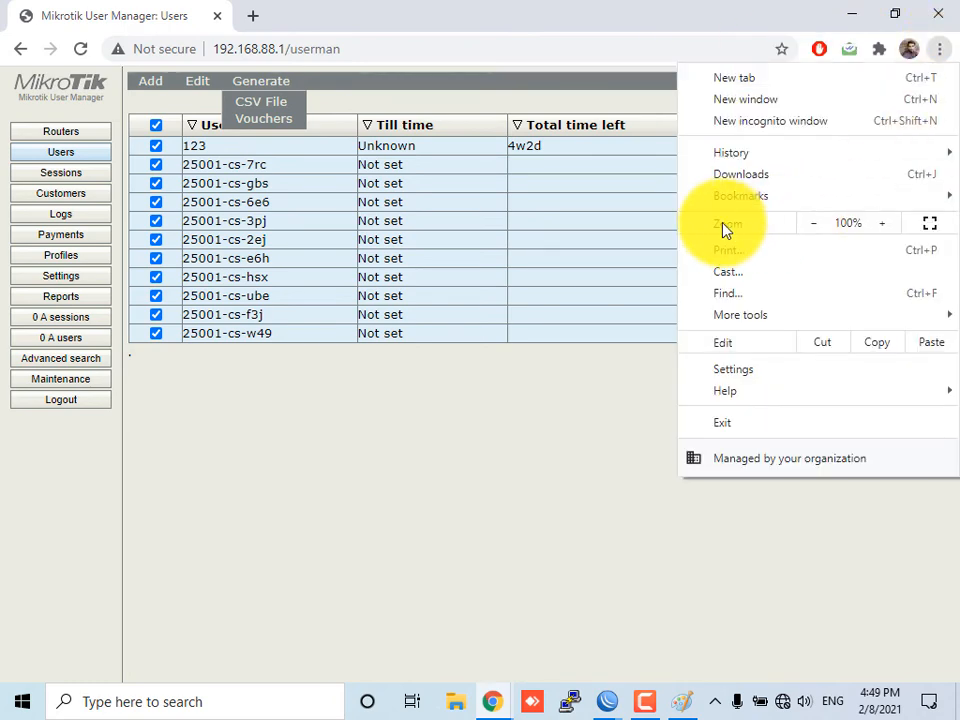
left_click(737, 175)
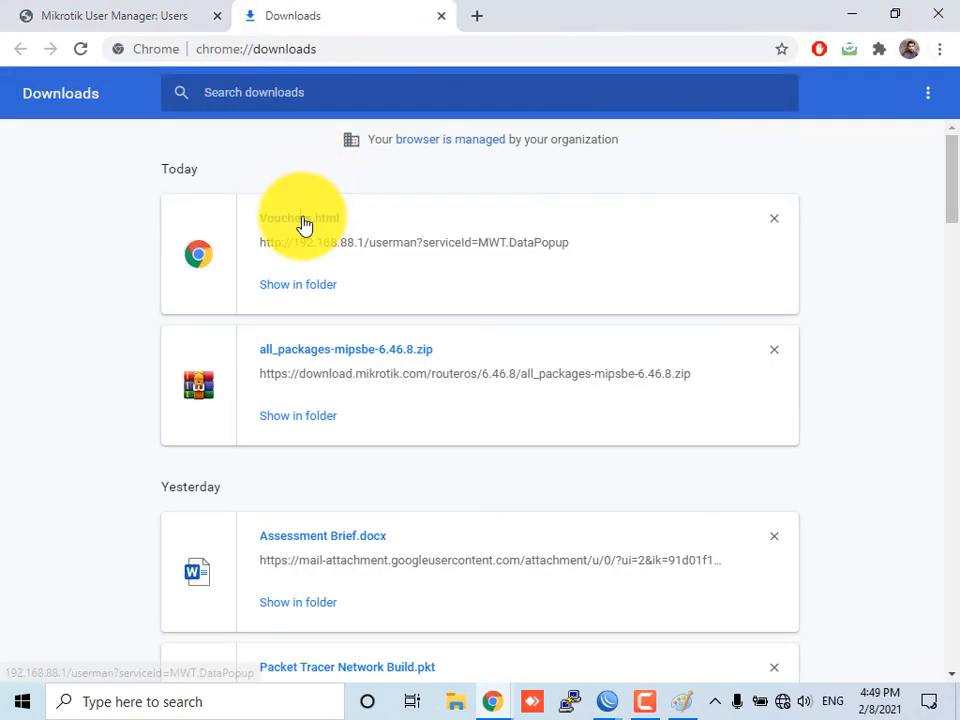
left_click(302, 225)
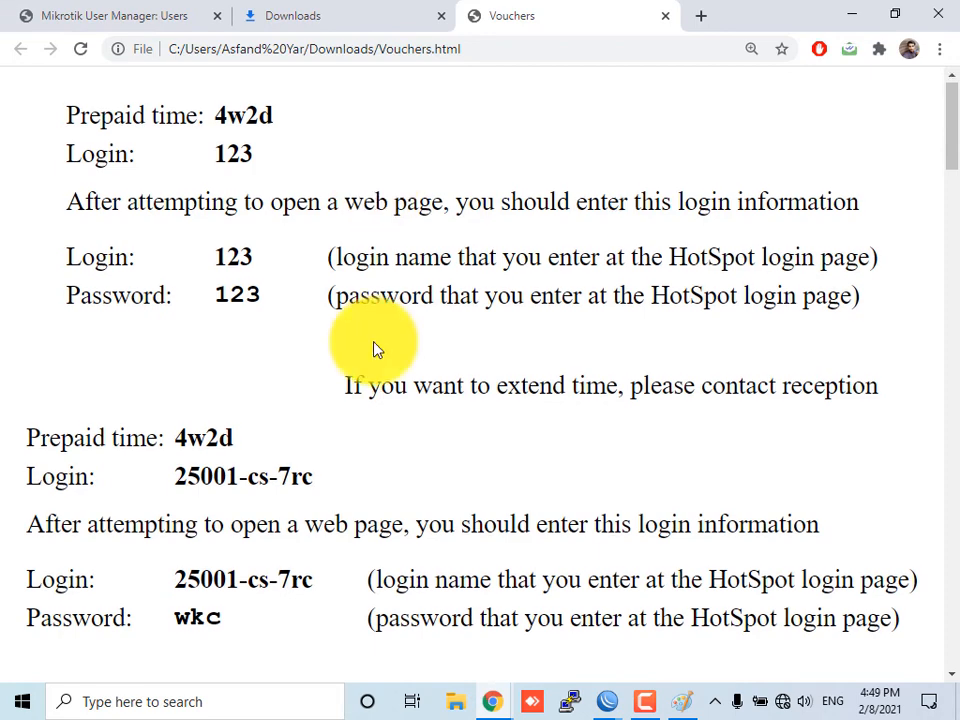
scroll(375, 347, "down", 15)
scroll(365, 365, "down", 10)
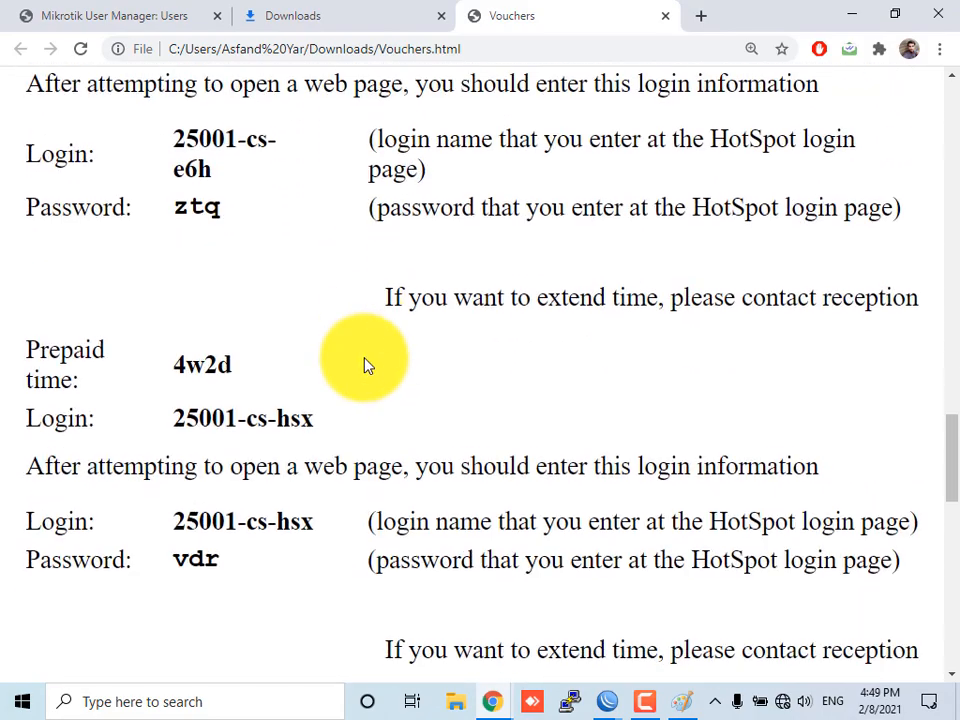
scroll(365, 365, "down", 3)
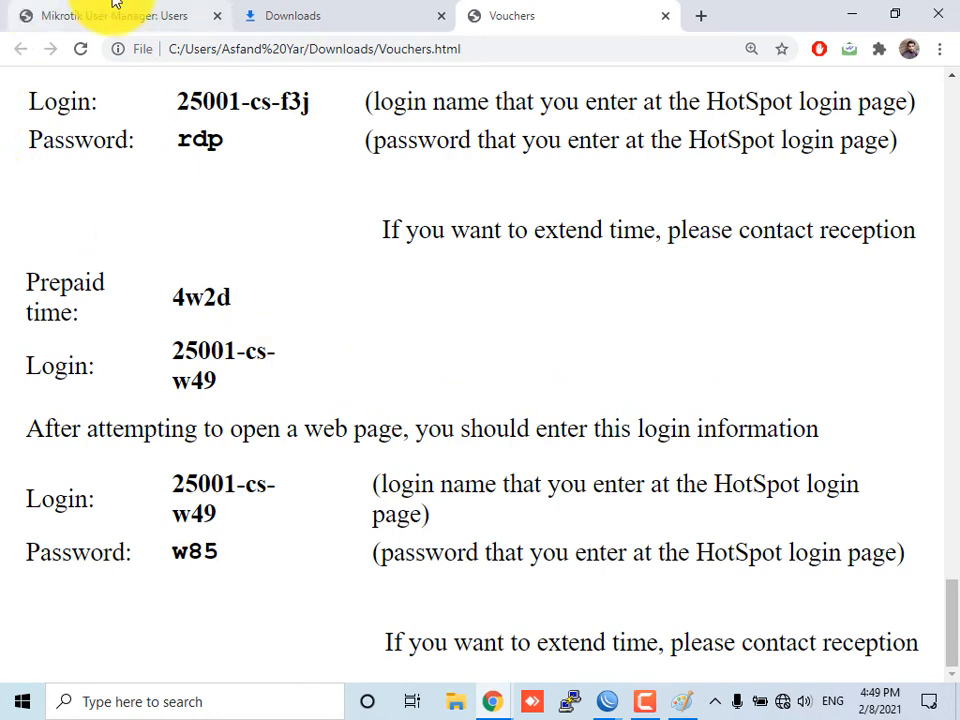
On the Reports page, include the Total column and choose the customer as the report owner
left_click(176, 16)
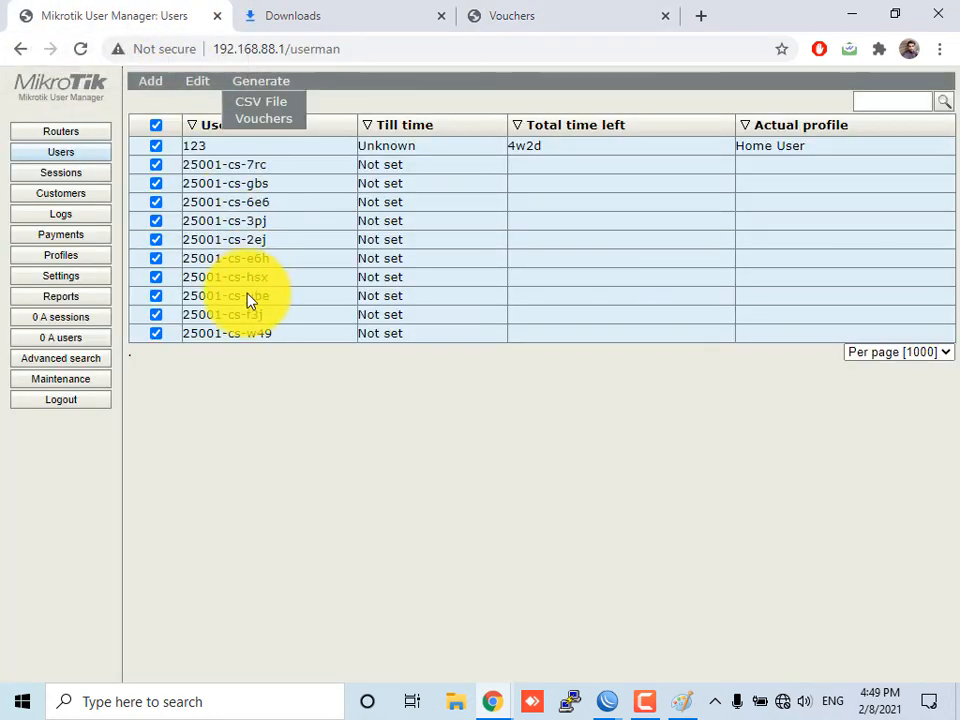
left_click(84, 320)
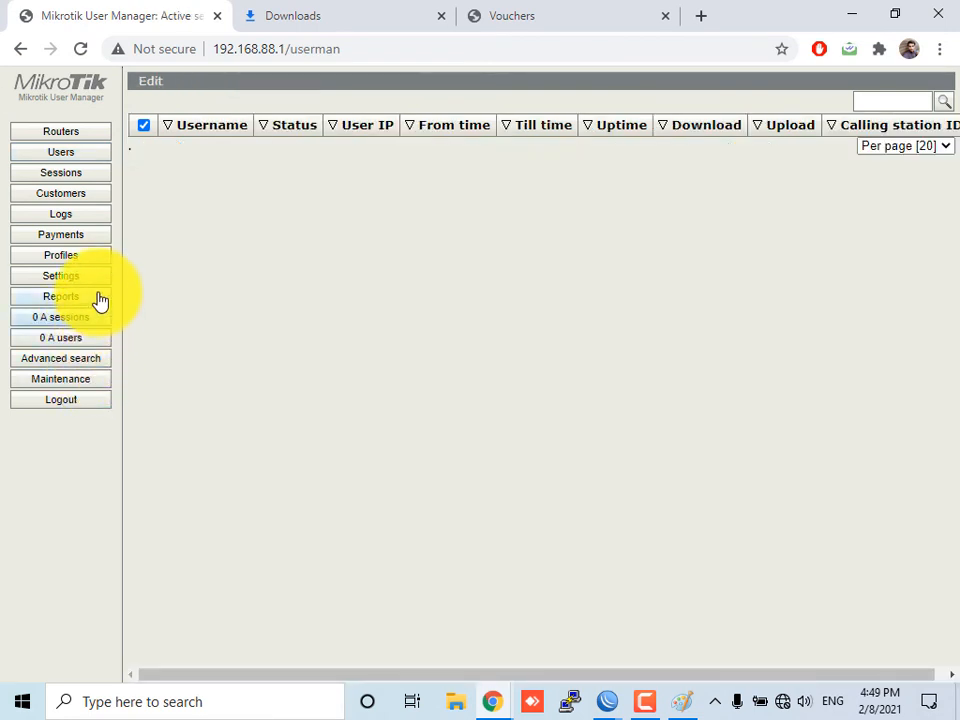
left_click(100, 299)
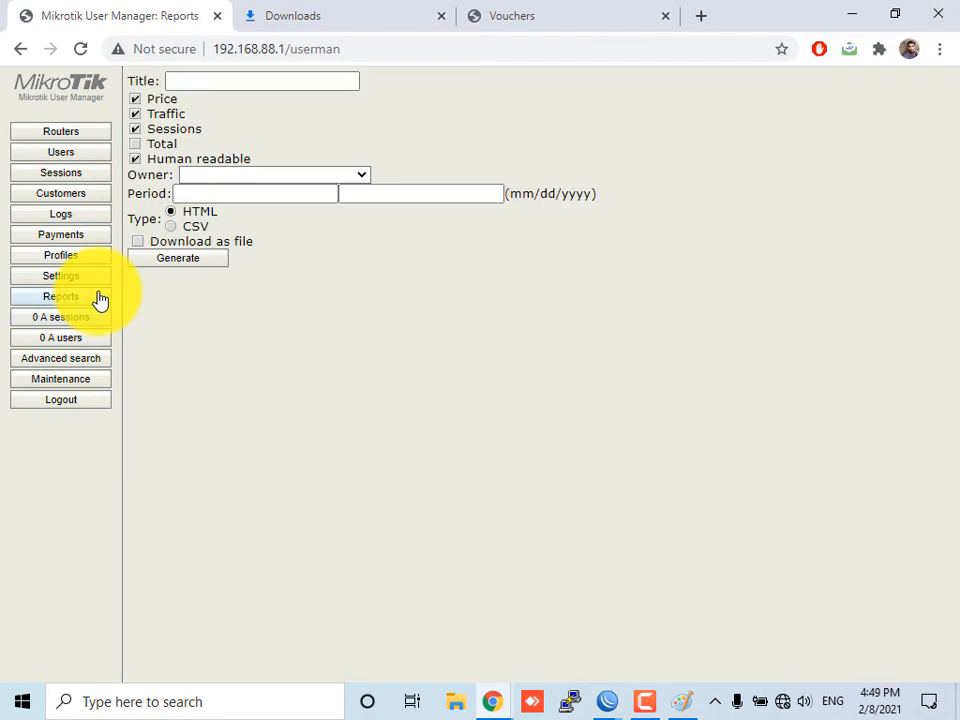
left_click(147, 147)
left_click(193, 178)
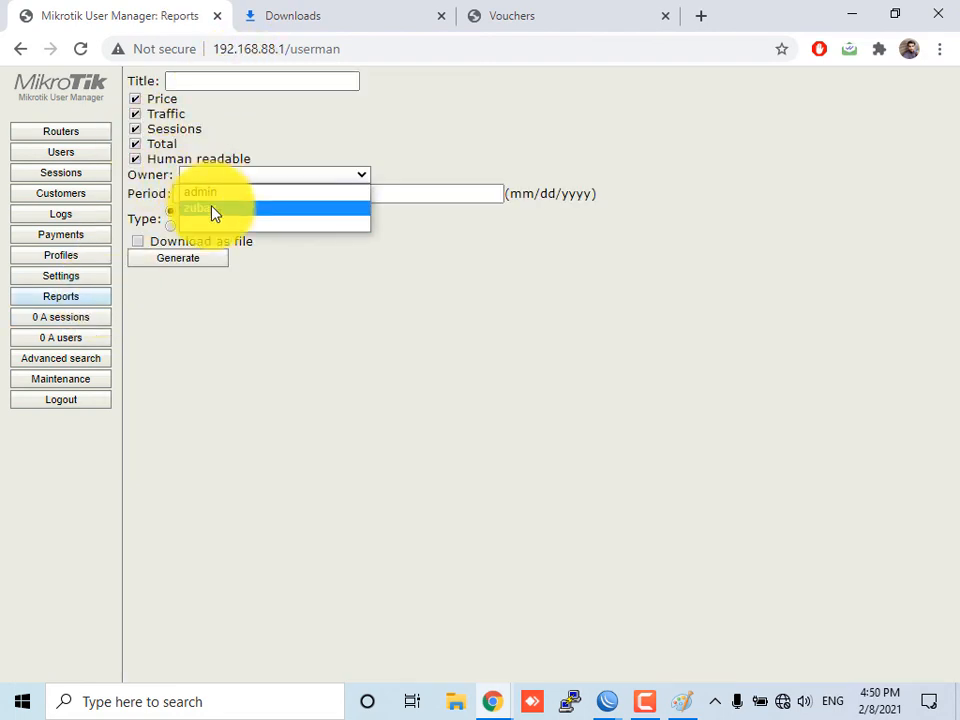
left_click(212, 209)
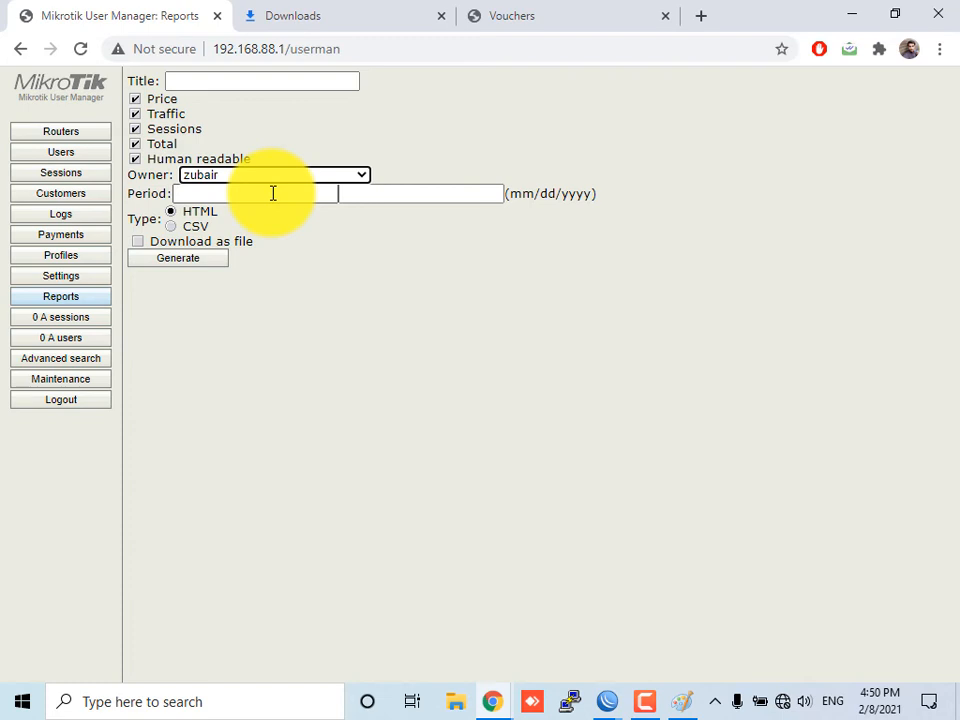
Examine the Advanced search options and the Maintenance database page
left_click(88, 362)
left_click(258, 80)
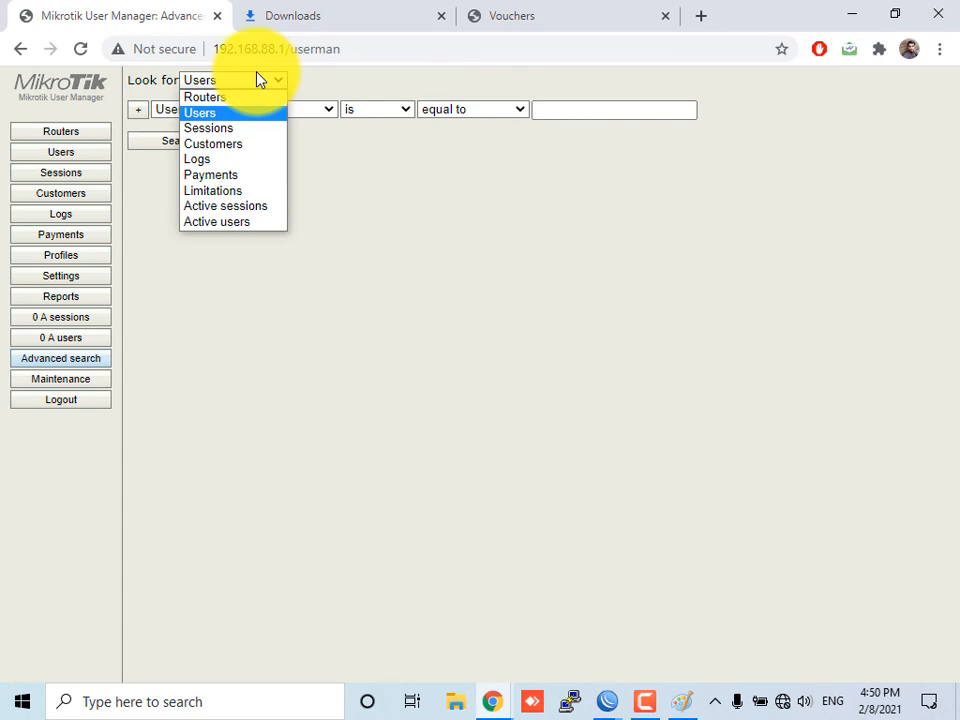
left_click(79, 385)
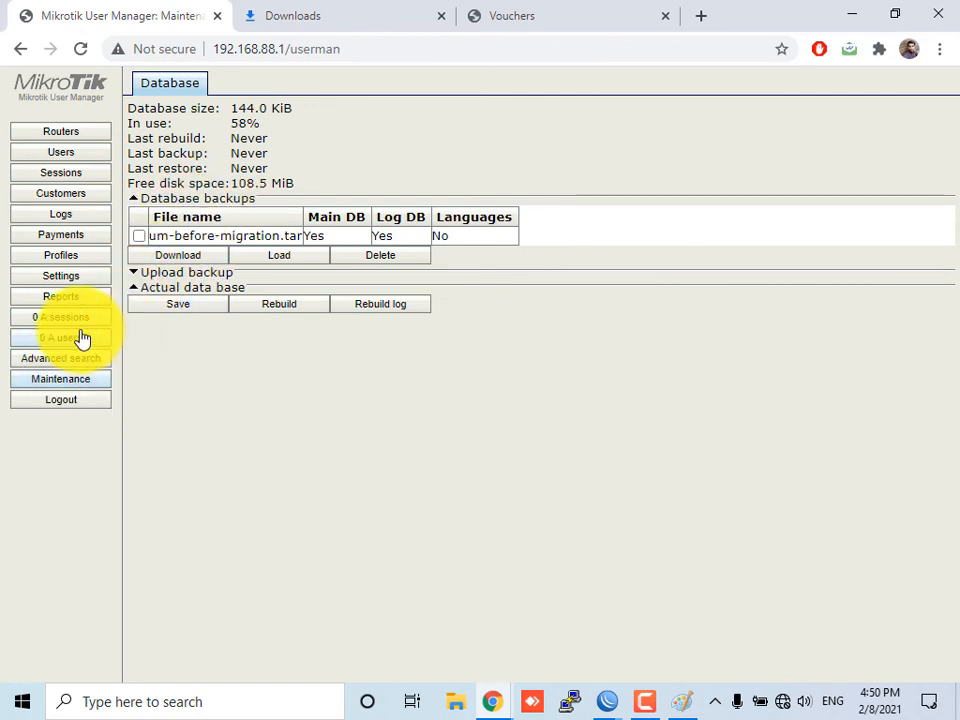
In the Appearance settings, make the Password column visible in the Users table, place it just above Actual profile, and save
left_click(84, 279)
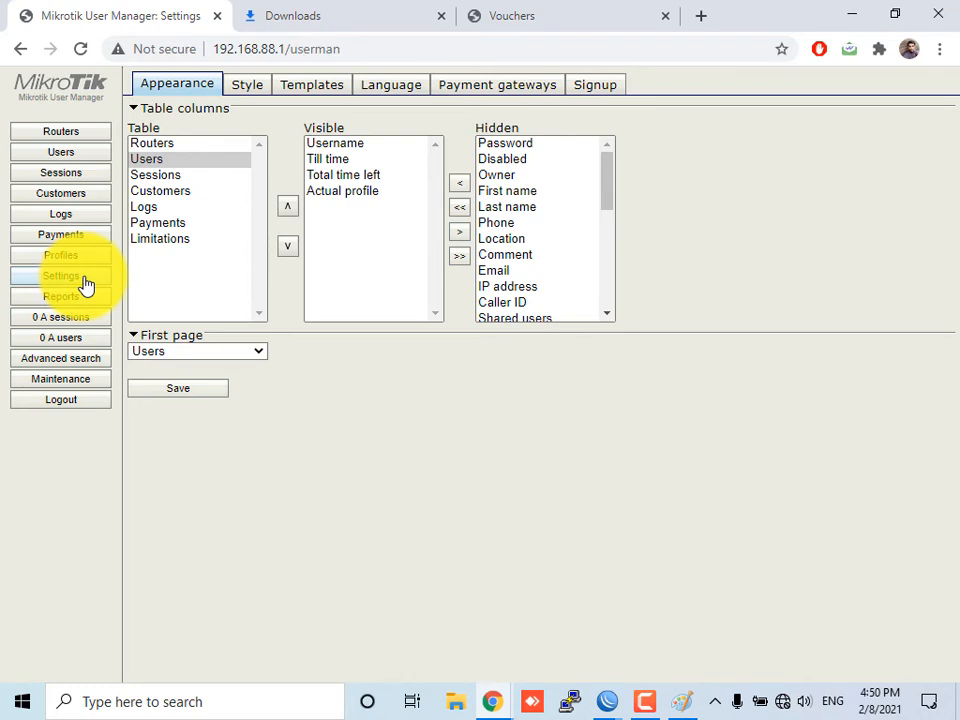
left_click(154, 147)
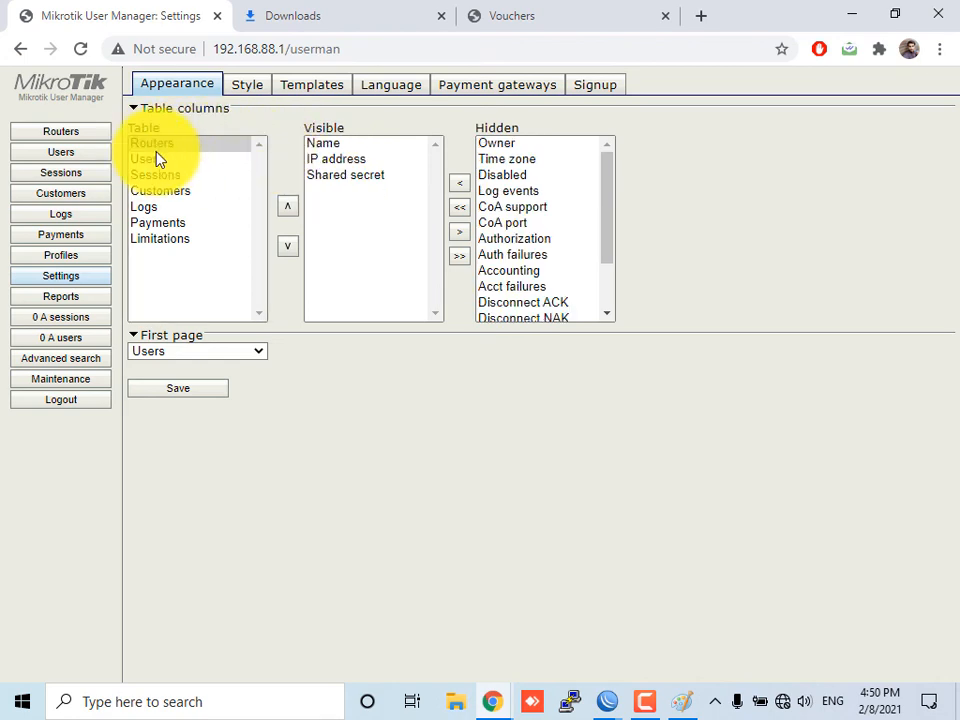
left_click(152, 162)
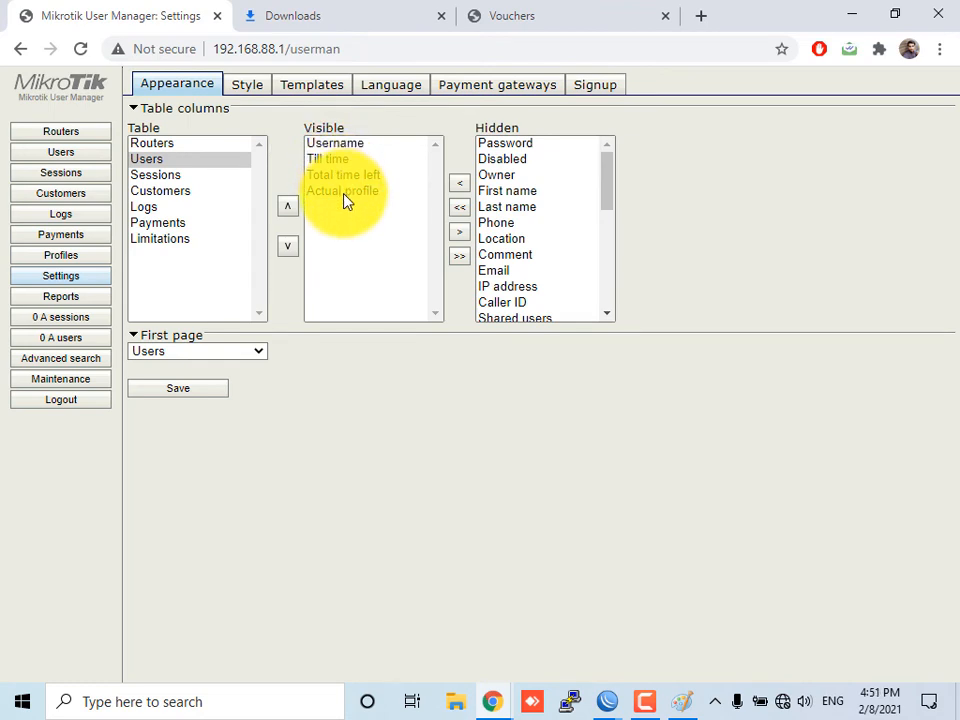
left_click(510, 146)
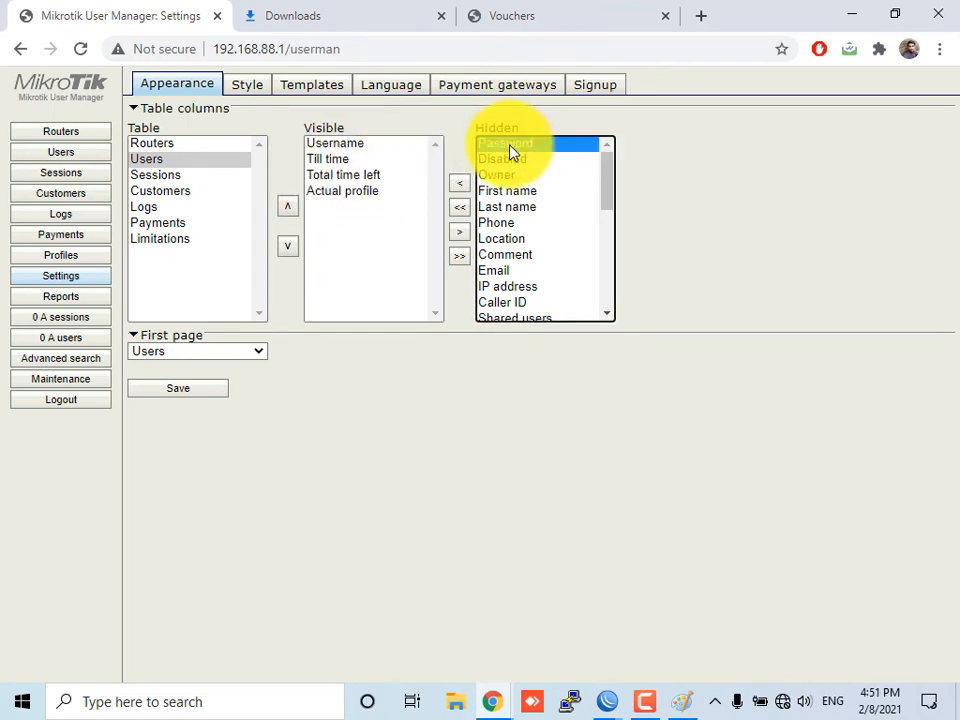
left_click(462, 190)
left_click(346, 148)
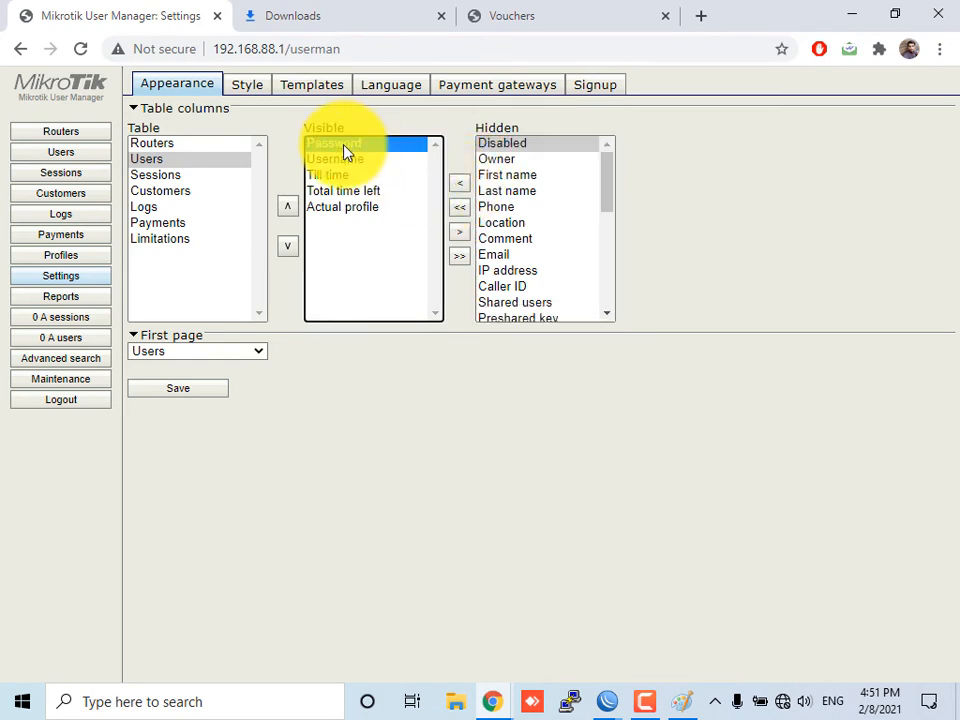
left_click(289, 249)
left_click(289, 249)
left_click(289, 249)
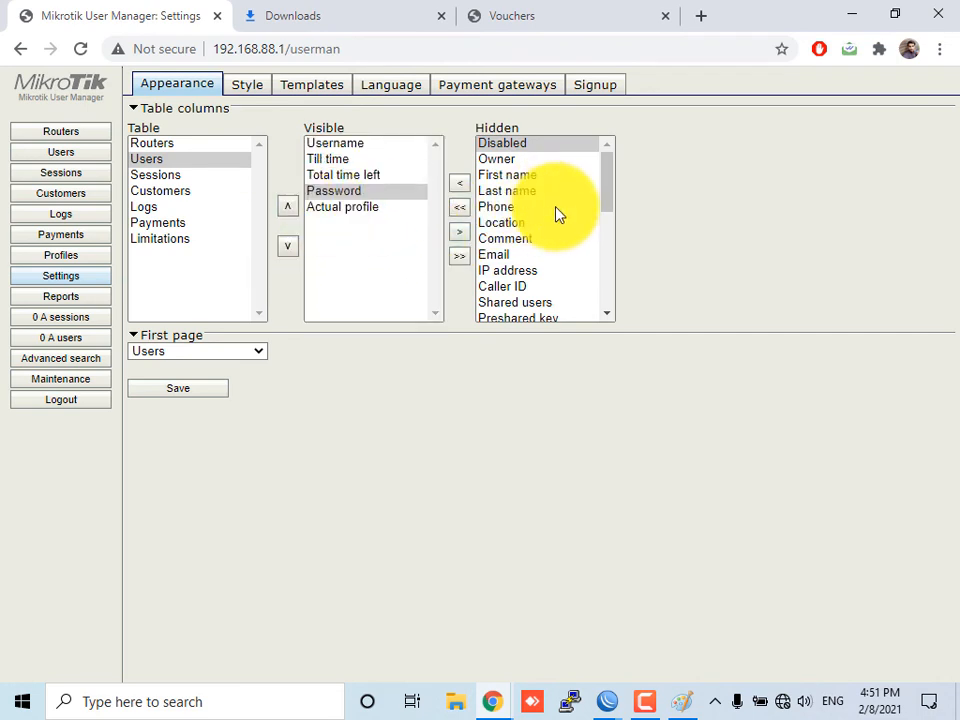
scroll(557, 214, "down", 4)
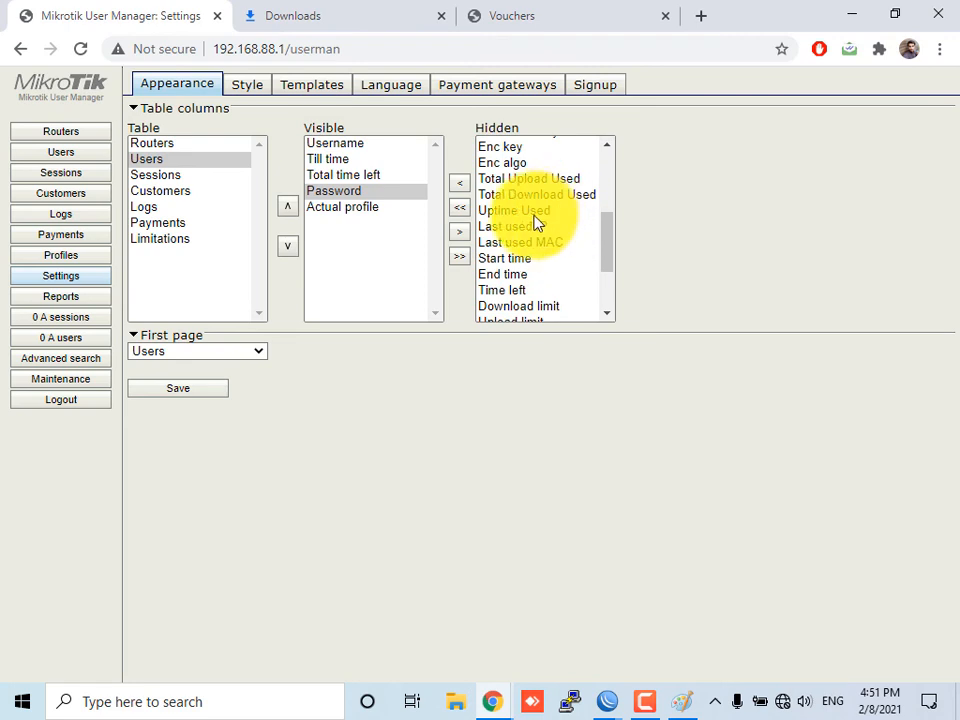
scroll(530, 234, "down", 3)
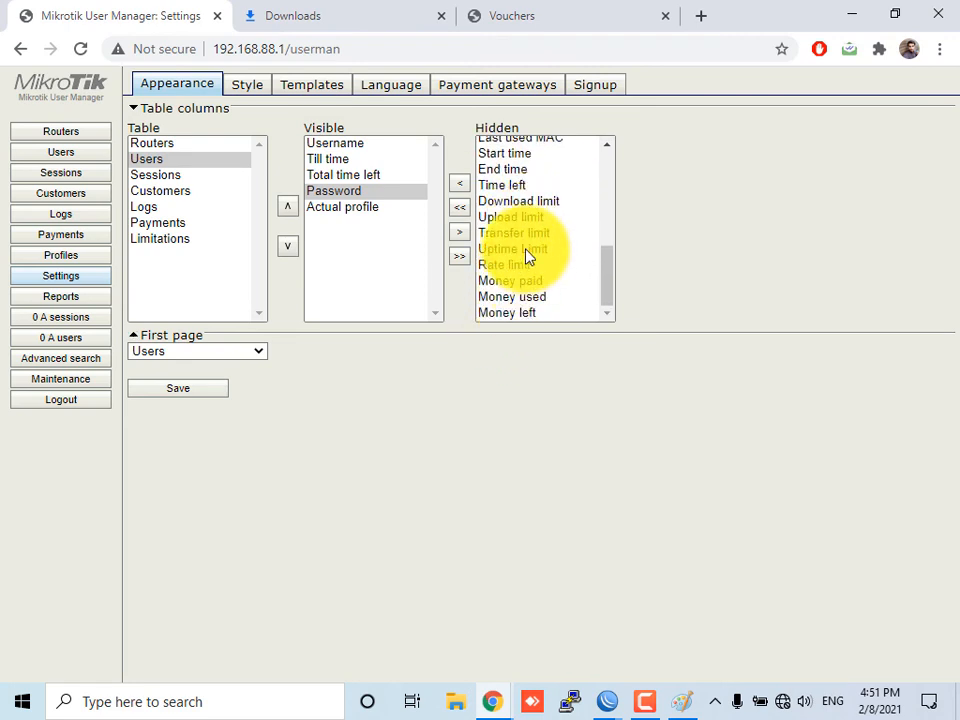
scroll(548, 204, "up", 4)
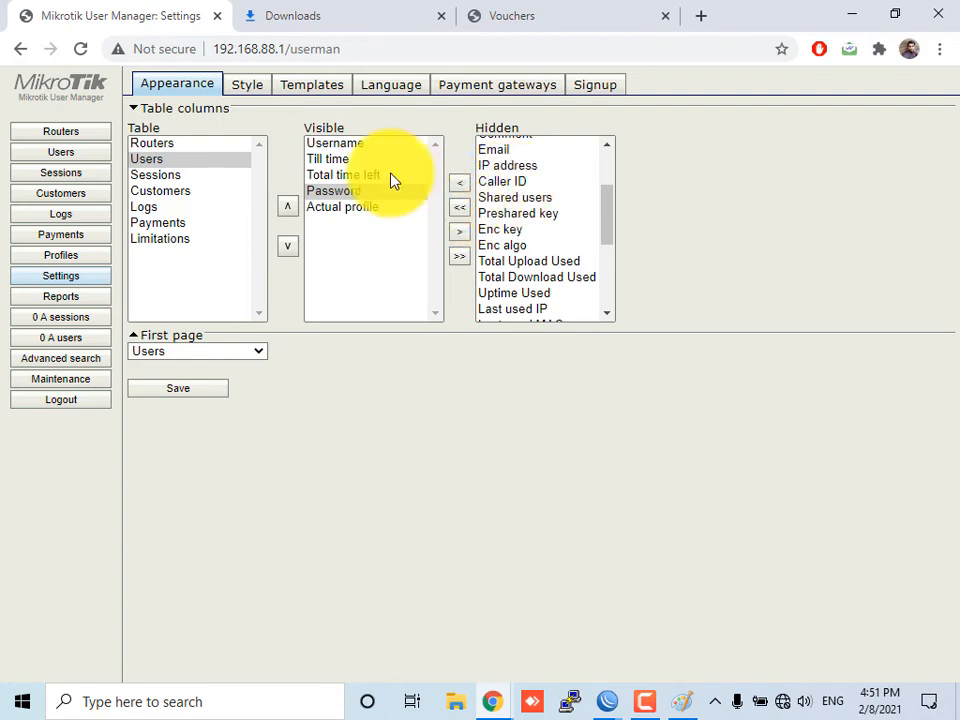
left_click(204, 388)
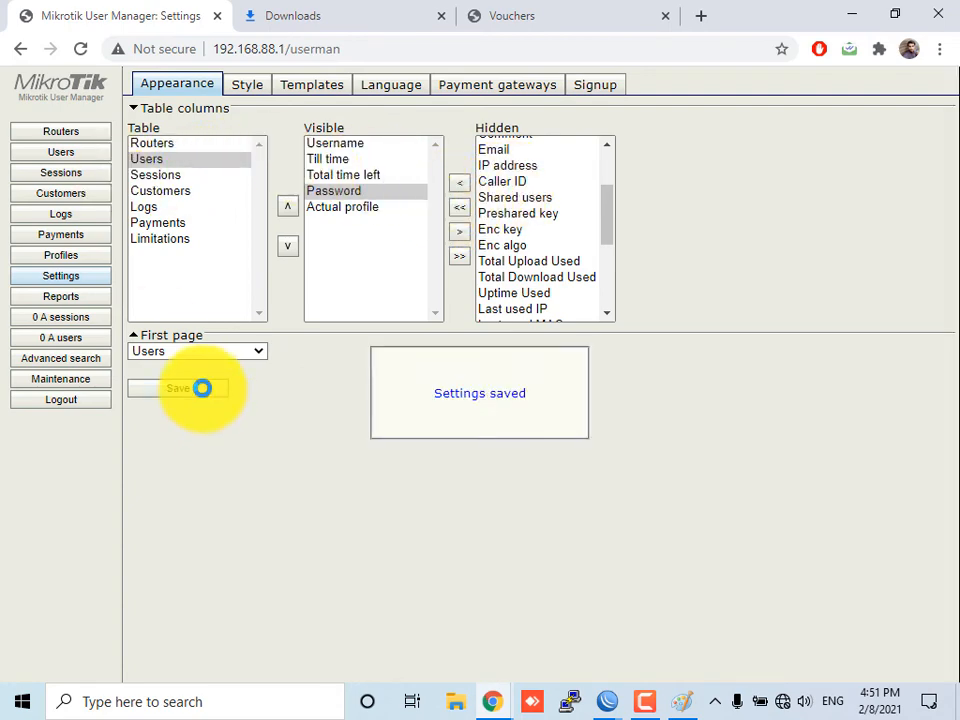
Review the Users list, then browse the Style settings and the Templates settings, including the Vouchers template
left_click(90, 160)
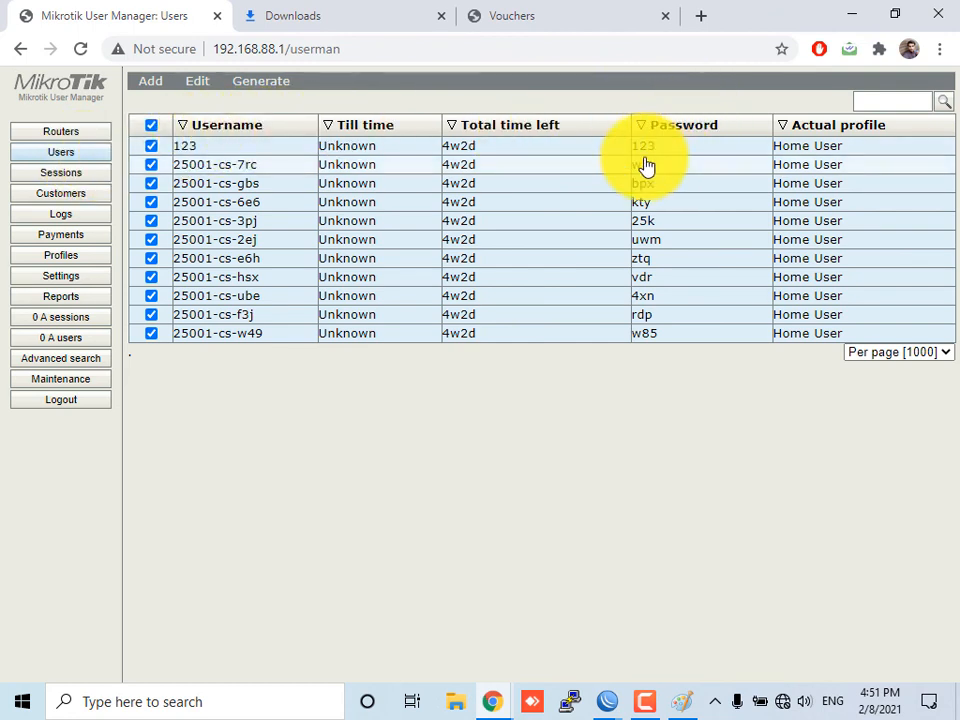
left_click(67, 280)
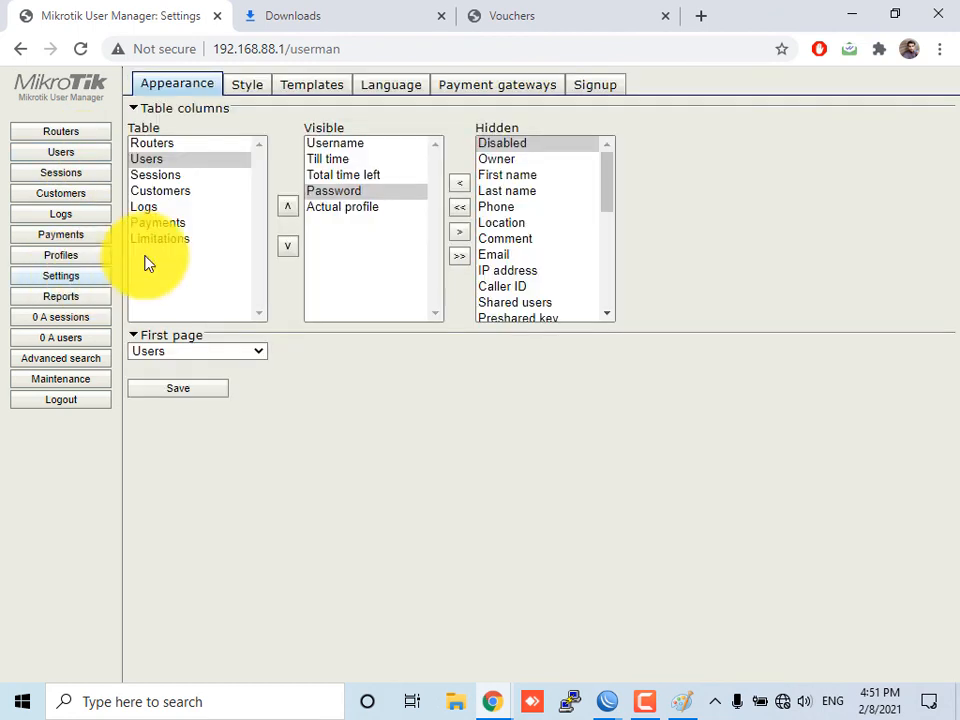
left_click(246, 86)
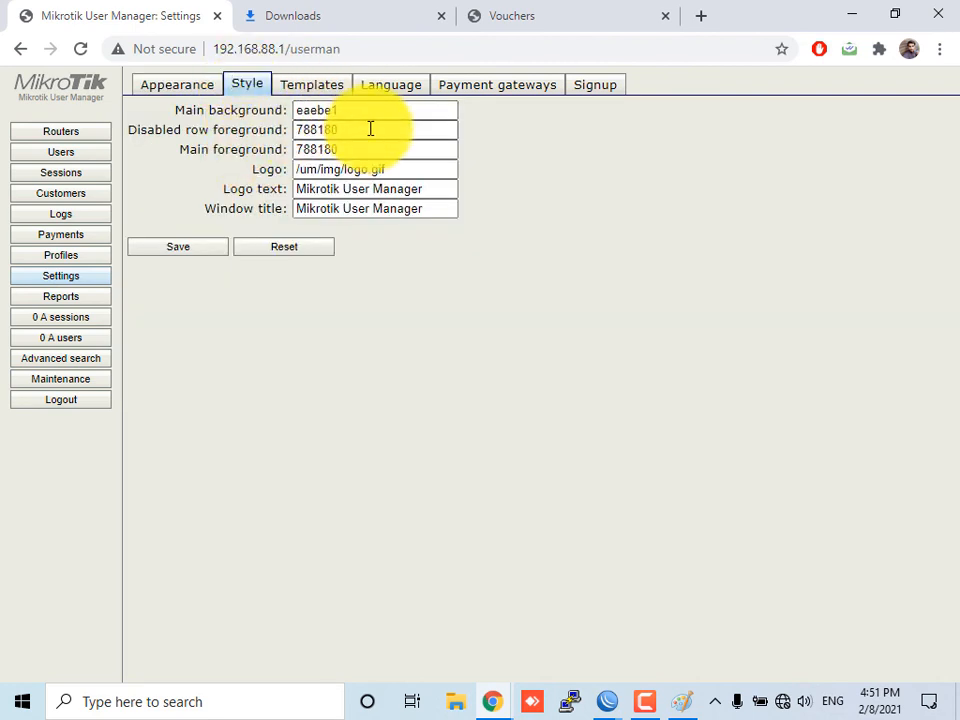
left_click_drag(364, 116, 289, 115)
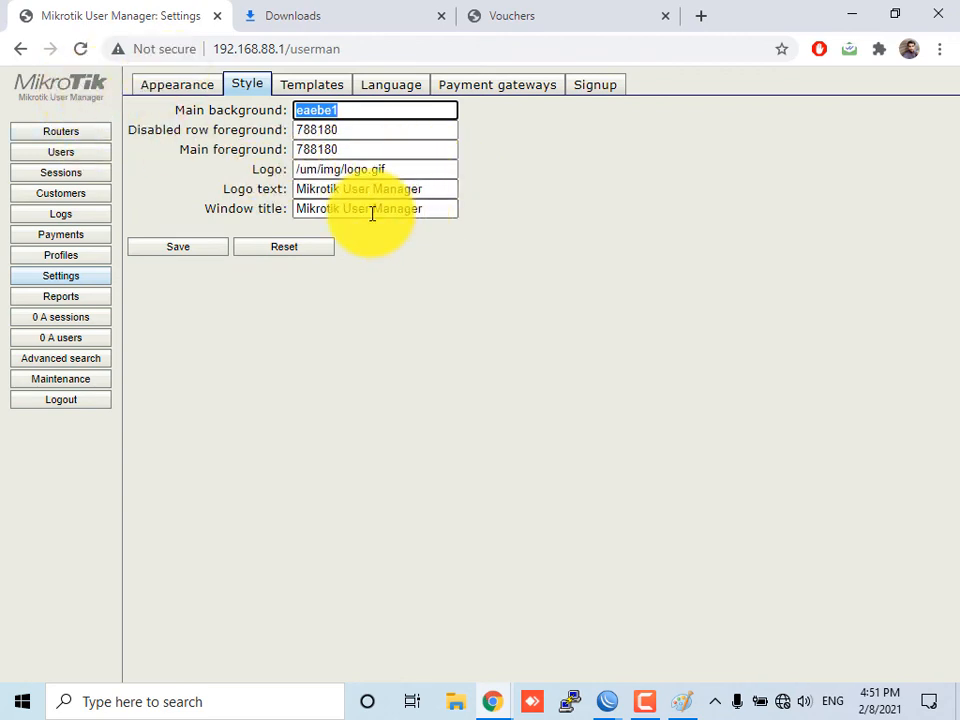
left_click(314, 88)
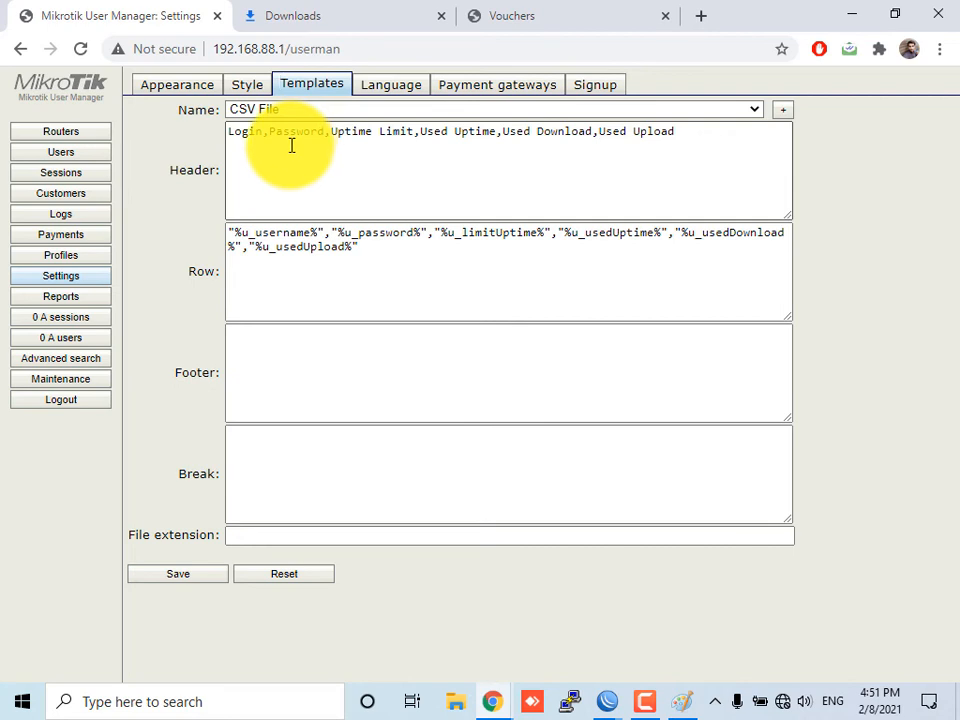
left_click(291, 110)
left_click(291, 143)
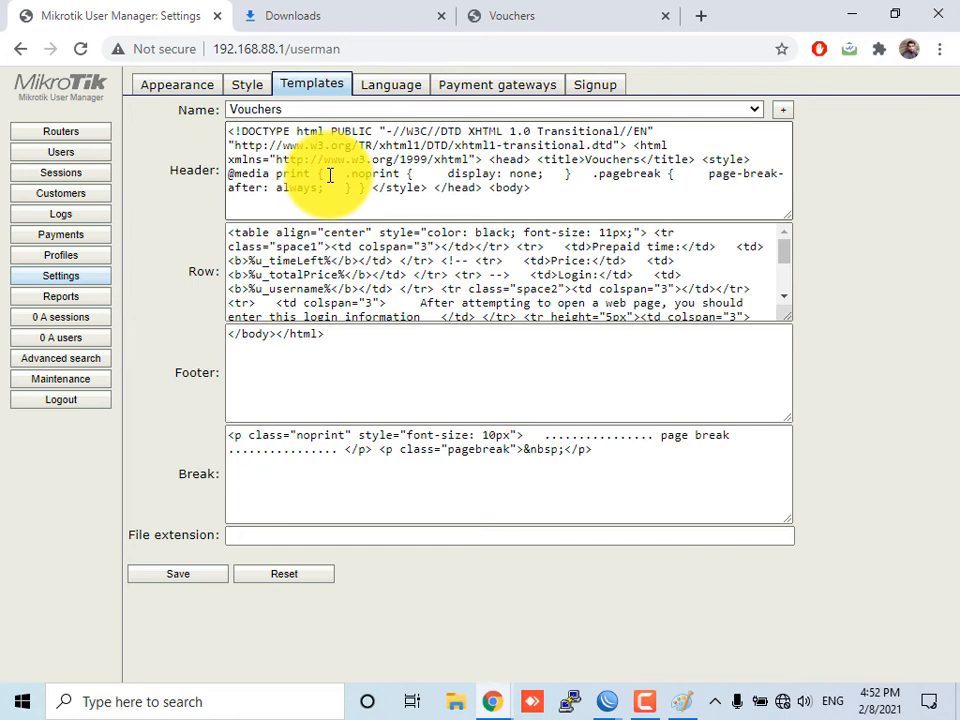
Browse the Language, Payment gateways and Signup settings tabs and the Logs page
left_click(391, 84)
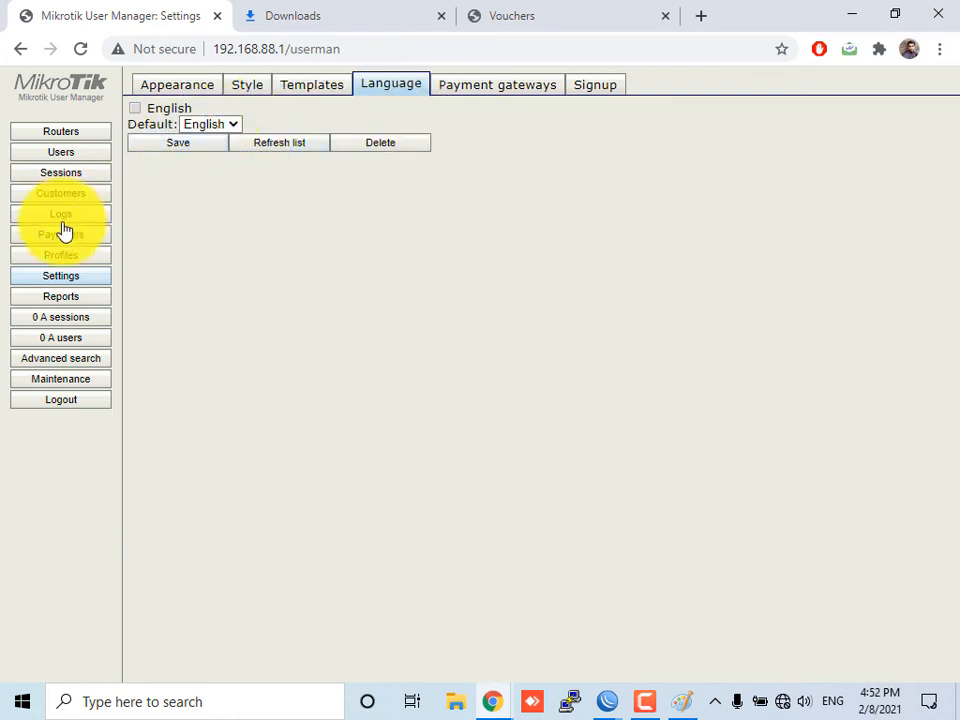
left_click(466, 88)
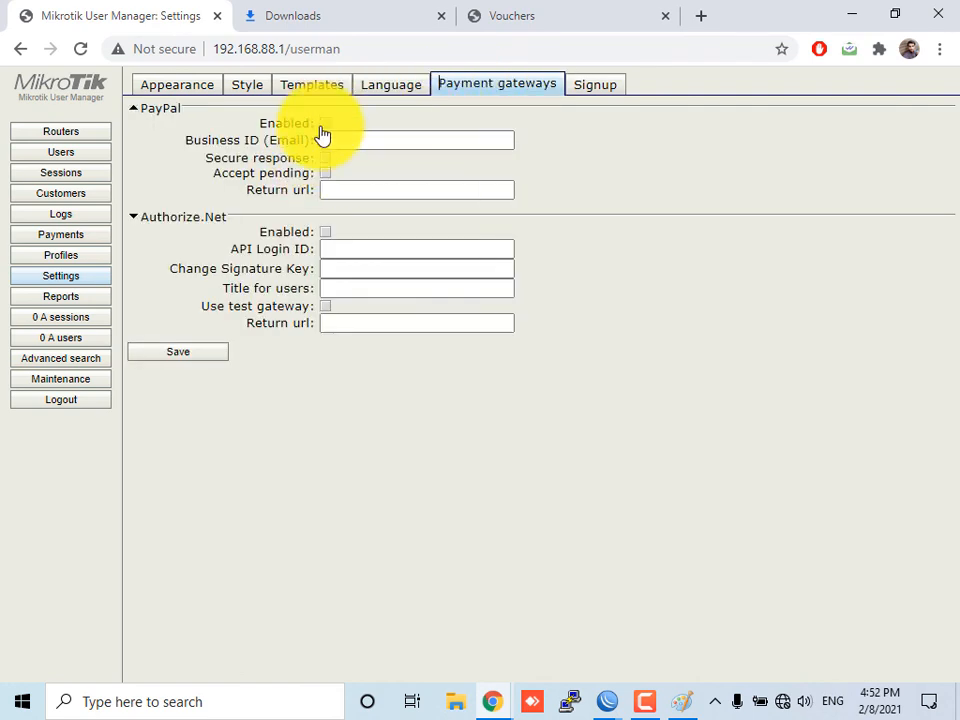
left_click(290, 229)
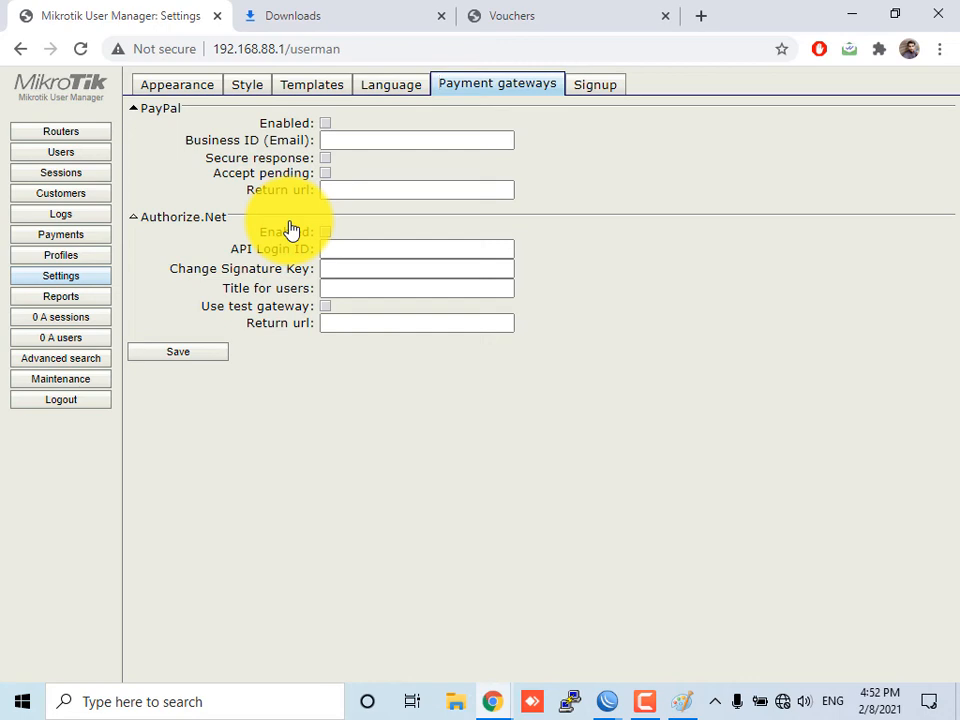
left_click(597, 88)
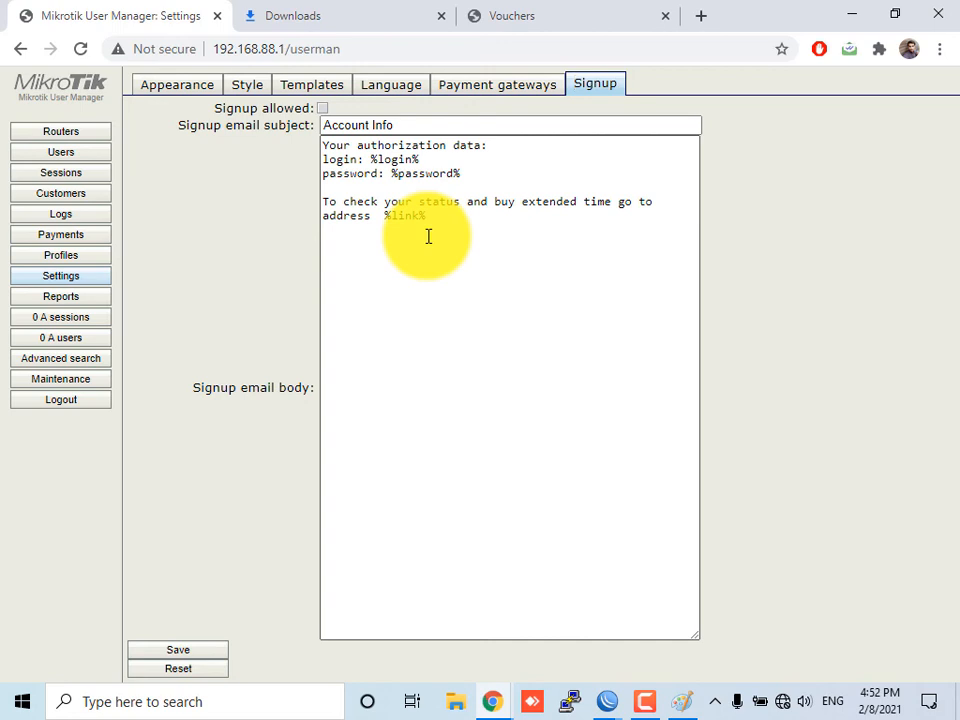
left_click(80, 216)
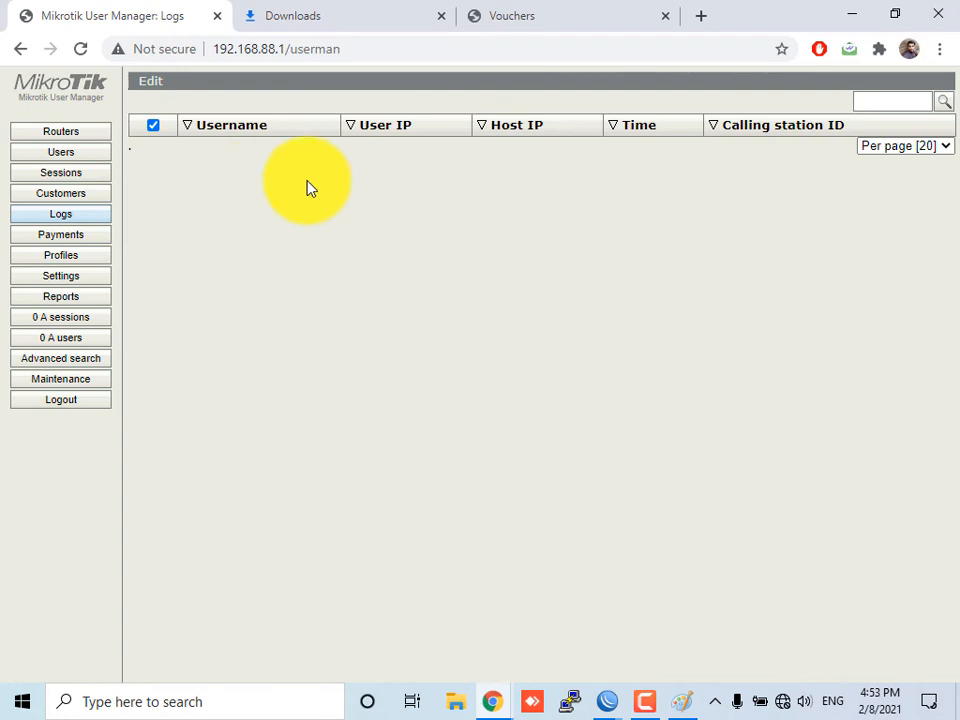
Turn Wi-Fi on and search the web for dma soft lab in a new browser tab
left_click(784, 703)
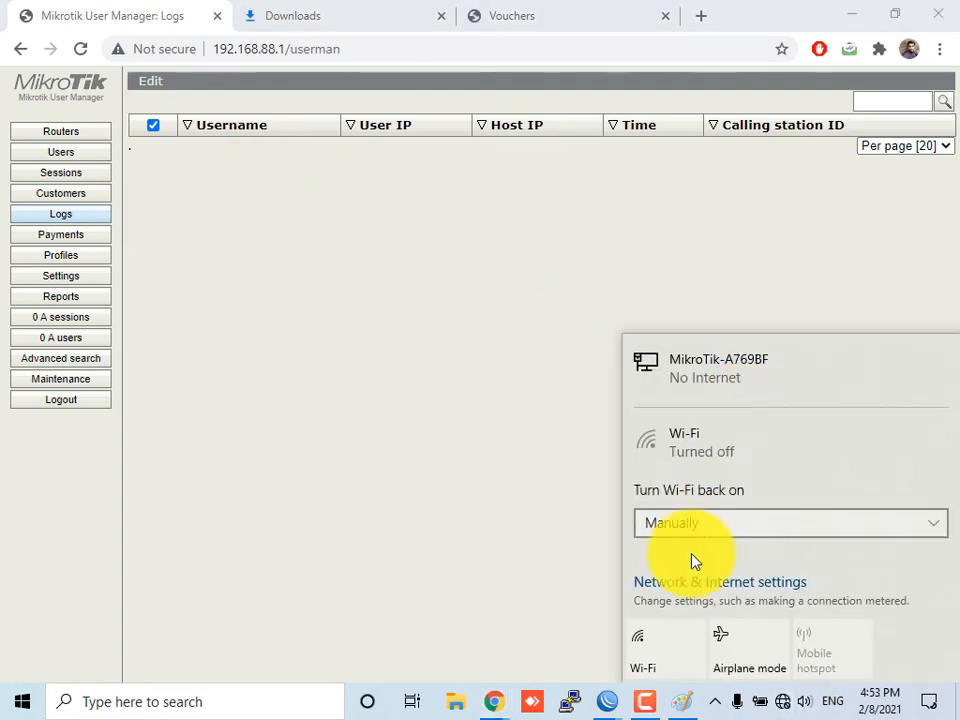
left_click(639, 647)
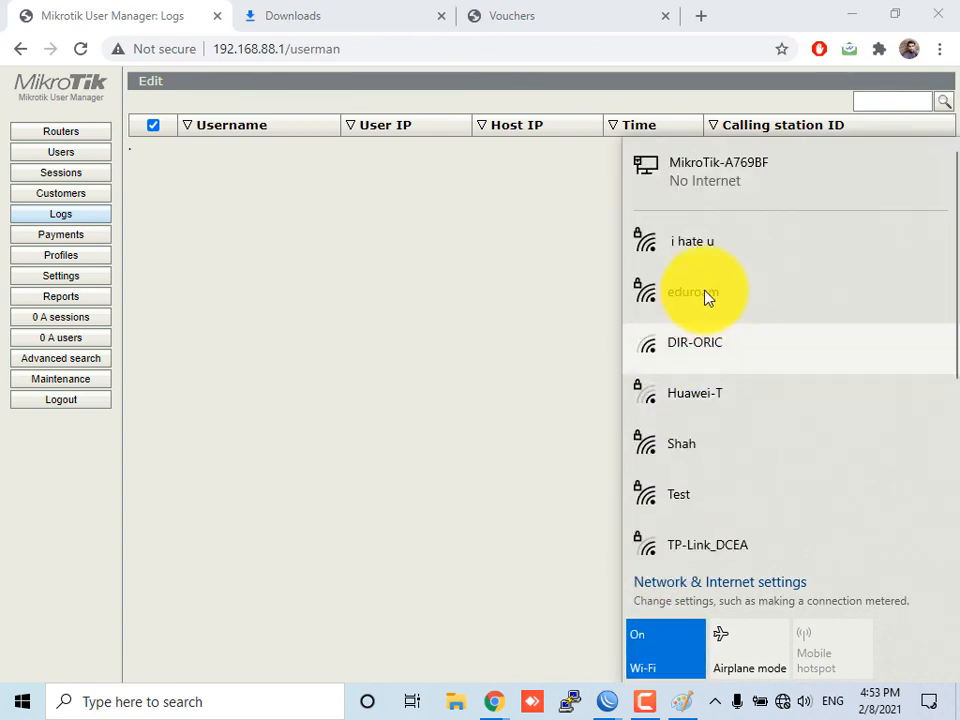
left_click(705, 28)
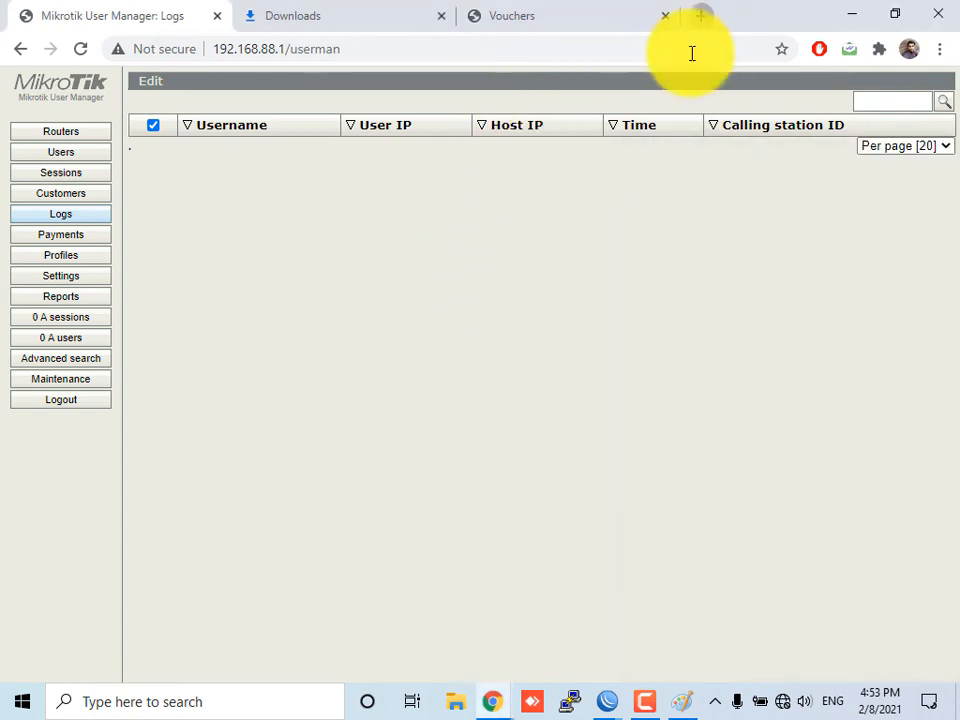
type("dma")
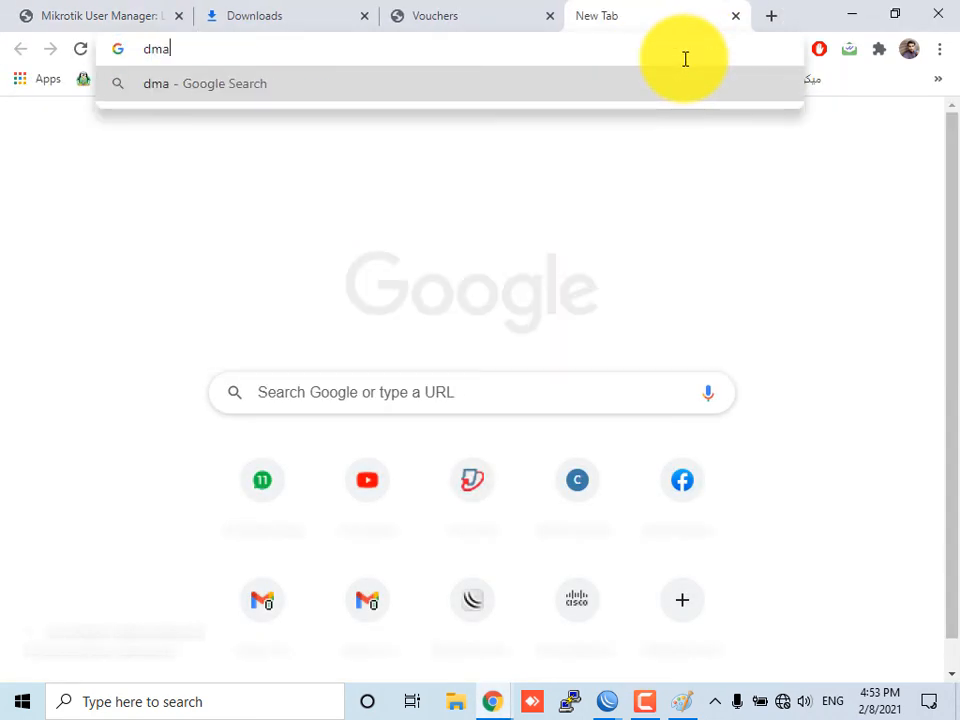
type(" soft lab")
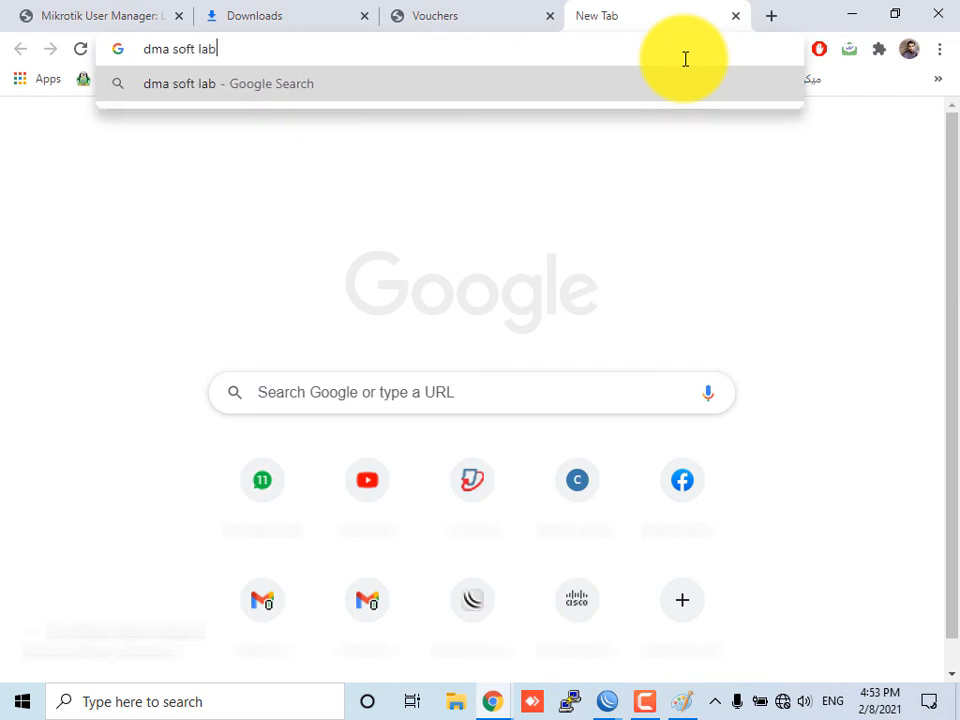
key("Return")
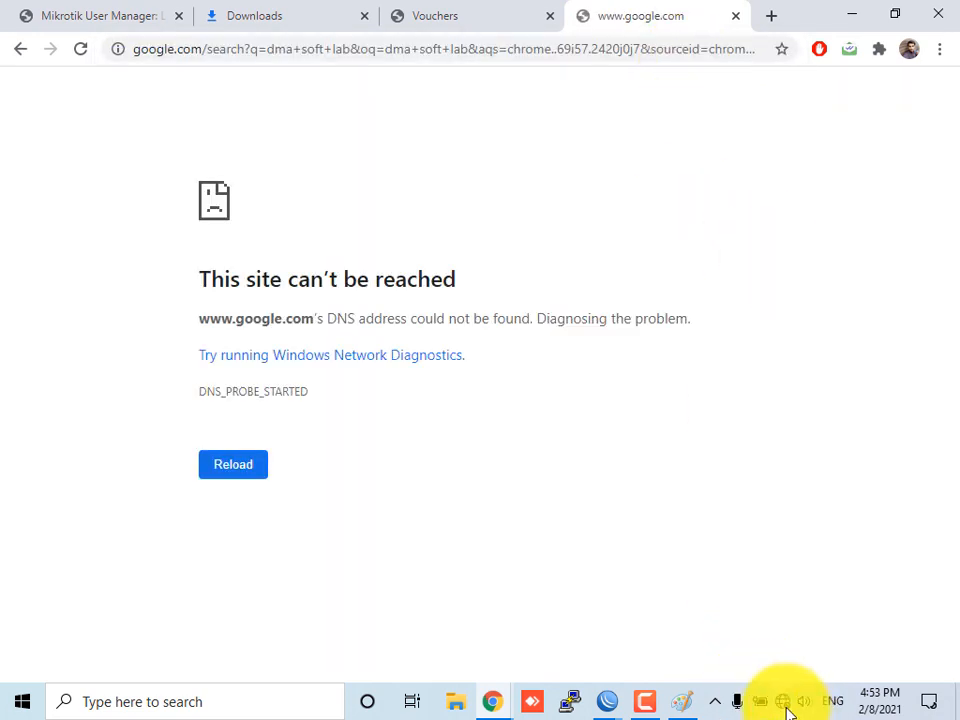
Connect to the eduroam Wi-Fi network and open the DMA Softlab website from the search results
left_click(784, 703)
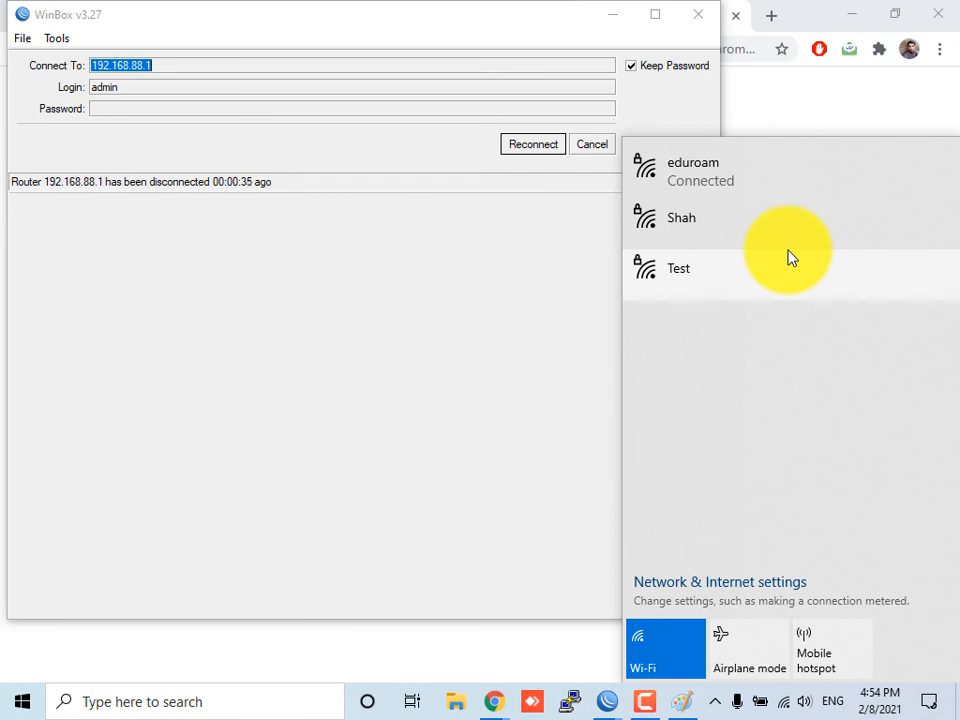
left_click(786, 705)
left_click(789, 706)
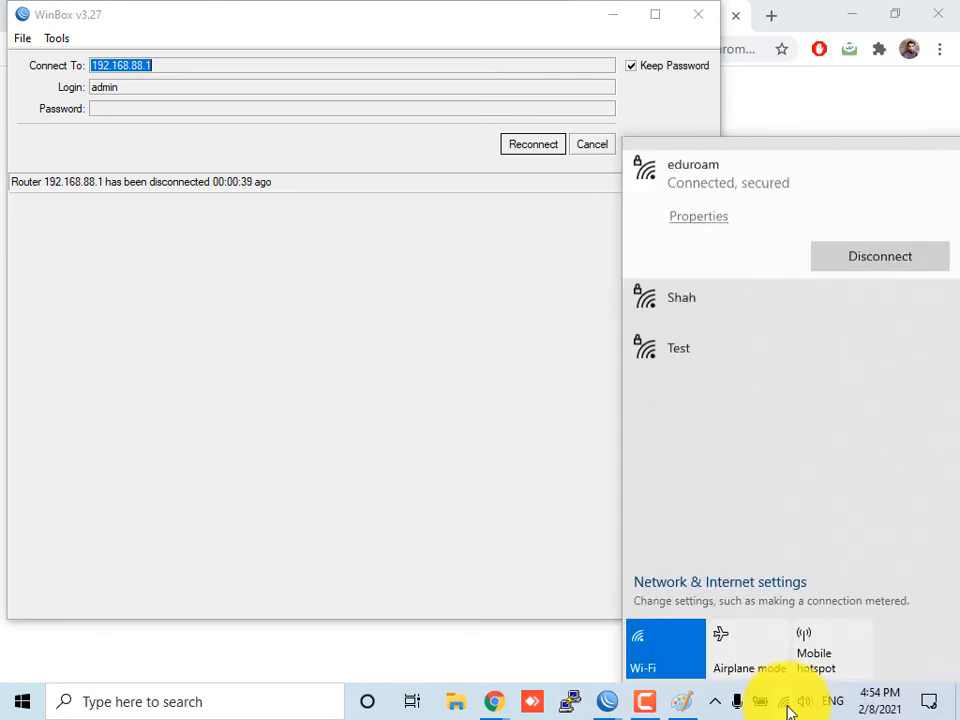
left_click(488, 705)
left_click(456, 542)
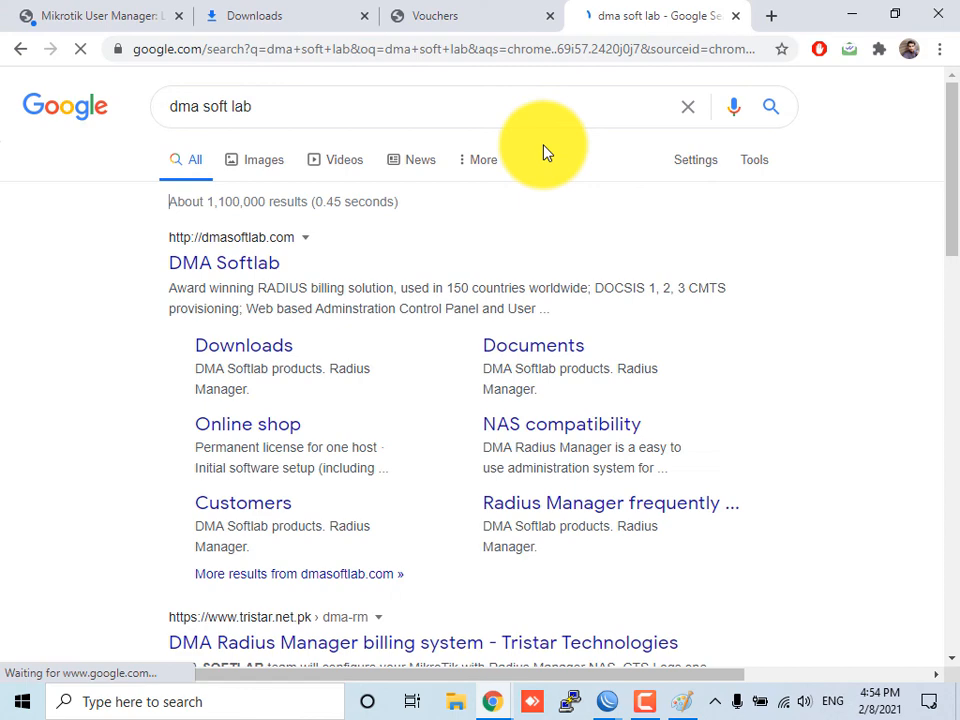
left_click(229, 270)
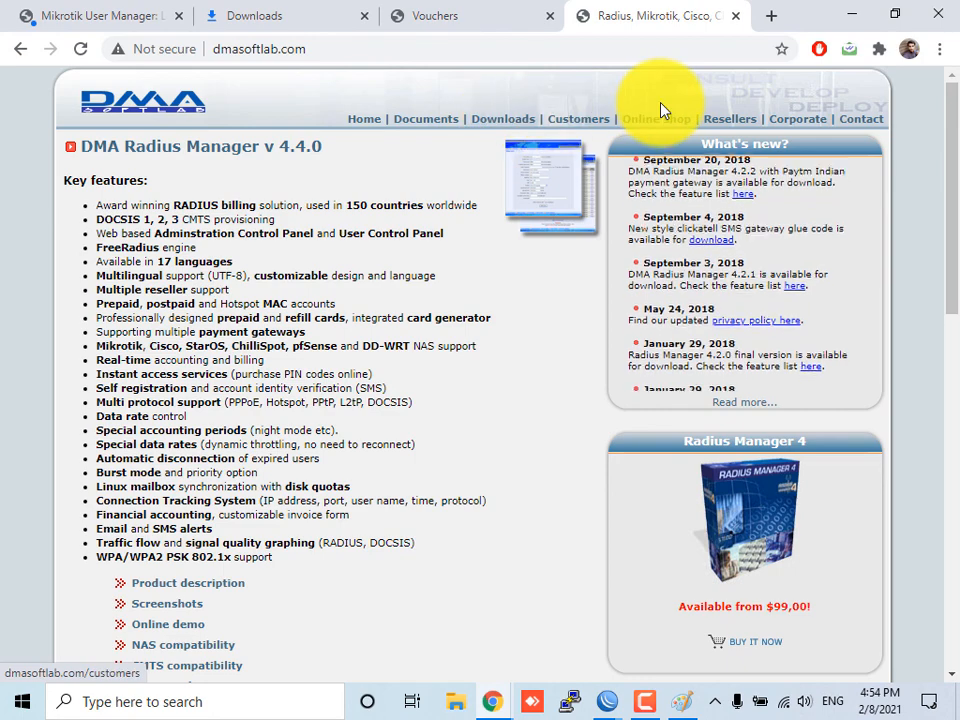
Open the Online shop license prices page and examine the license levels and prices
left_click(665, 128)
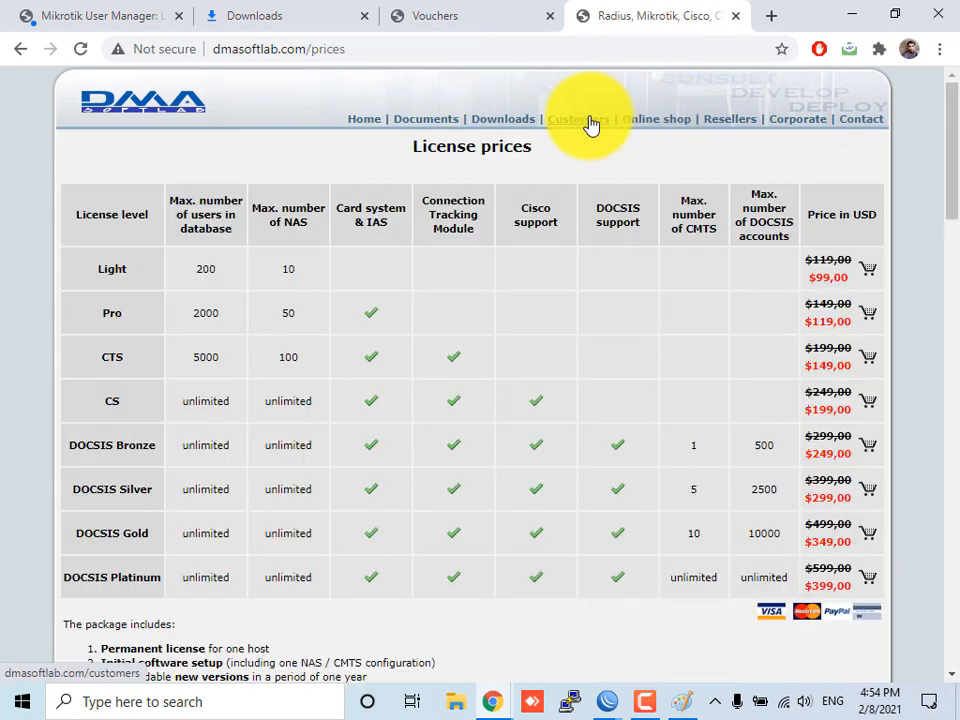
scroll(425, 190, "down", 4)
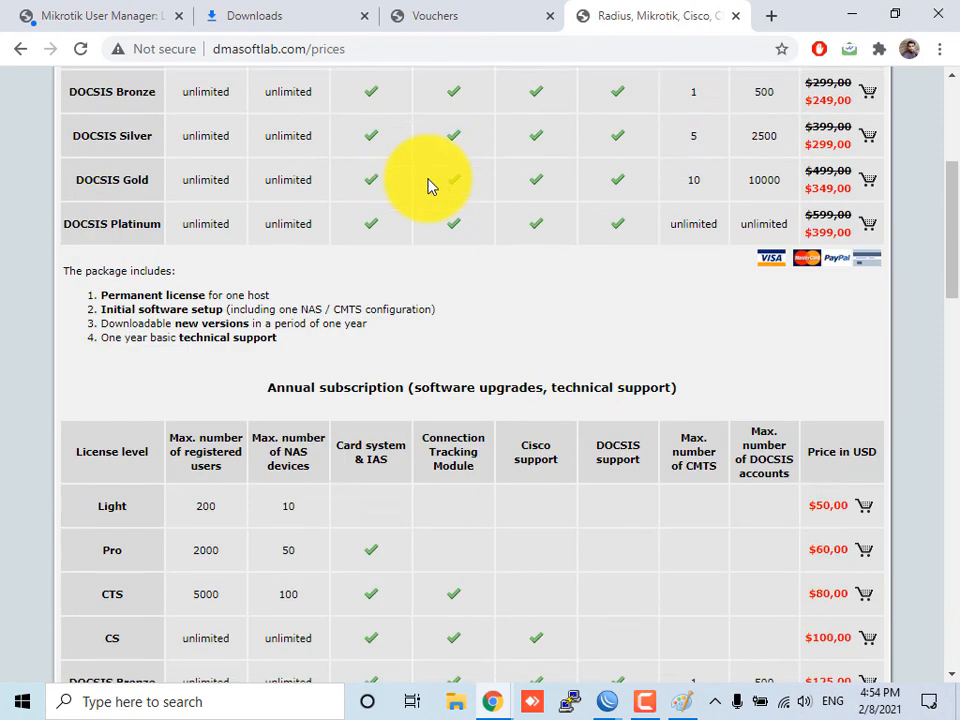
scroll(330, 270, "up", 2)
scroll(338, 270, "up", 5)
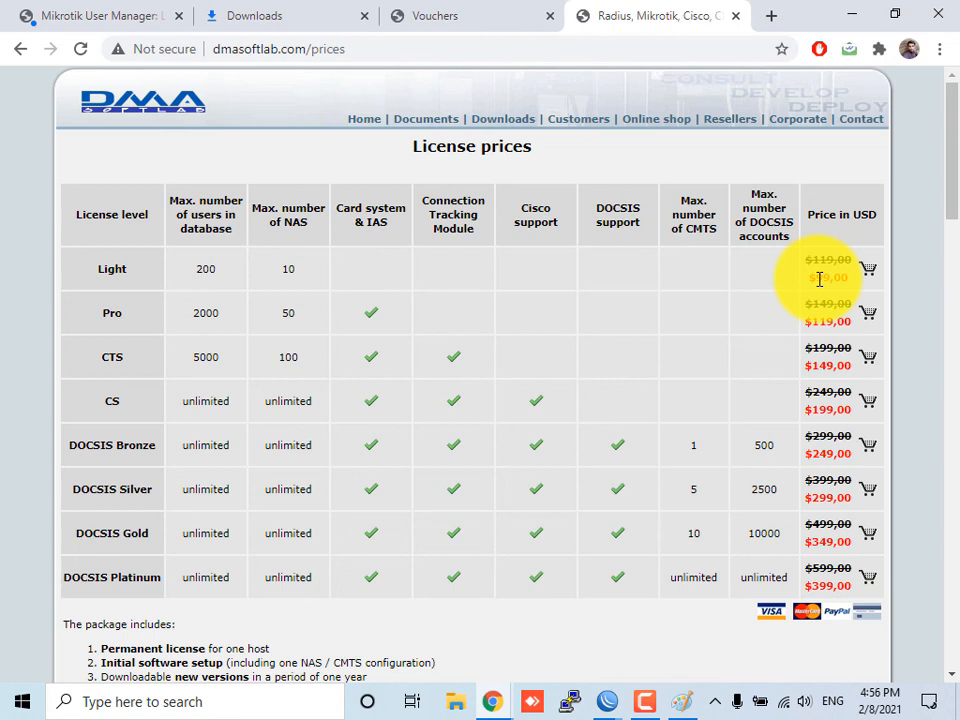
scroll(819, 279, "down", 5)
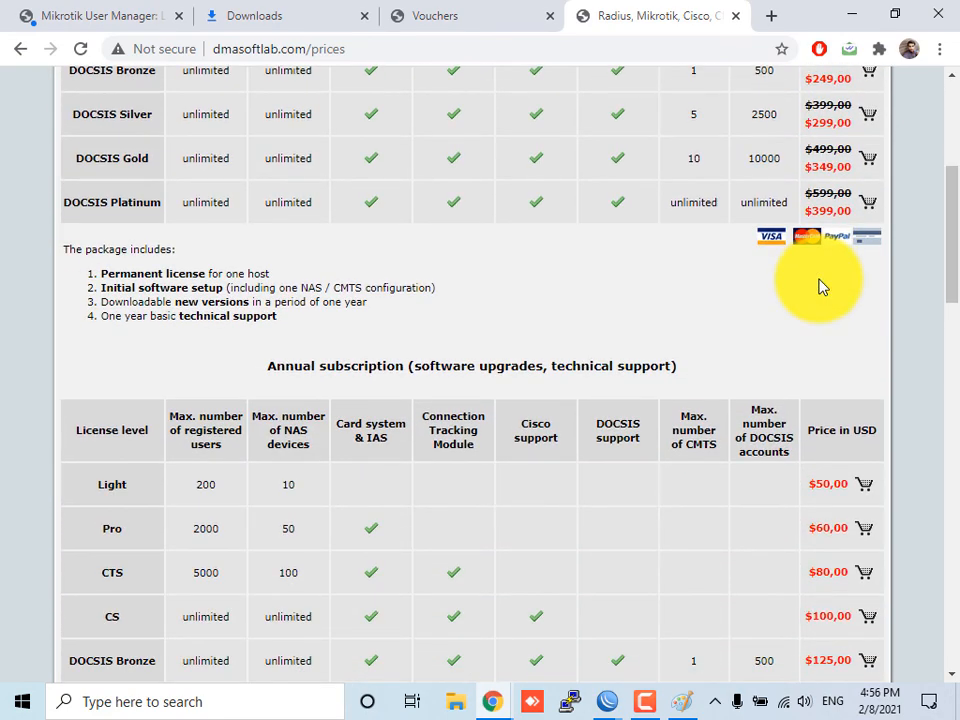
Examine the annual subscription prices, upgrade chart and purchase information further down the license prices page
scroll(765, 390, "down", 2)
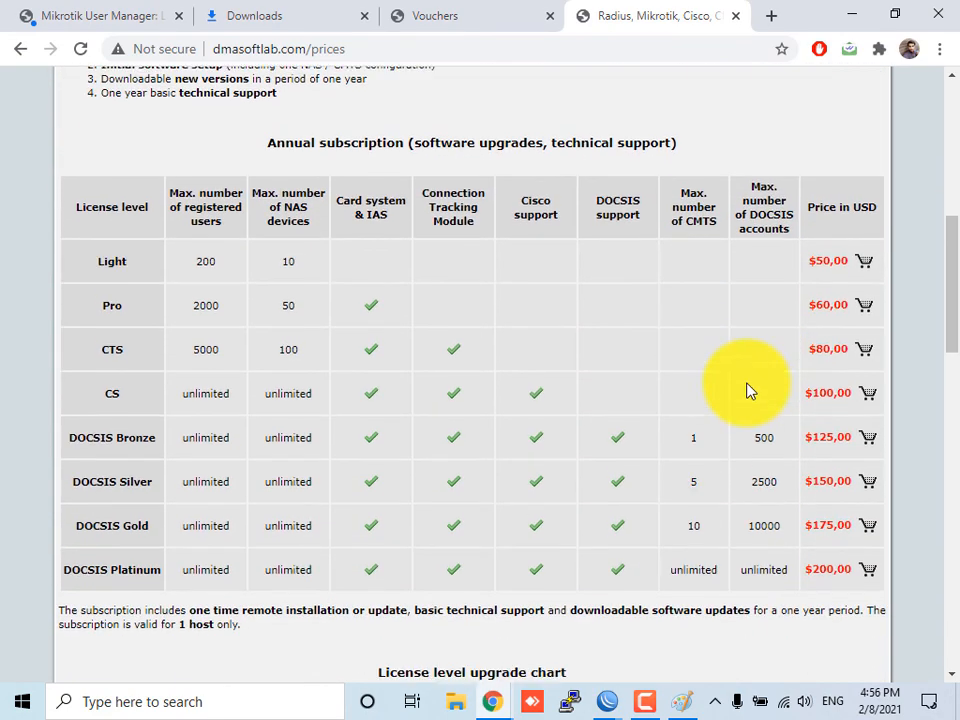
scroll(771, 321, "up", 1)
scroll(771, 321, "down", 1)
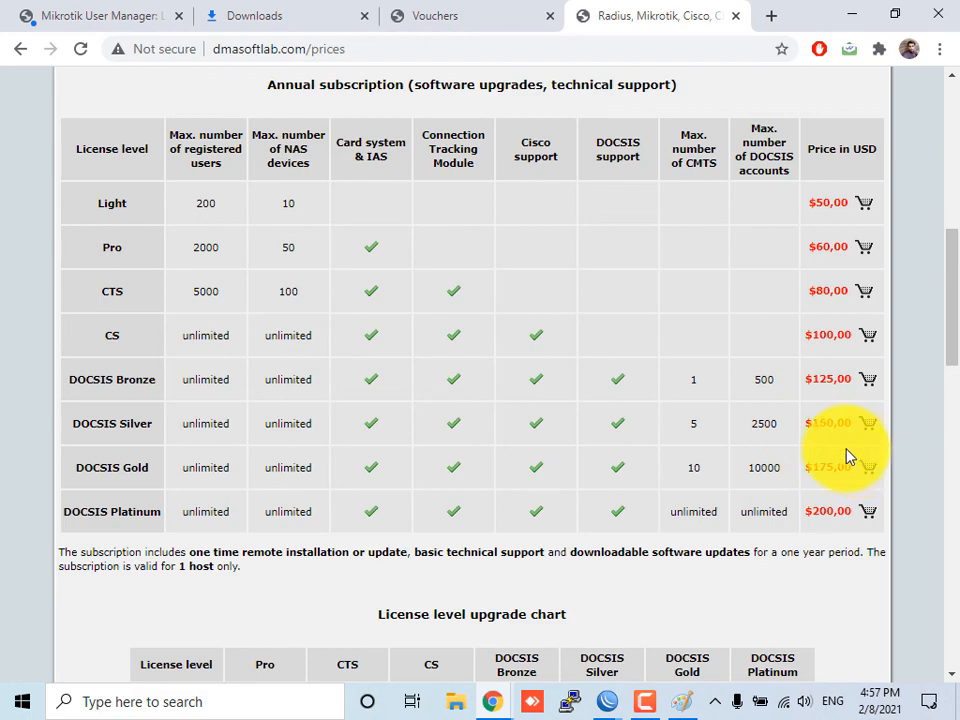
scroll(820, 445, "down", 4)
scroll(826, 447, "down", 10)
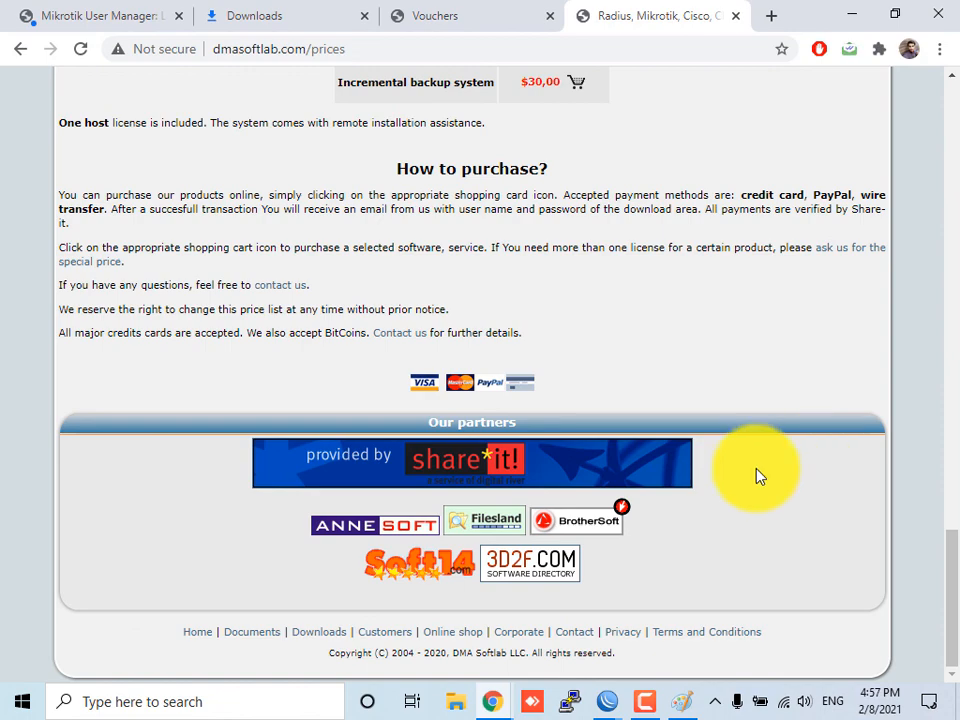
scroll(574, 514, "up", 20)
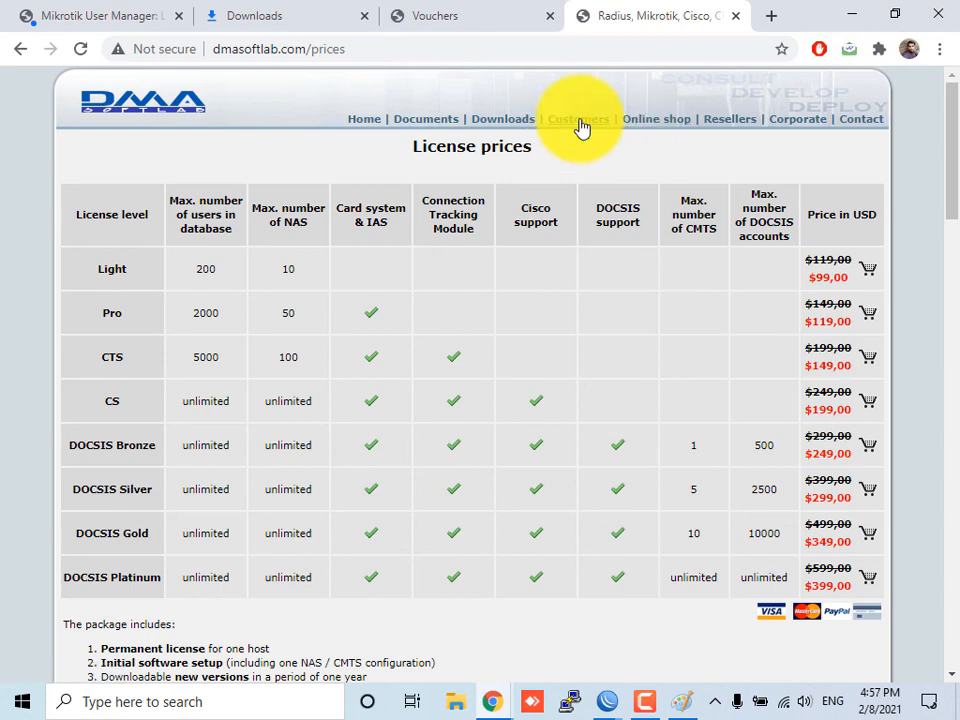
Open the official Resellers page and search it for pakis to locate the Pakistan resellers
left_click(726, 121)
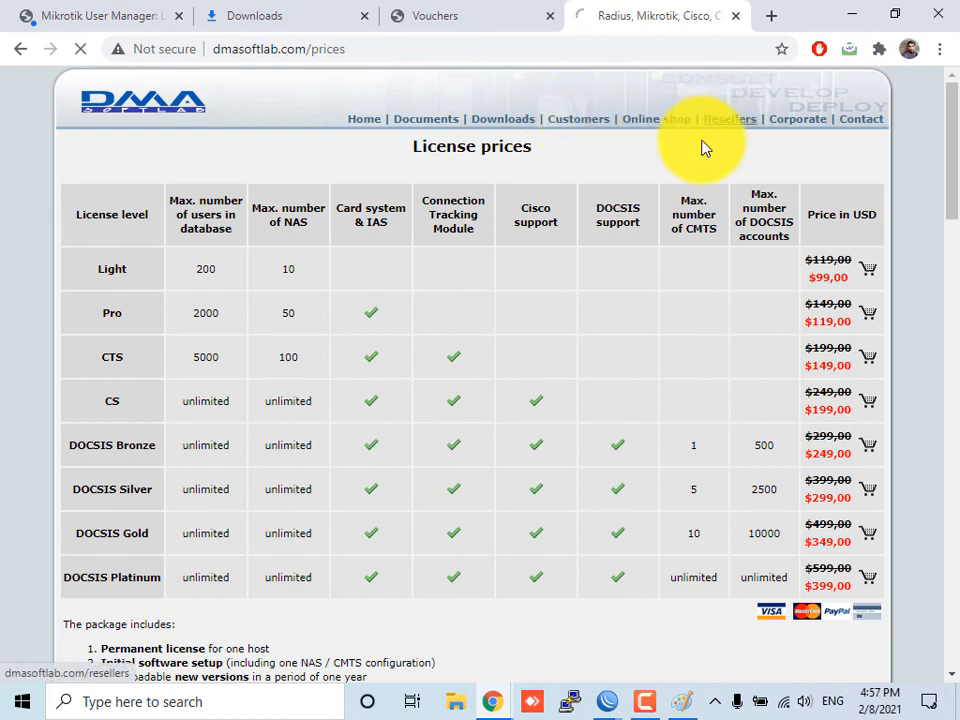
scroll(357, 300, "down", 15)
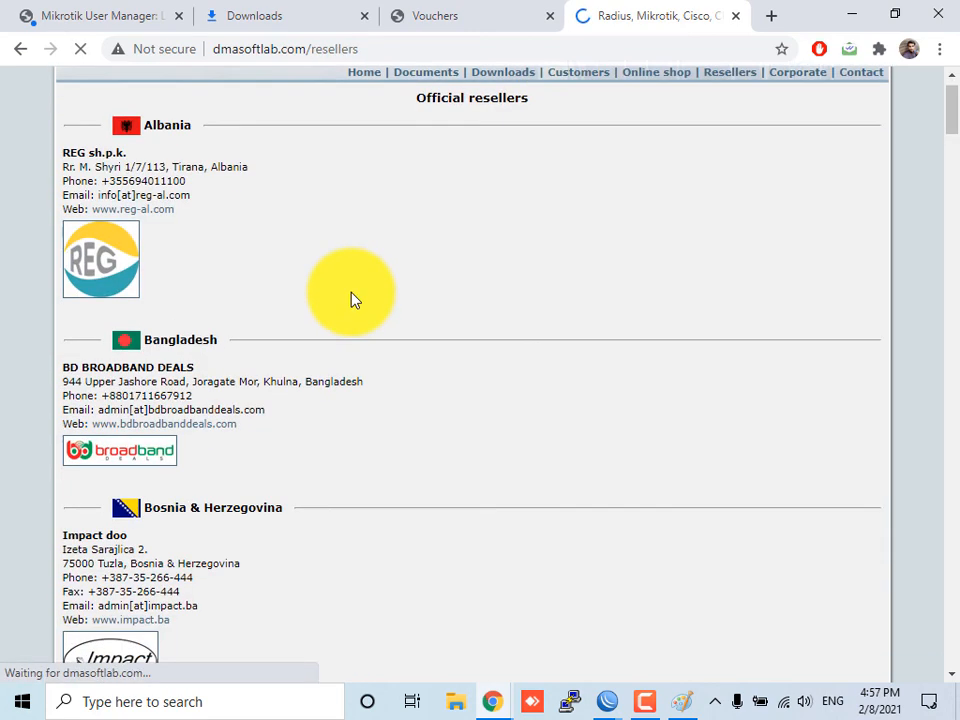
scroll(357, 302, "down", 10)
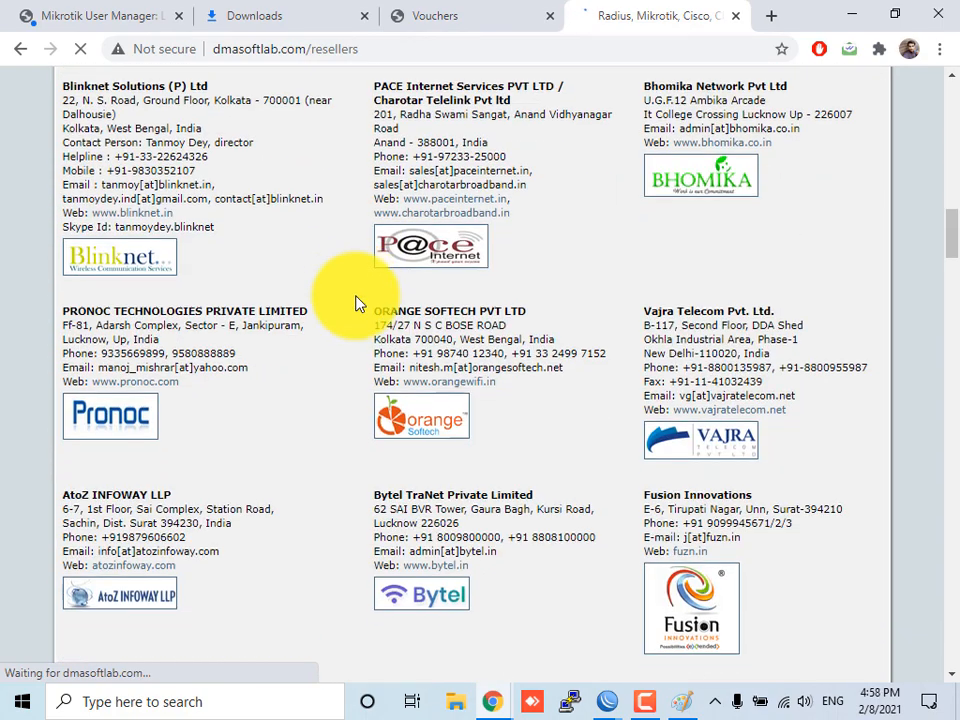
scroll(315, 293, "down", 1)
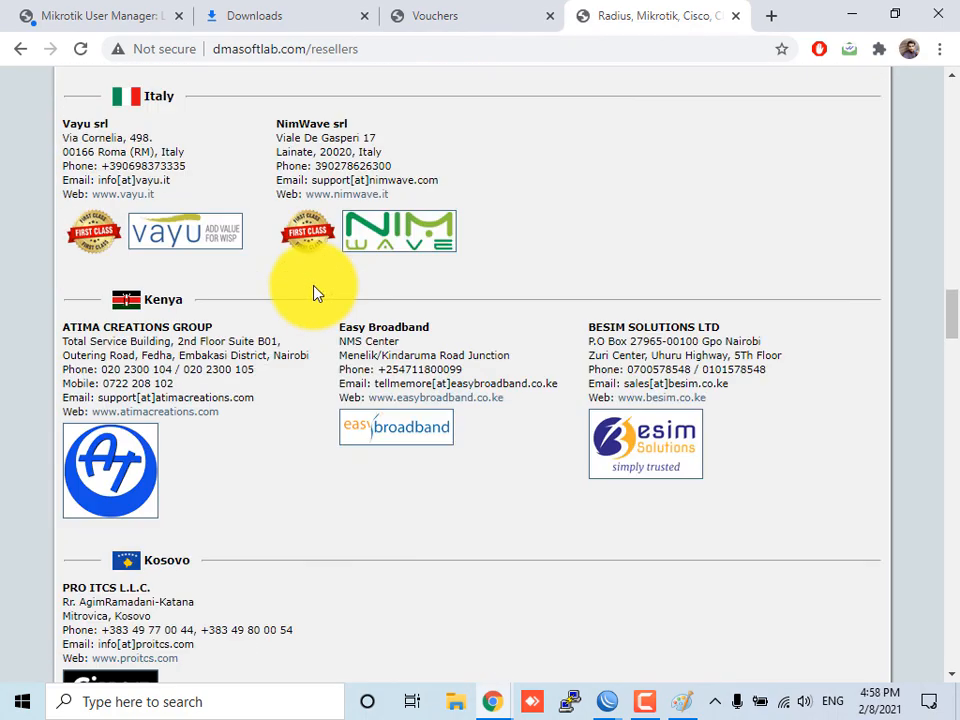
key("ctrl+f")
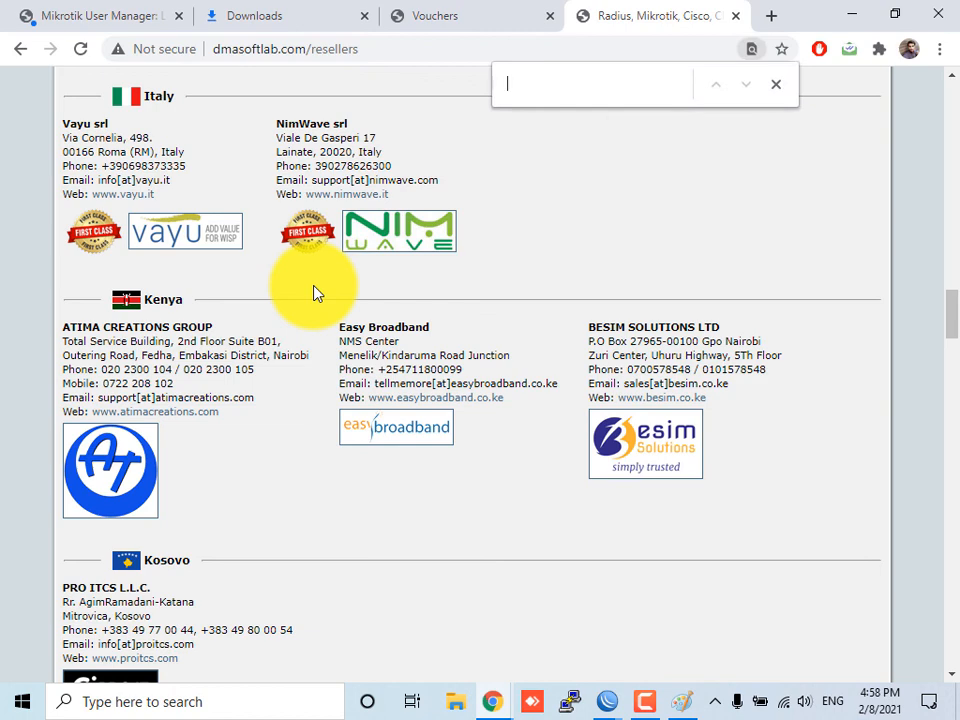
type("pakis")
scroll(313, 293, "down", 2)
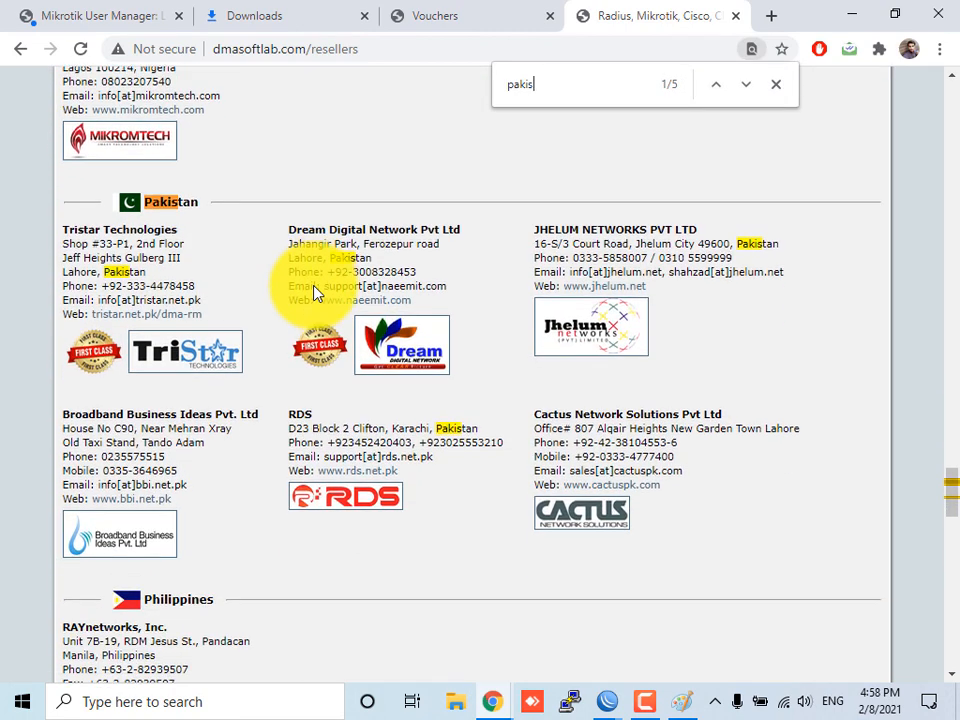
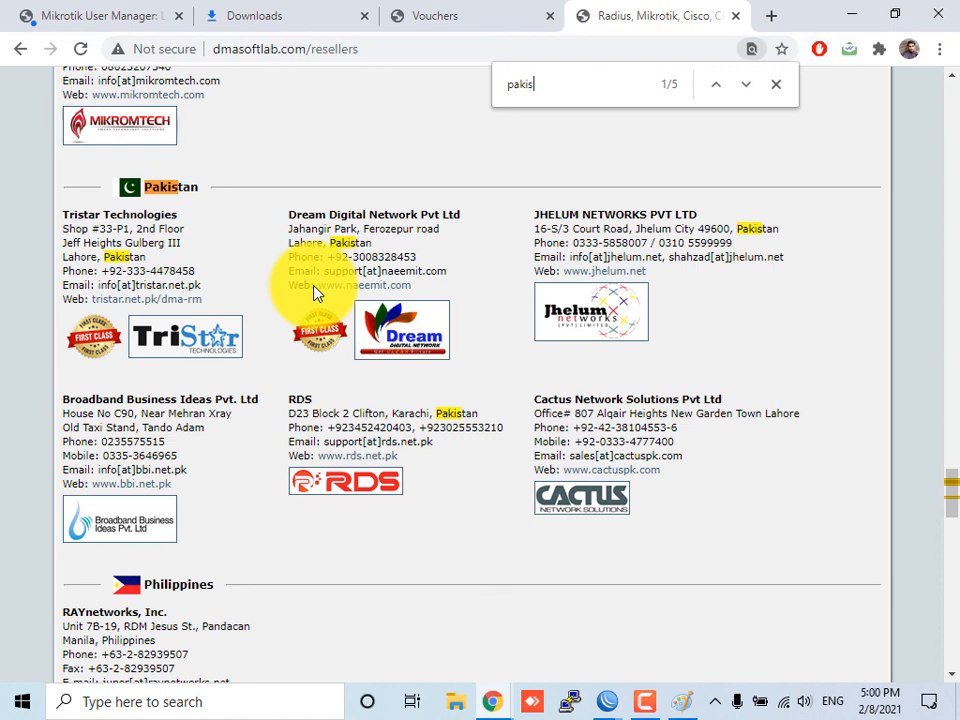
left_click(785, 712)
left_click(644, 701)
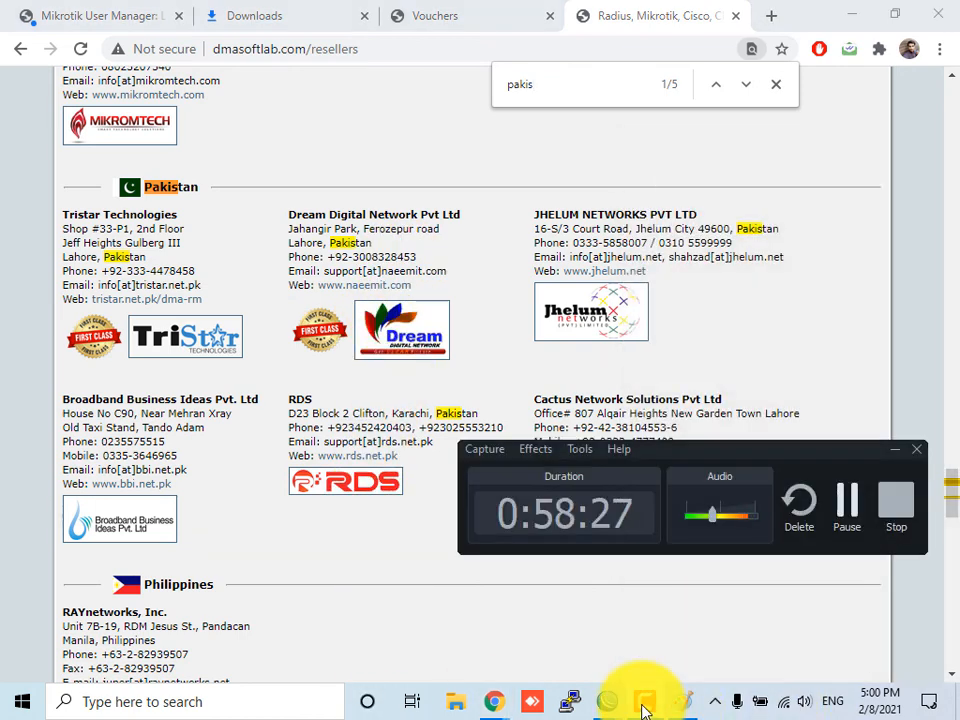